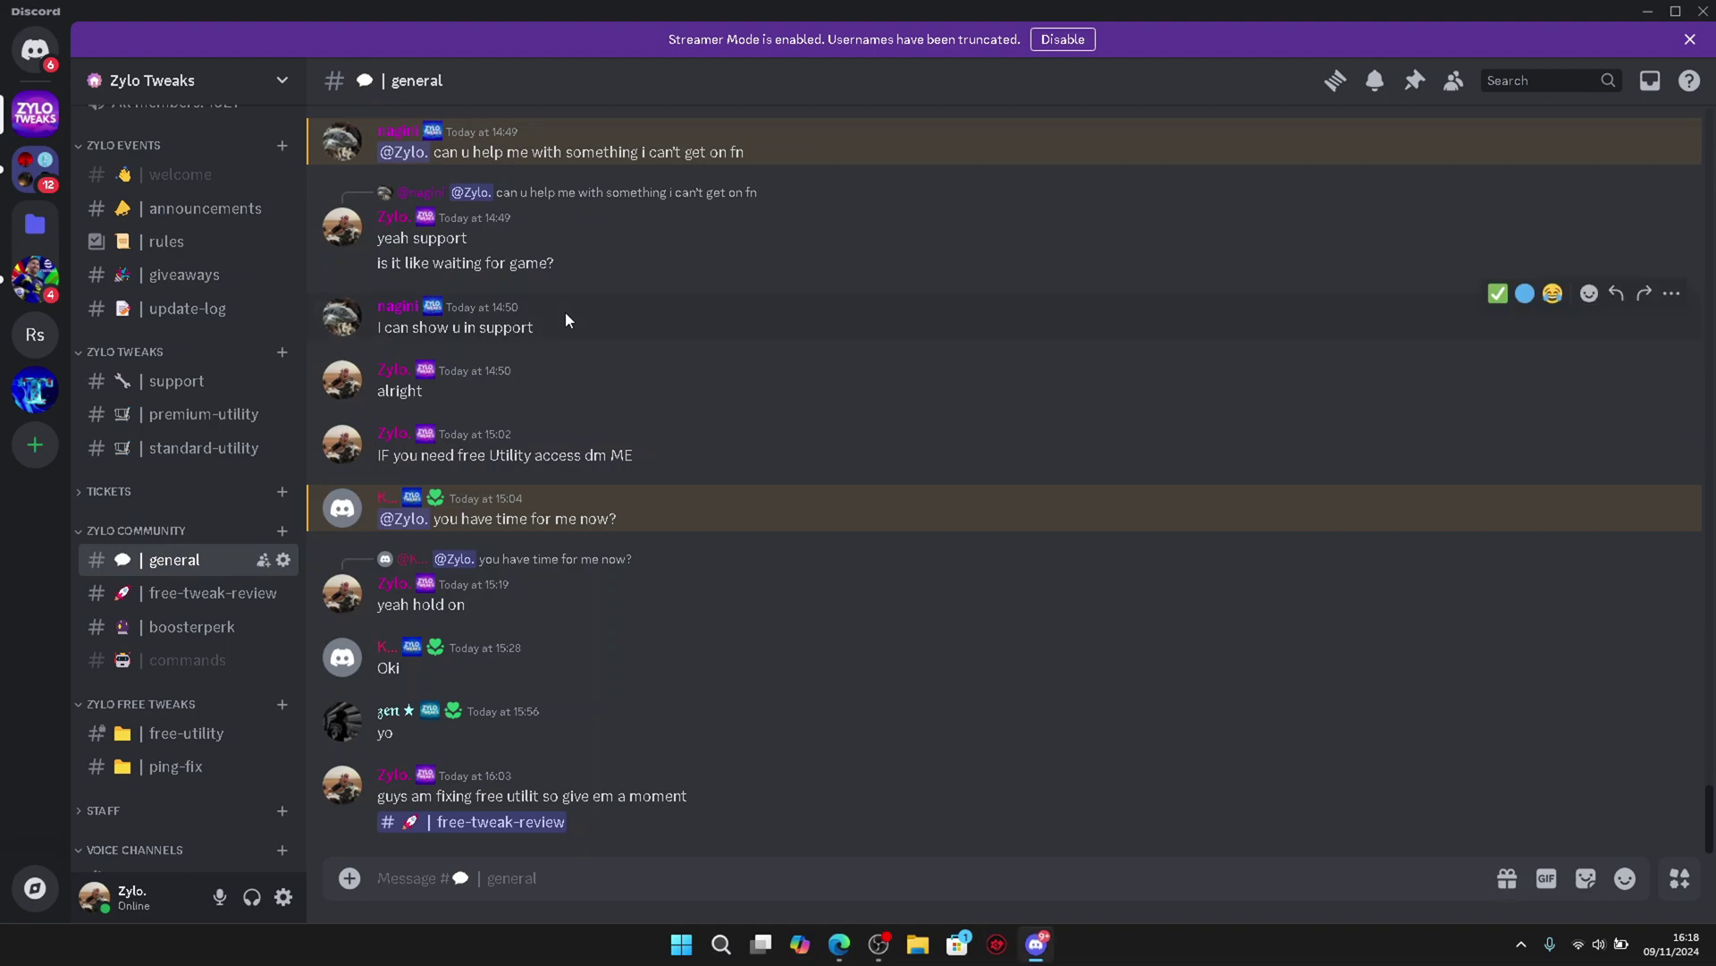
Open the #free-utility channel under ZYLO FREE TWEAKS to show the V2.1 post and download link
scroll(179, 657, "down", 1)
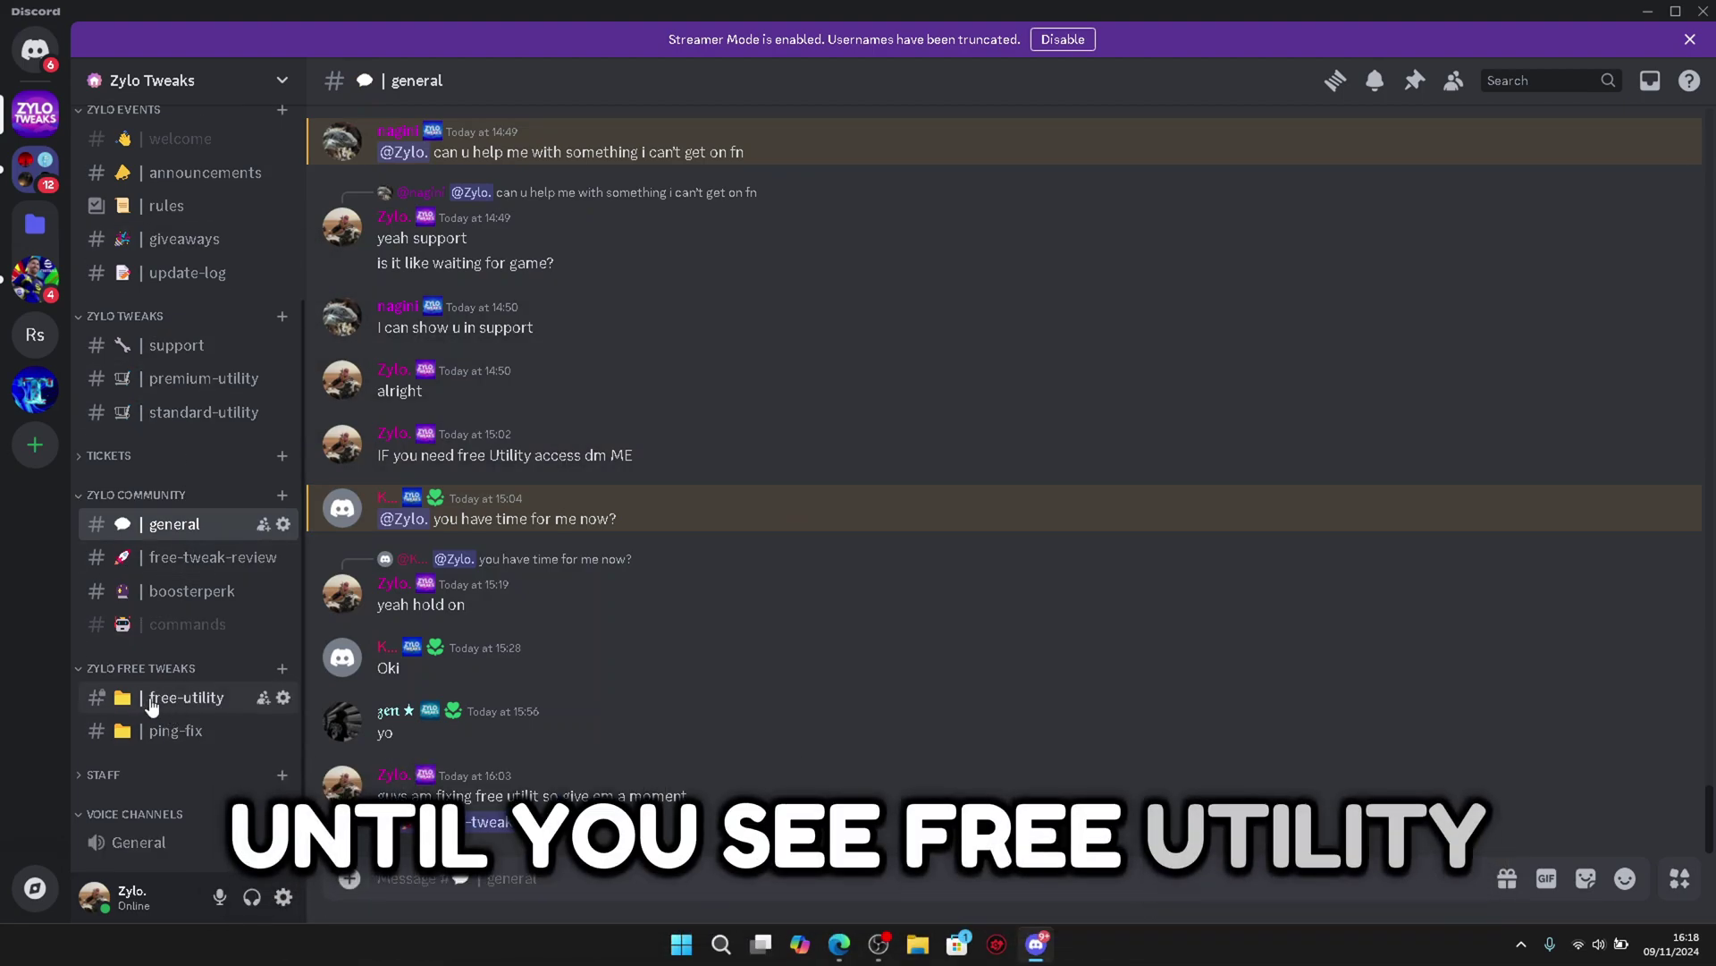
left_click(152, 706)
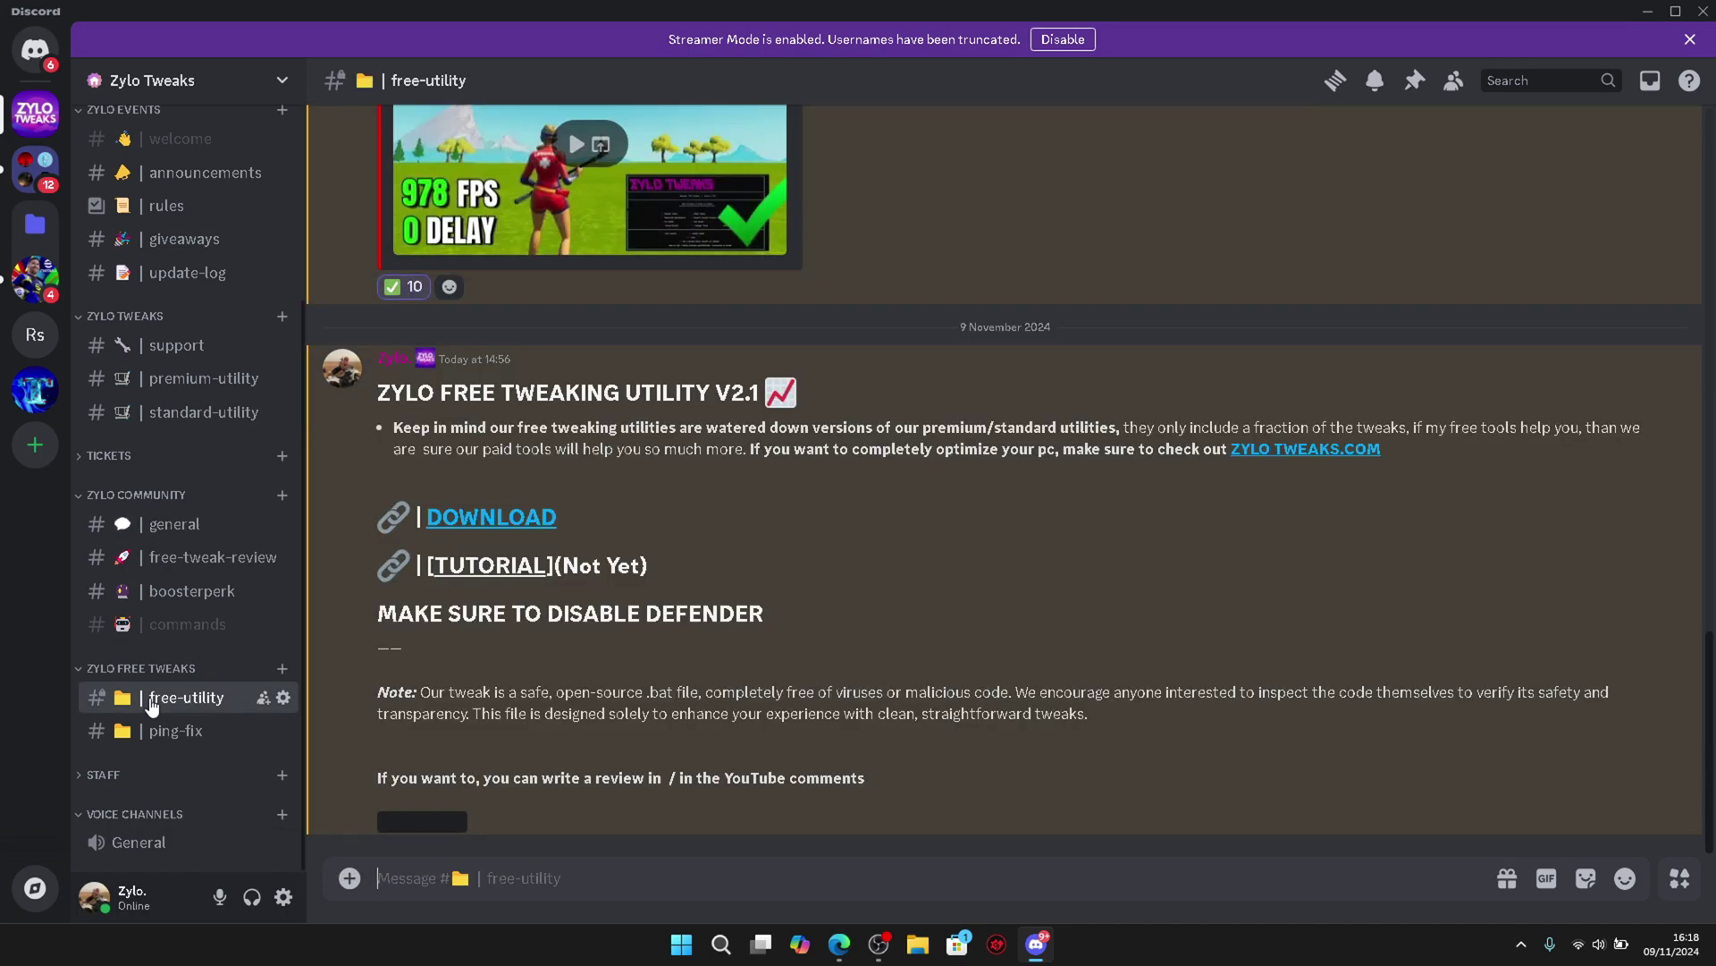
Complete the YouTube subscribe step and unlock the Zylo Tweaking Utility V2.bat download on Rekonise
left_click(484, 522)
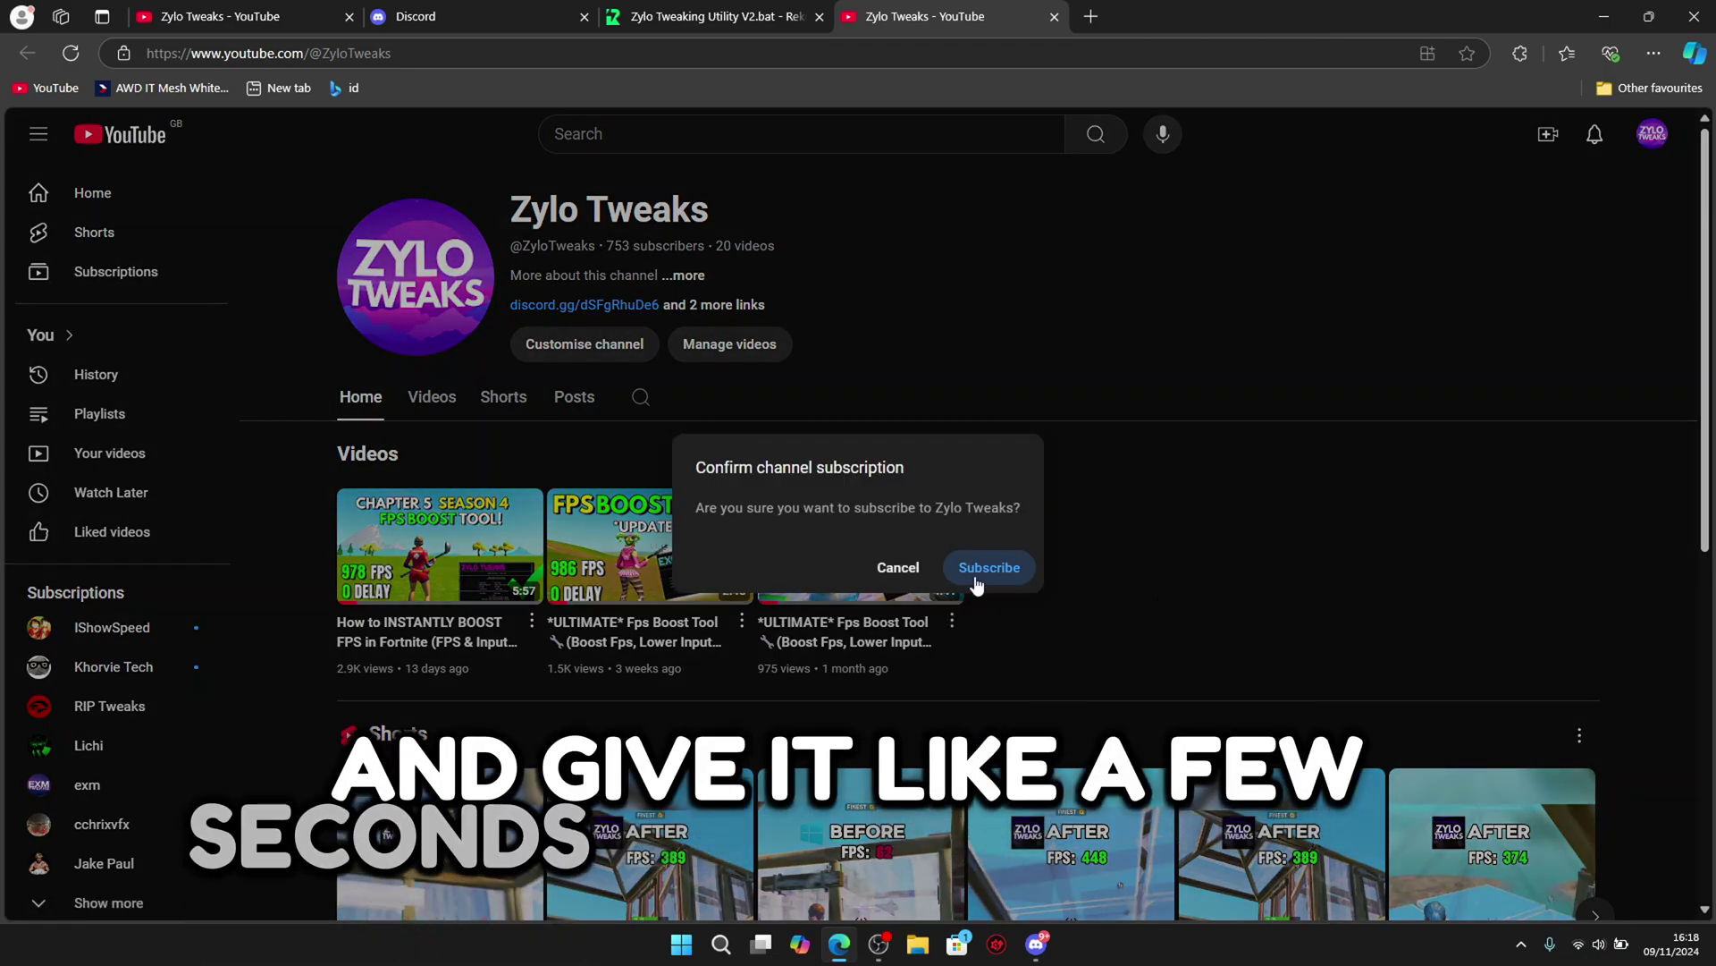
left_click(989, 568)
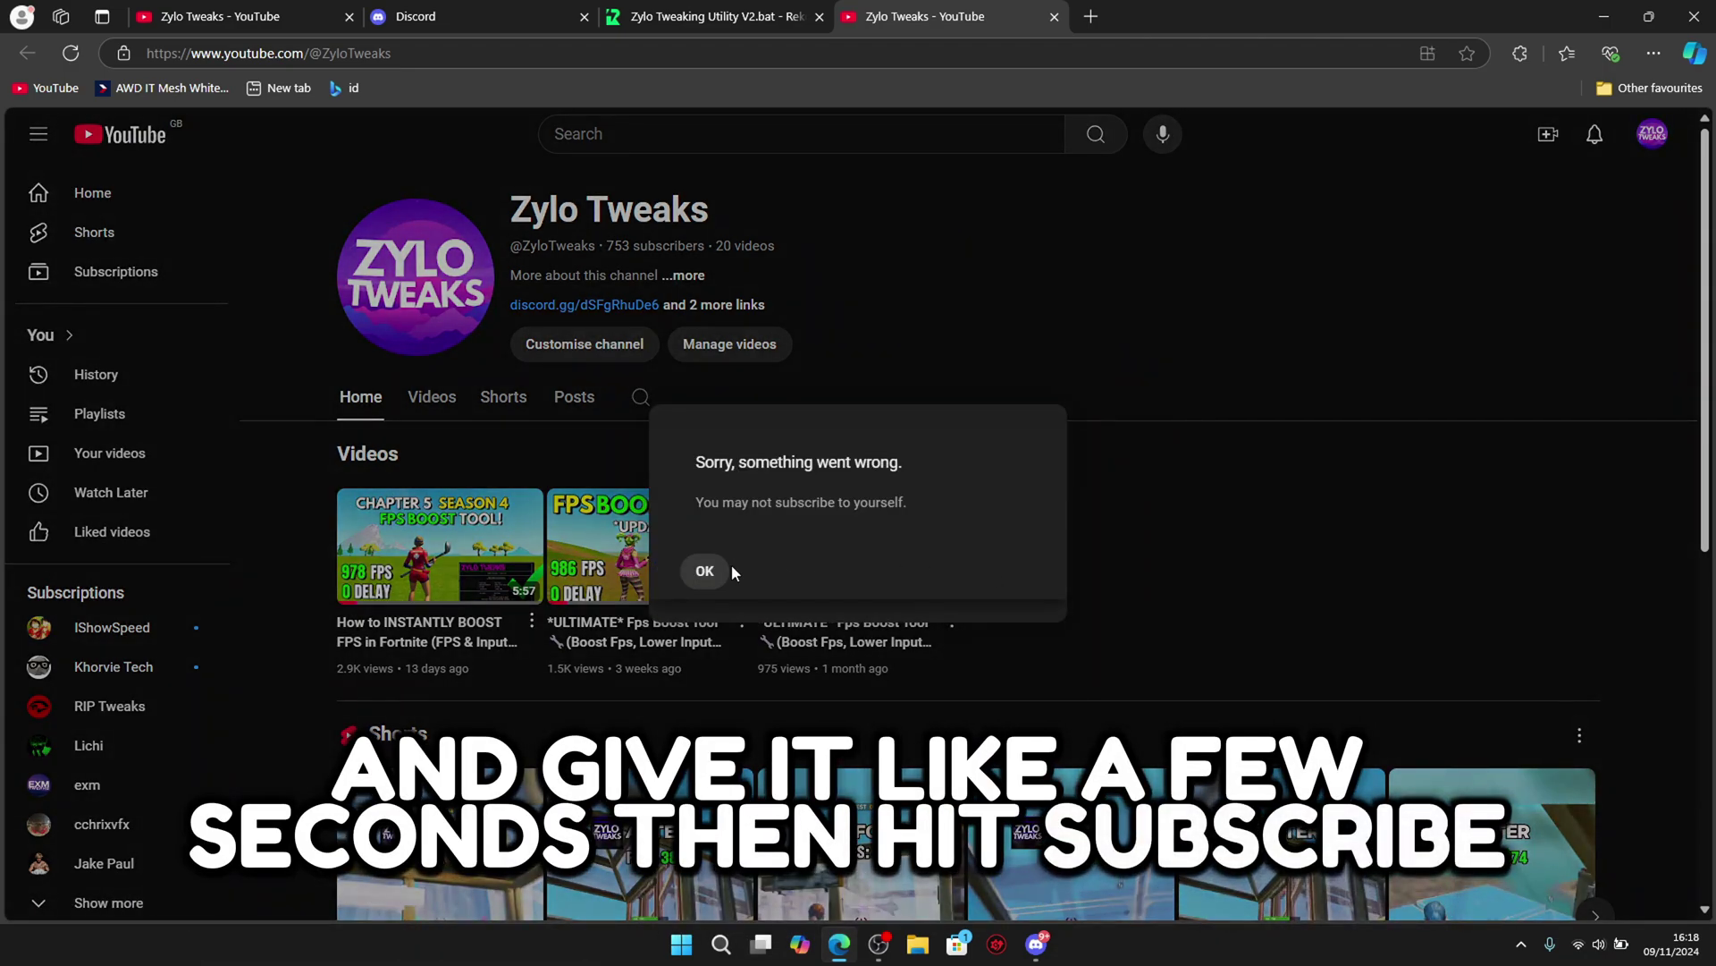
left_click(705, 571)
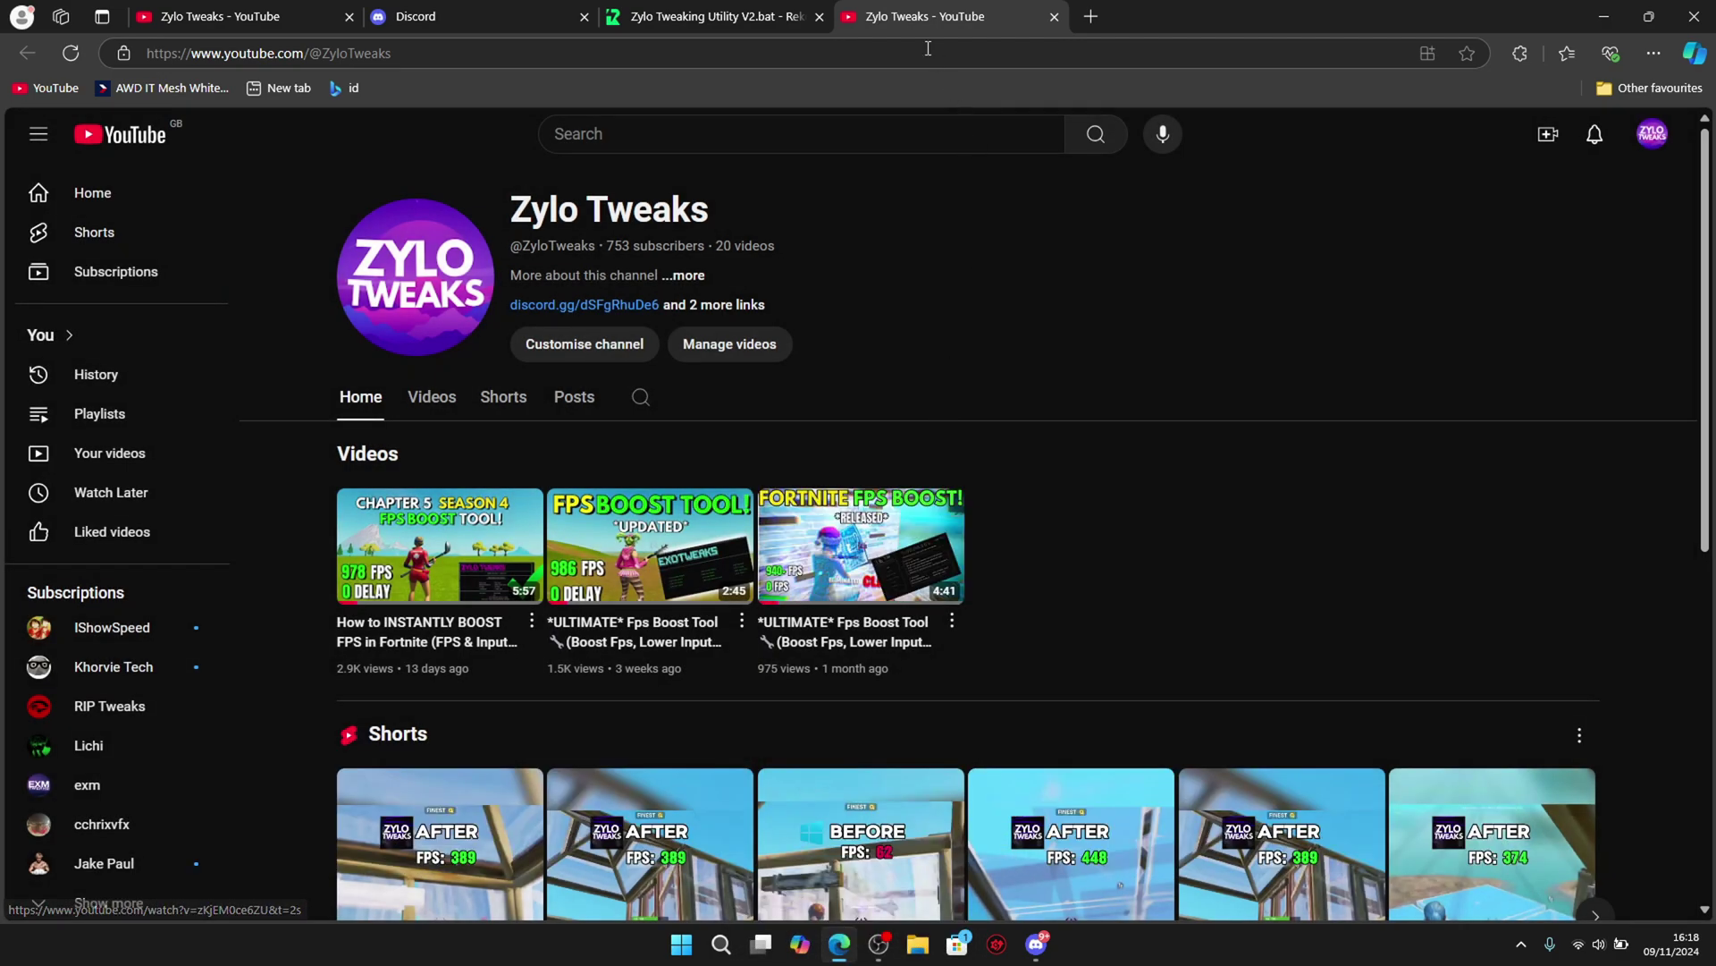
left_click(790, 10)
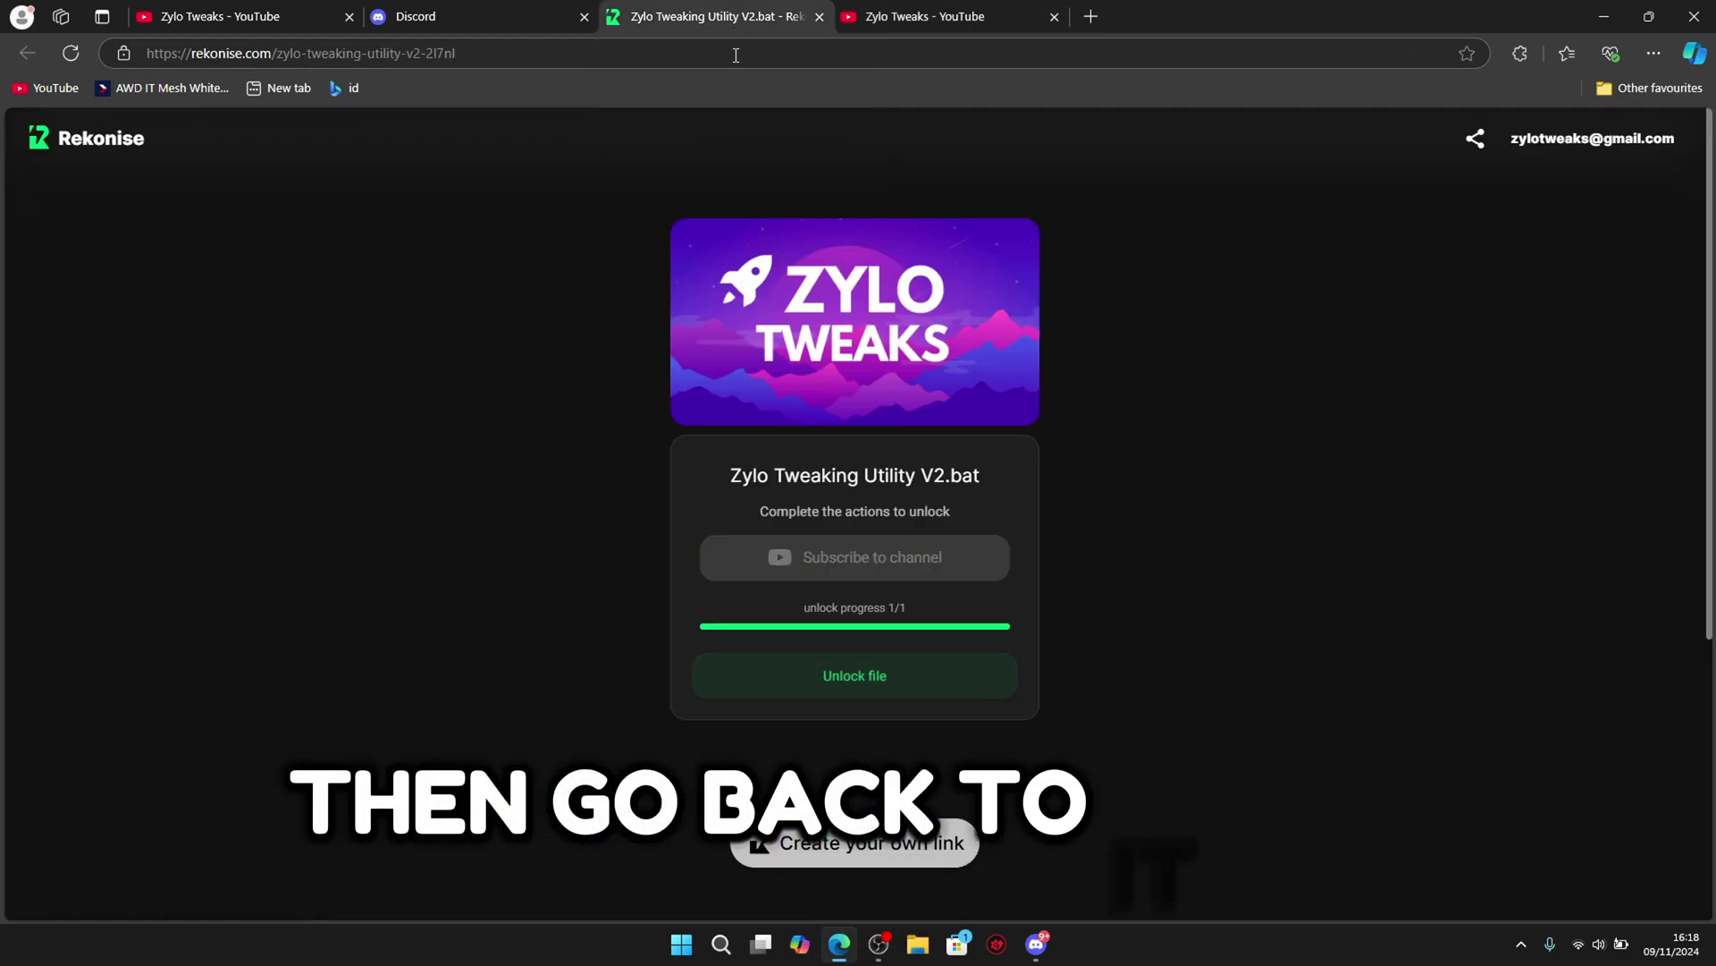
left_click(885, 682)
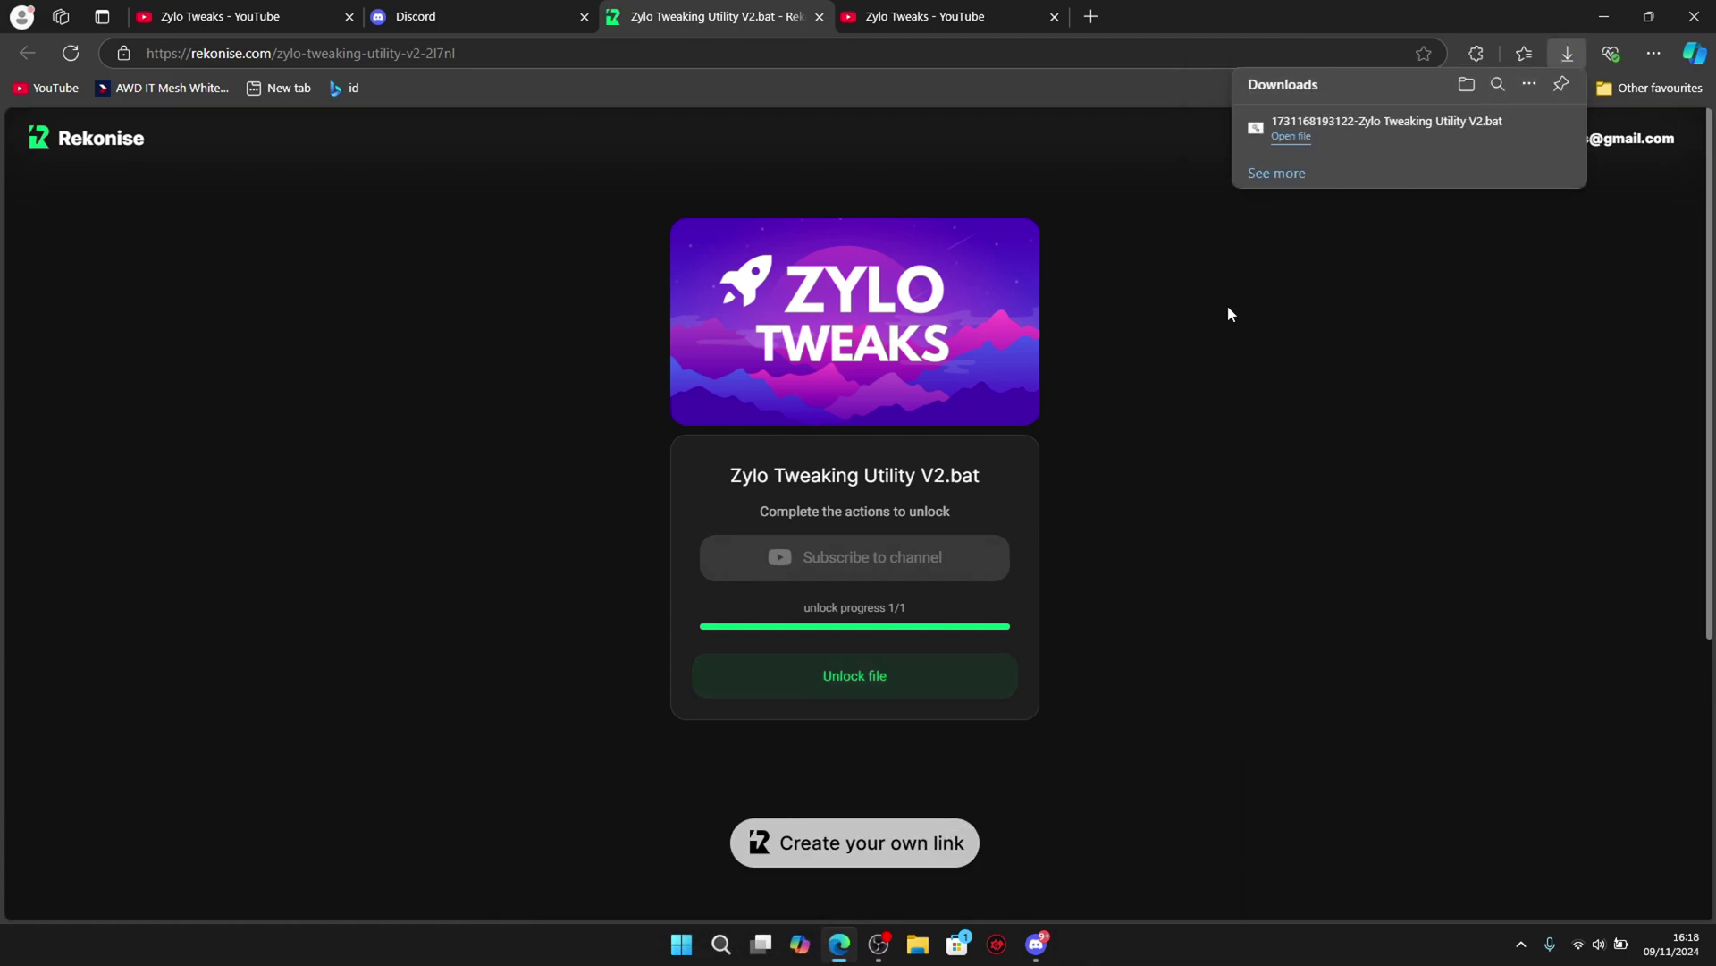
mouse_move(1368, 127)
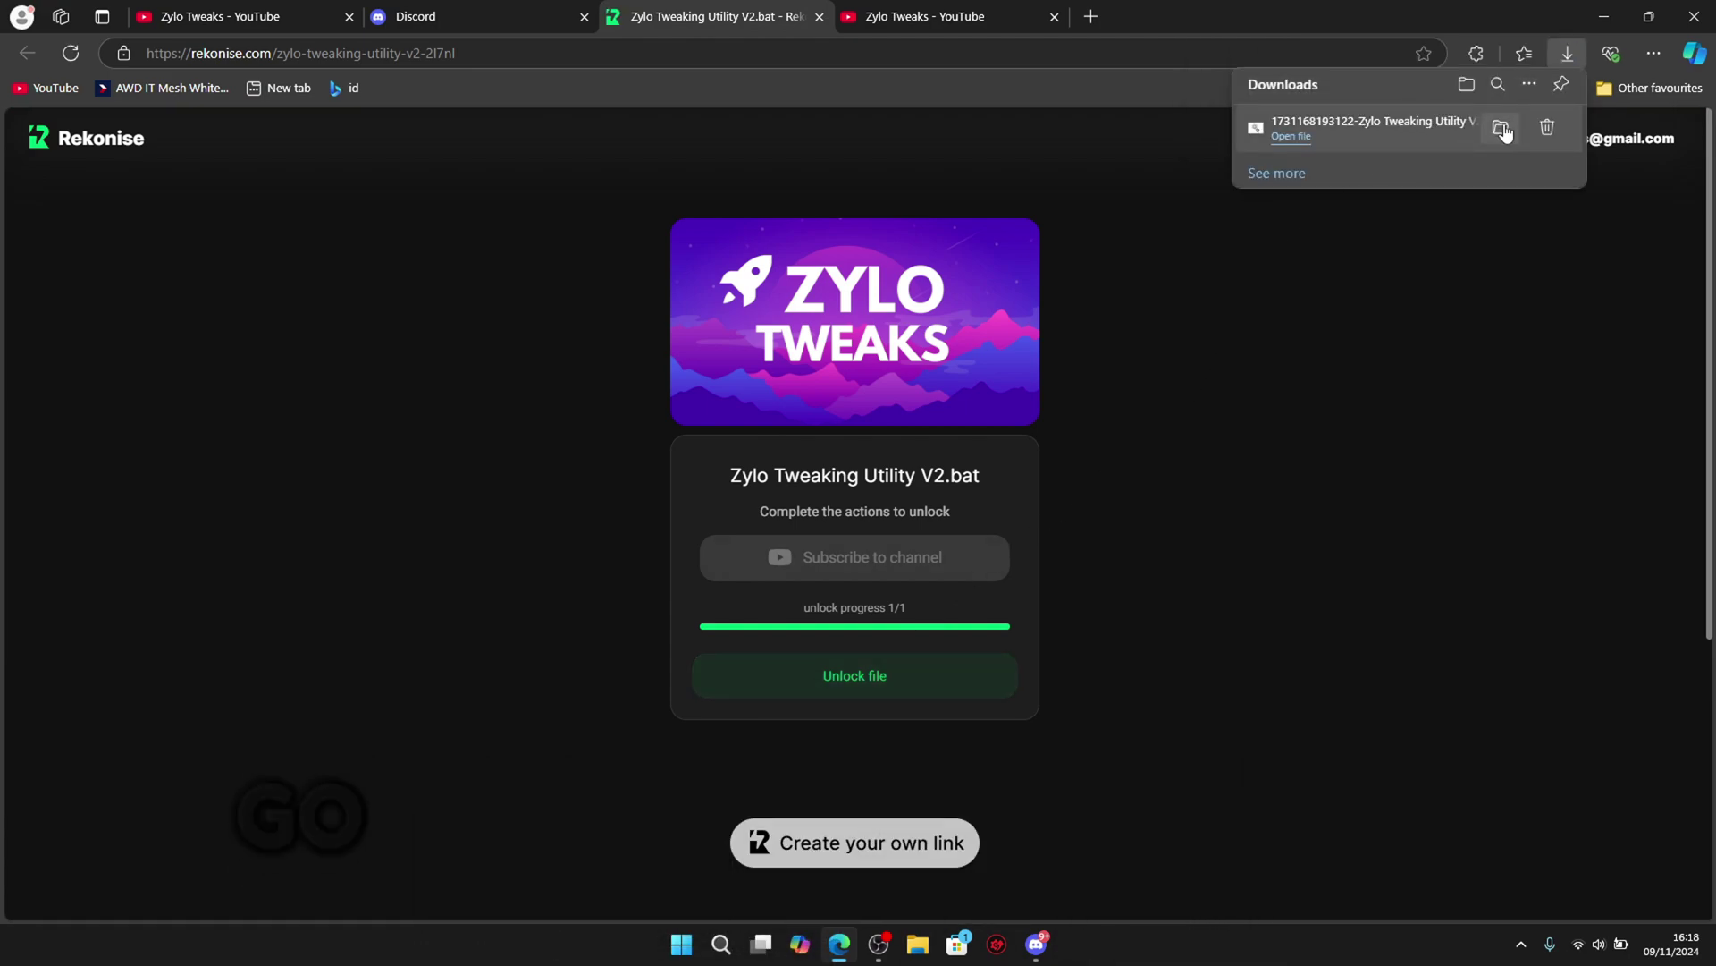
Run the downloaded Zylo Tweaking Utility .bat as administrator and clear the other windows away
left_click(1501, 128)
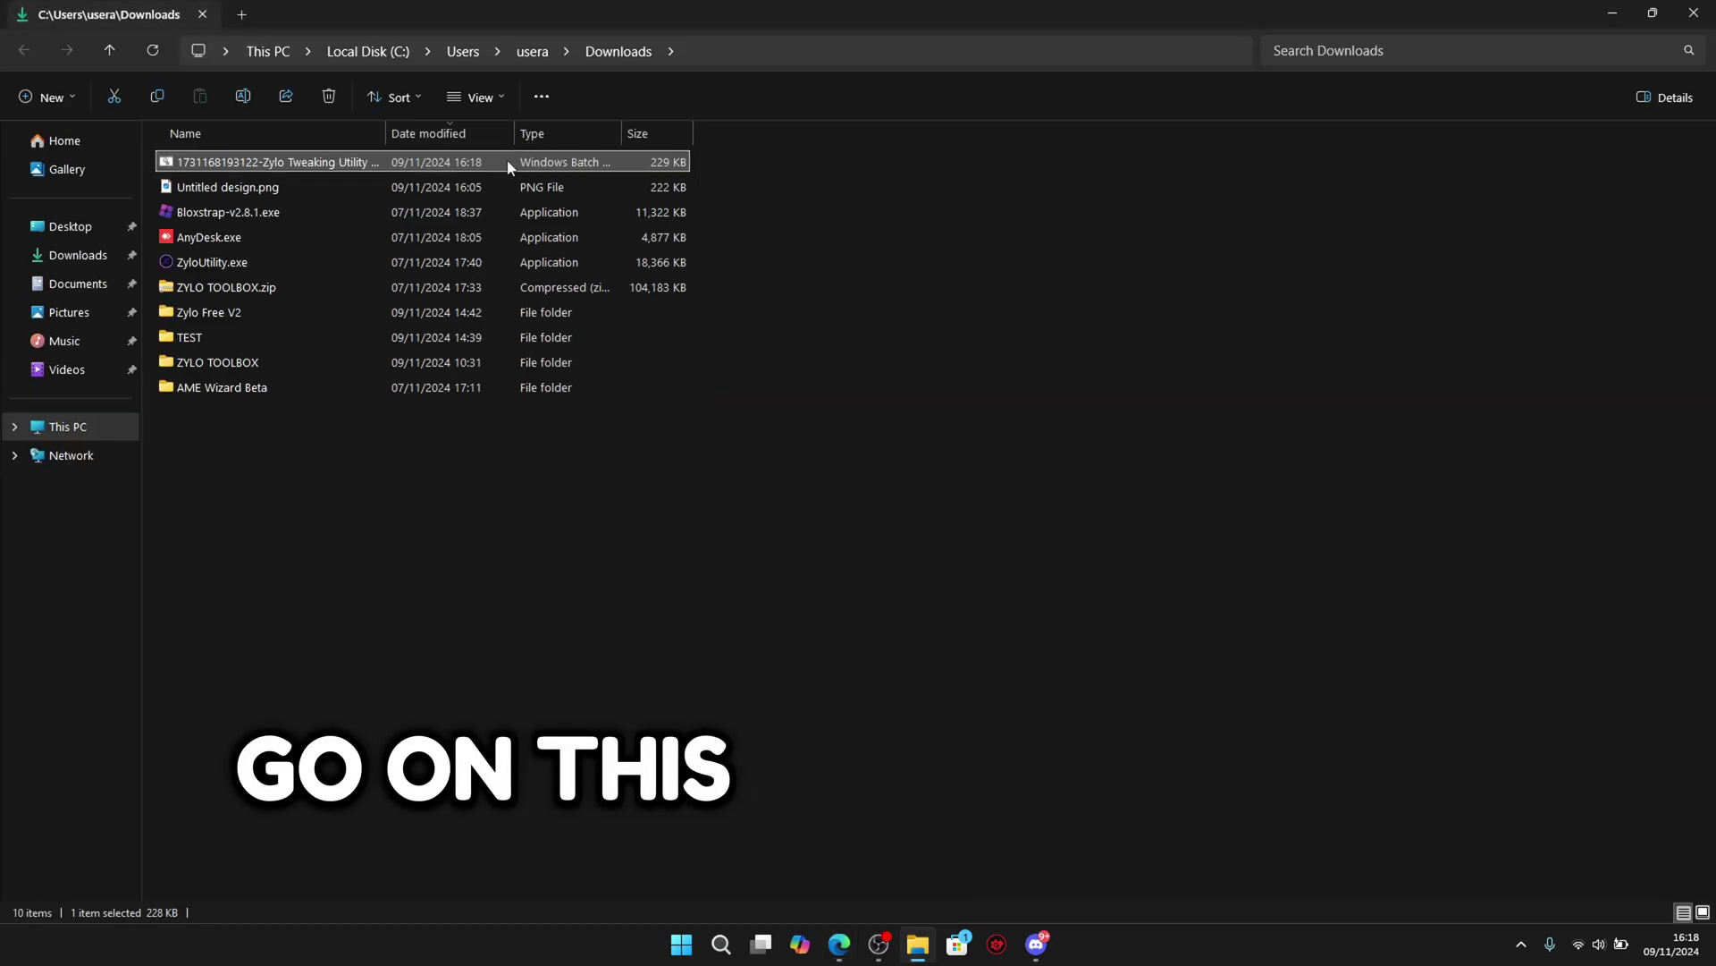
right_click(507, 159)
left_click(602, 240)
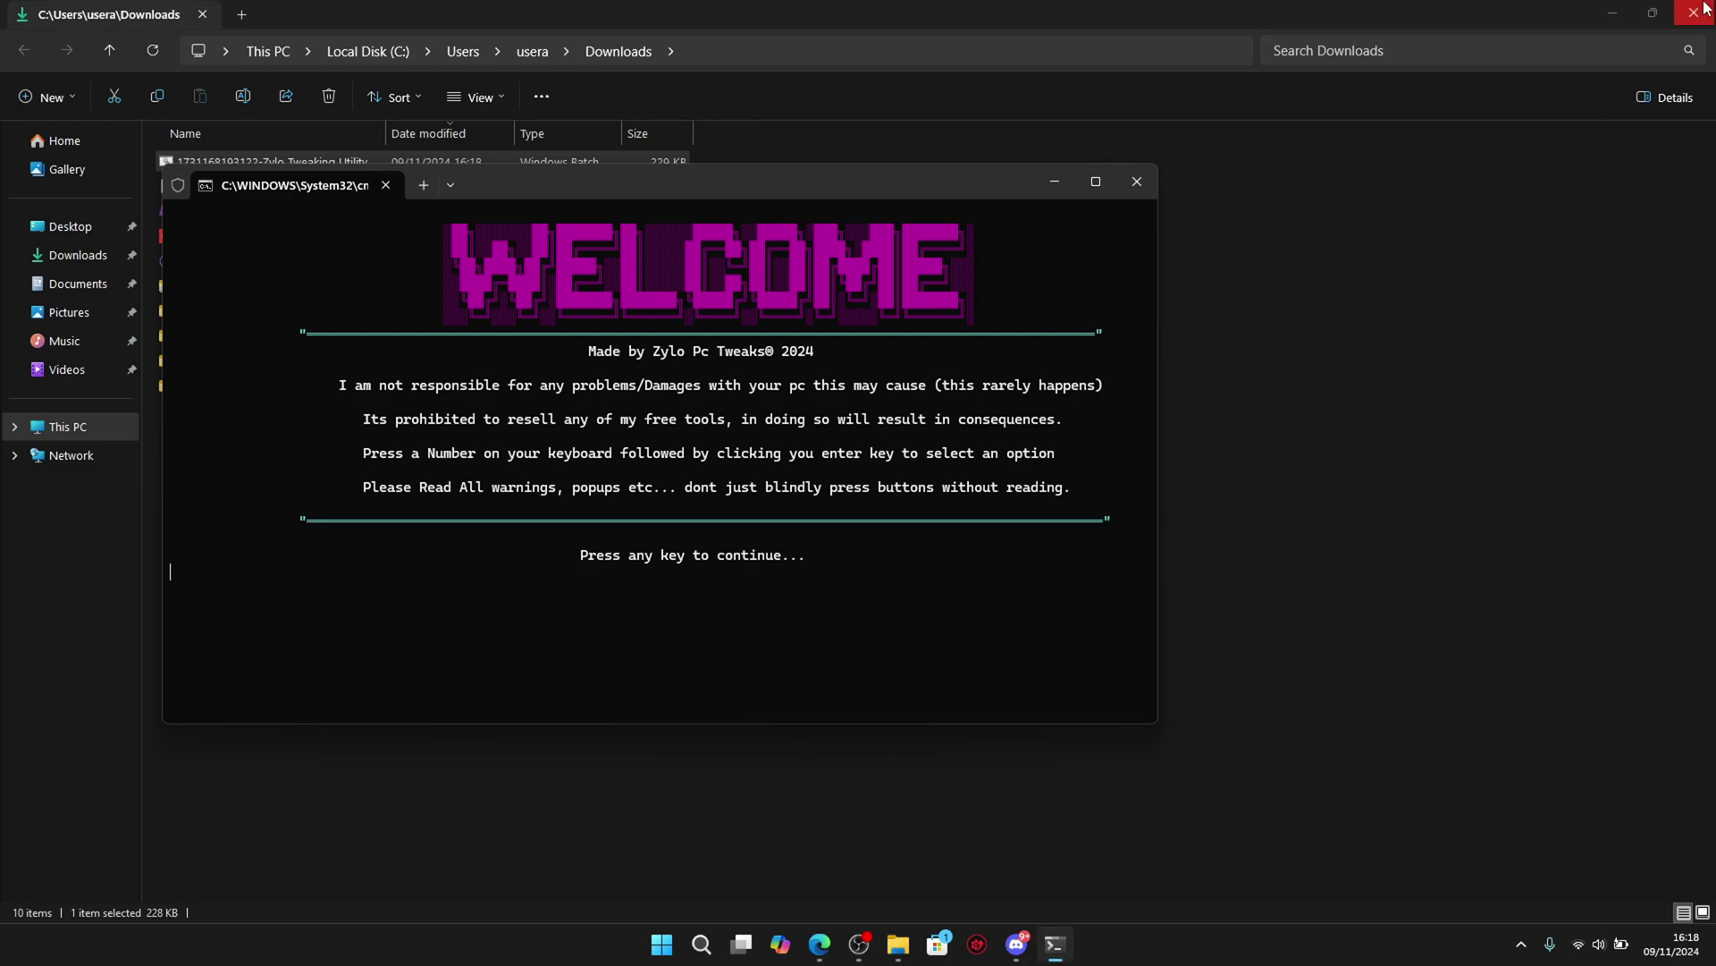
left_click(1705, 7)
left_click(1613, 11)
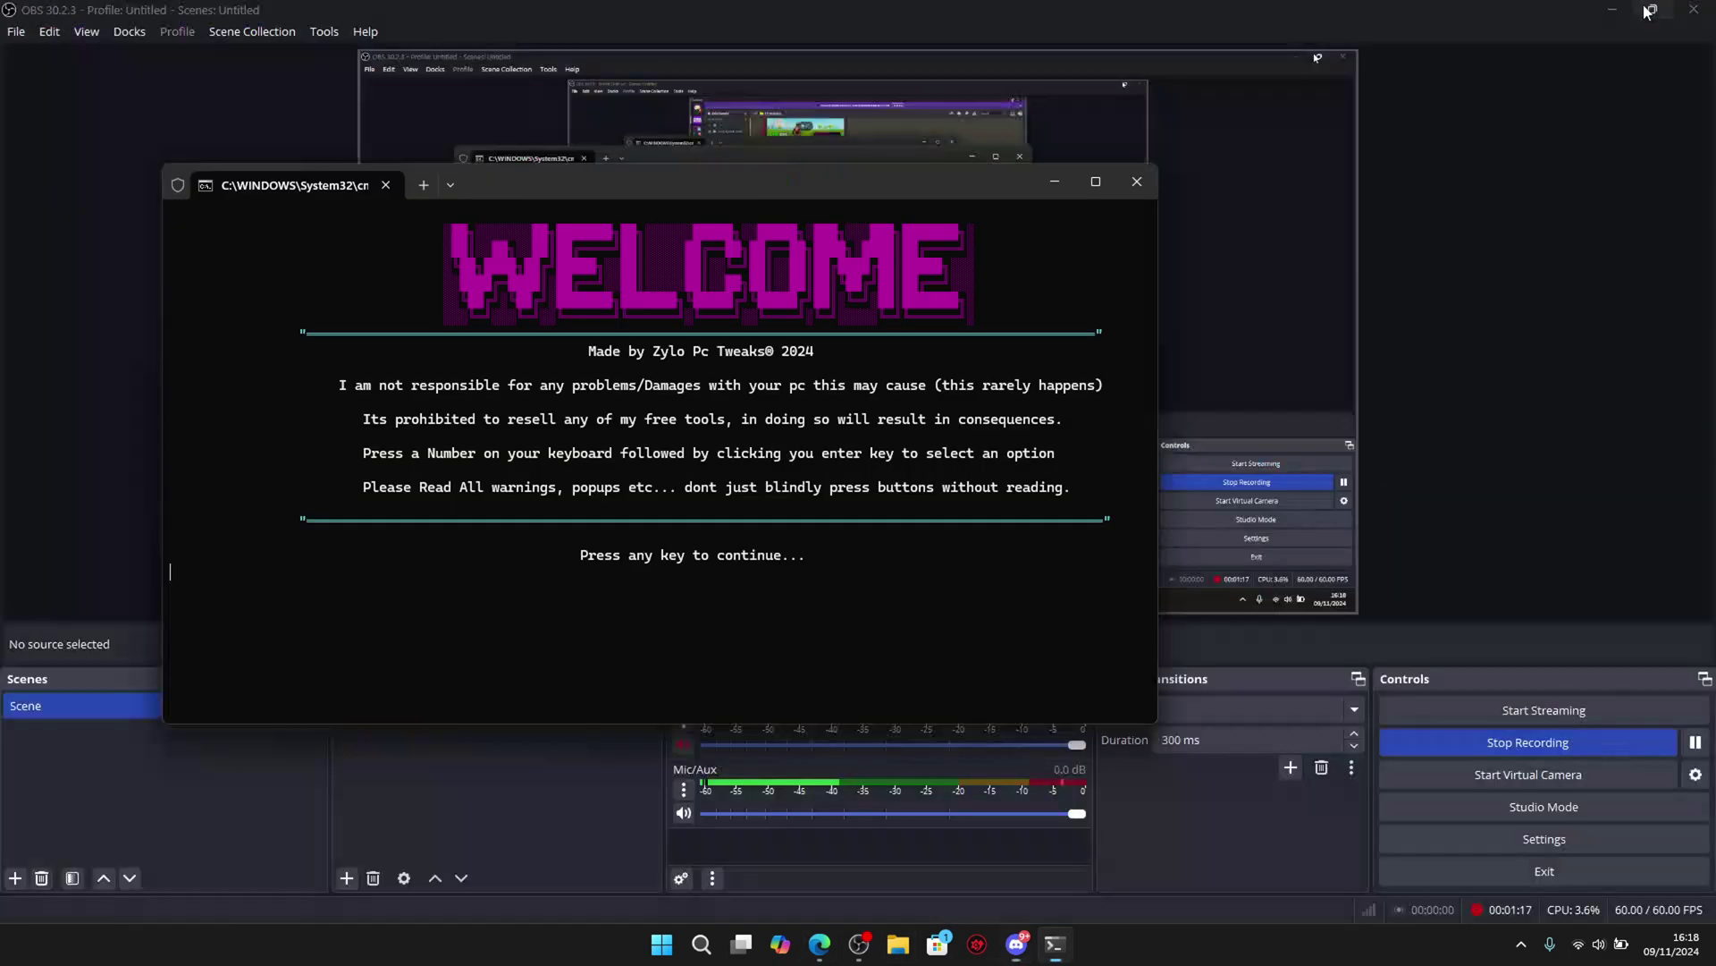
left_click(1622, 11)
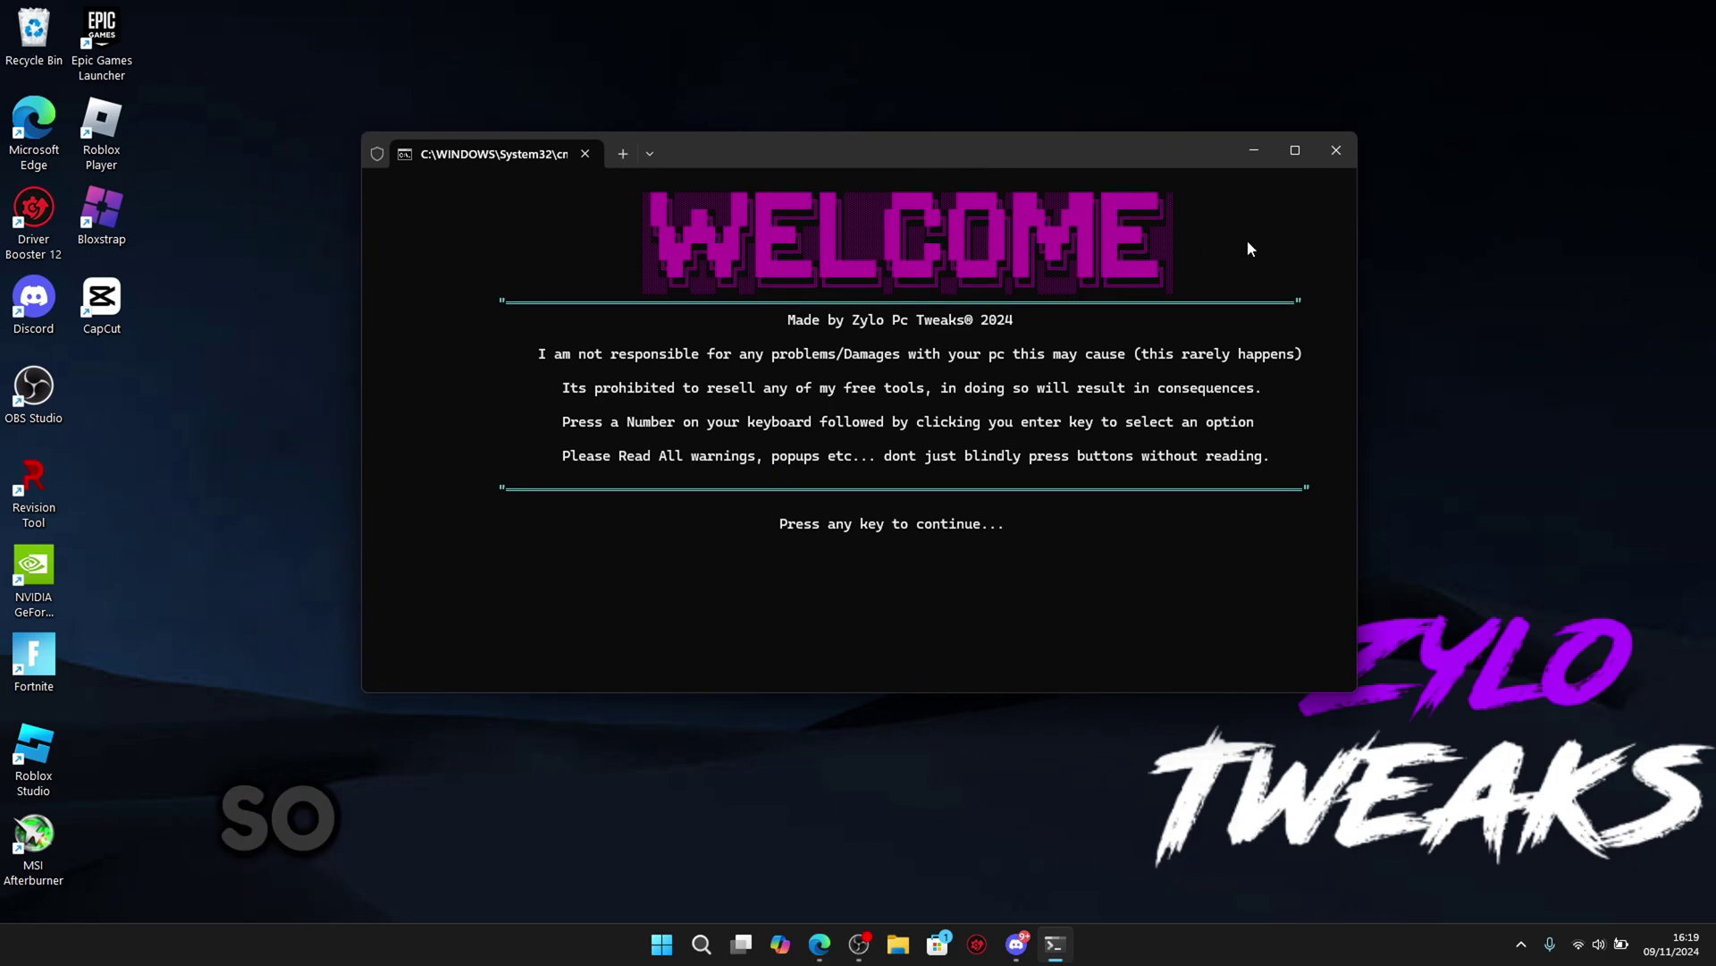
Enlarge the console, continue past the welcome screen, and reach the main tweak menu
left_click_drag(1356, 299, 1532, 299)
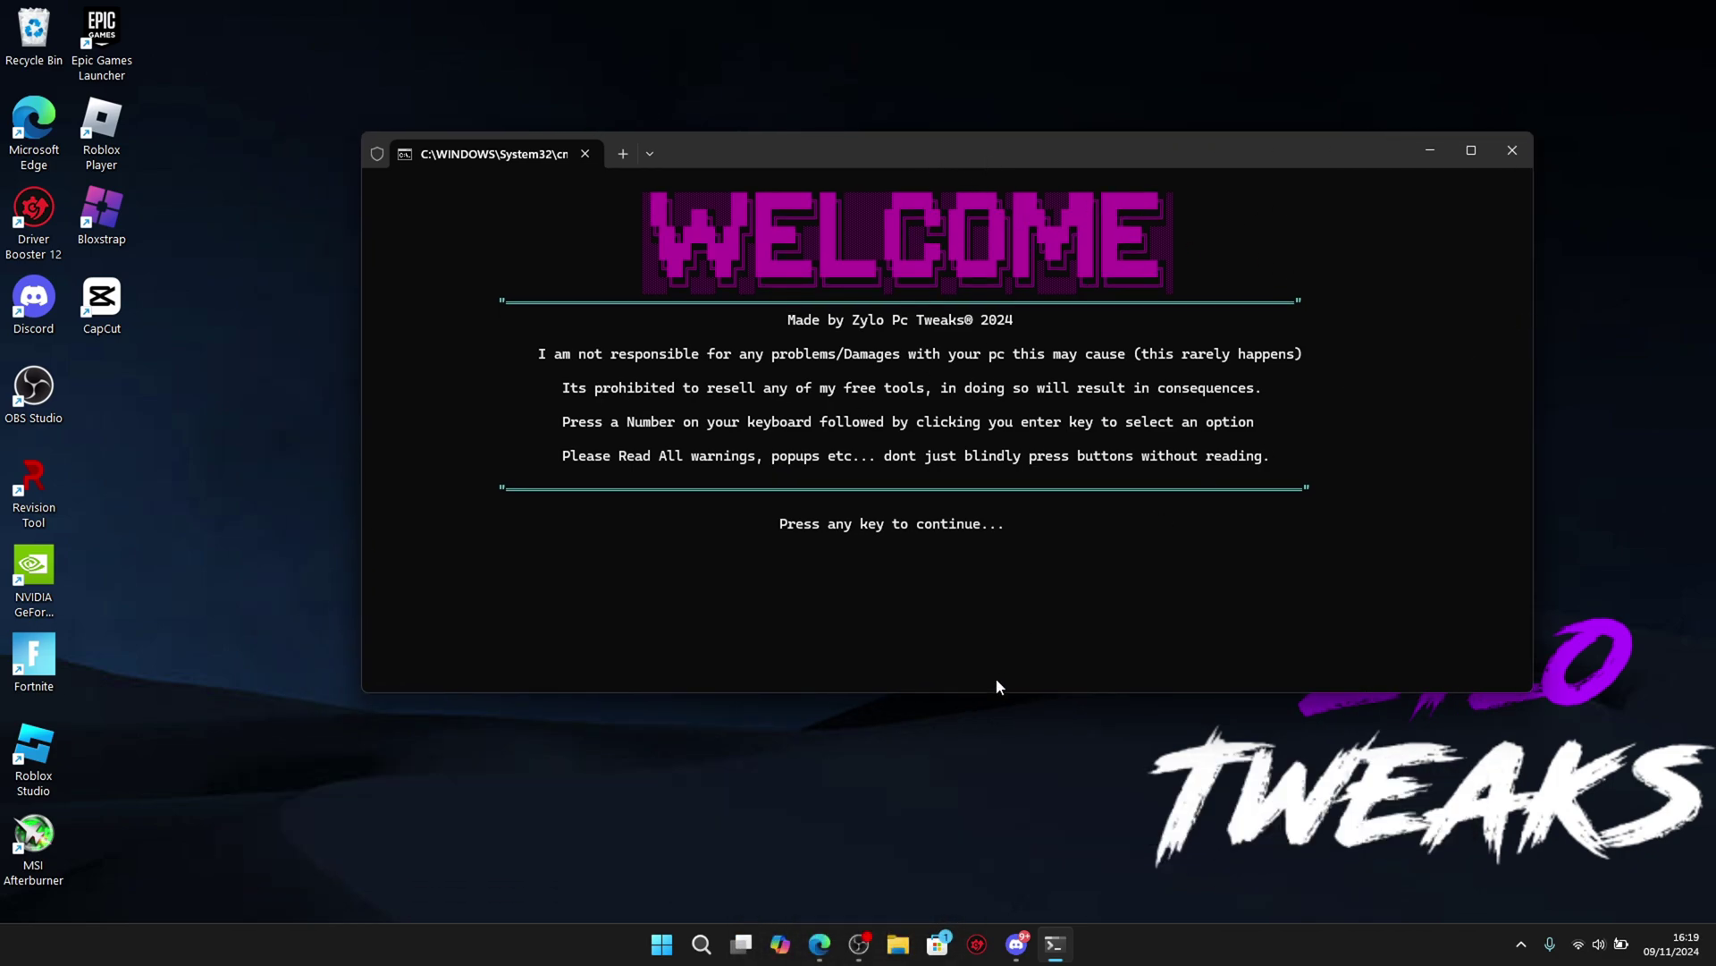
left_click_drag(991, 697, 979, 756)
key("Return")
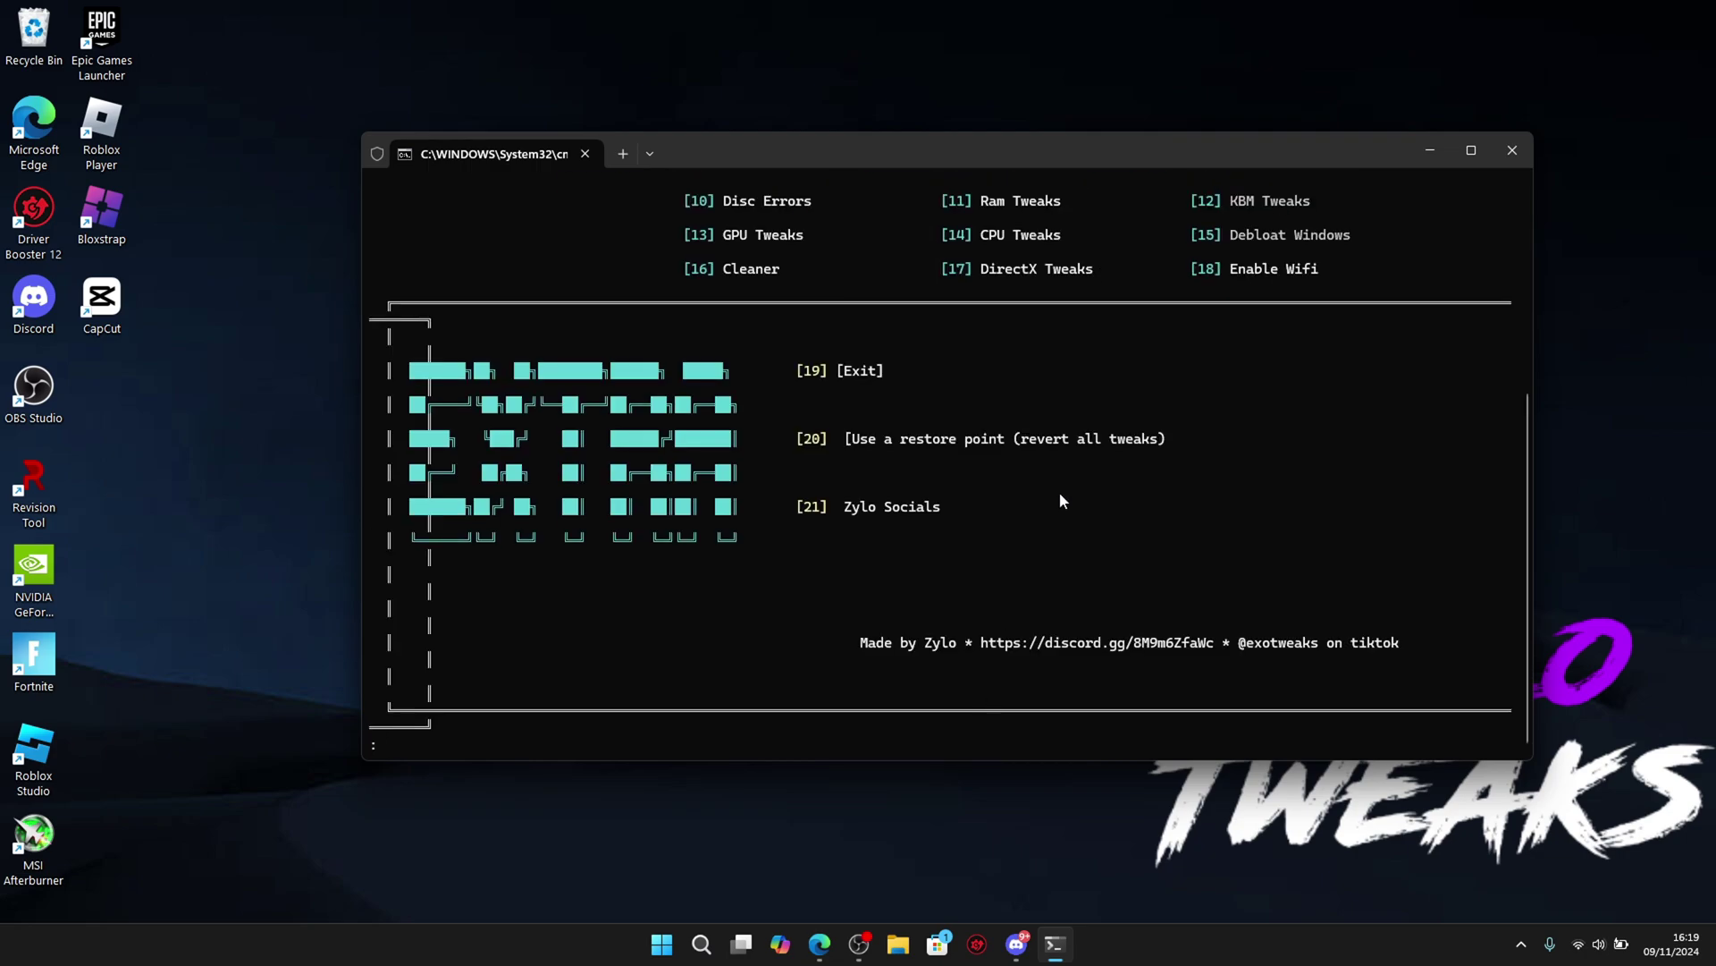
type("1")
key("Return")
type("x")
key("Return")
Maximize the console and run General Windows Tweaks (option 1) under Windows Settings
left_click(1470, 151)
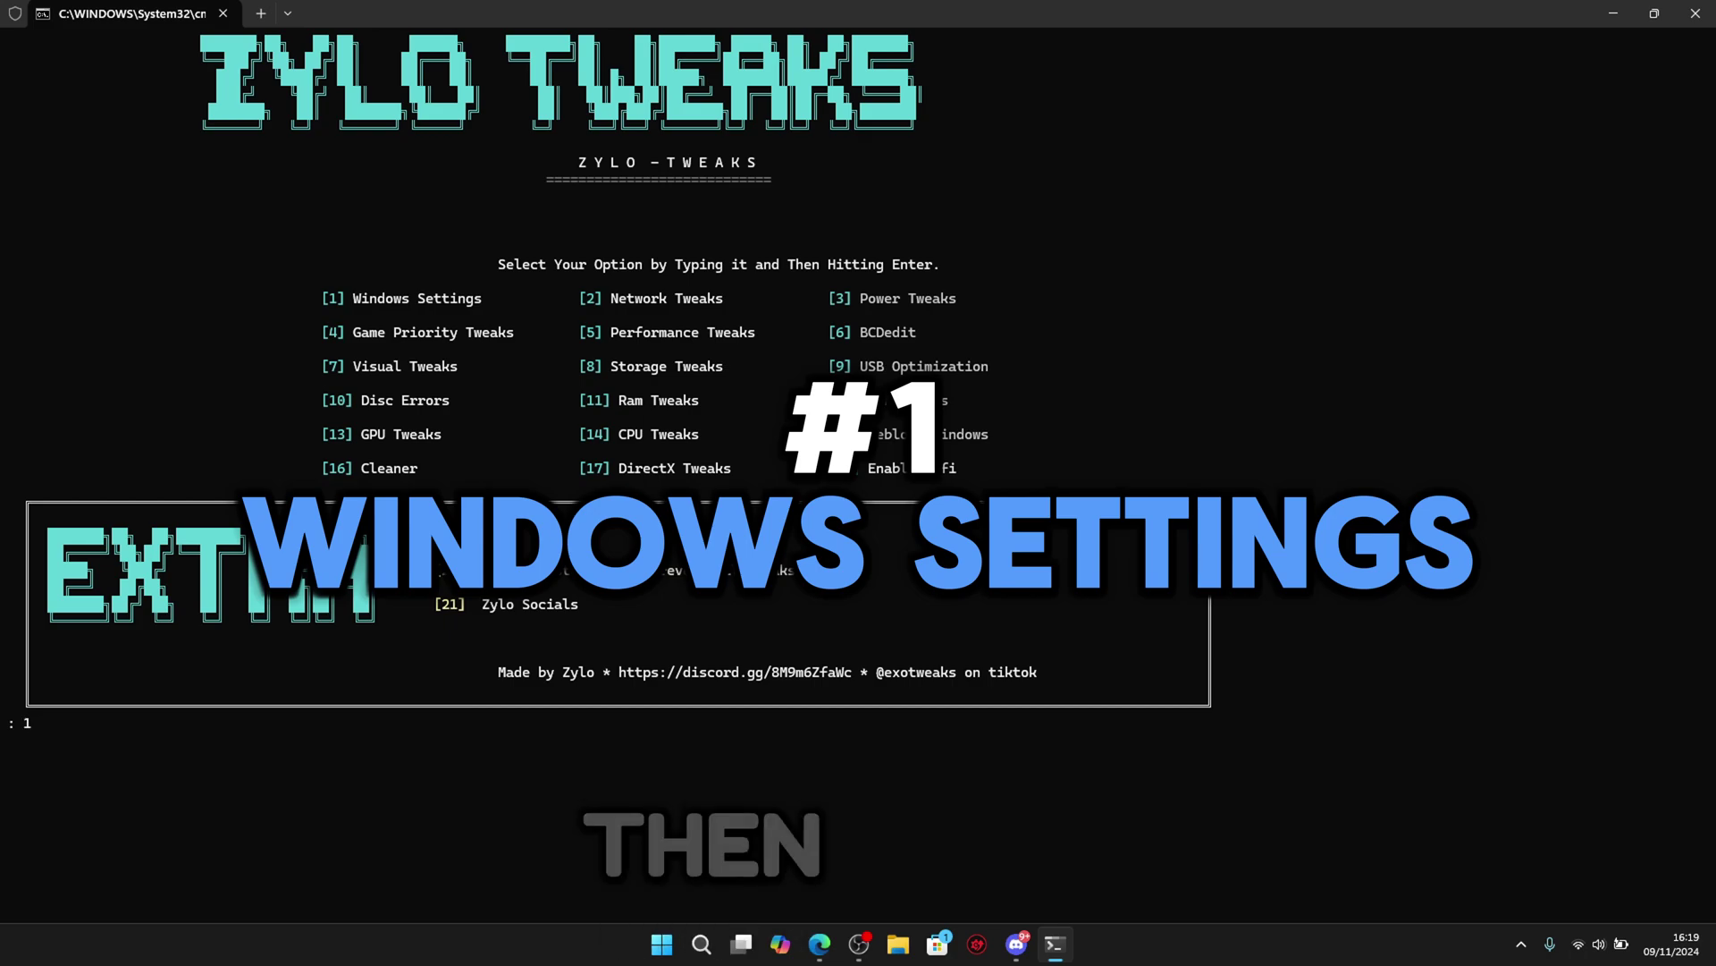
key("Return")
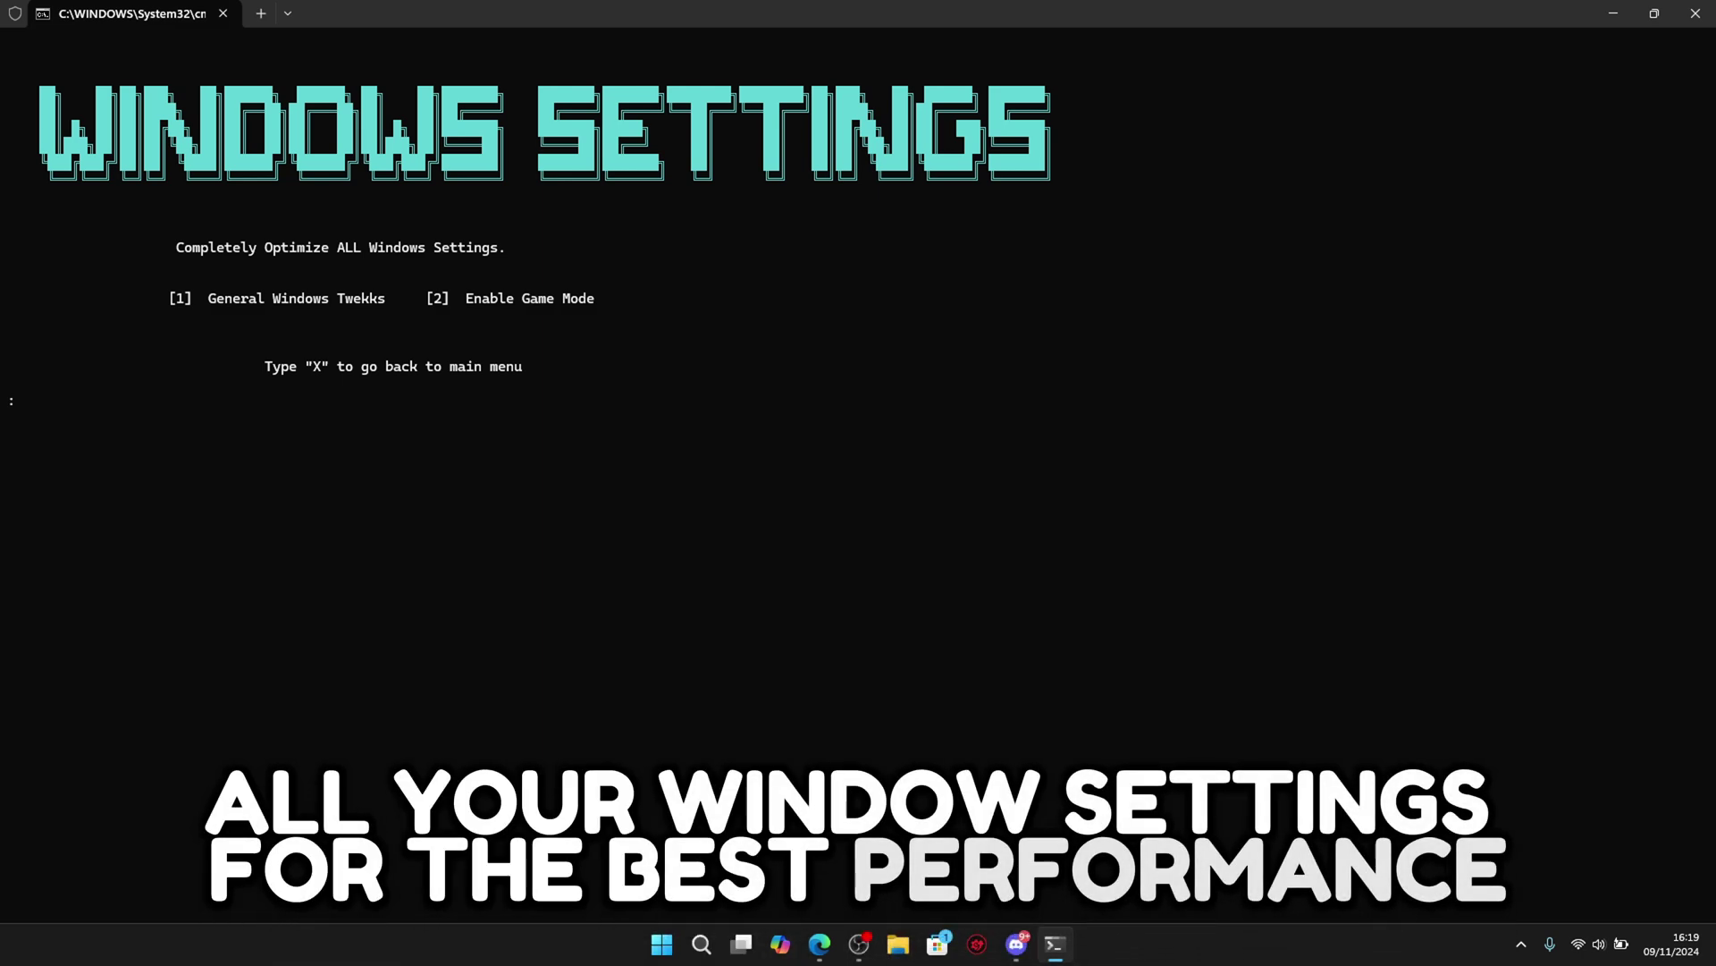
type("1")
key("Return")
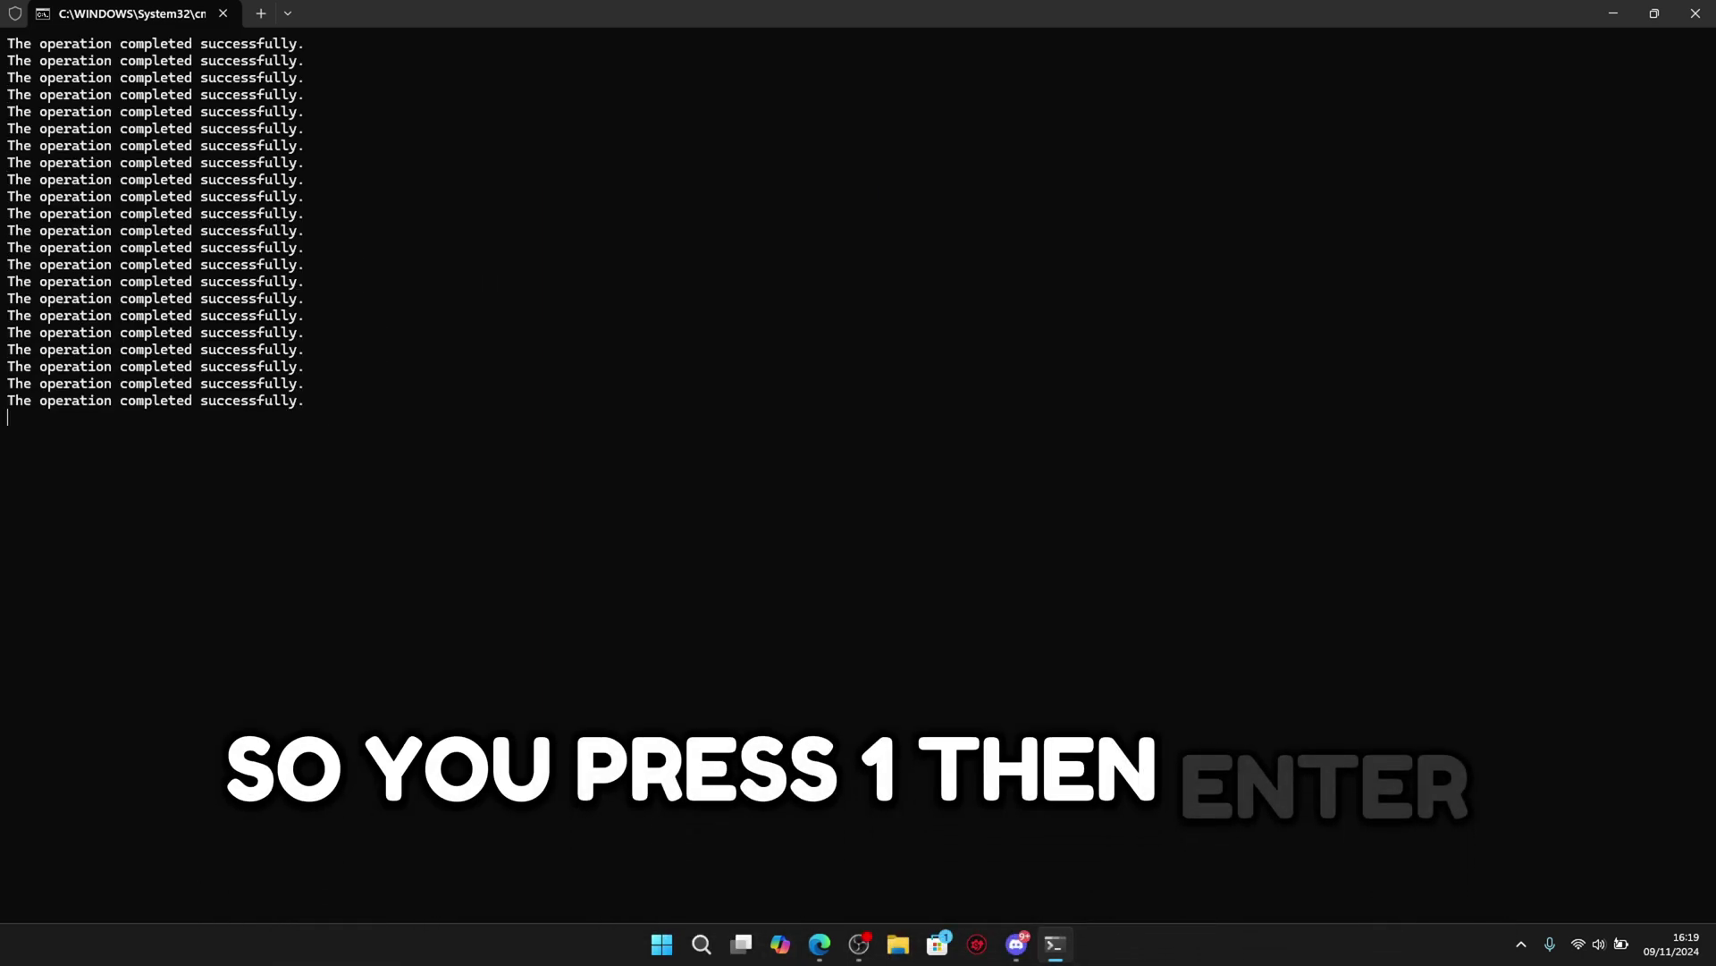
key("Return")
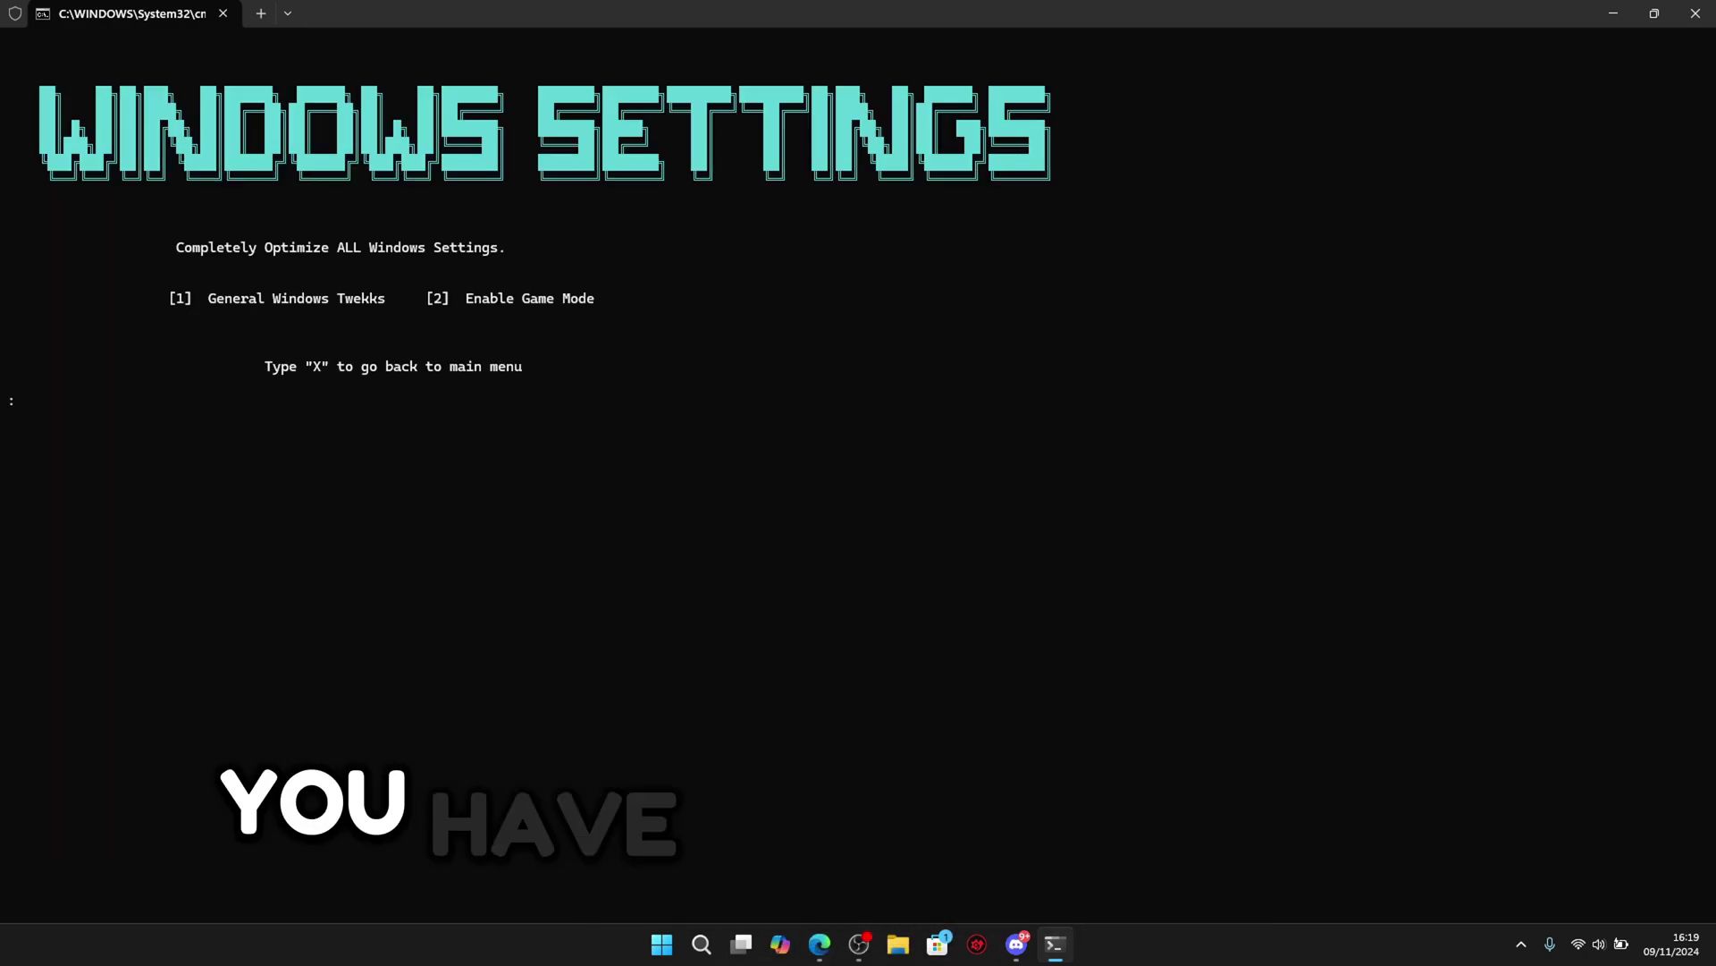
type("2")
Confirm Game Mode is On under Gaming > Game Mode in Windows Settings, then close Settings
key("super+i")
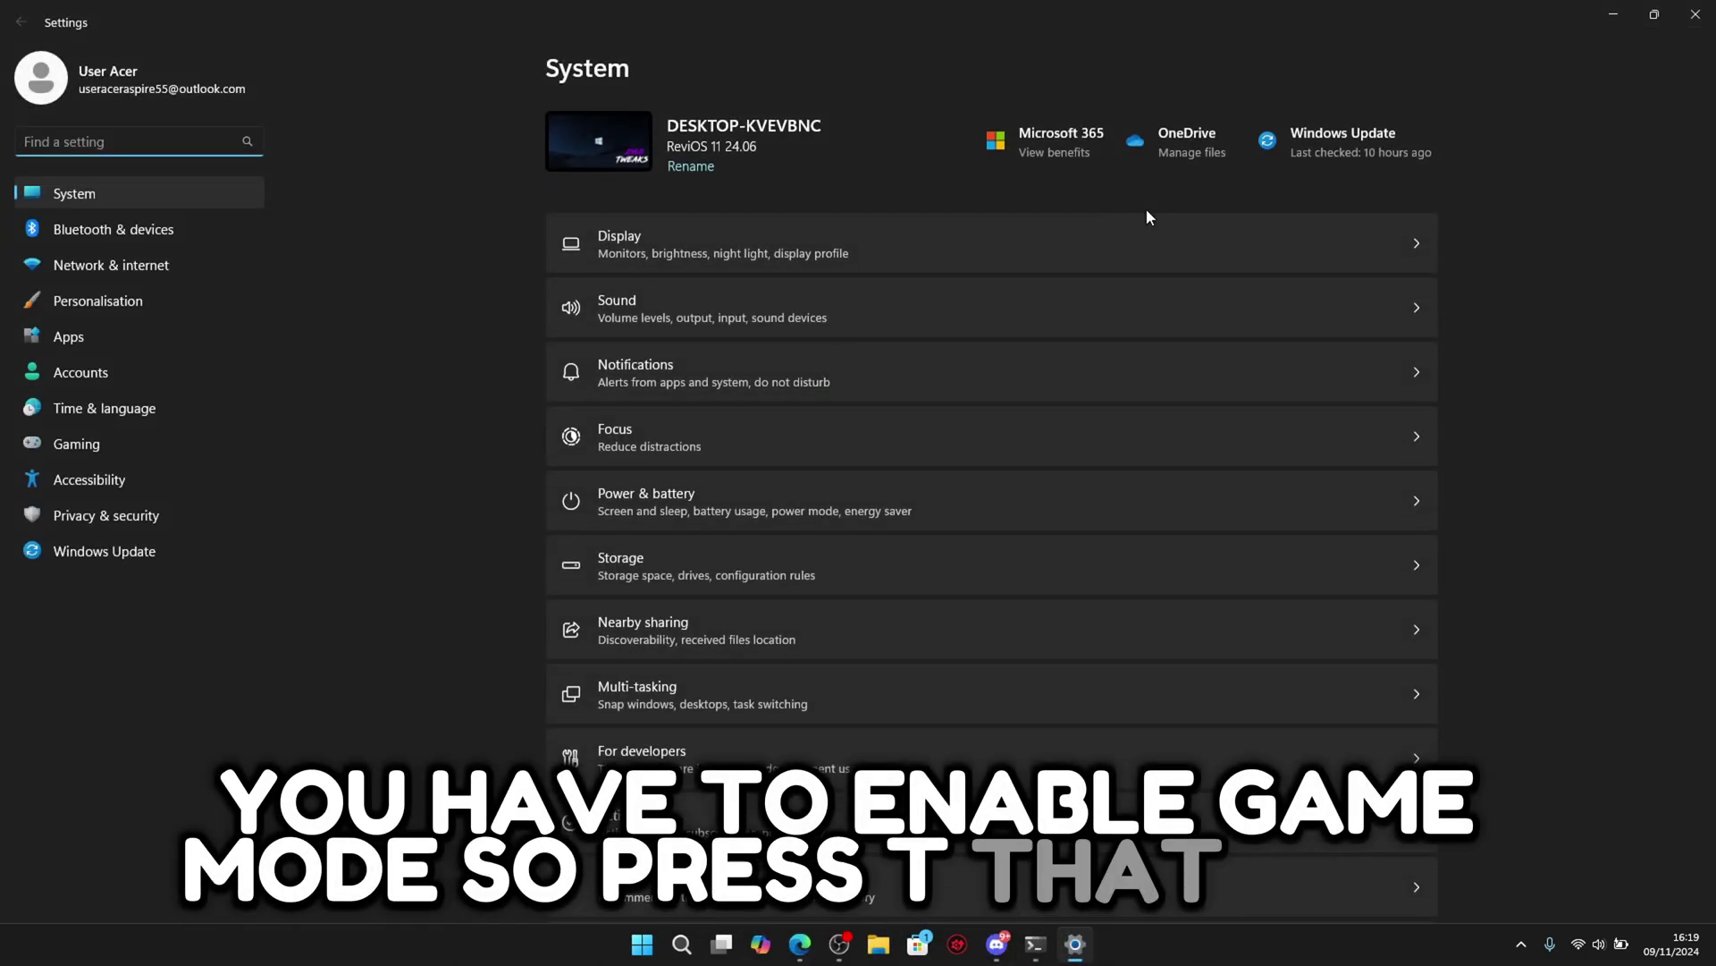
left_click(99, 447)
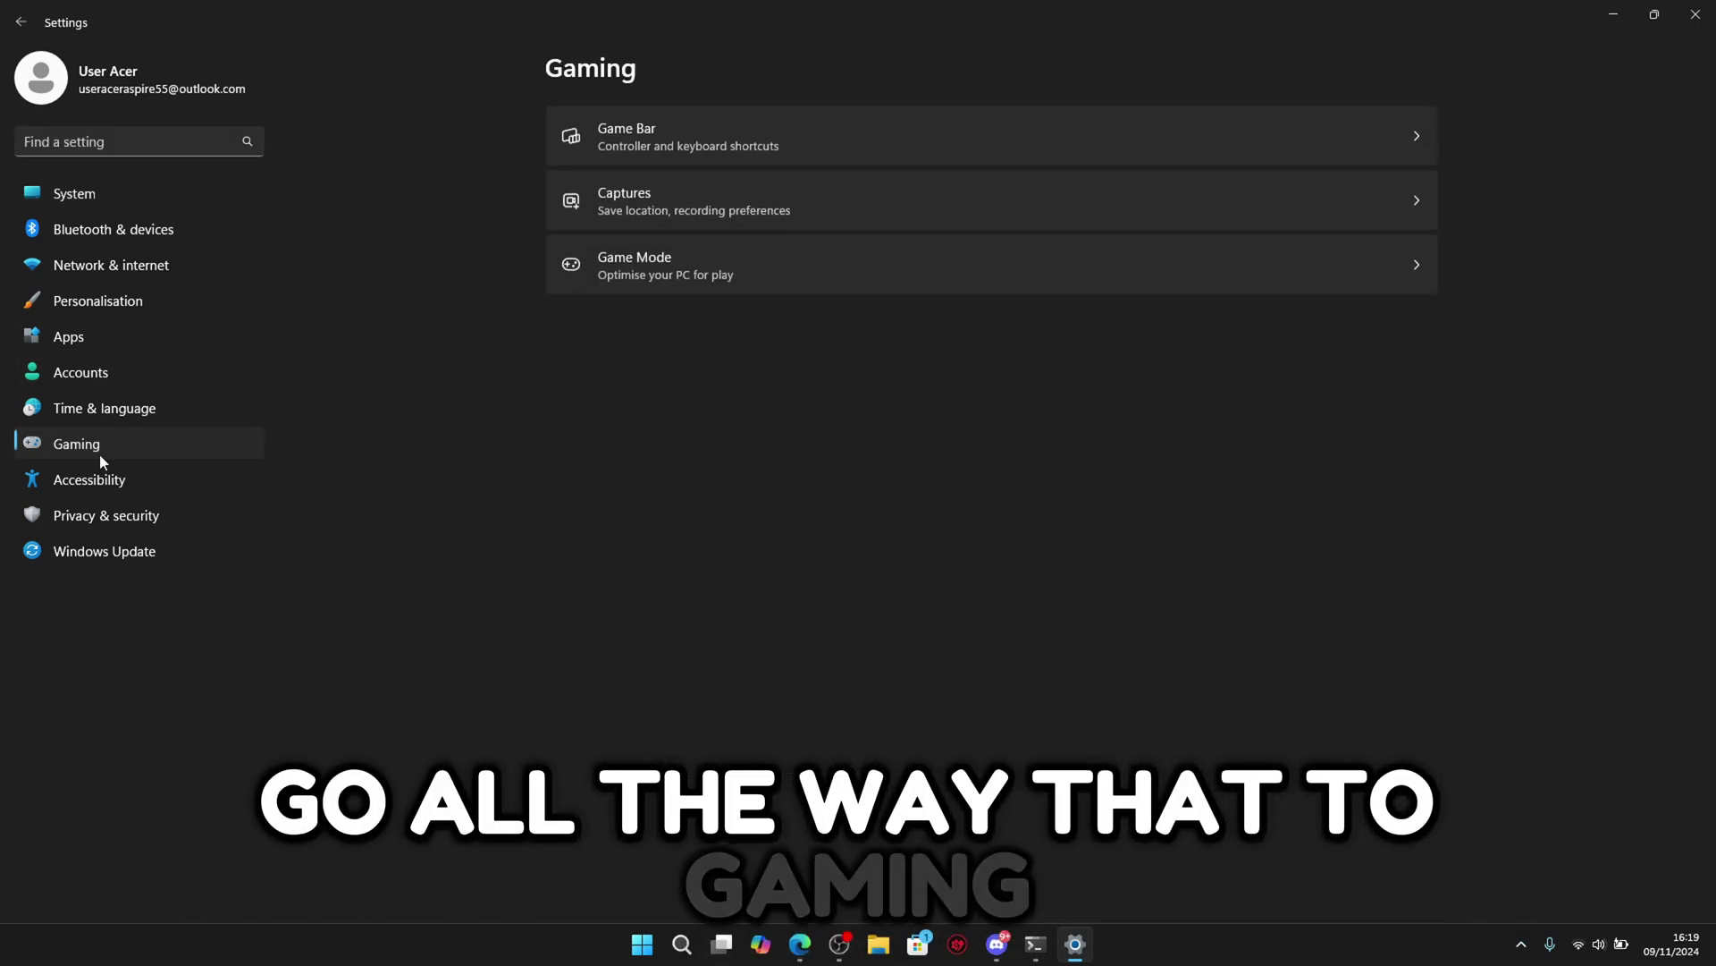
left_click(706, 283)
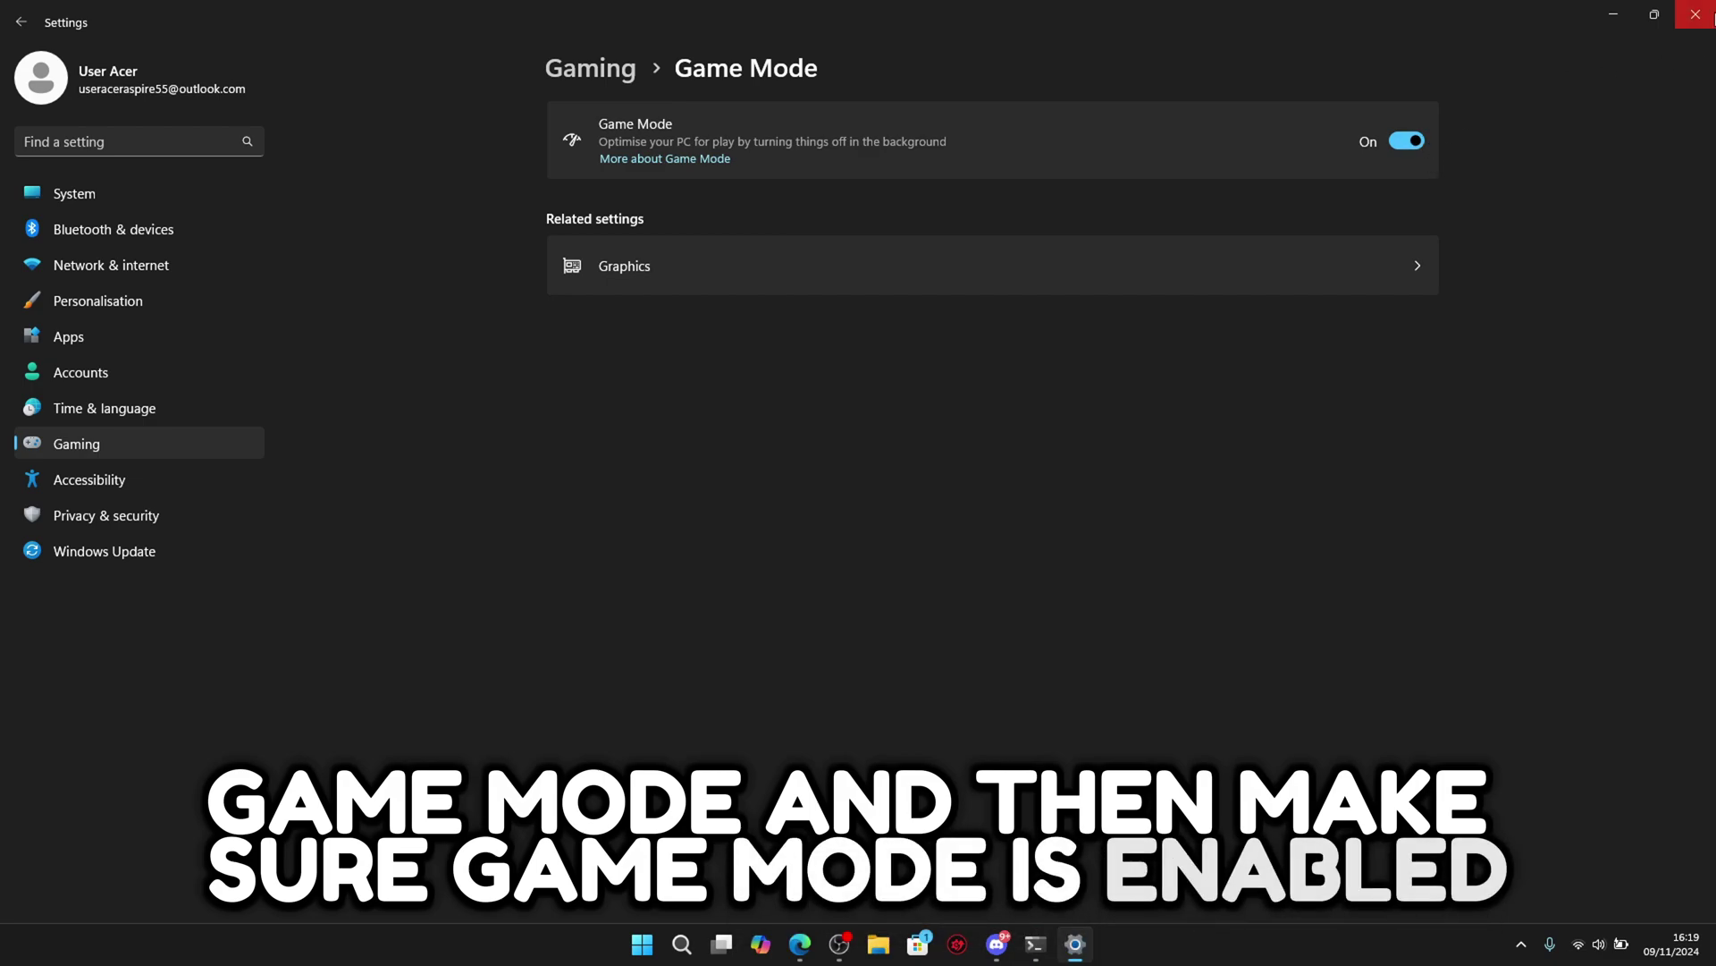
left_click(1695, 14)
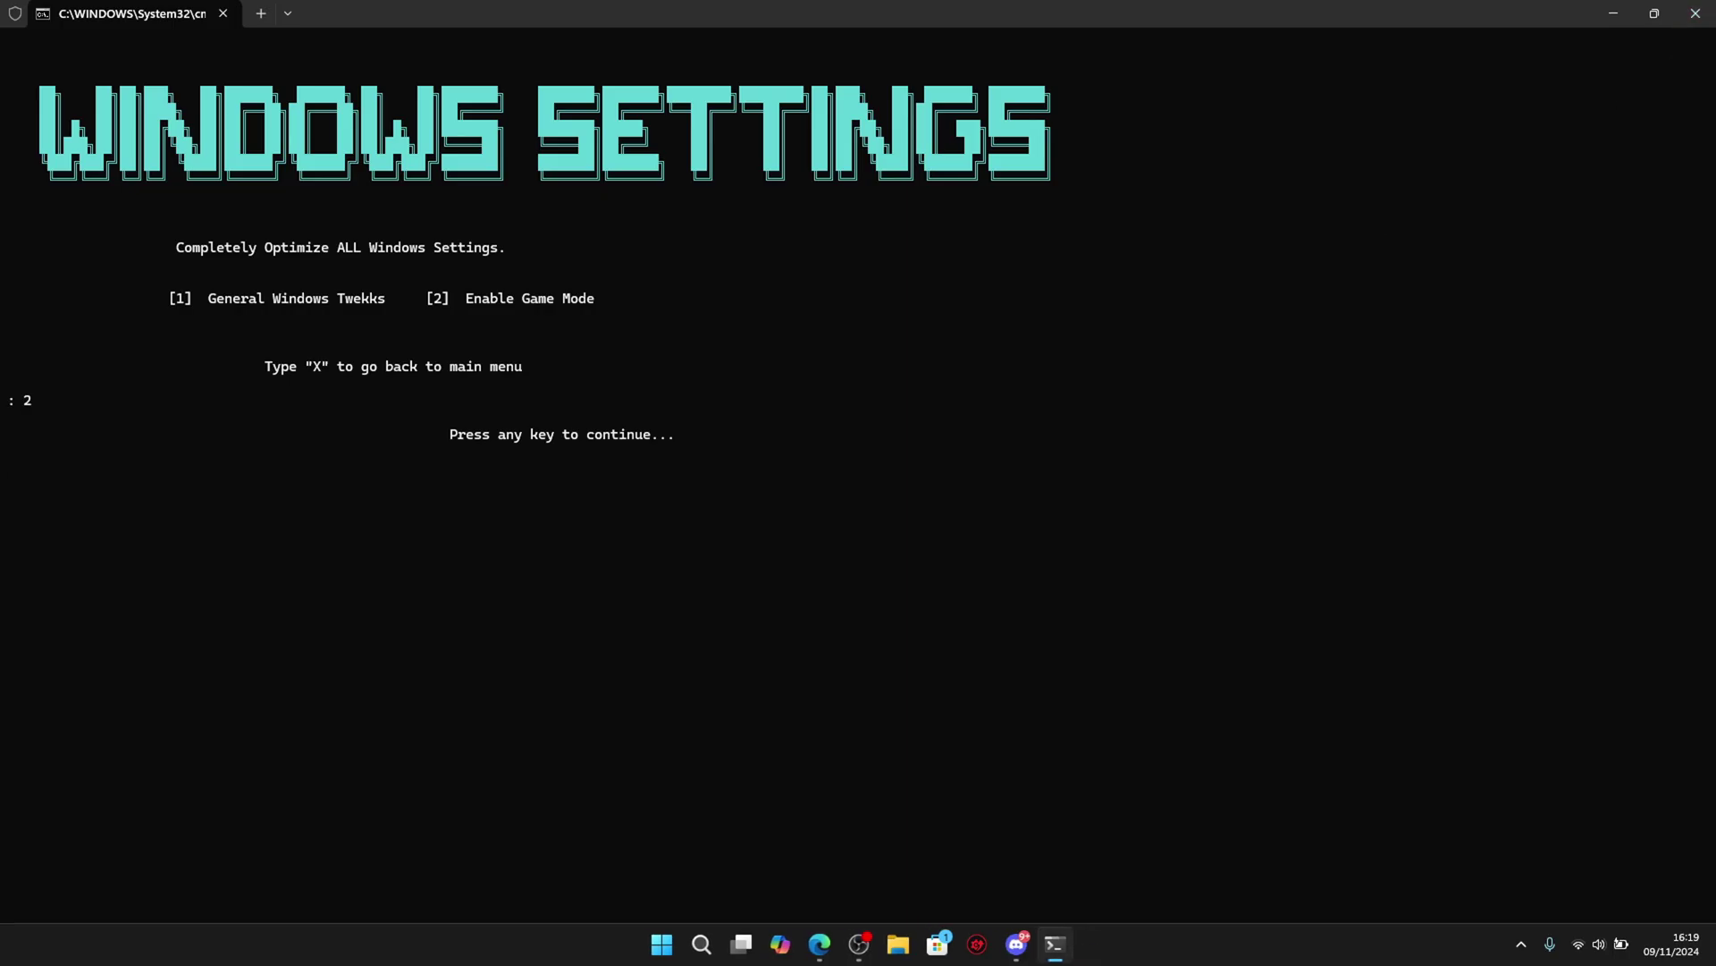
Exit Windows Settings, view the ethernet-only Network Tweaks without applying them, and return to main menu
type("X")
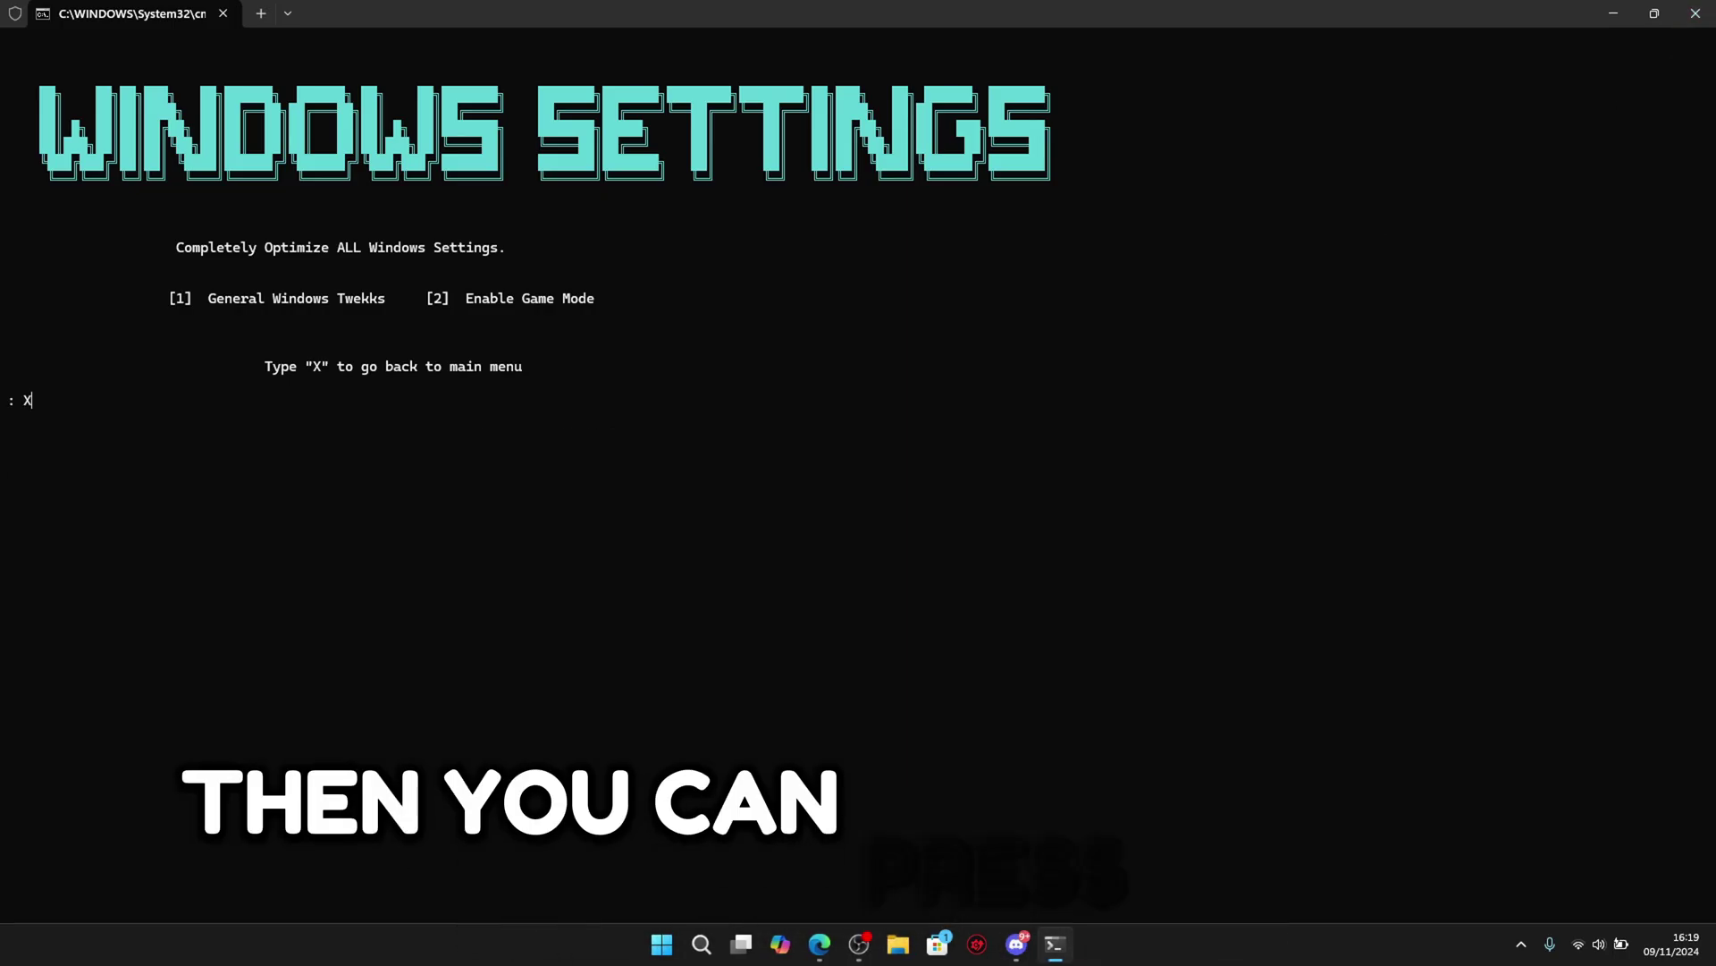
key("Return")
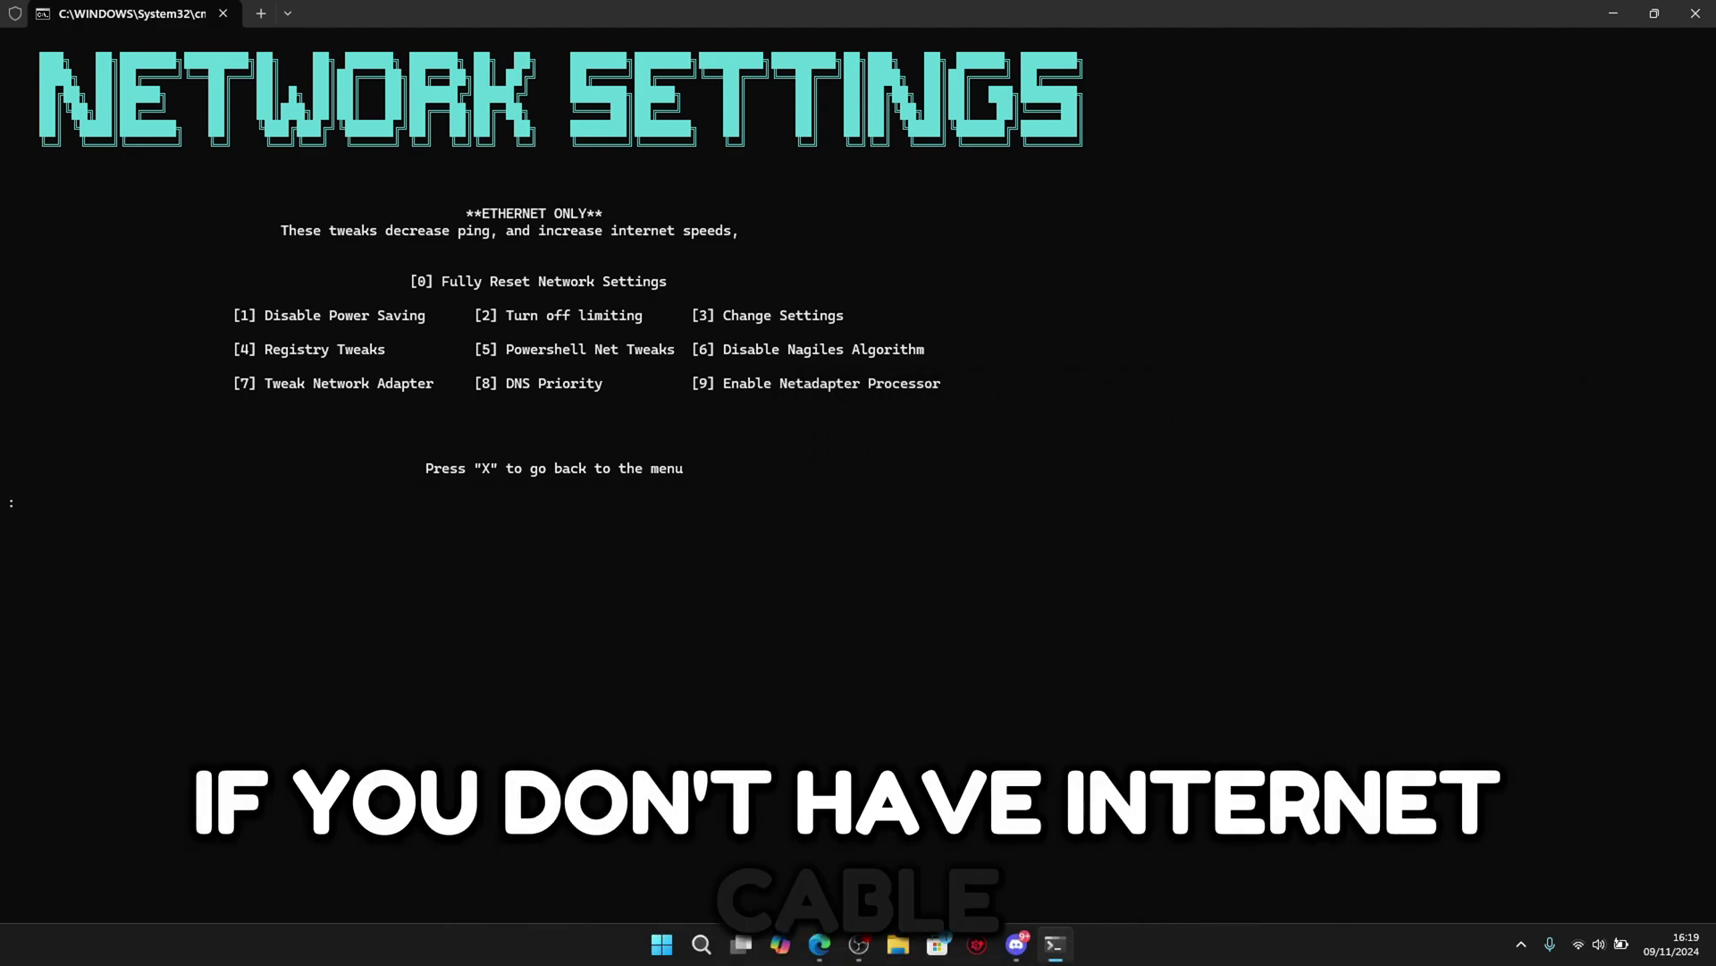
type("X")
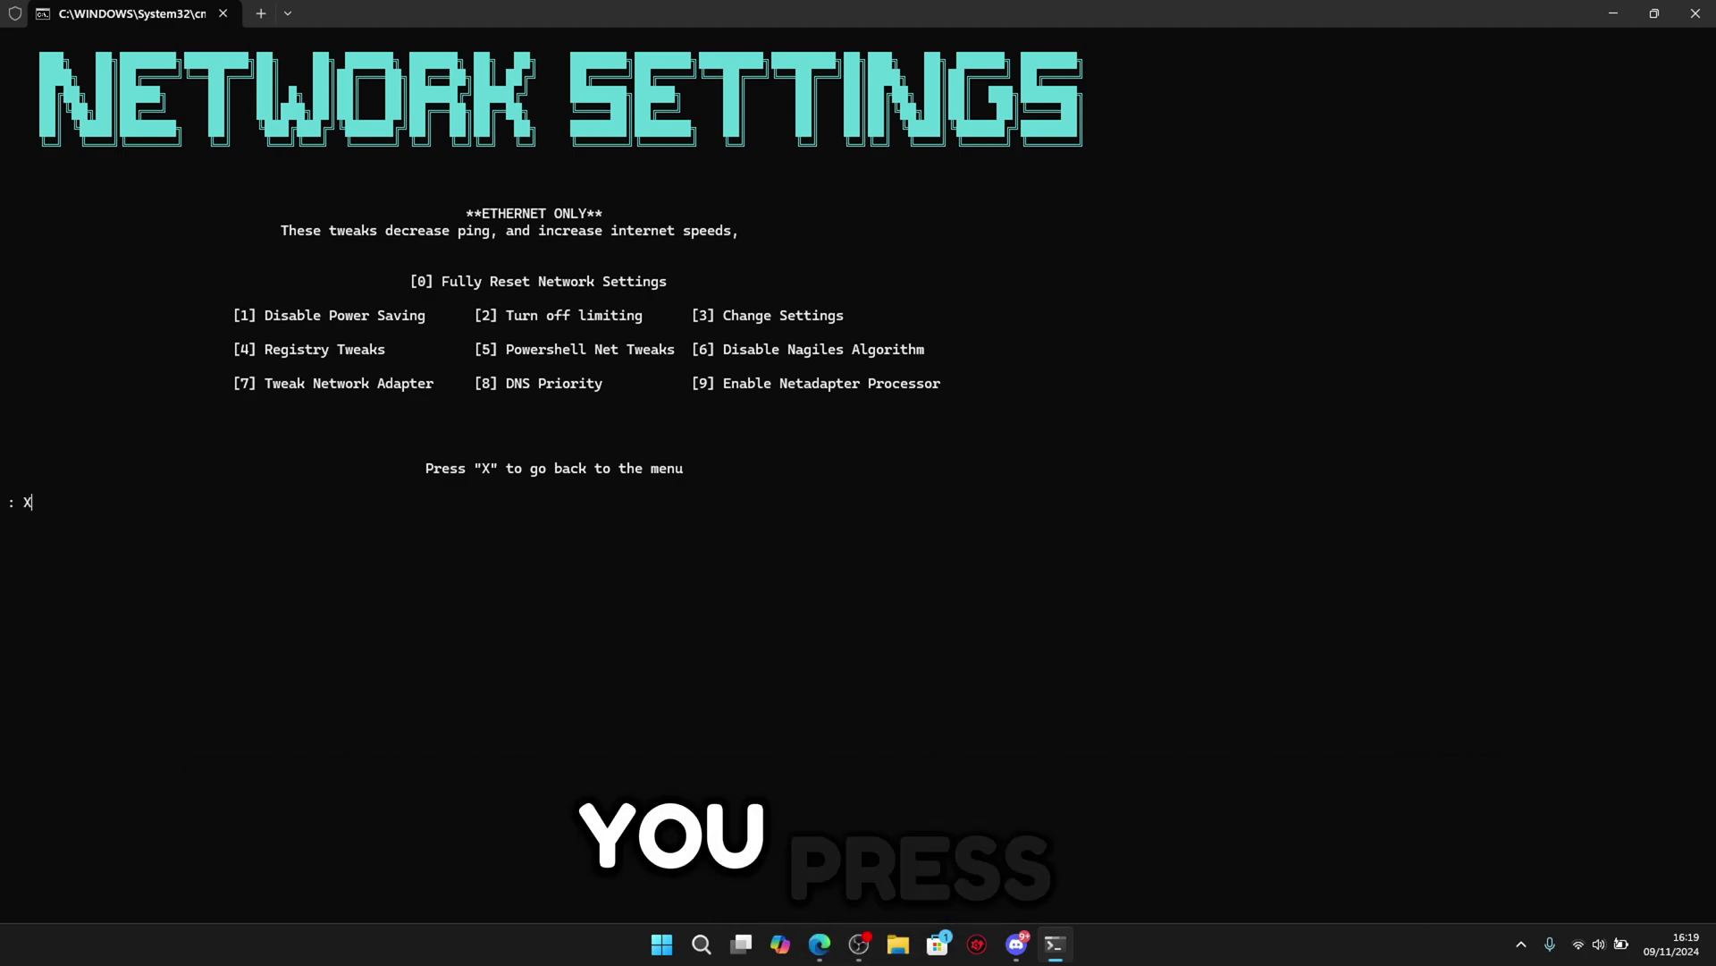
key("Return")
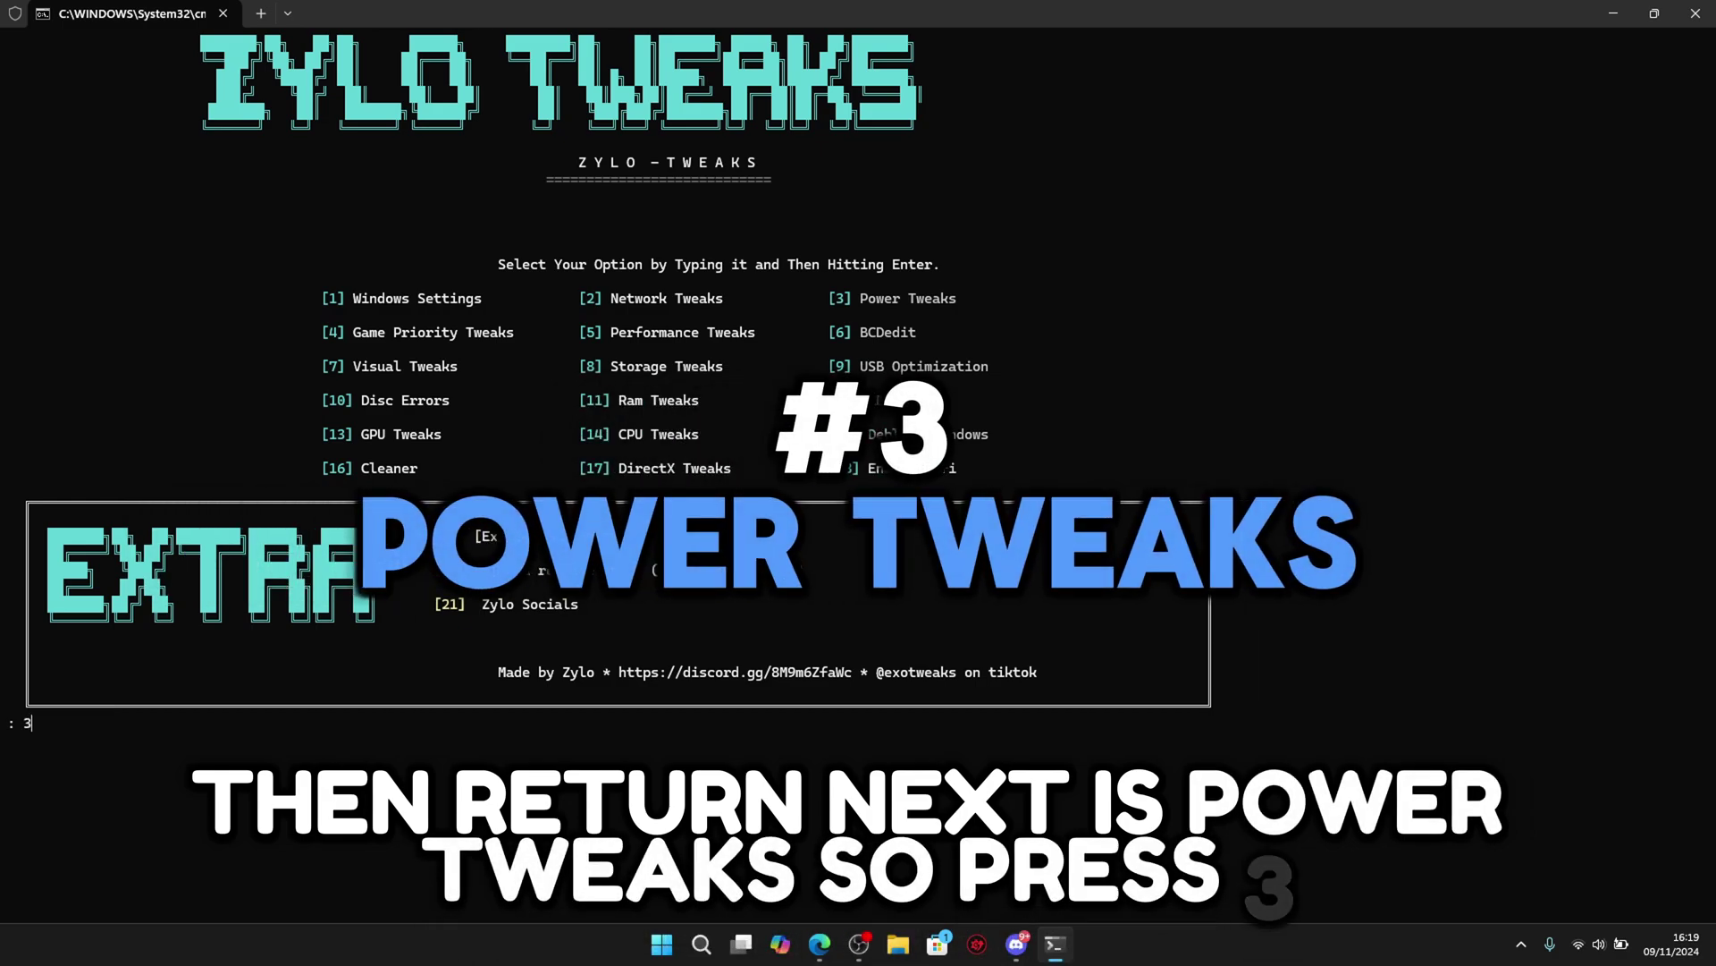
Run the Power Tweaks (option 3, then 1) and return to the main menu
type("3")
key("Return")
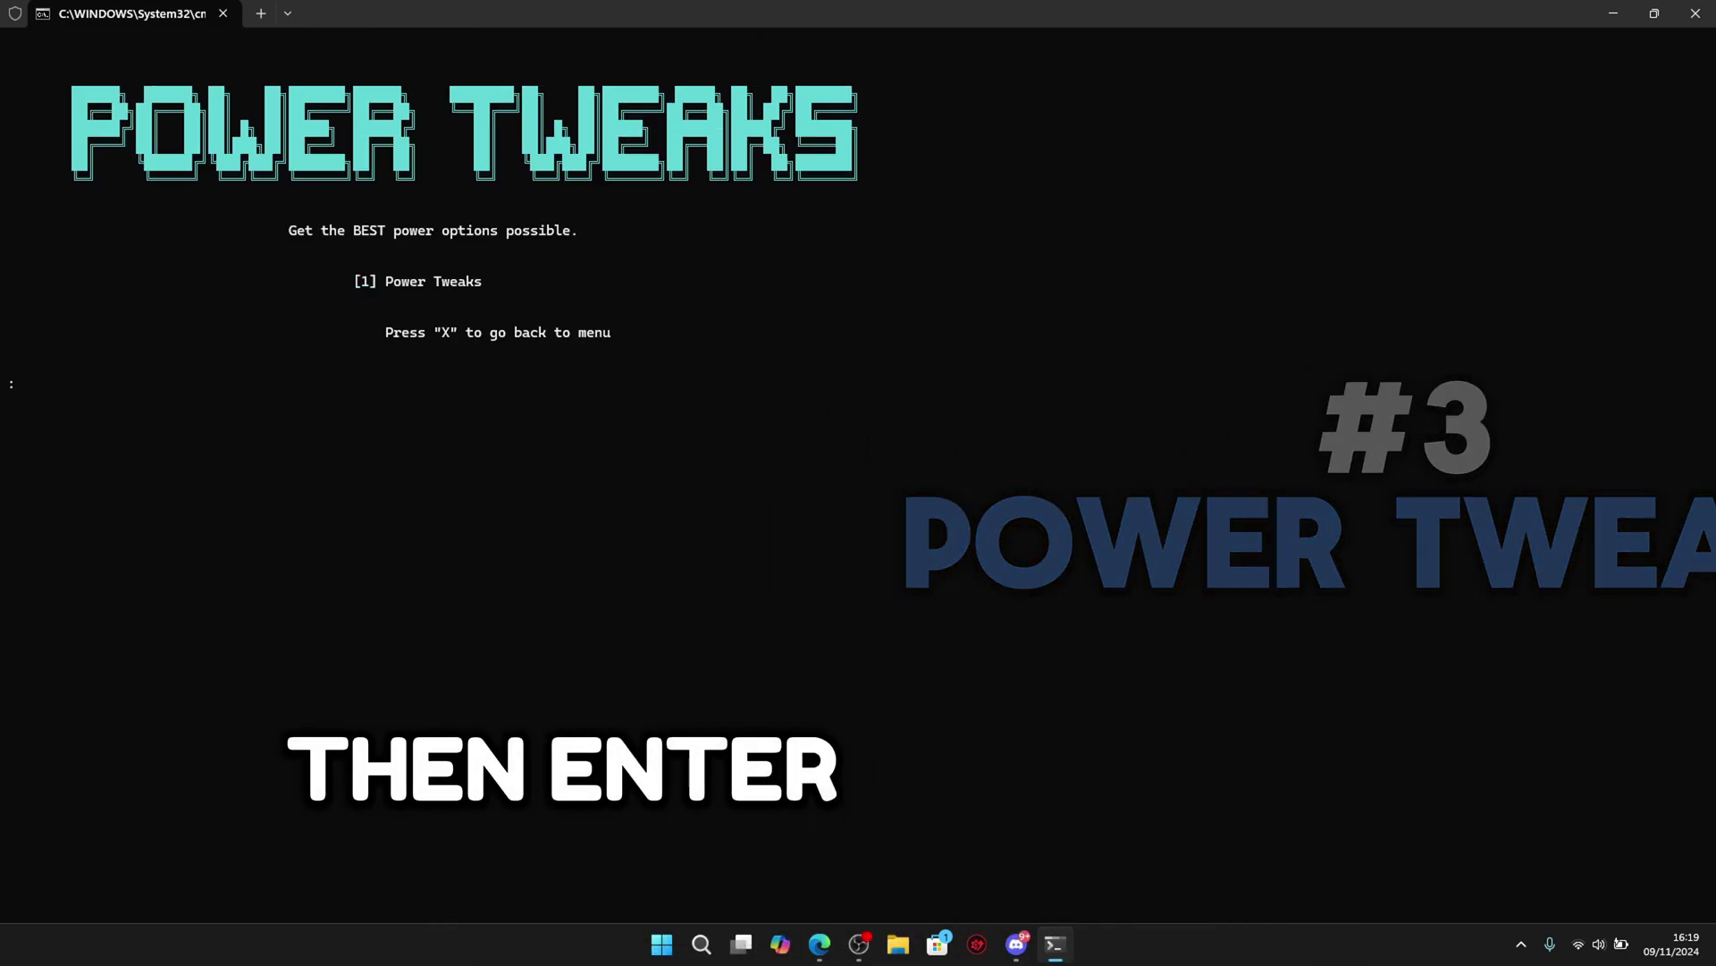
type("1")
key("Return")
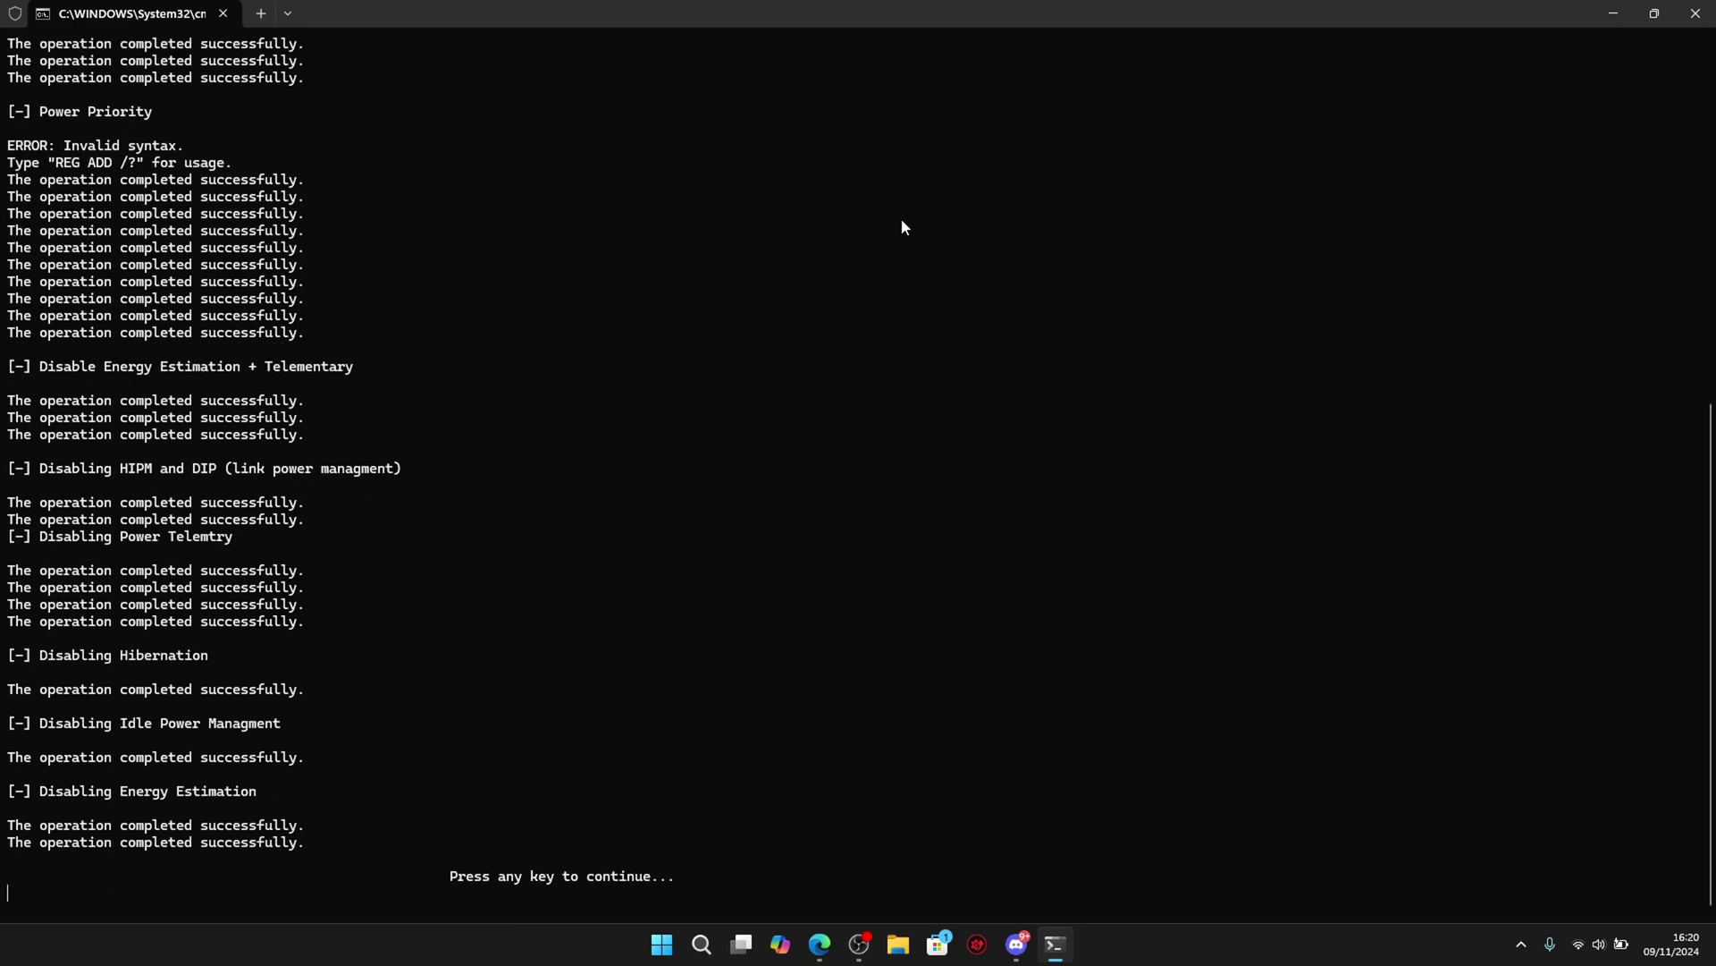
key("Return")
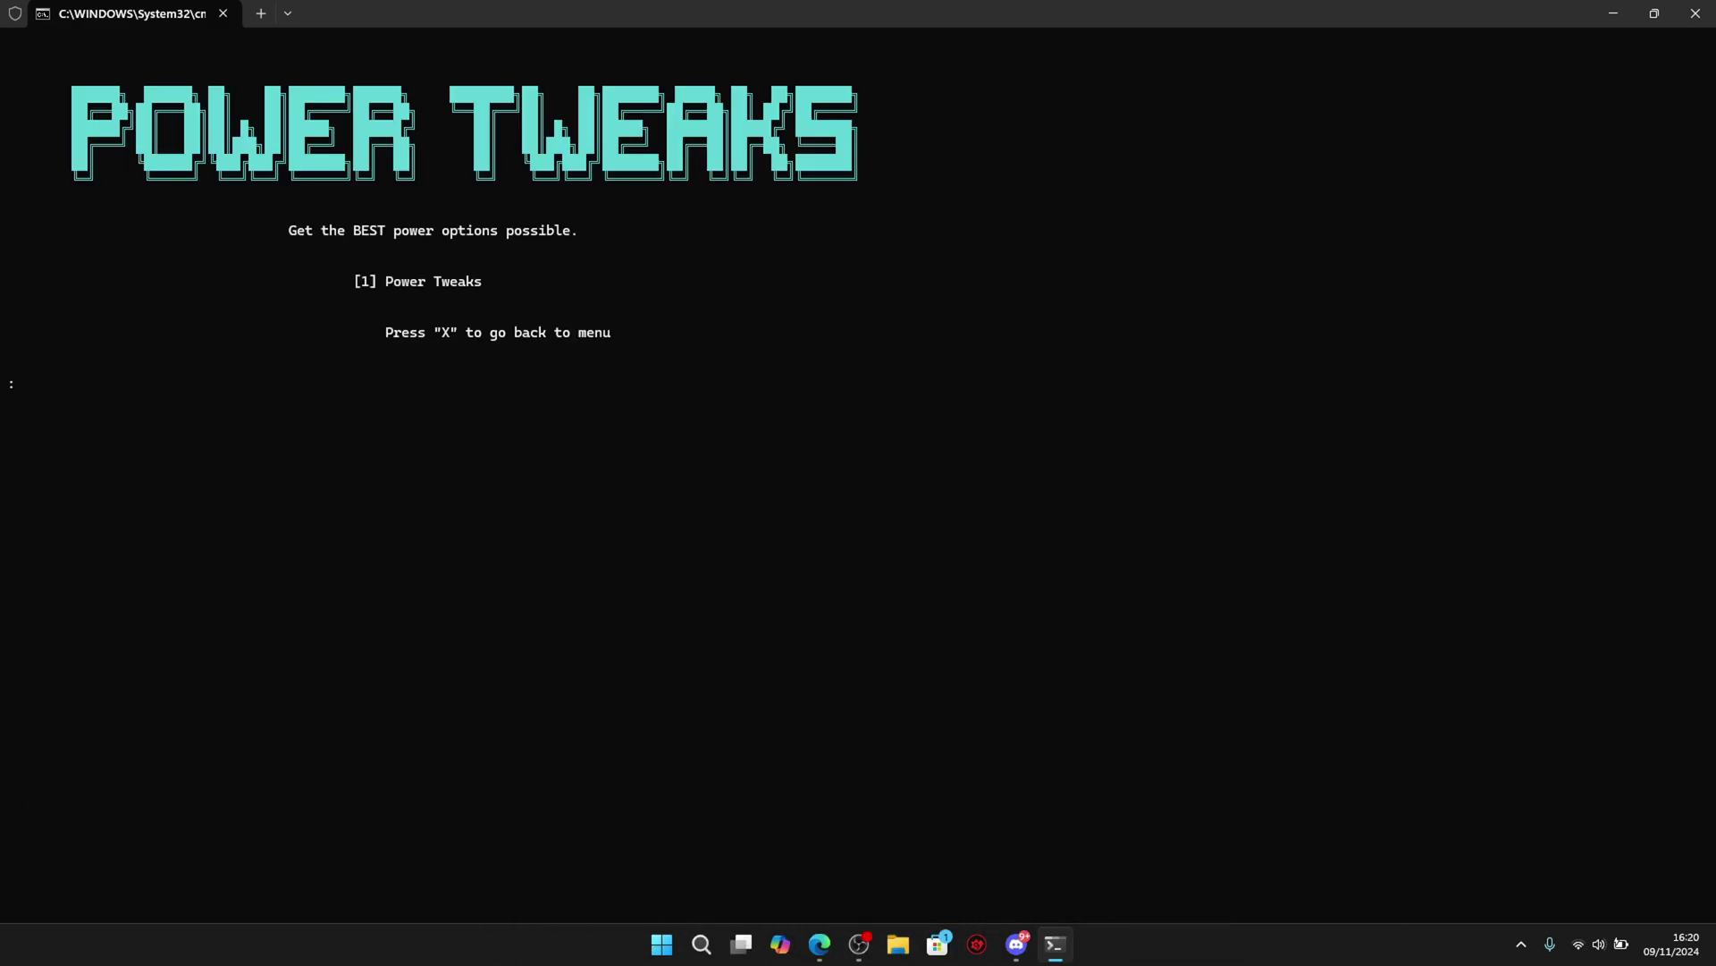
type("x")
key("Return")
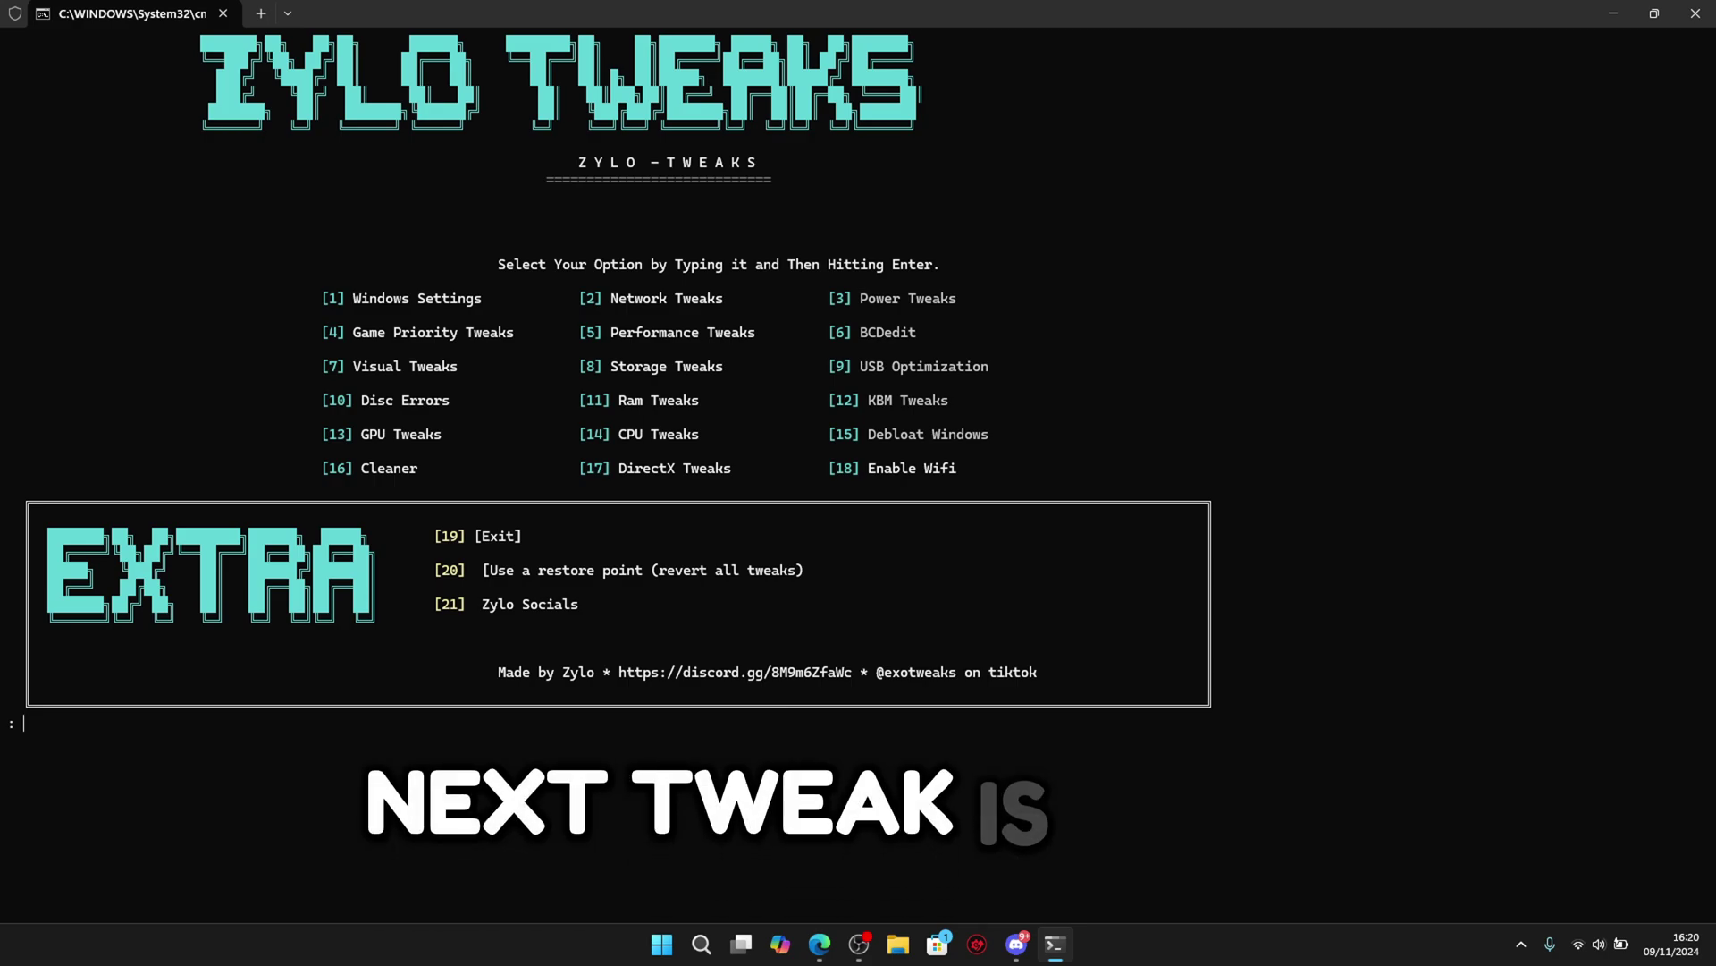
Apply the application priority (option 1) and general priority (option 2) tweaks
type("4")
key("Return")
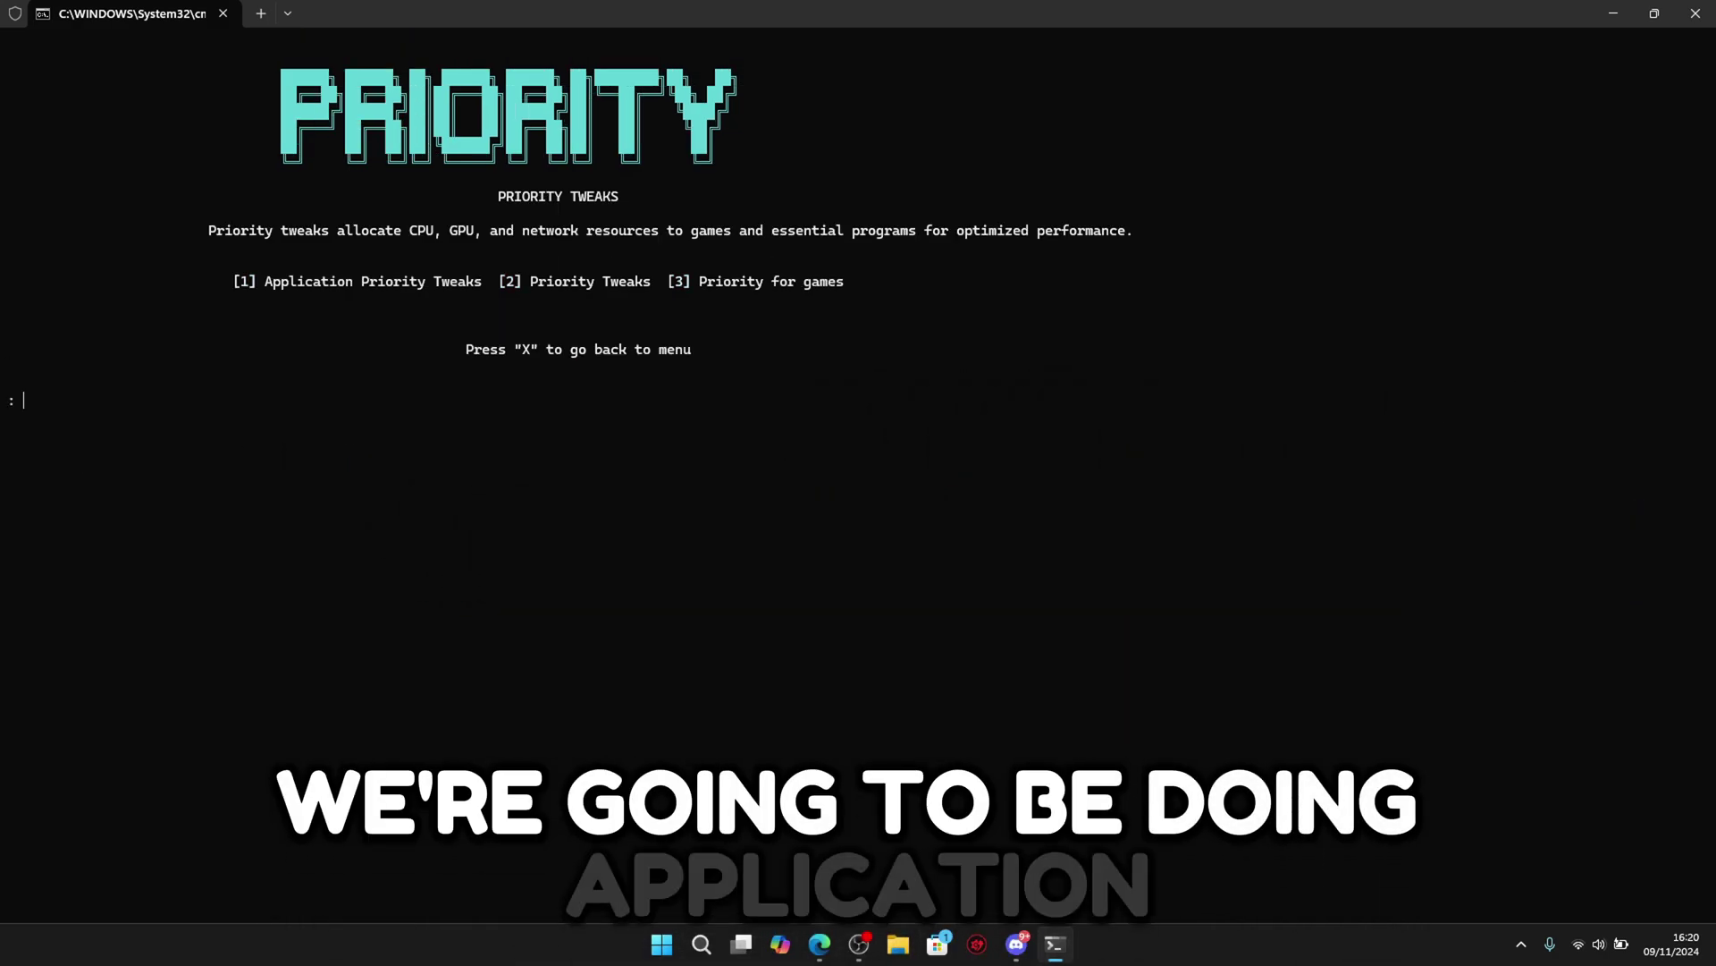
type("1")
key("Return")
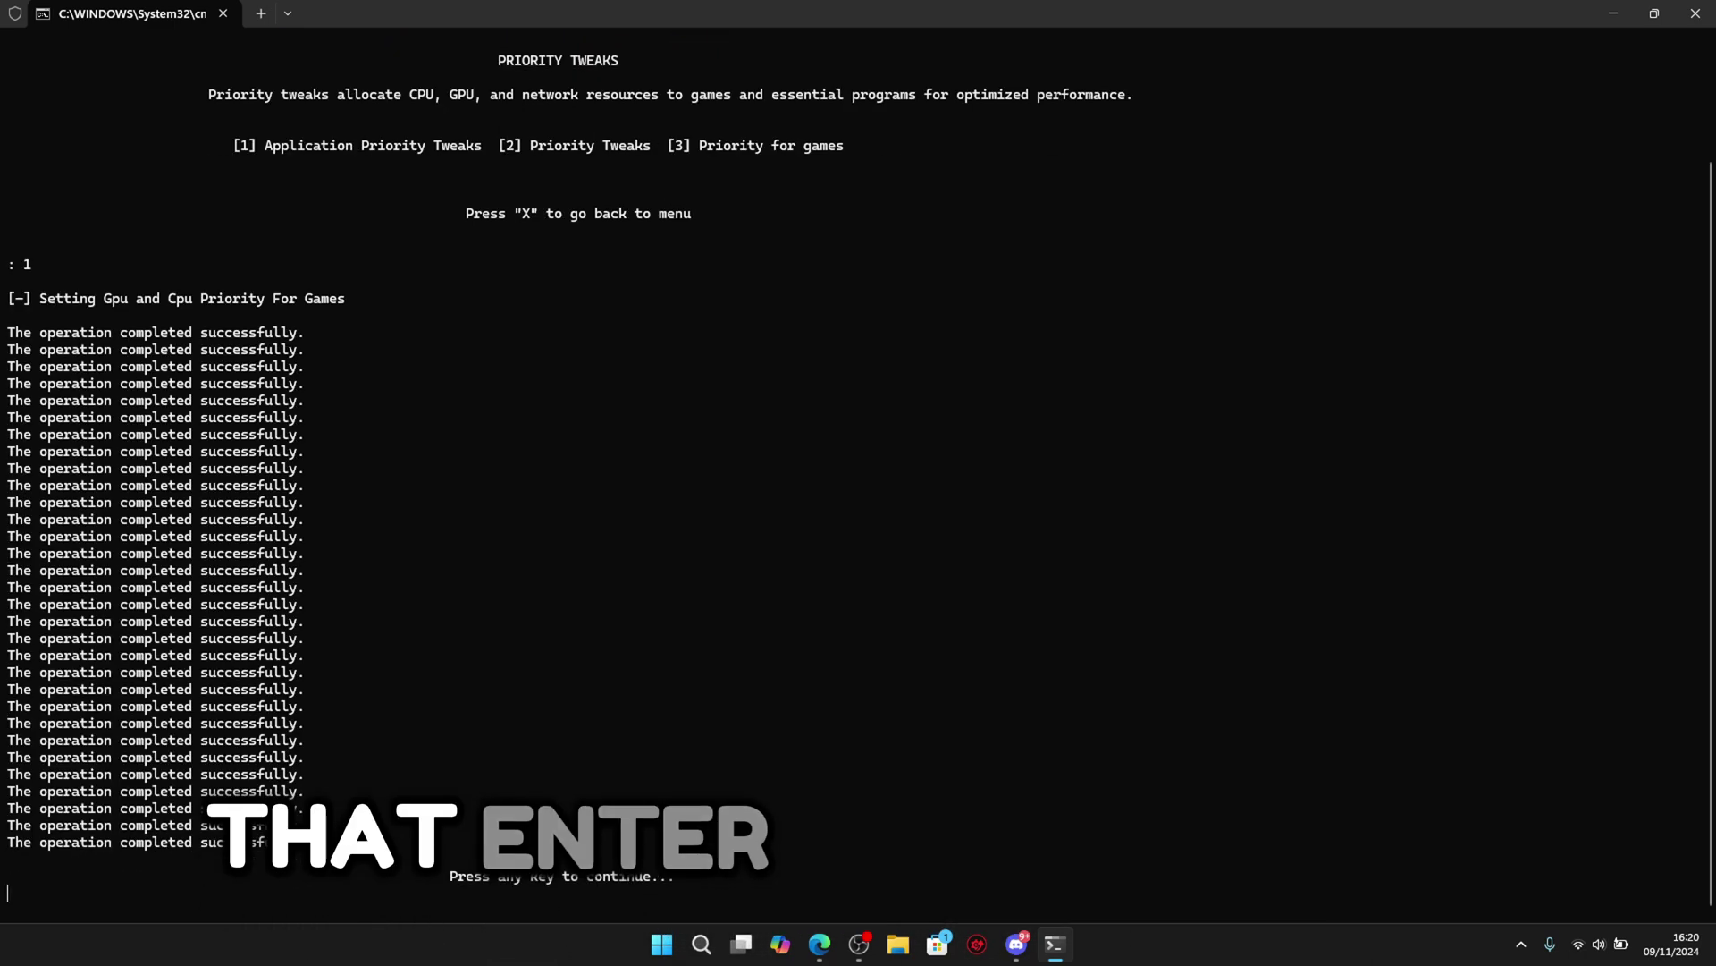
key("Return")
type("2")
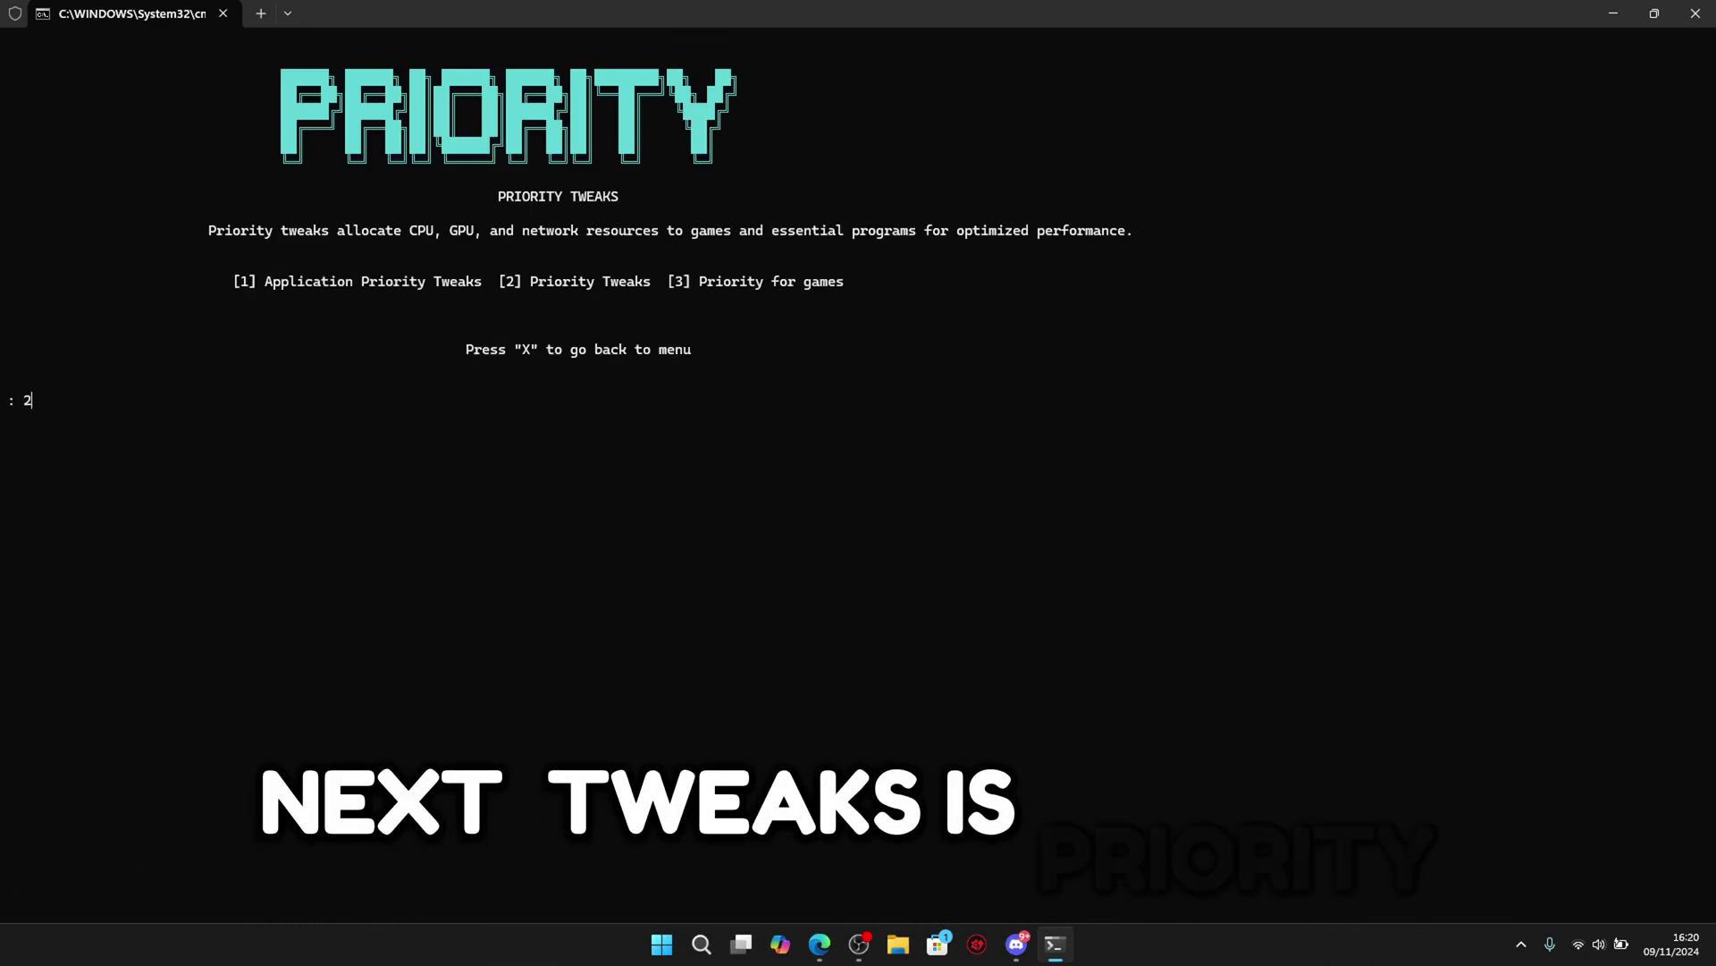
key("Return")
key("Return")
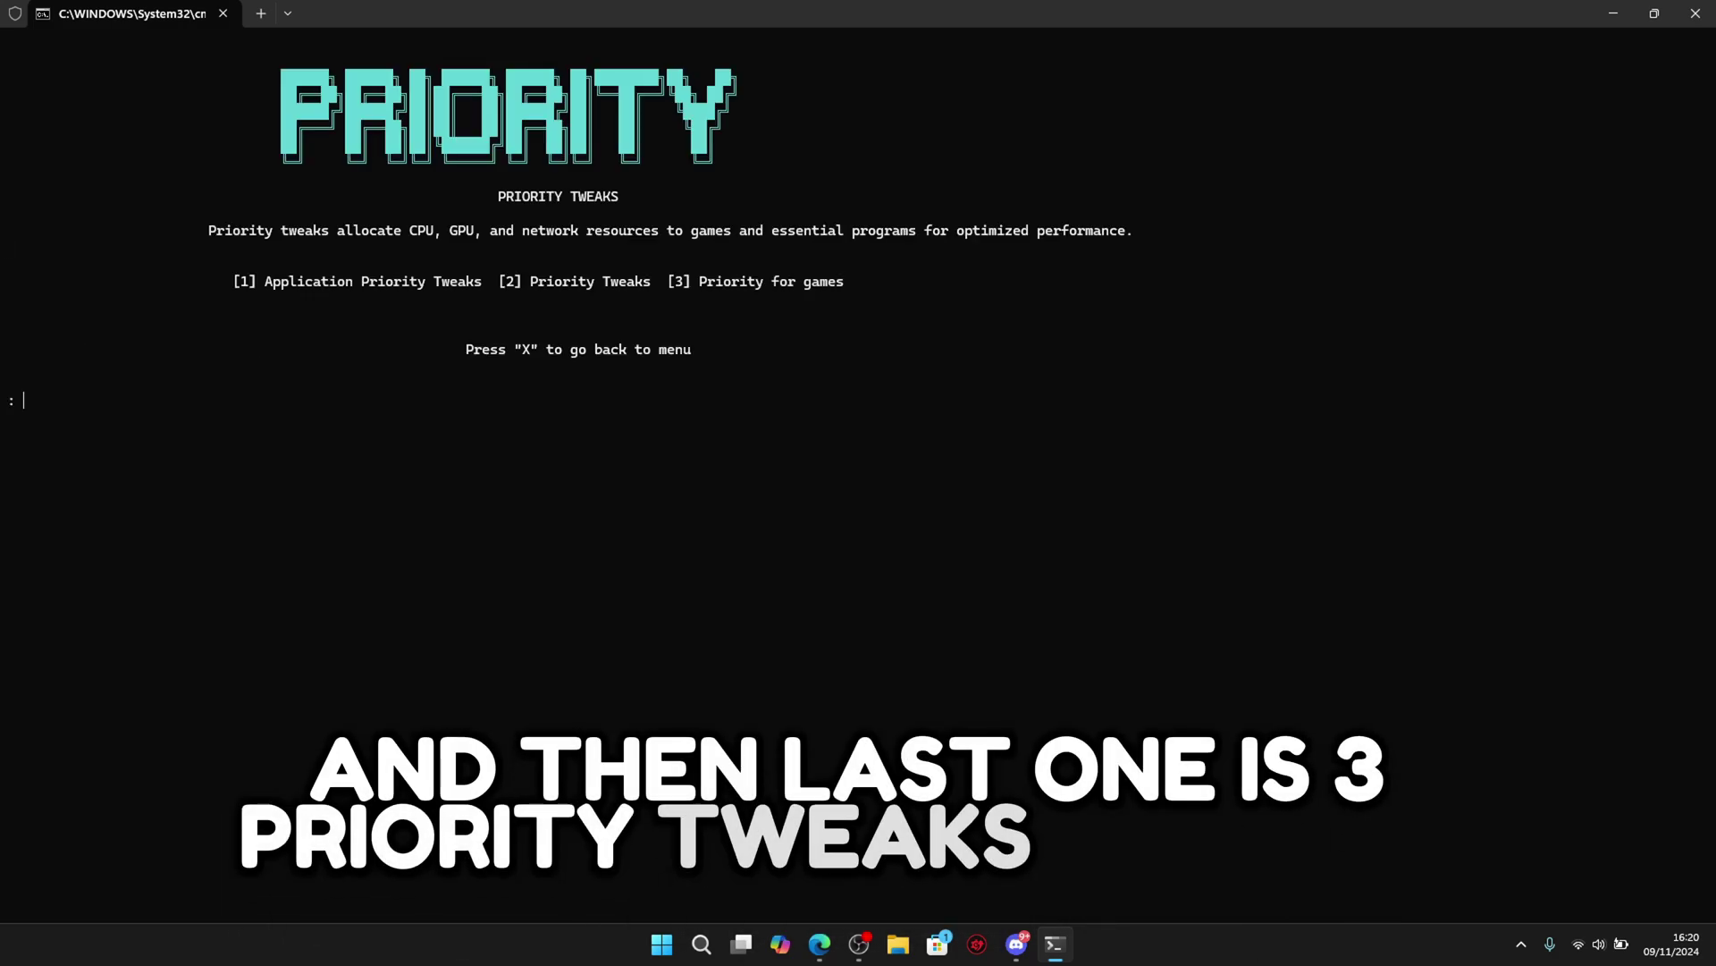
type("3")
Apply the Fortnite game-specific priority tweaks and leave the priority menu
key("Return")
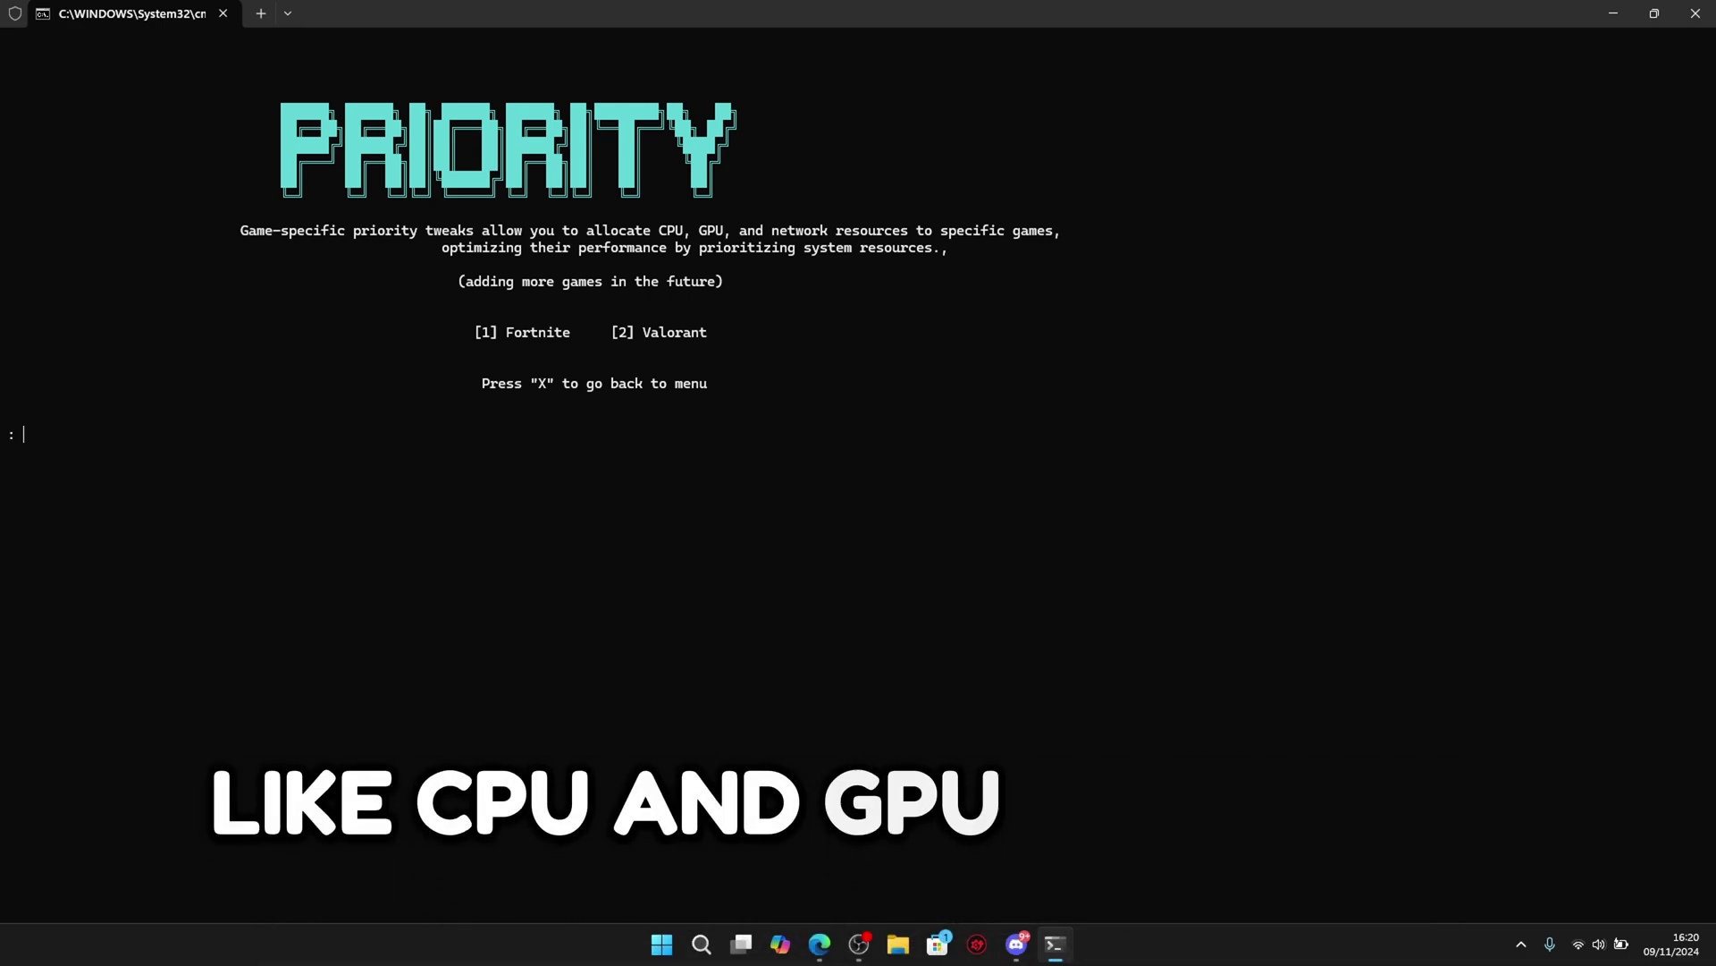
type("1")
key("Return")
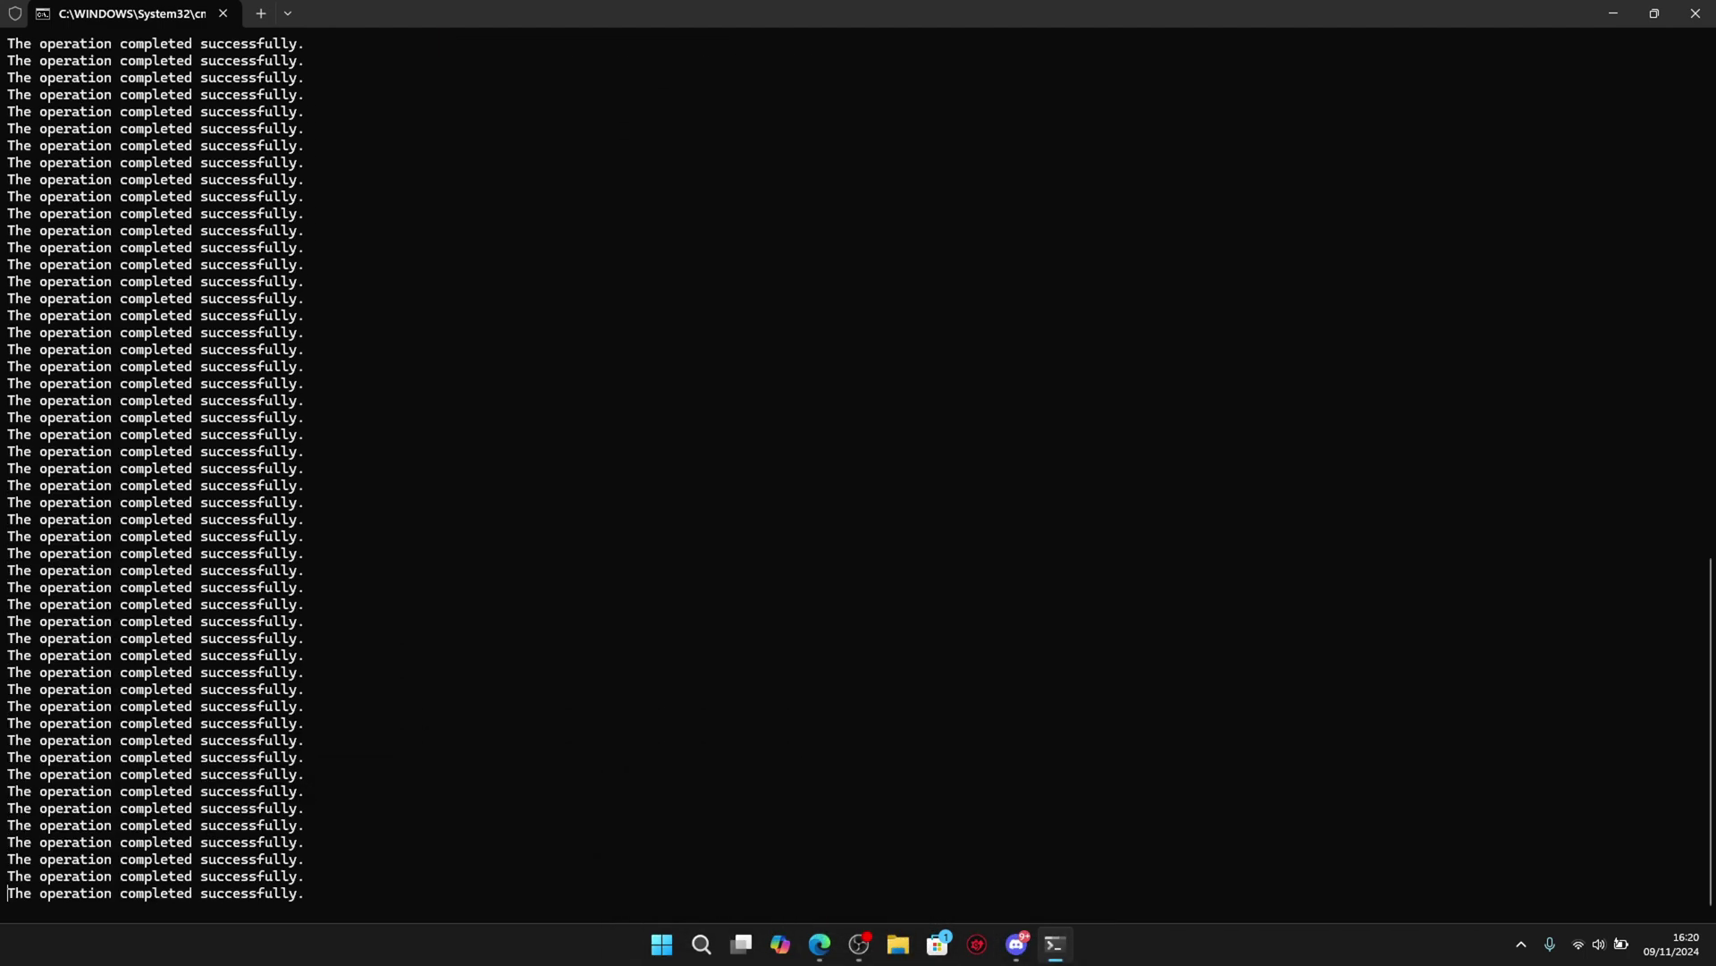
key("Return")
type("X")
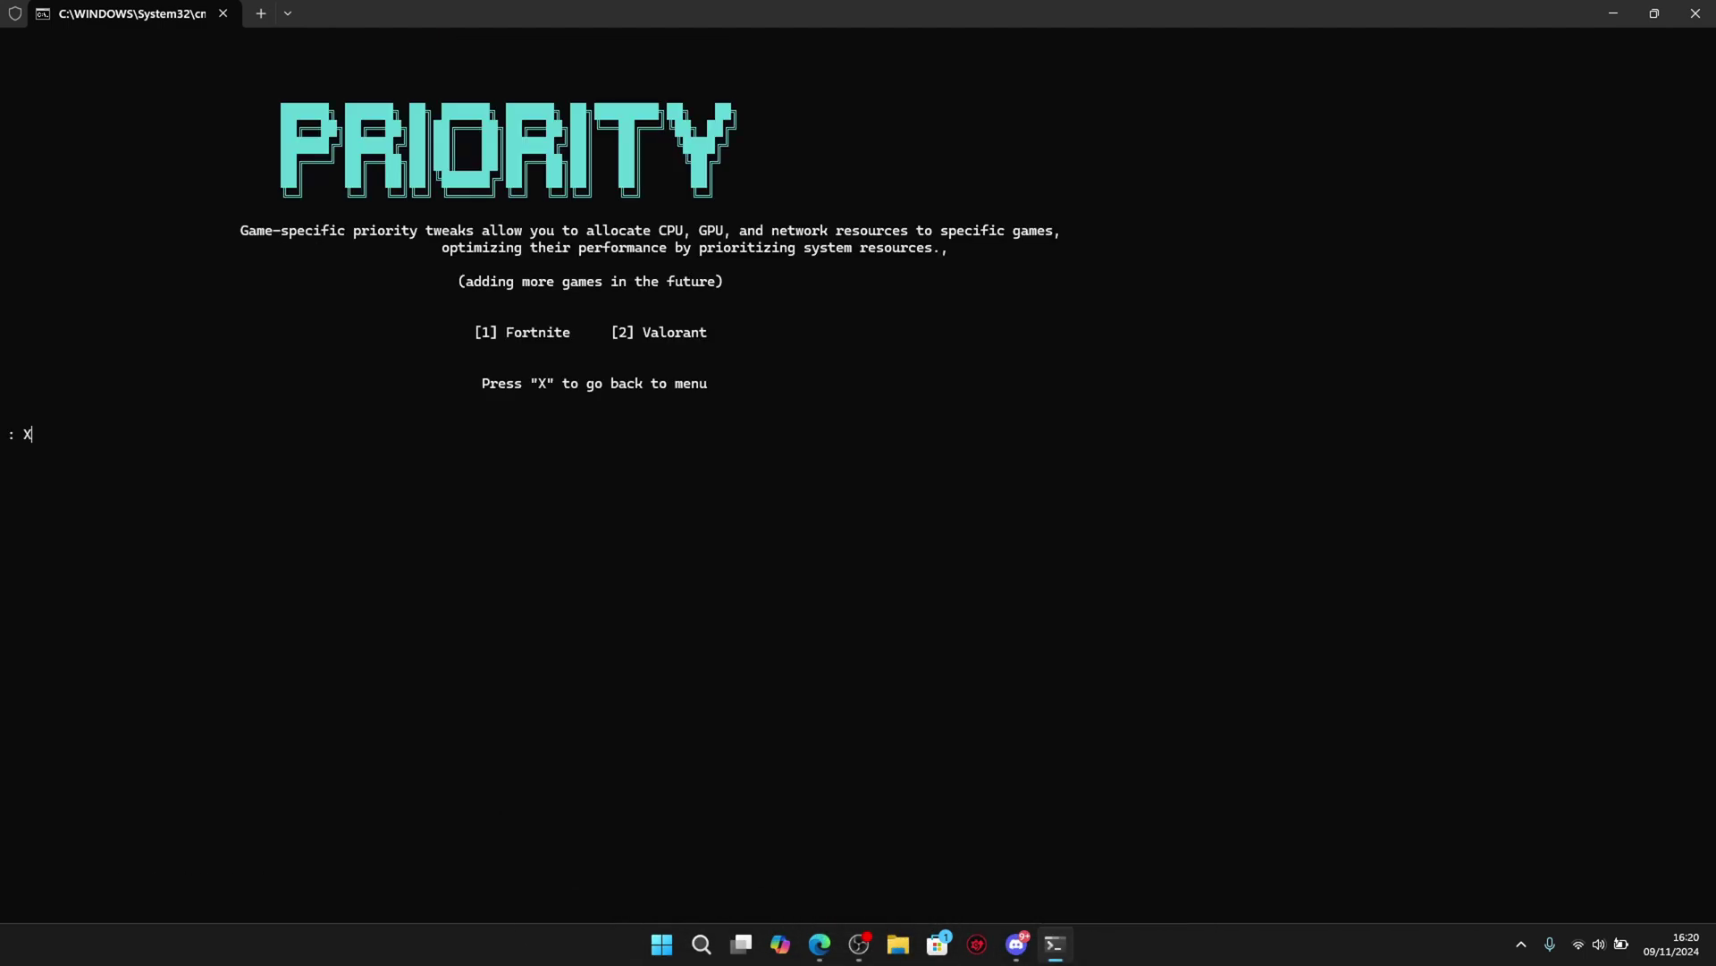
type("x")
key("Return")
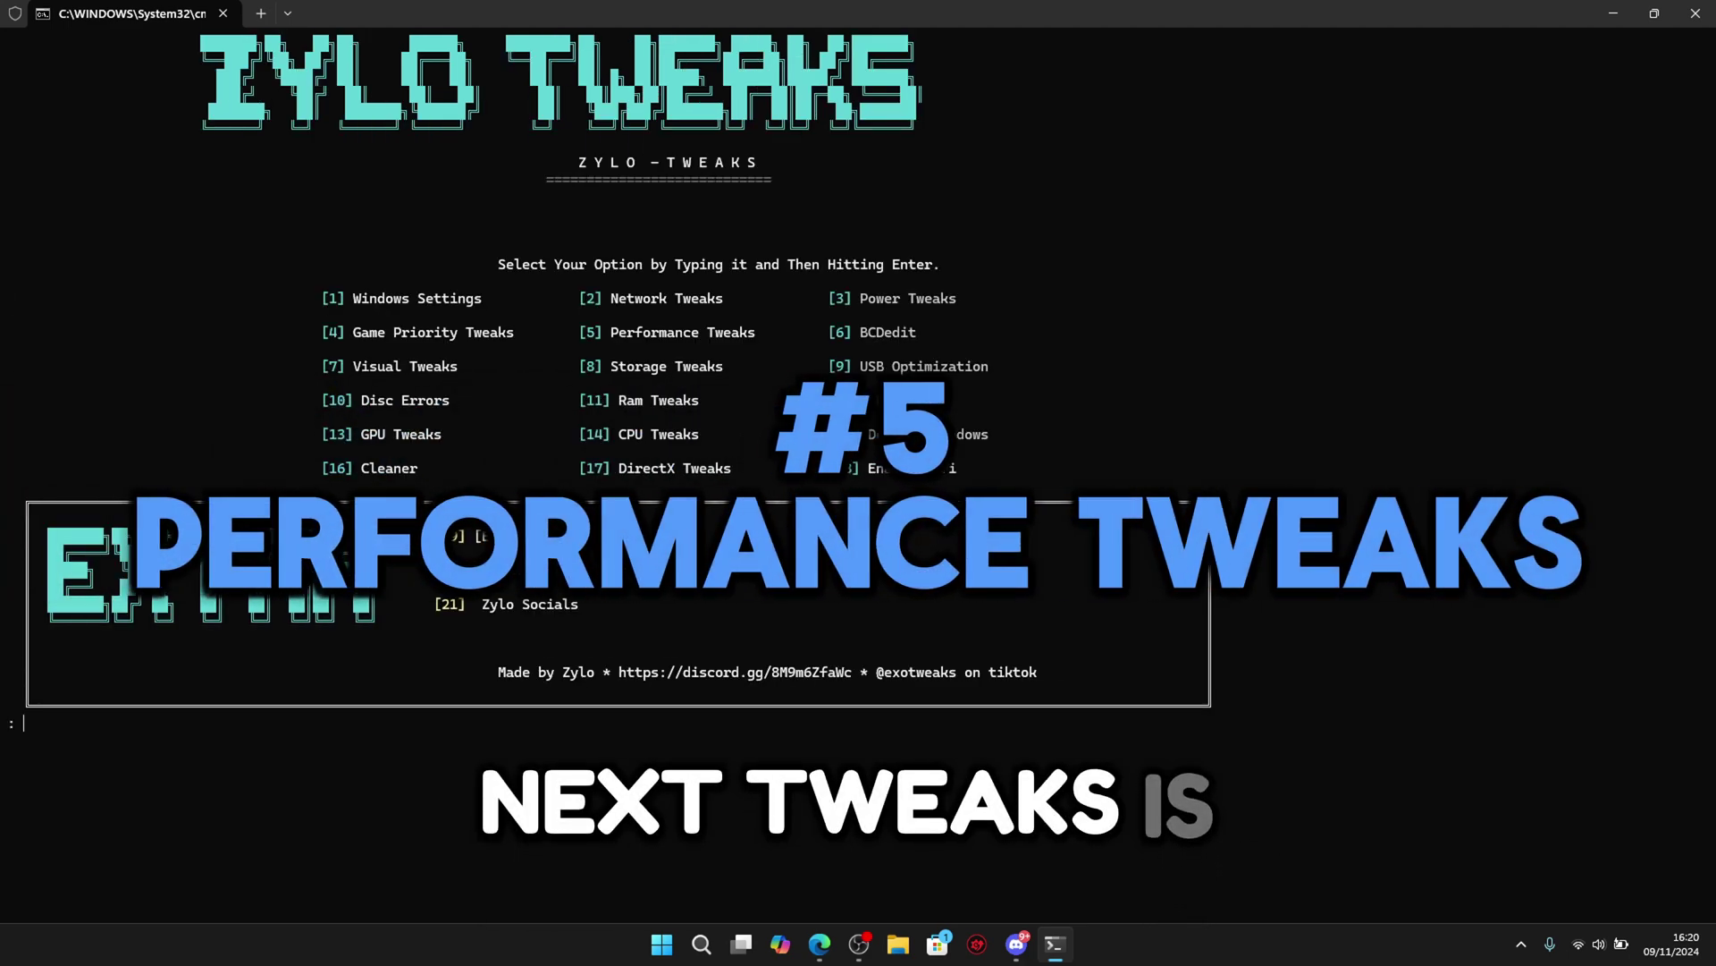
Run the IO tweaks and boost (option 1) and latency tweaks (option 2)
type("5")
key("Return")
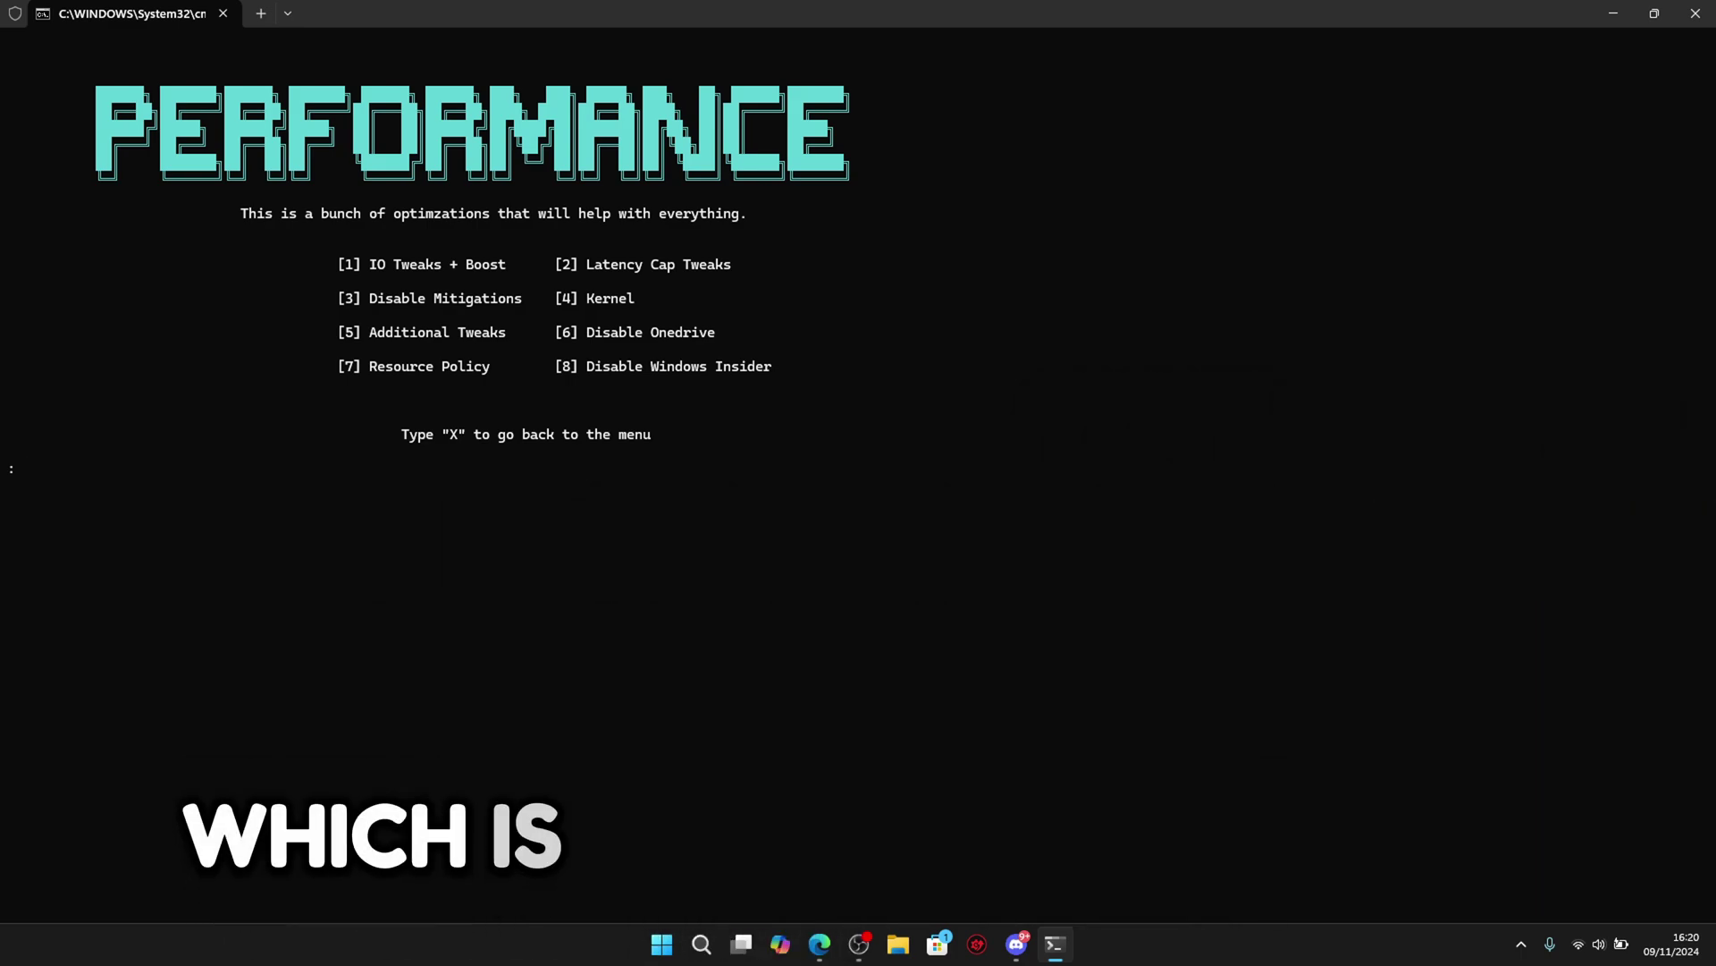
type("1")
key("Return")
key("Return")
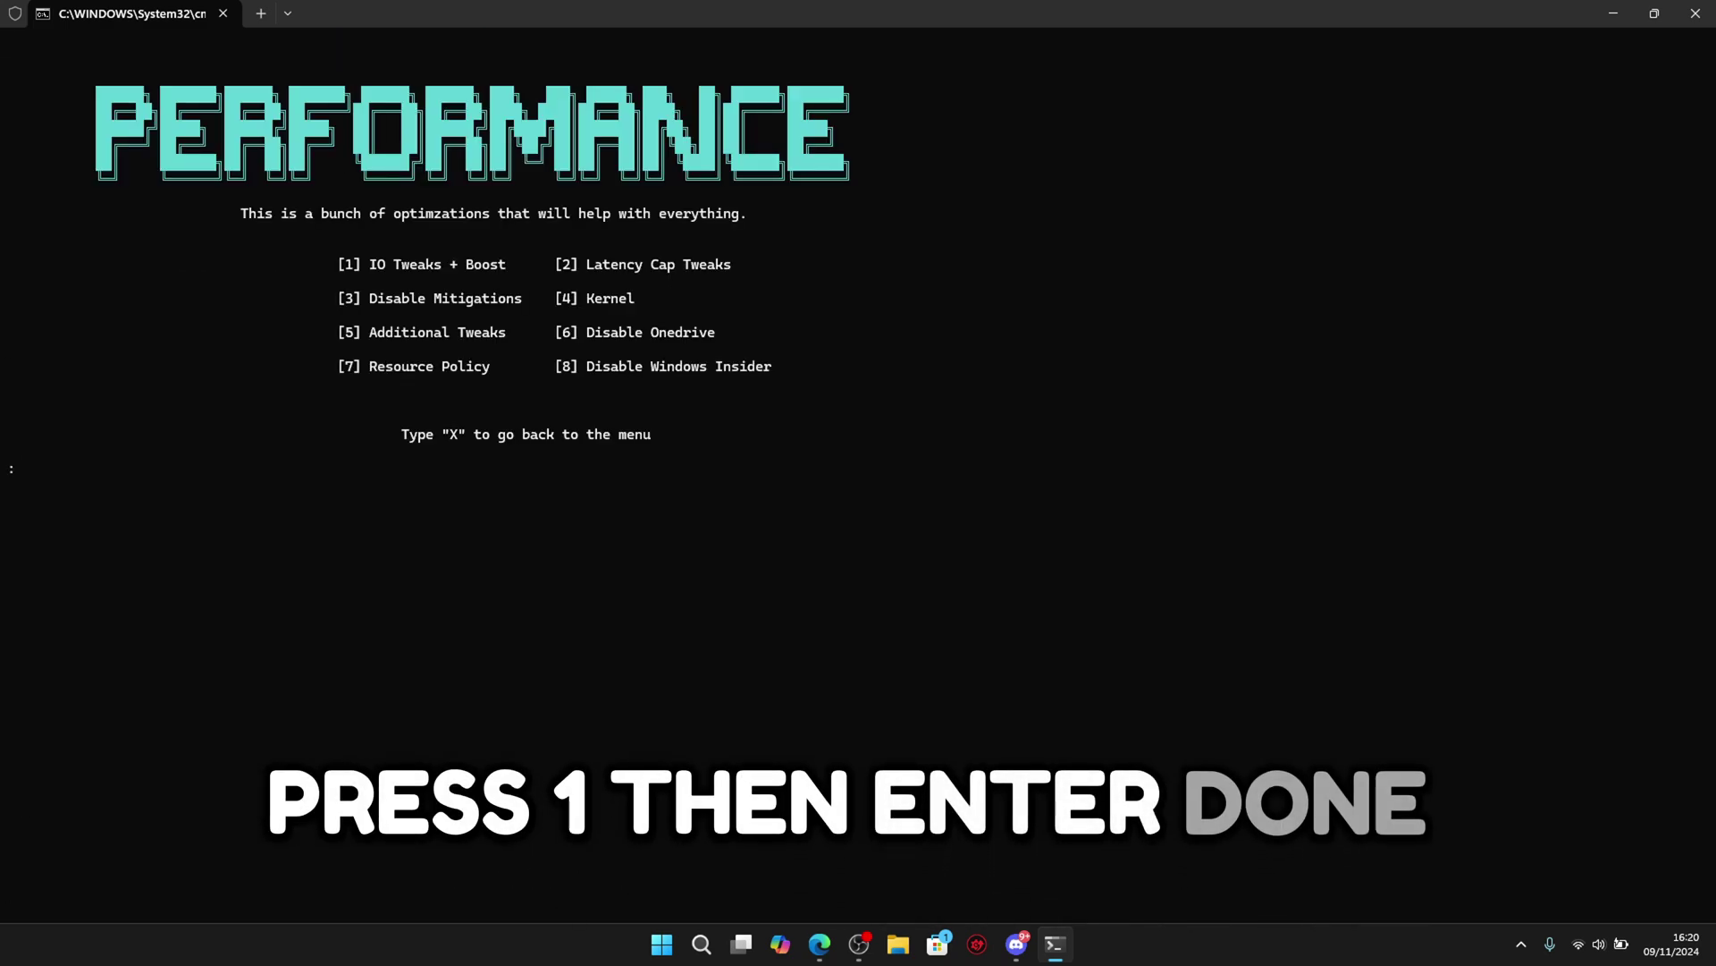
type("2")
key("Return")
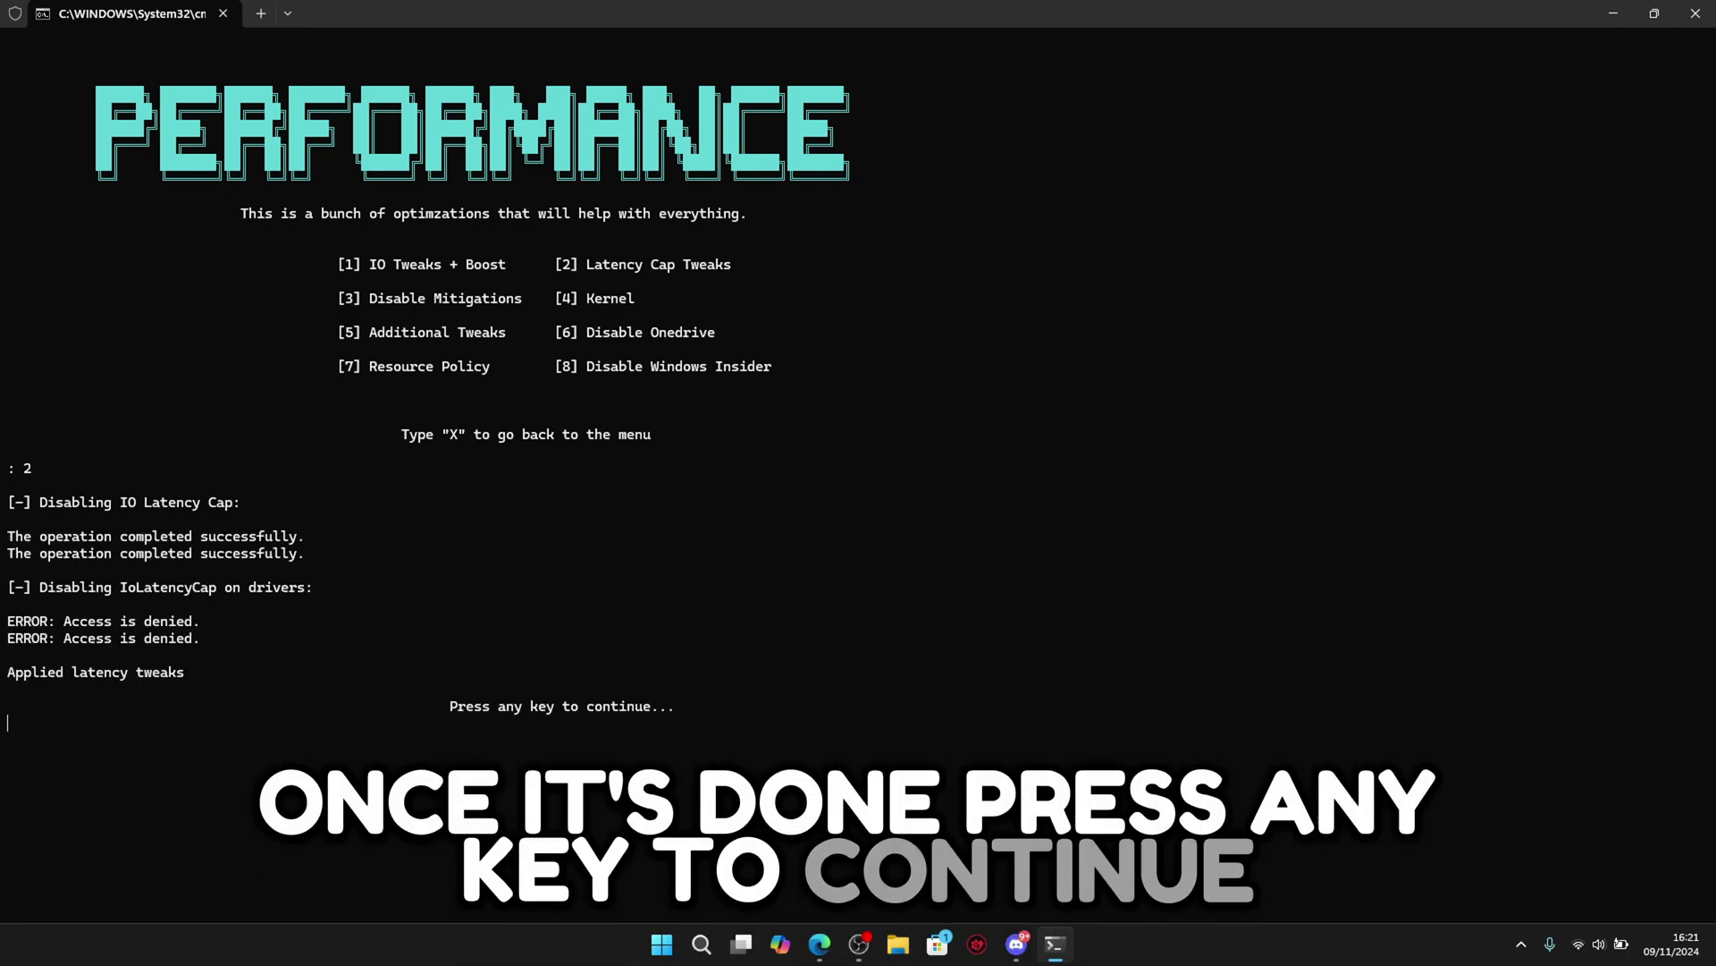
key("Return")
Run the mitigation-disabling, kernel, and additional performance tweaks (options 3, 4, 5)
type("3")
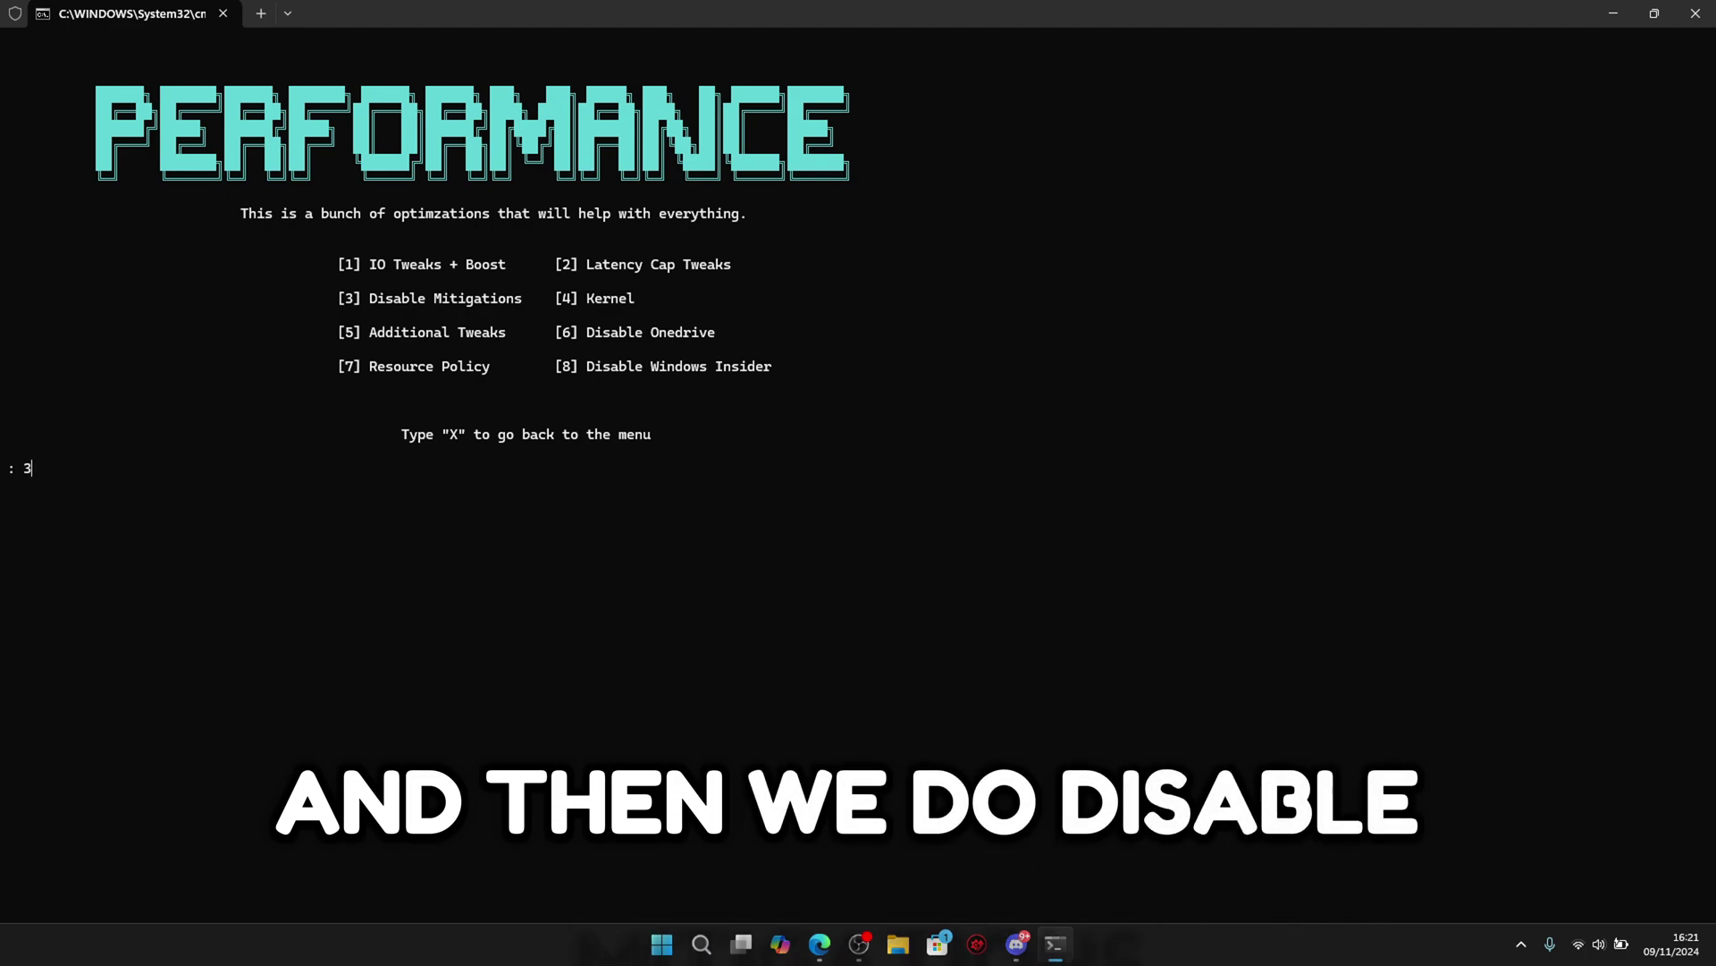
key("Return")
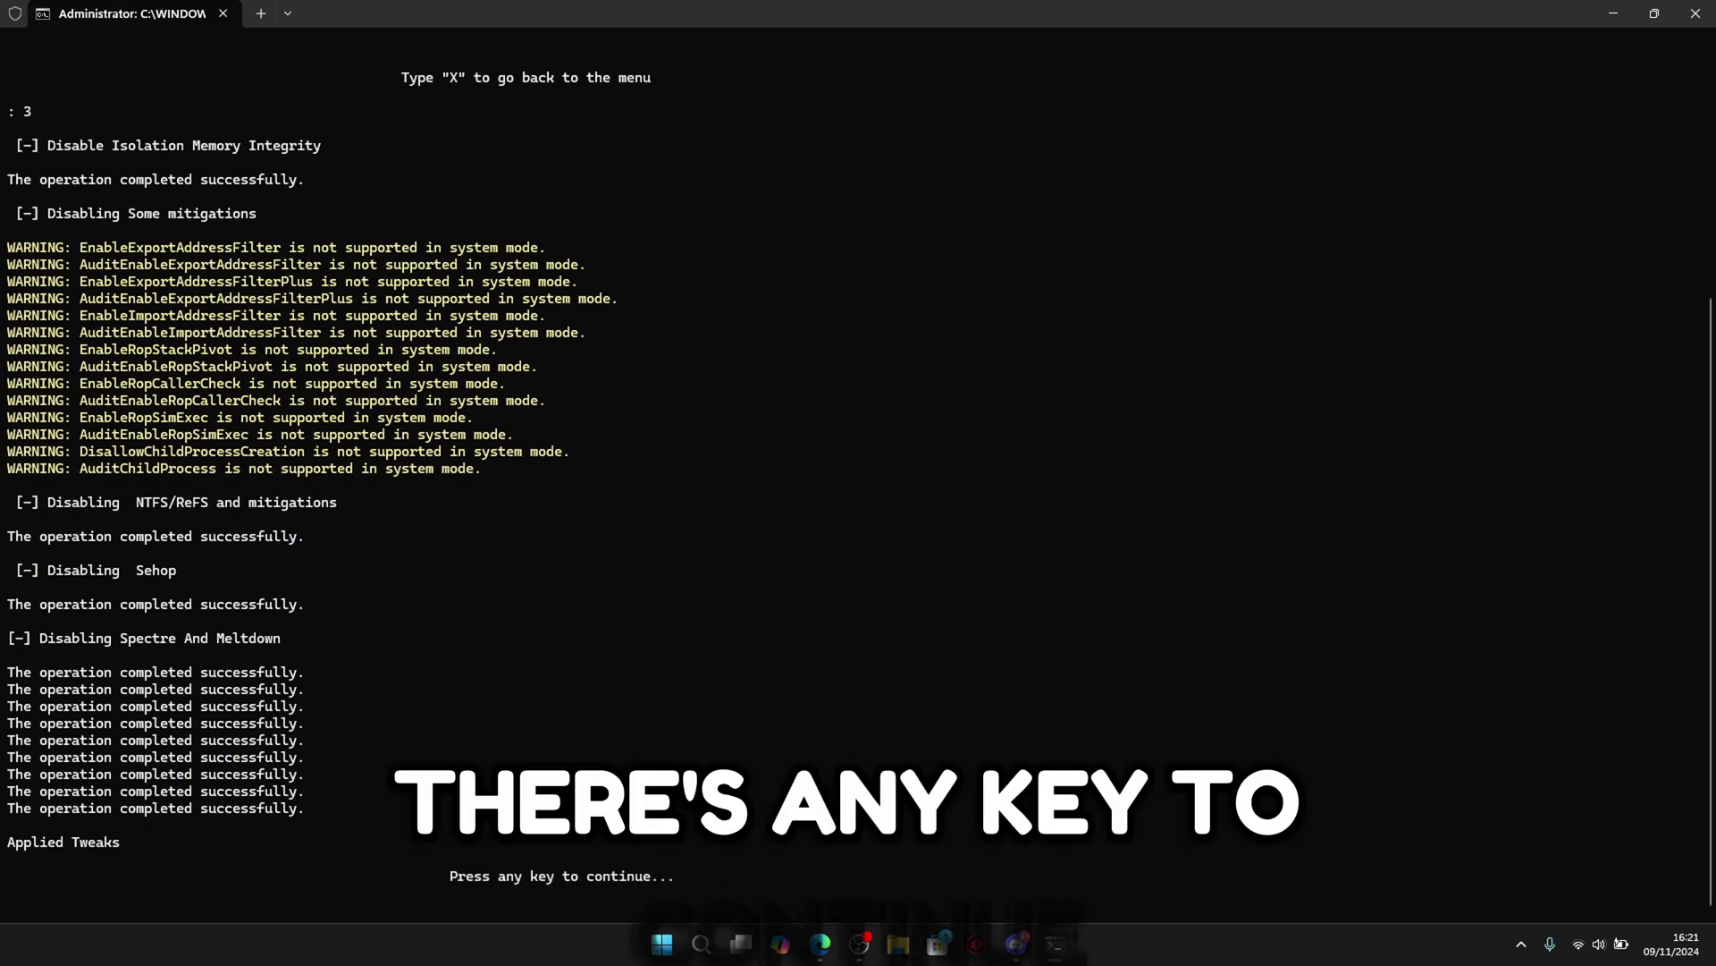
key("Return")
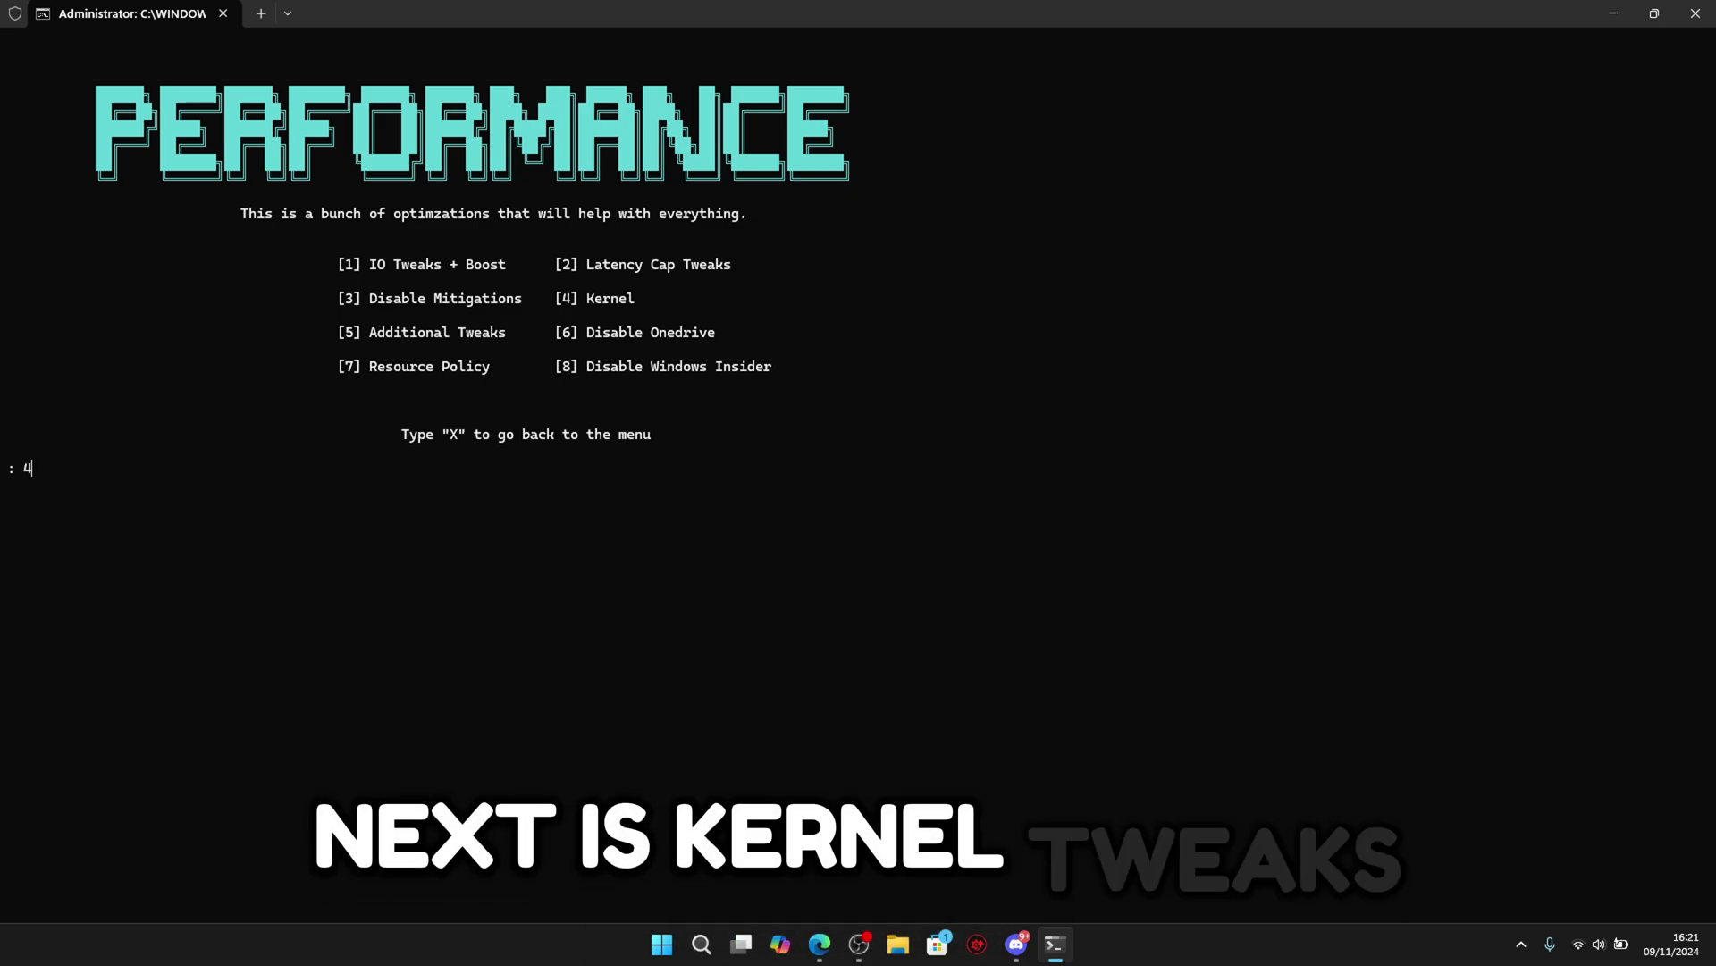
type("4")
key("Return")
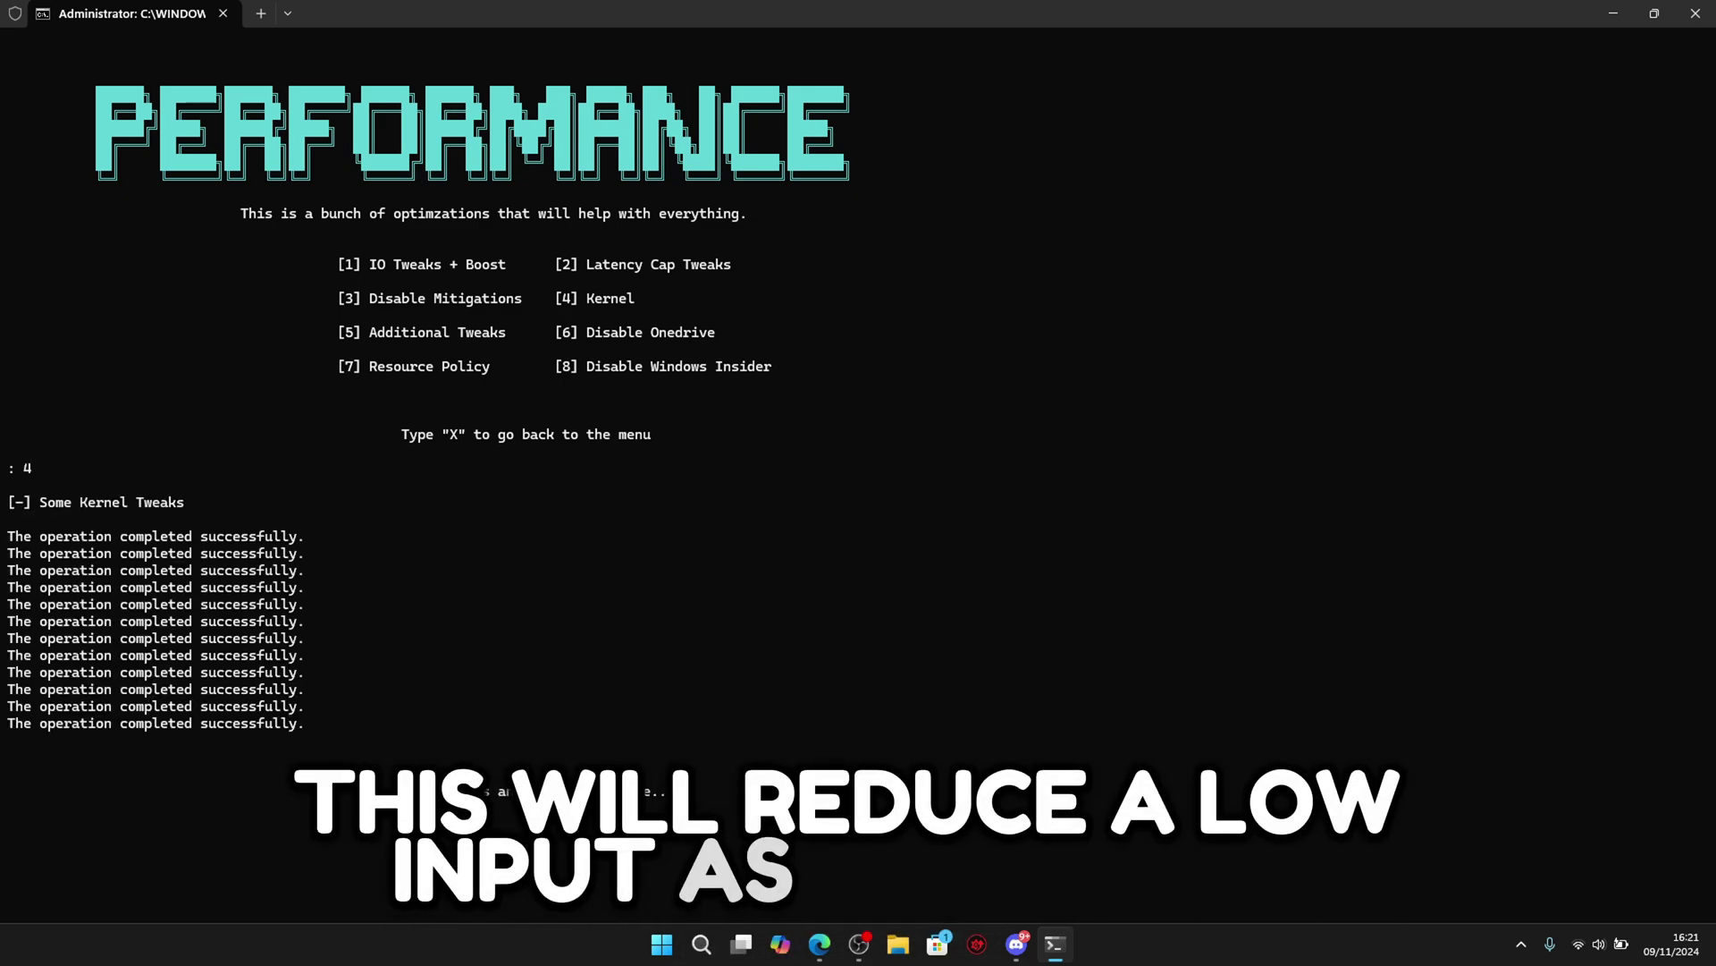
key("Return")
type("5")
key("Return")
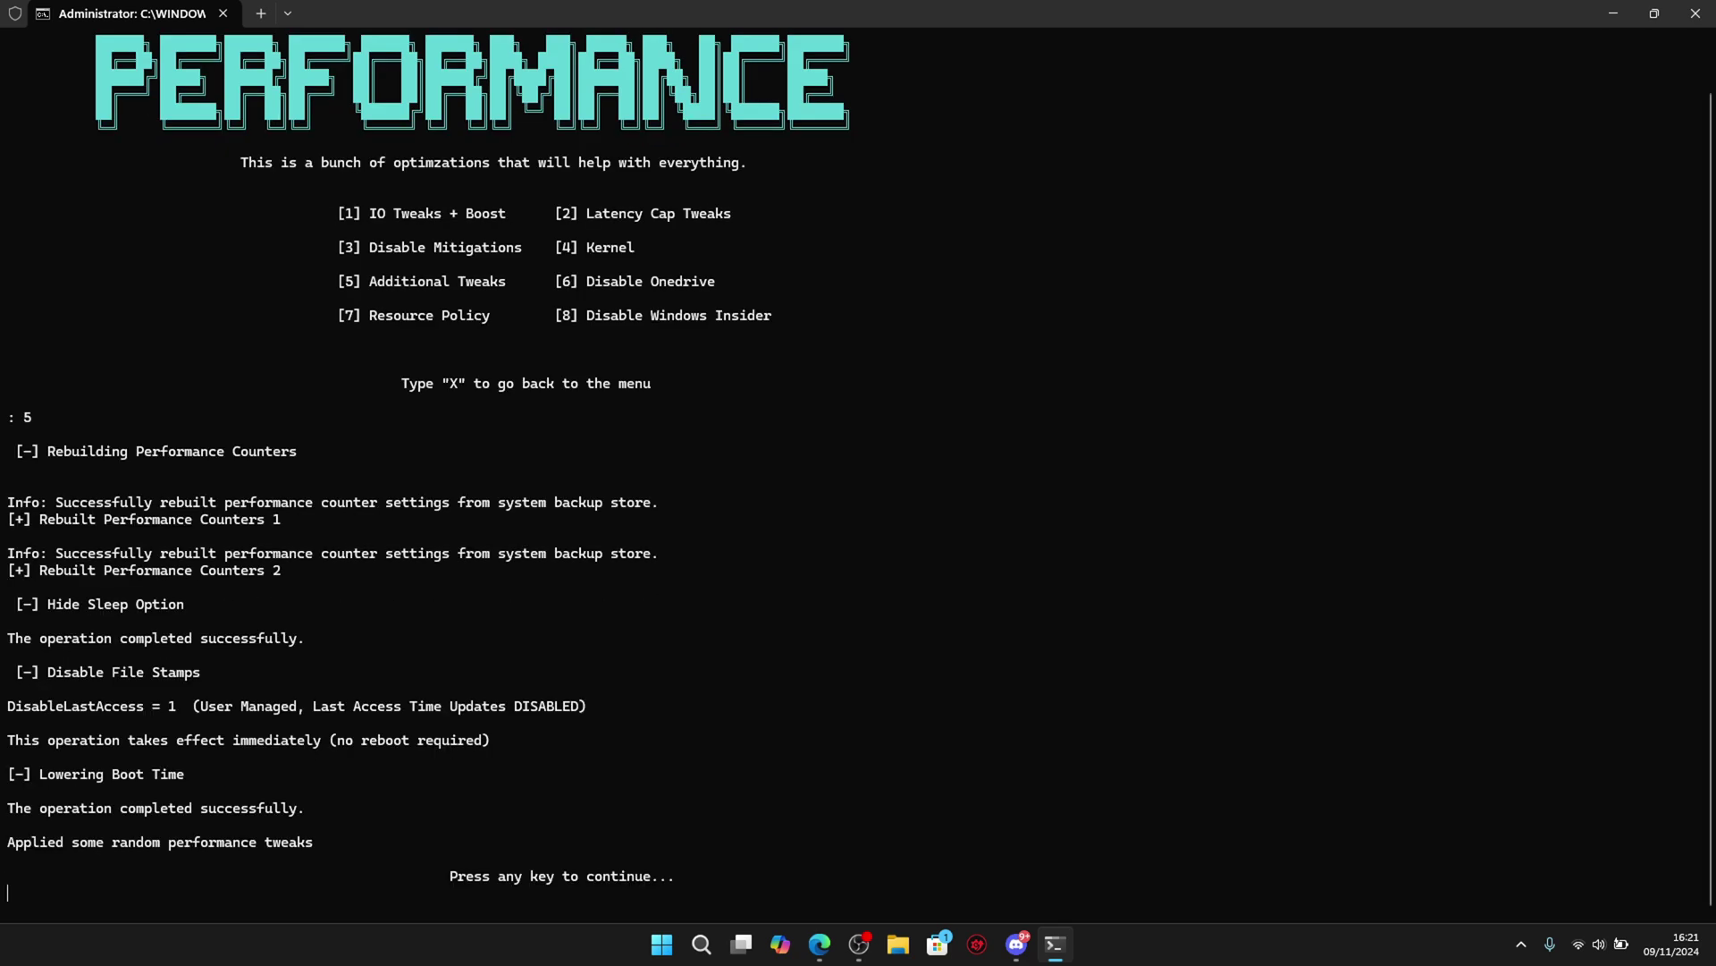
key("Return")
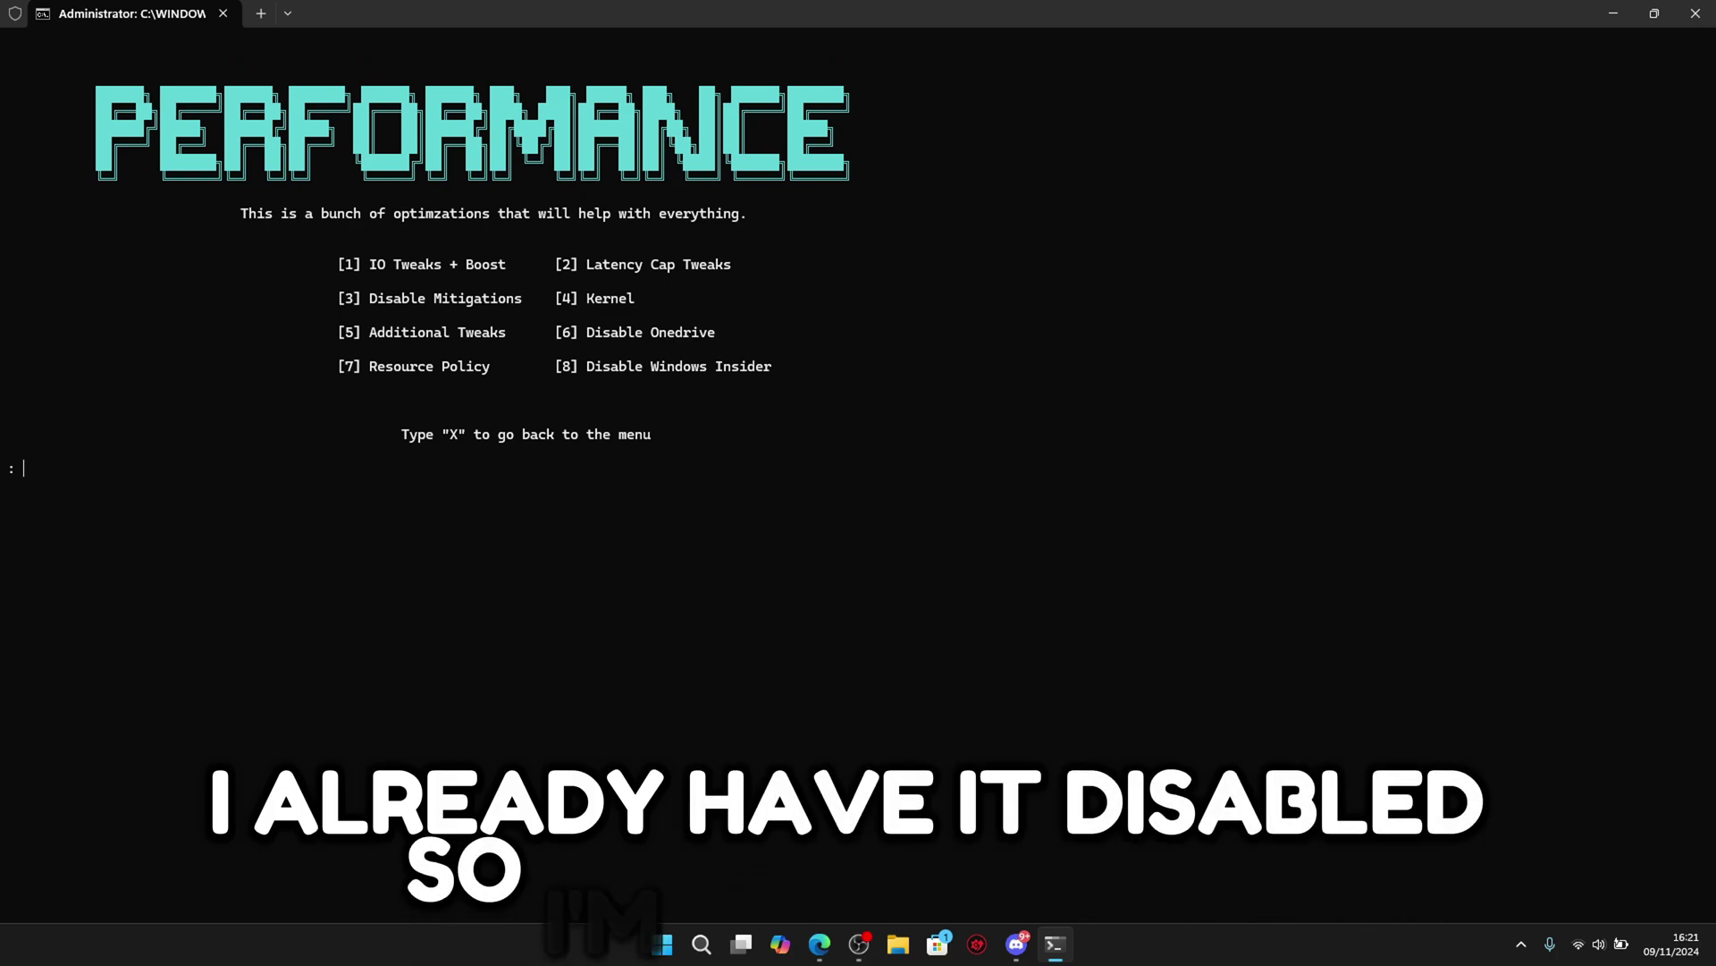
Run the resource policy (option 7) and Disable Windows Insider (option 8) tweaks
type("7")
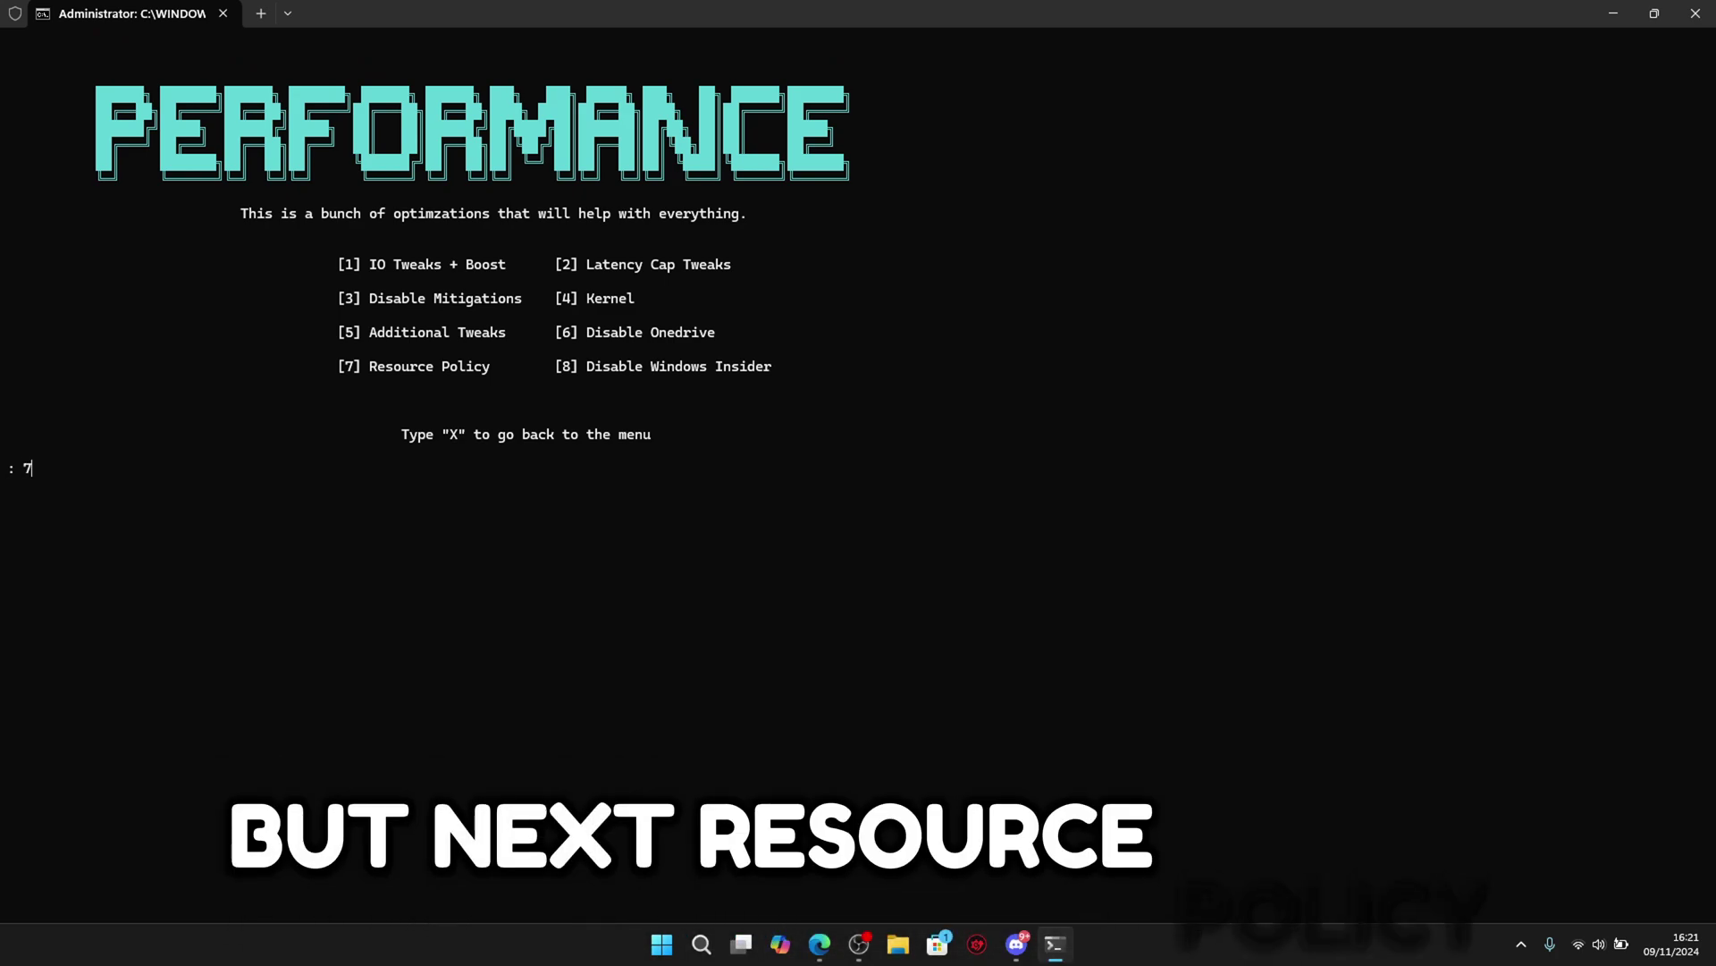
key("Return")
key("Return")
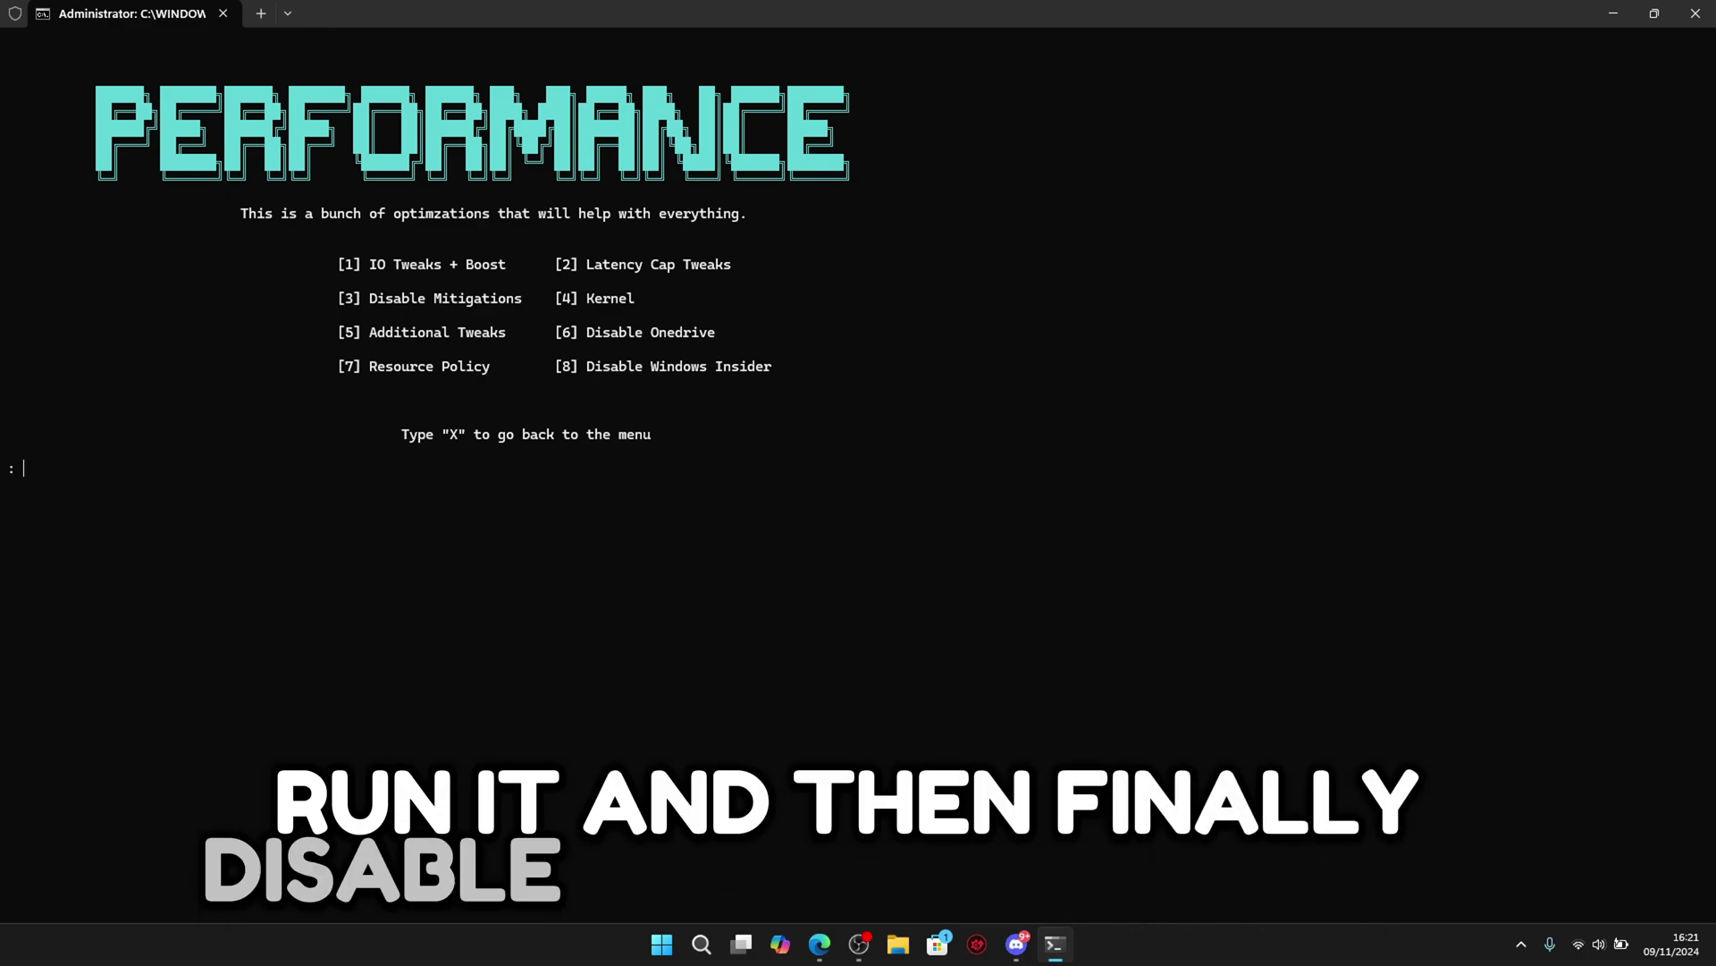
type("8")
key("Return")
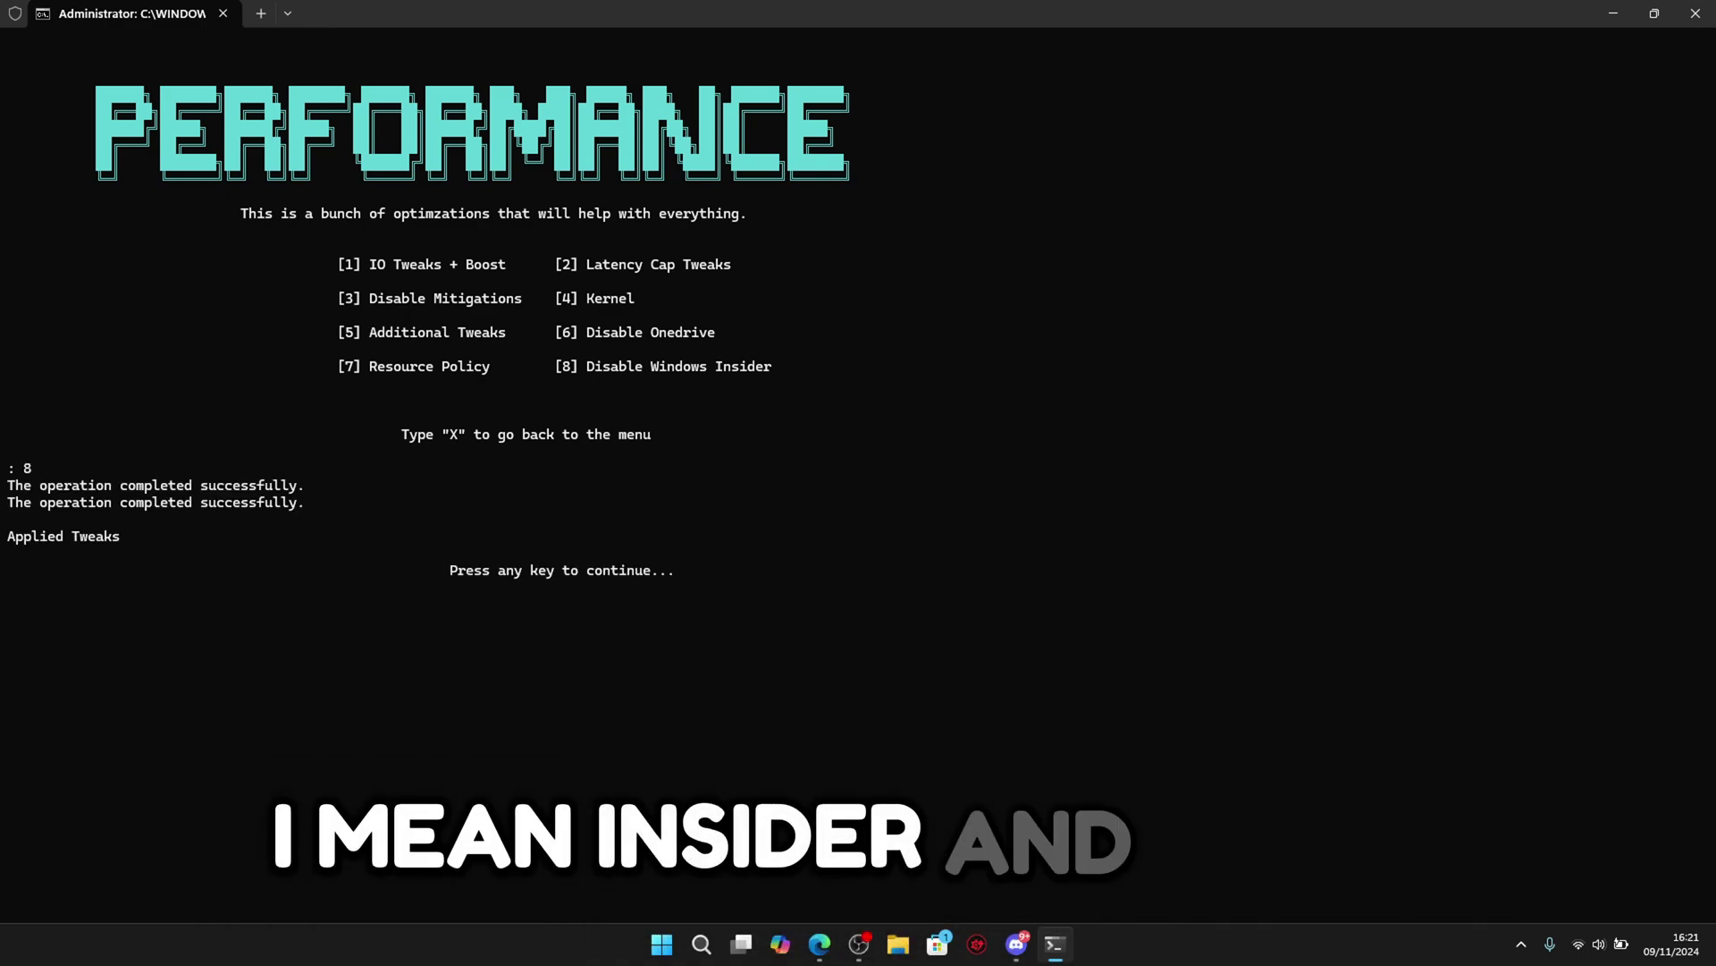
key("Return")
type("x")
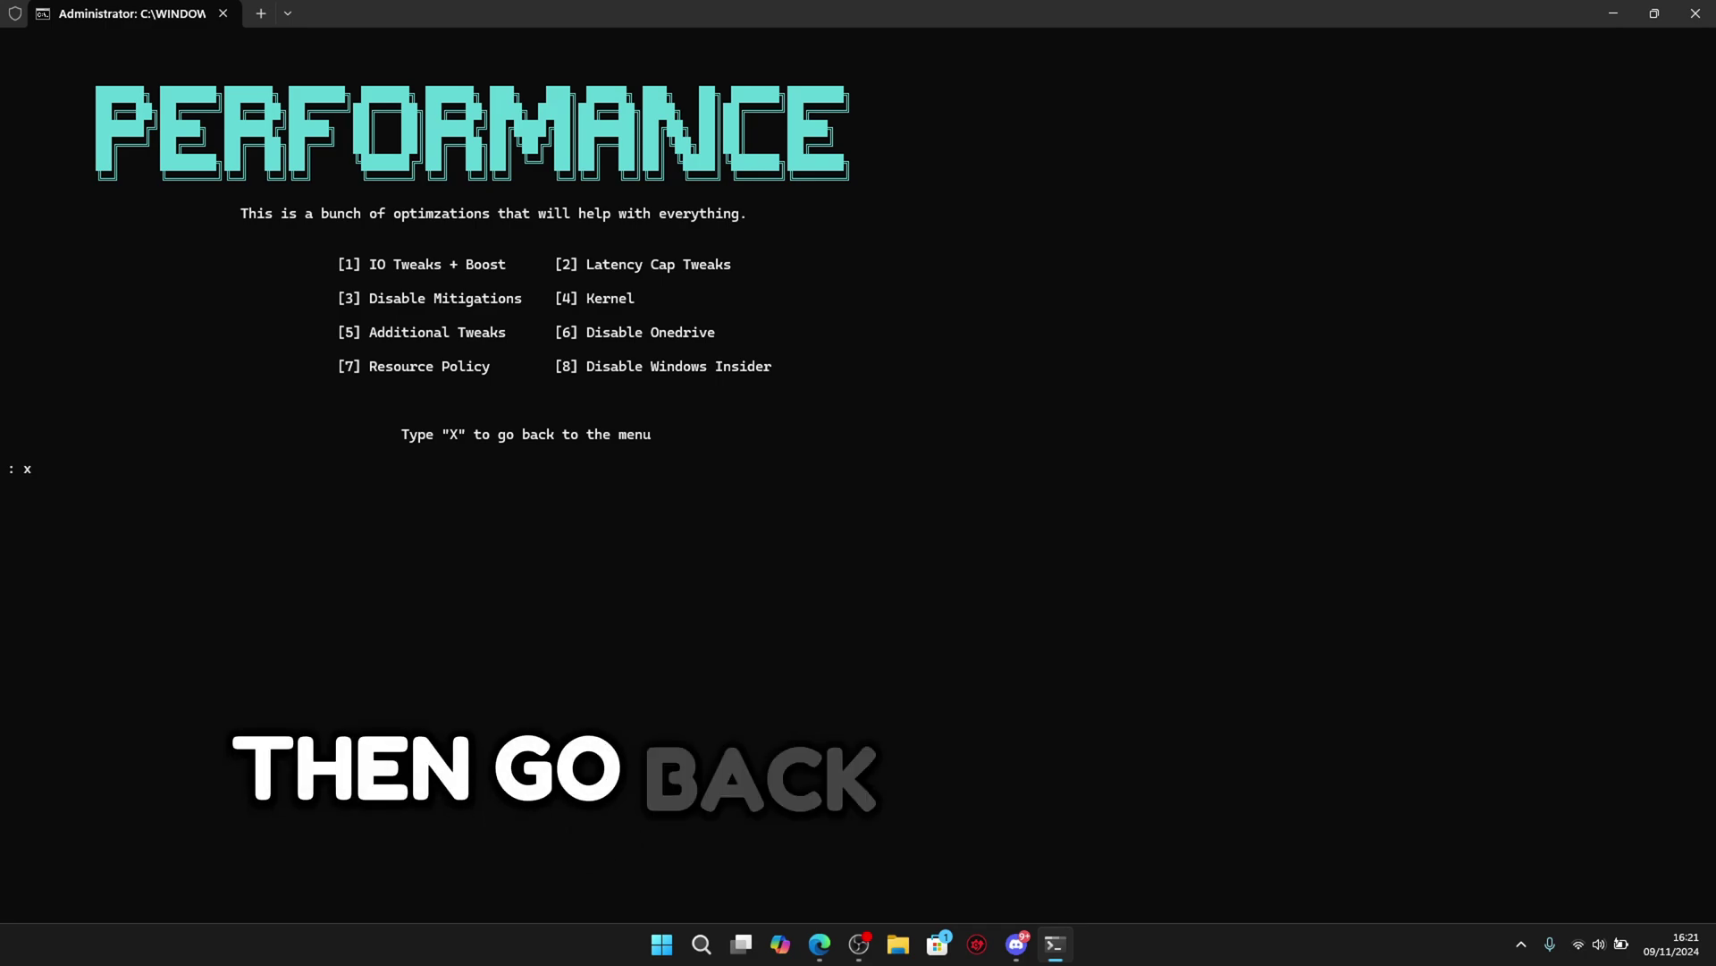
Return to the main menu and run the BCDedit boot tweaks (option 6)
key("Return")
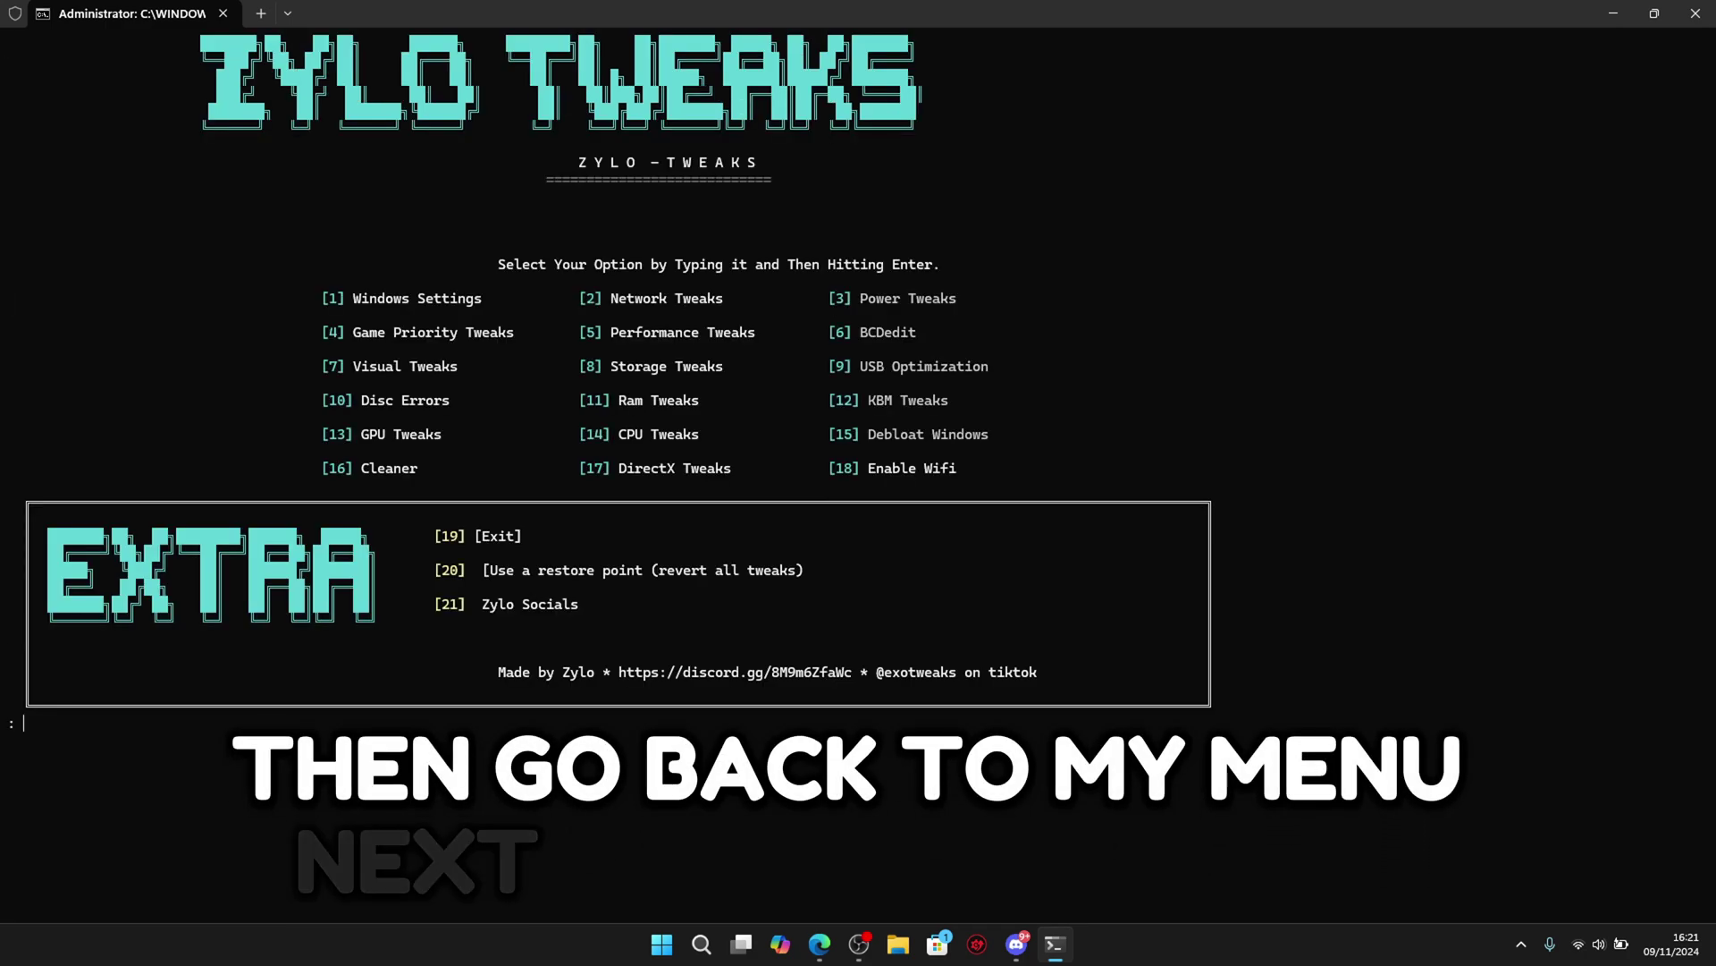
type("6")
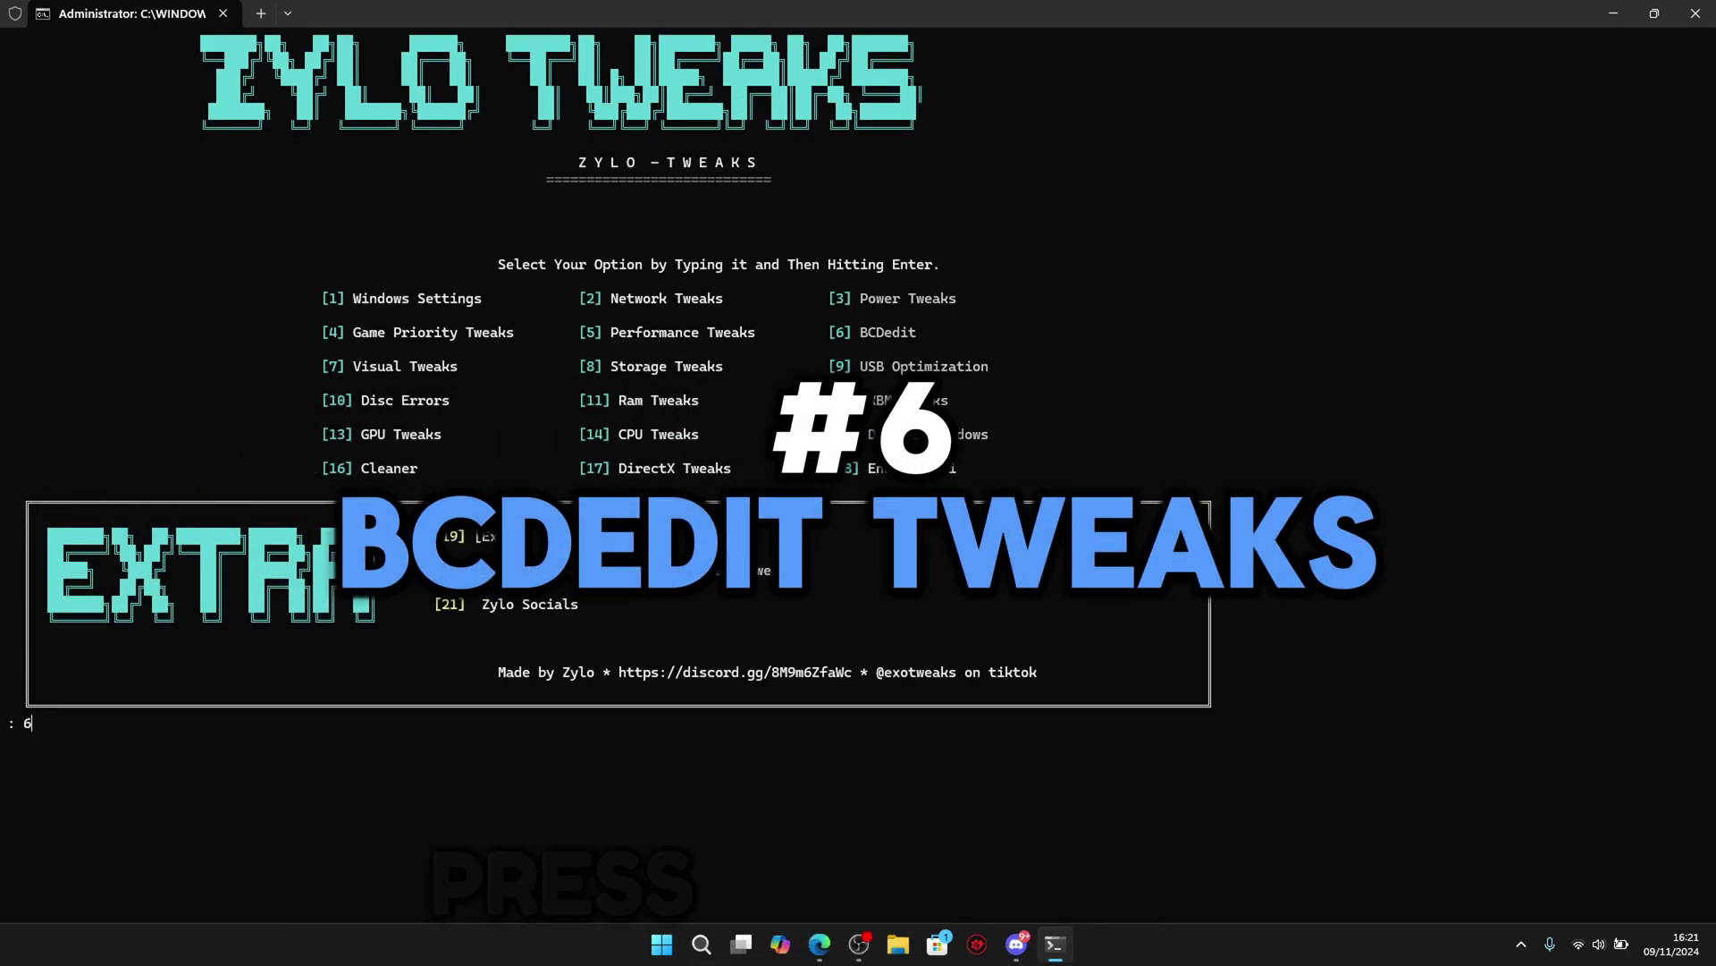
key("Return")
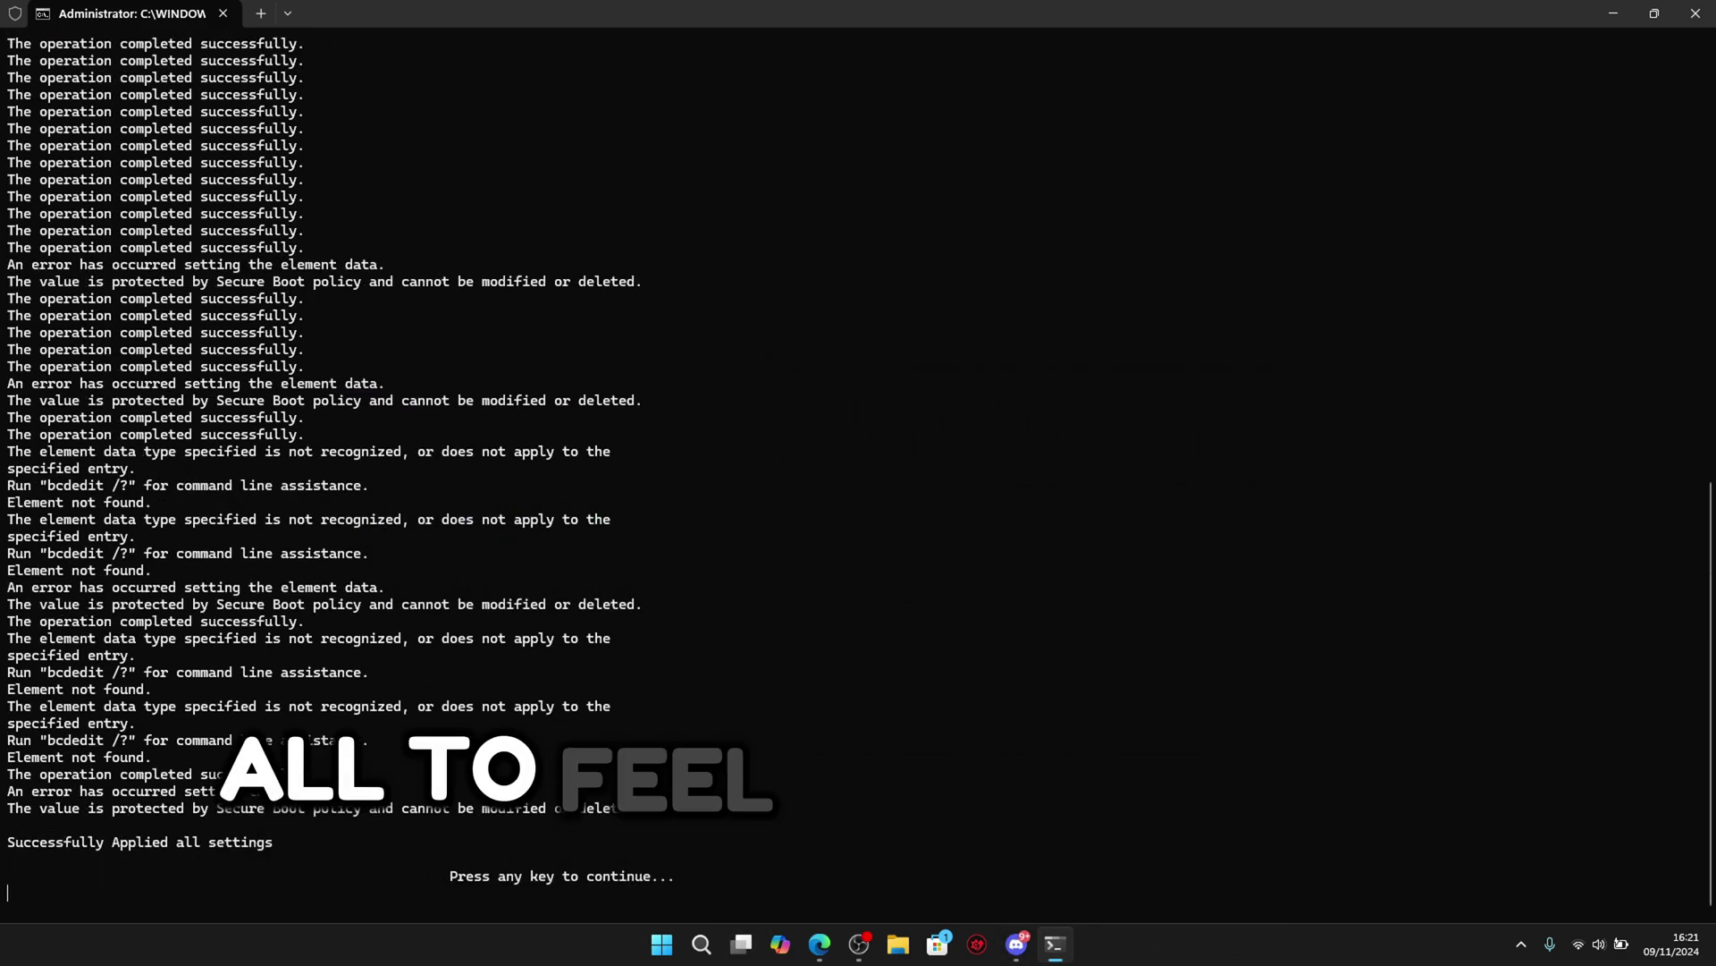
key("Return")
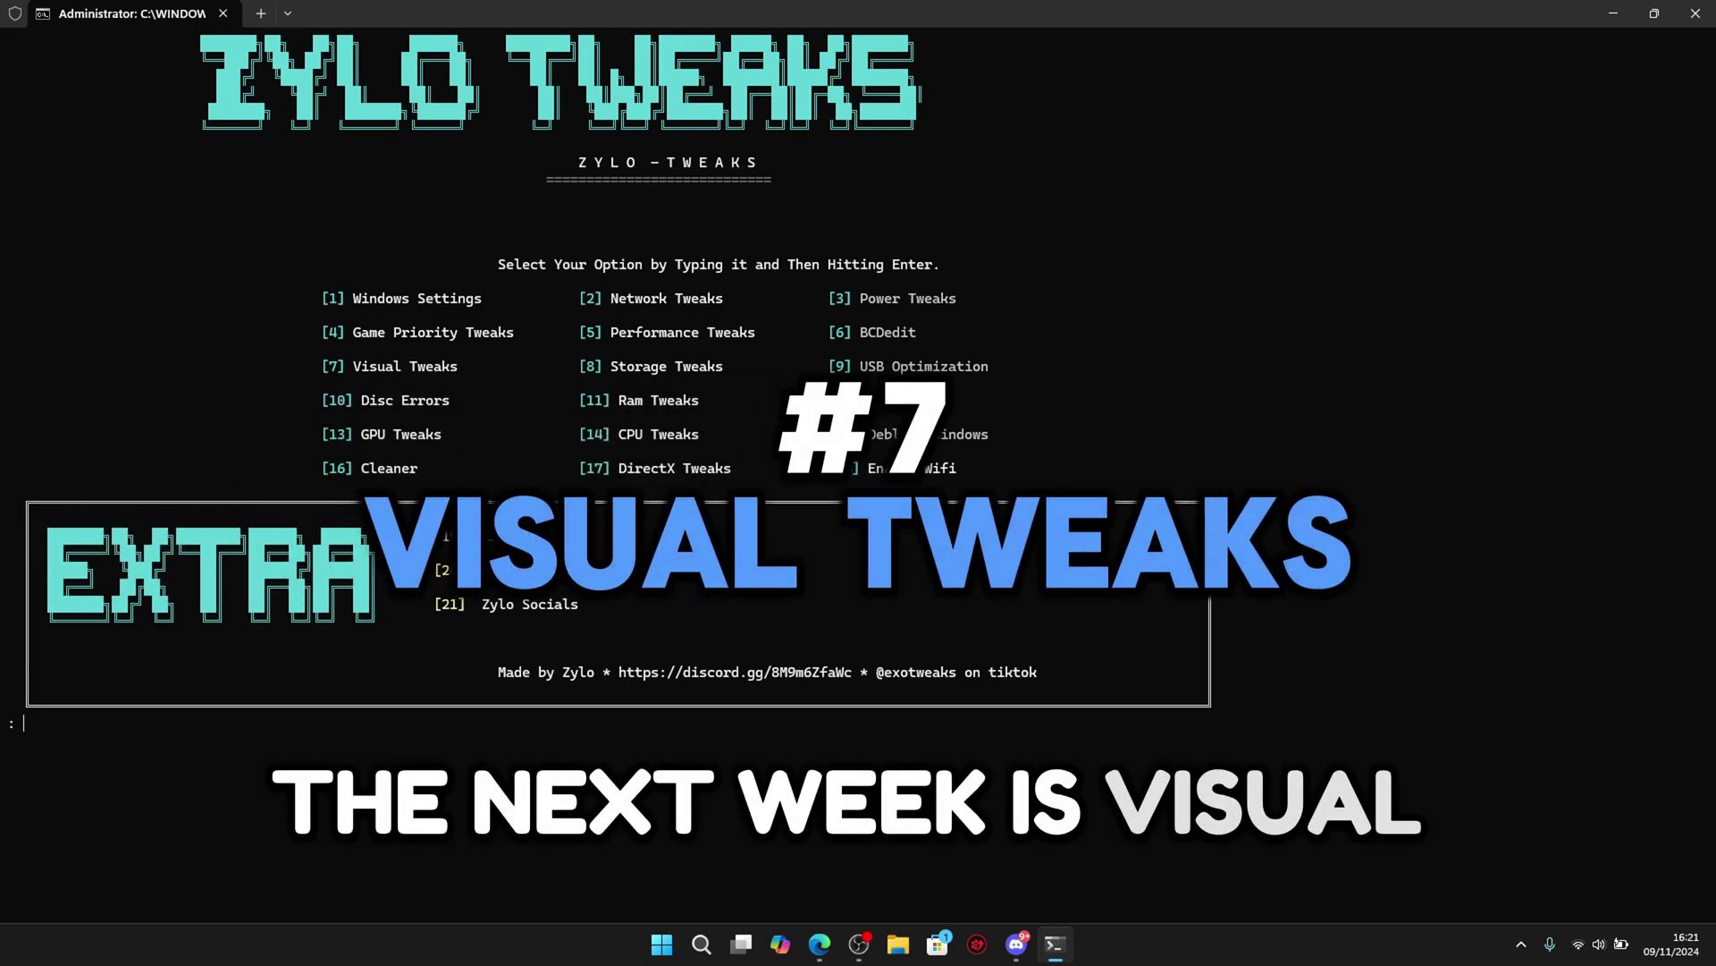
Run the animation and visual tweaks from the Visual Tweaks category (7, then 1)
type("7")
key("Return")
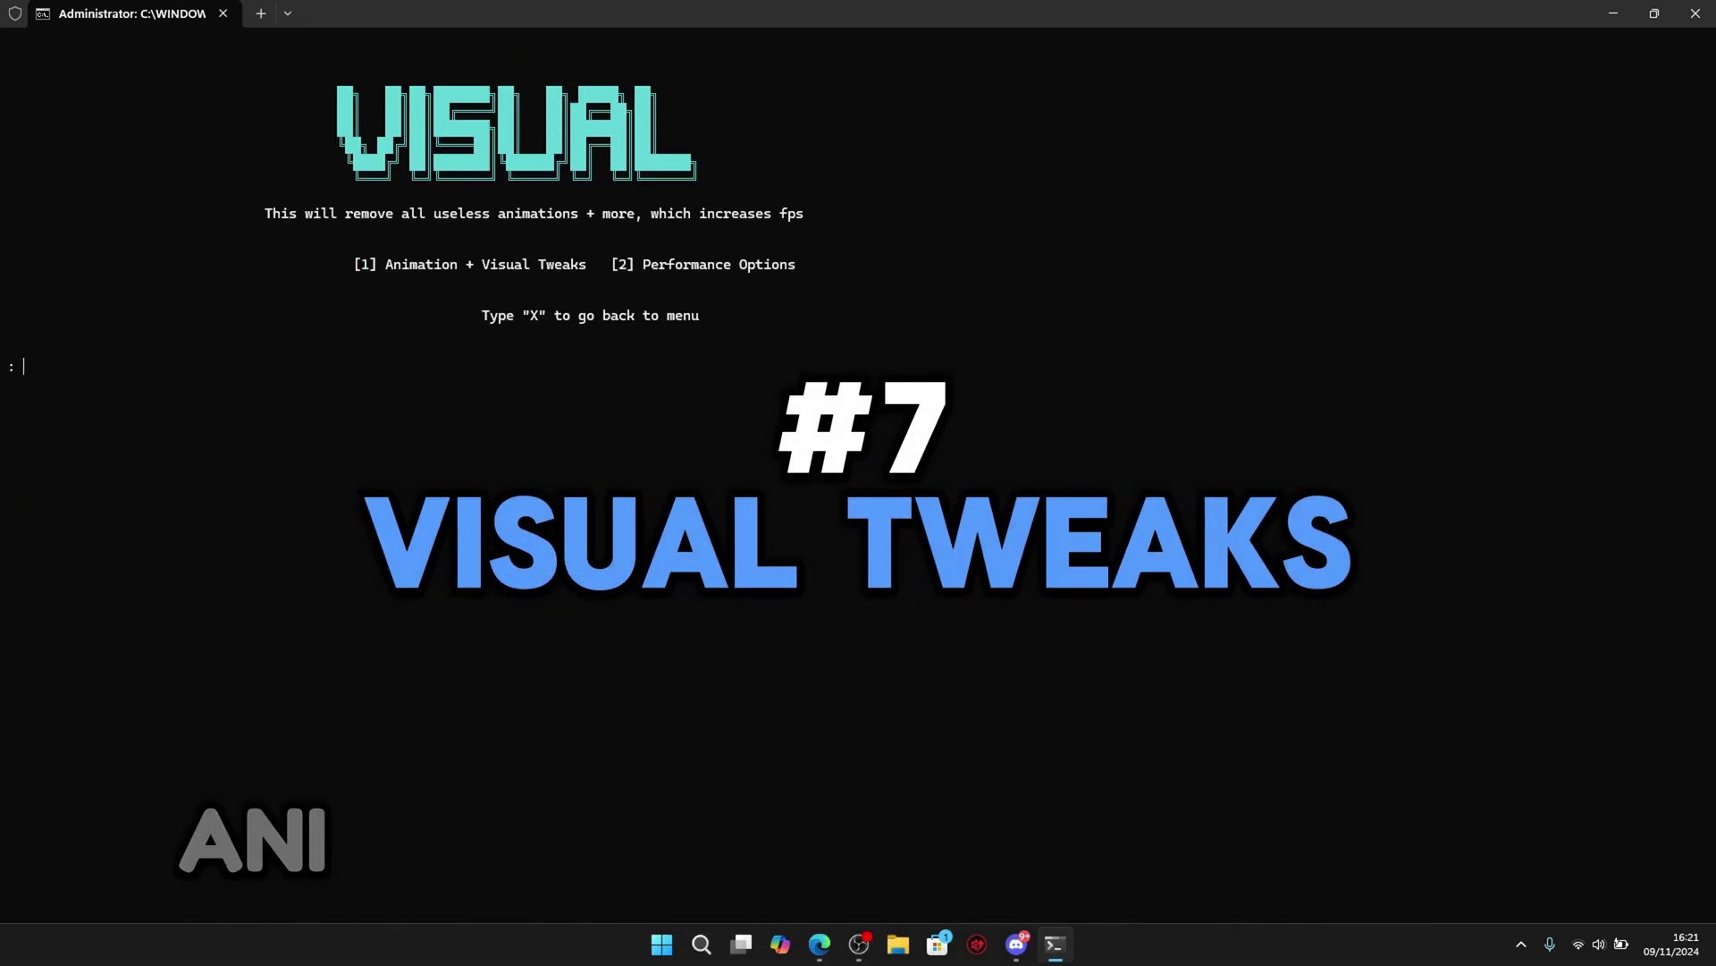
type("1")
key("Return")
key("Return")
type("2")
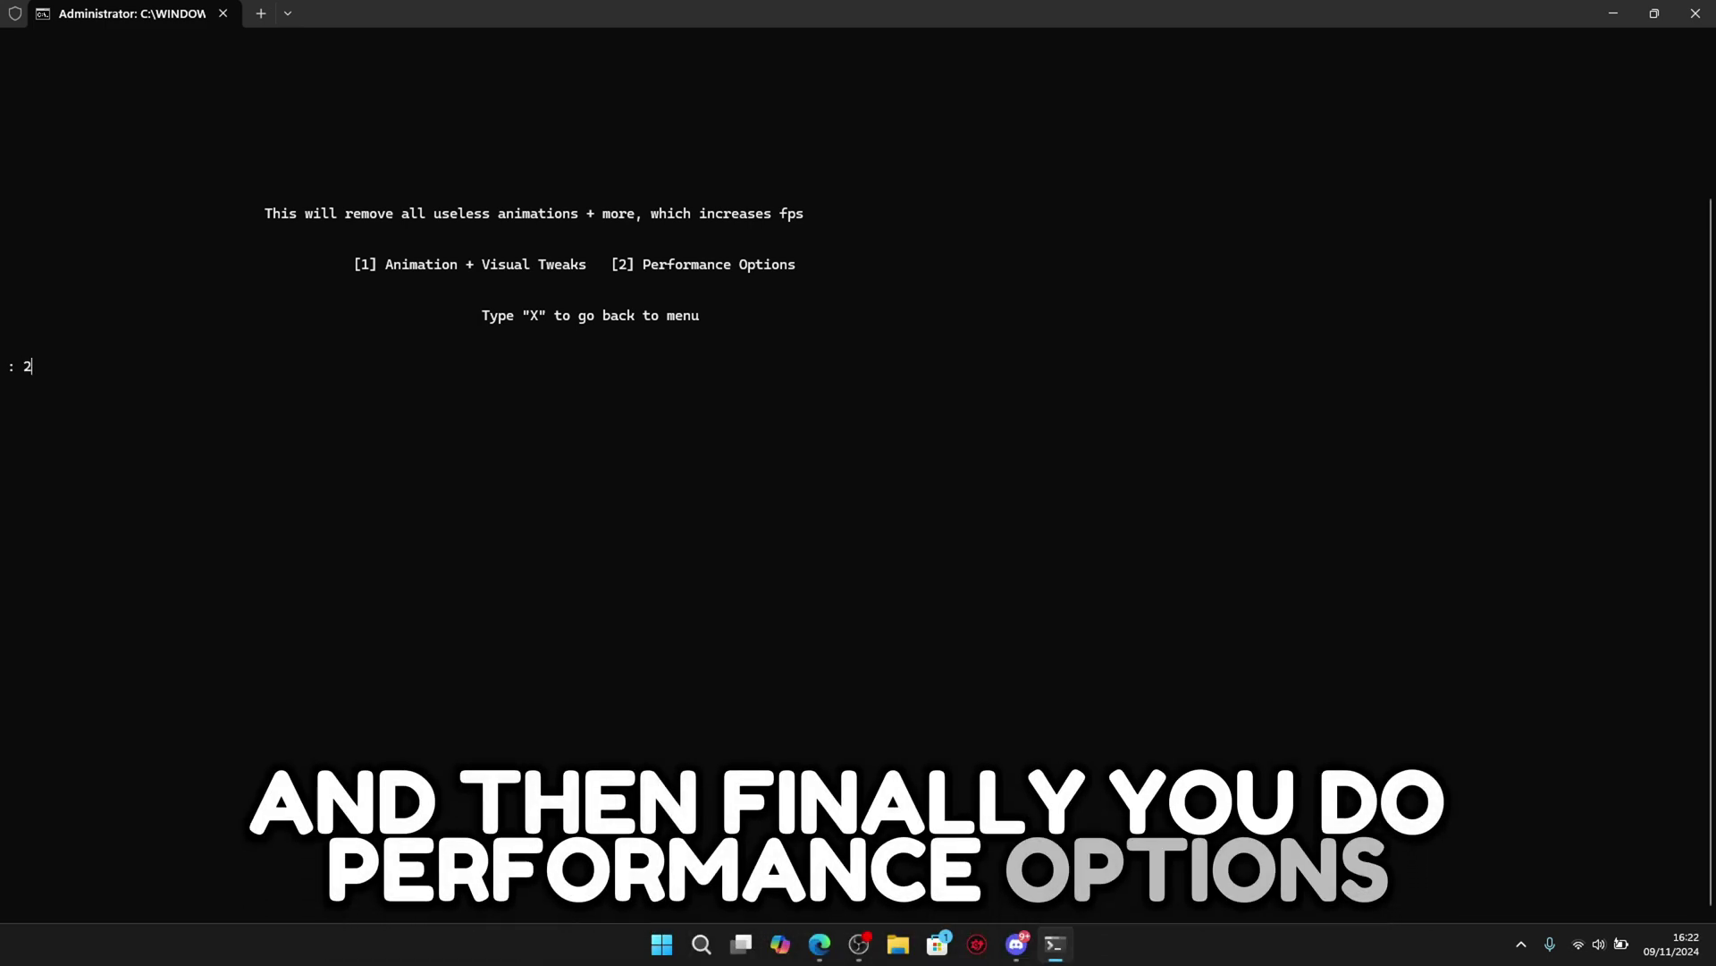
Set Performance Options visual effects to 'Adjust for best performance' and apply
key("Return")
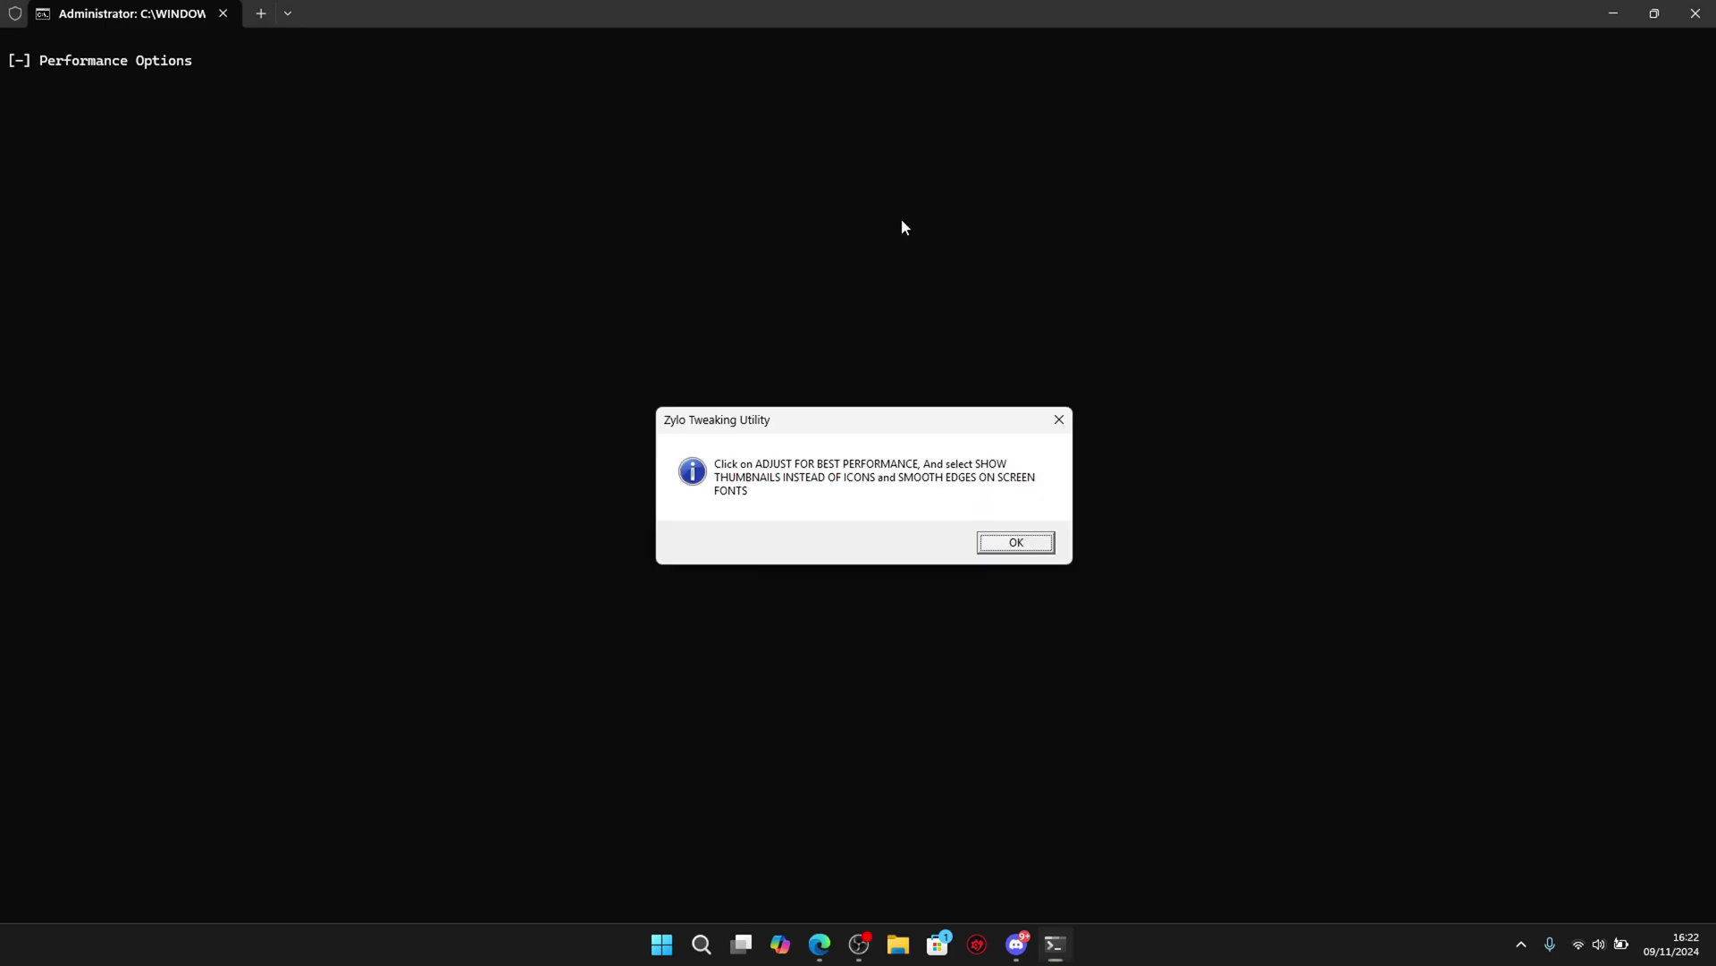
key("Return")
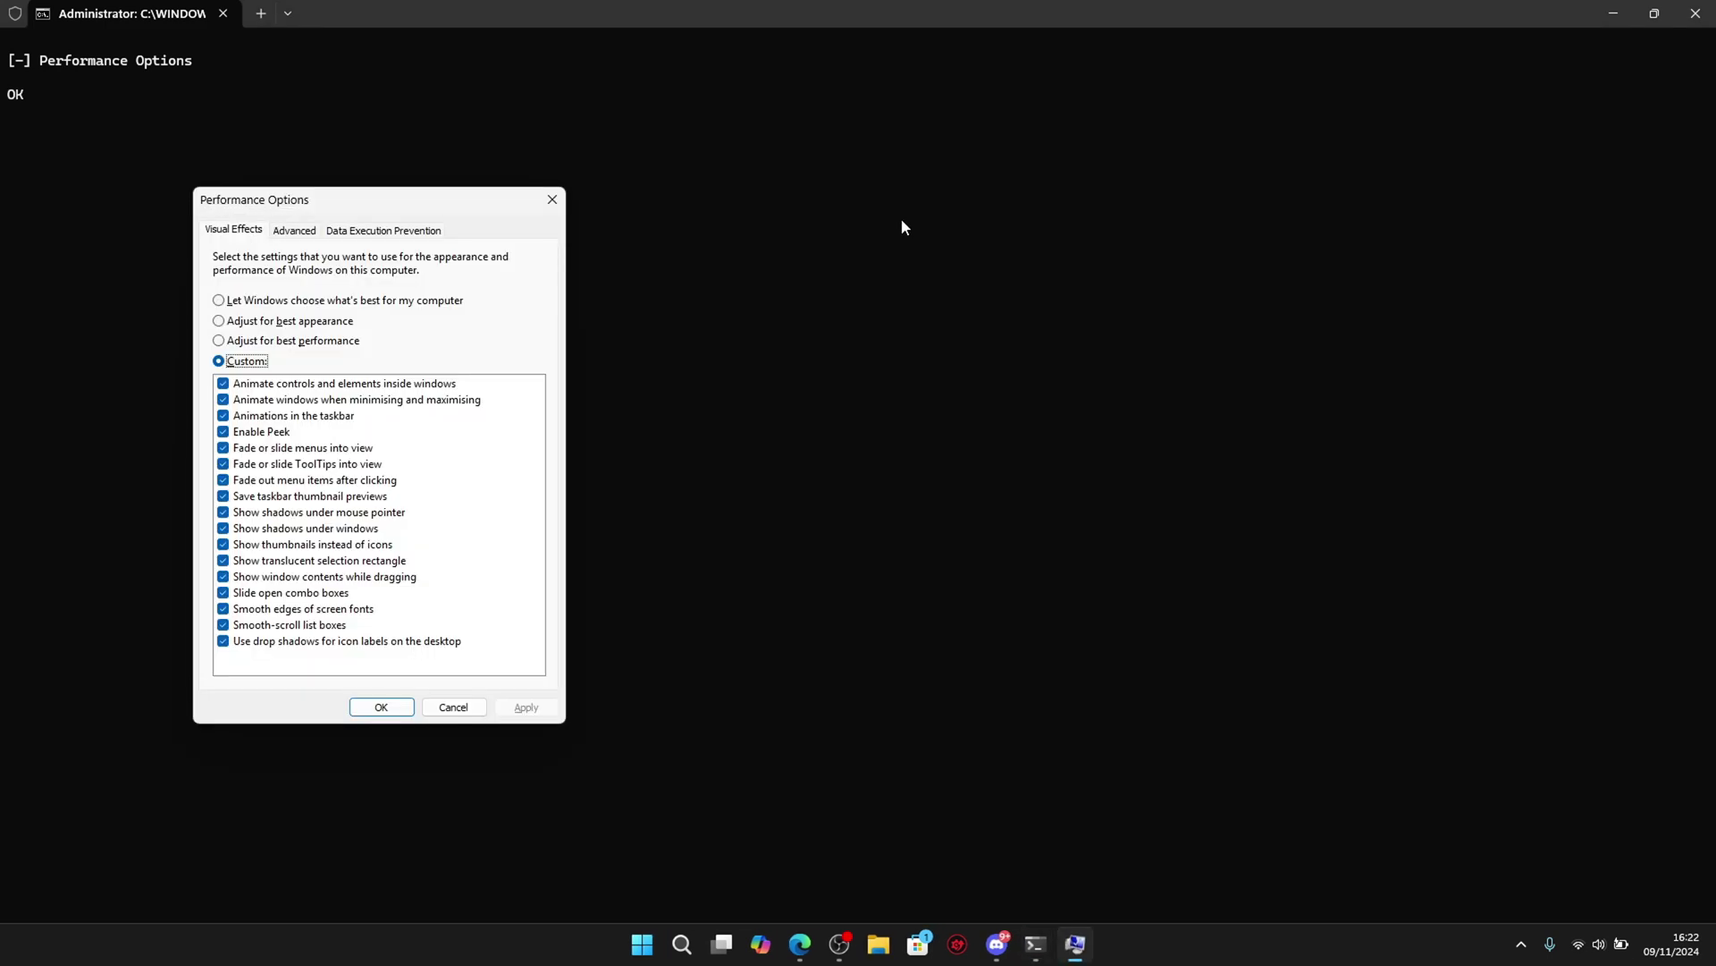
left_click(354, 340)
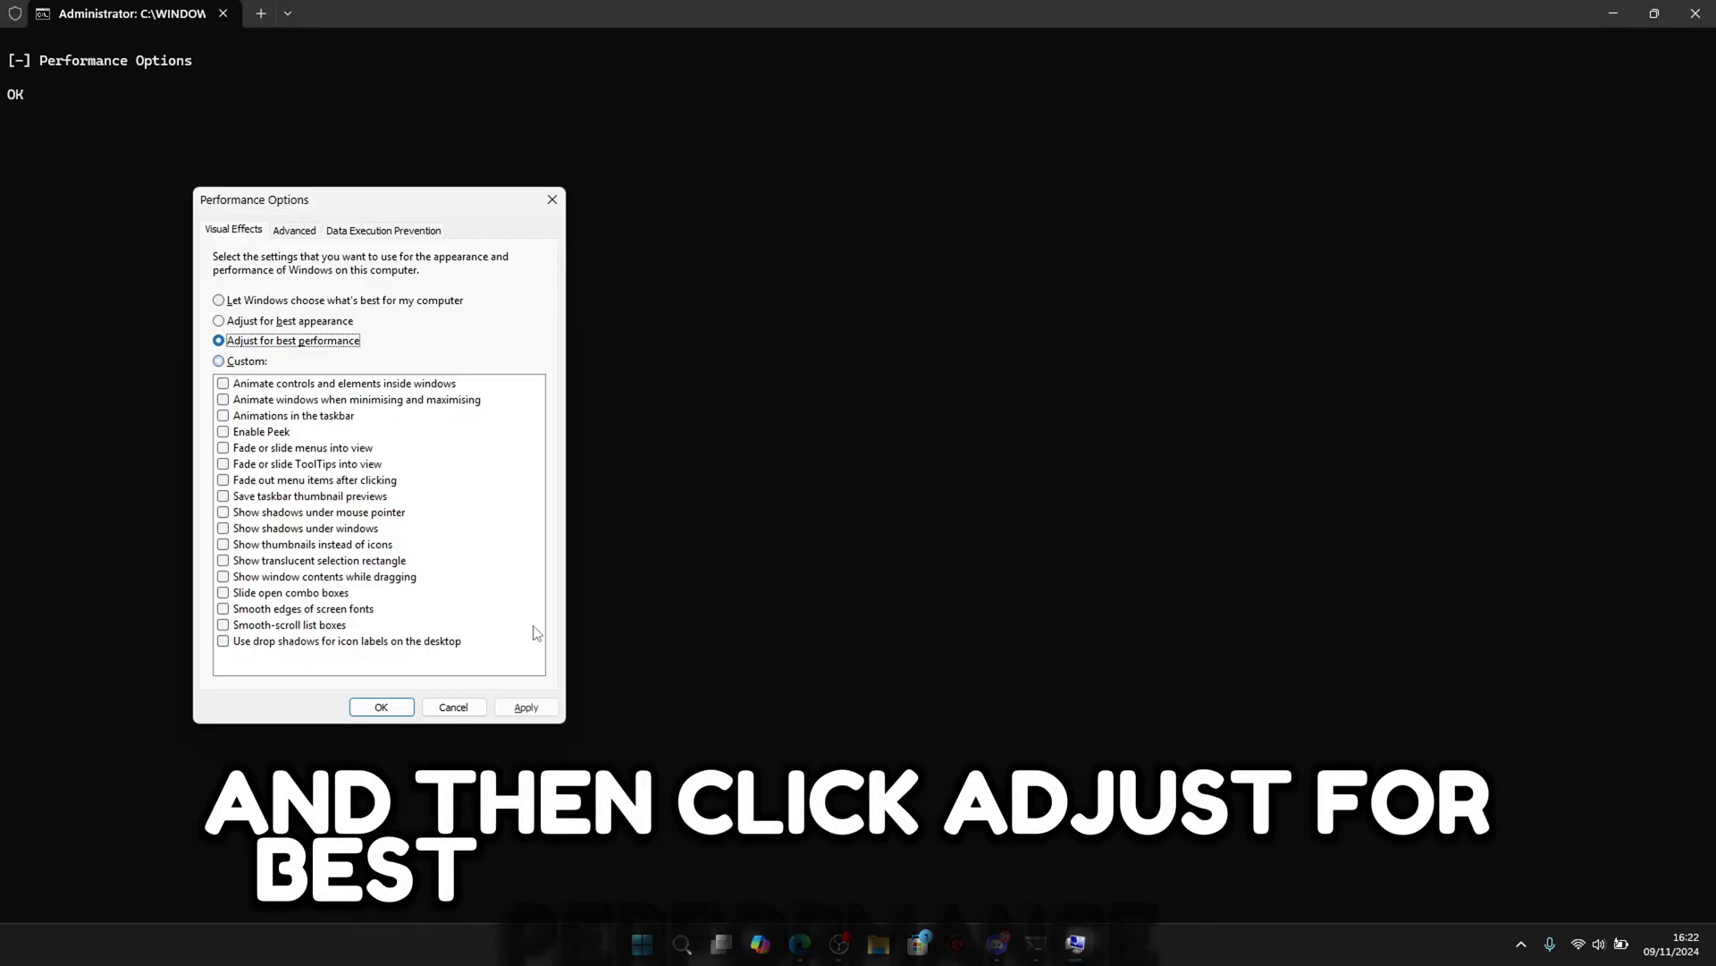
left_click(526, 707)
left_click(381, 707)
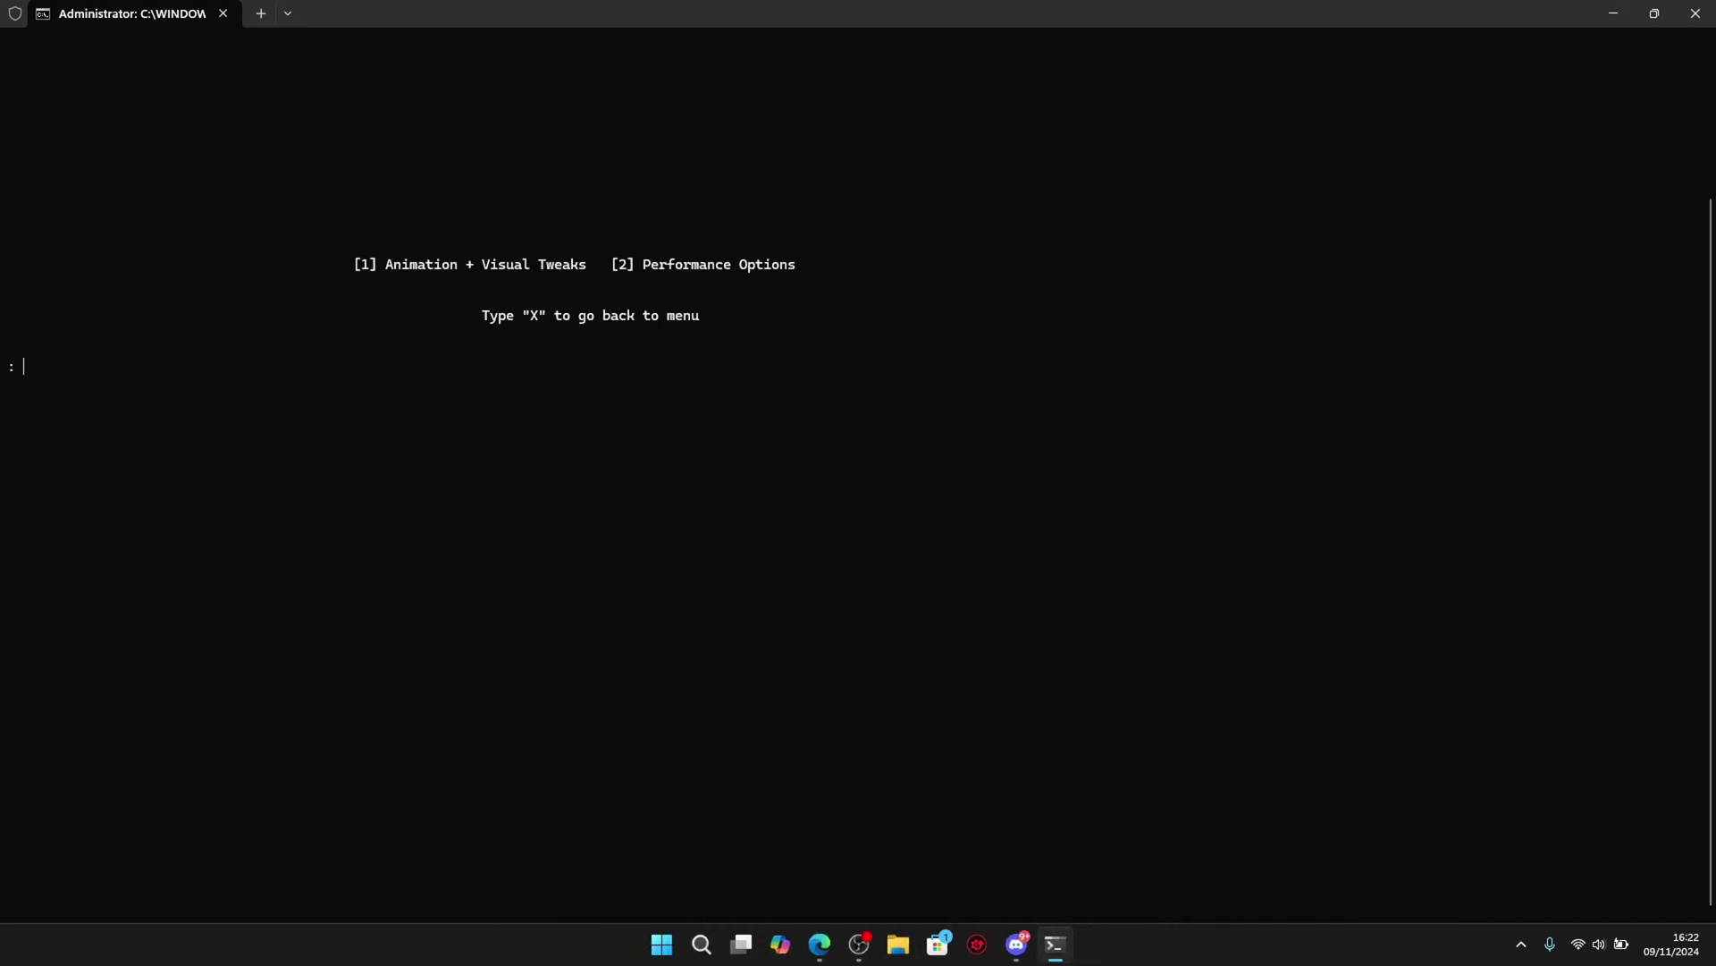
Return to the main menu and start the FSutil tweaks under Storage Tweaks (8, then 1)
type("x")
key("Return")
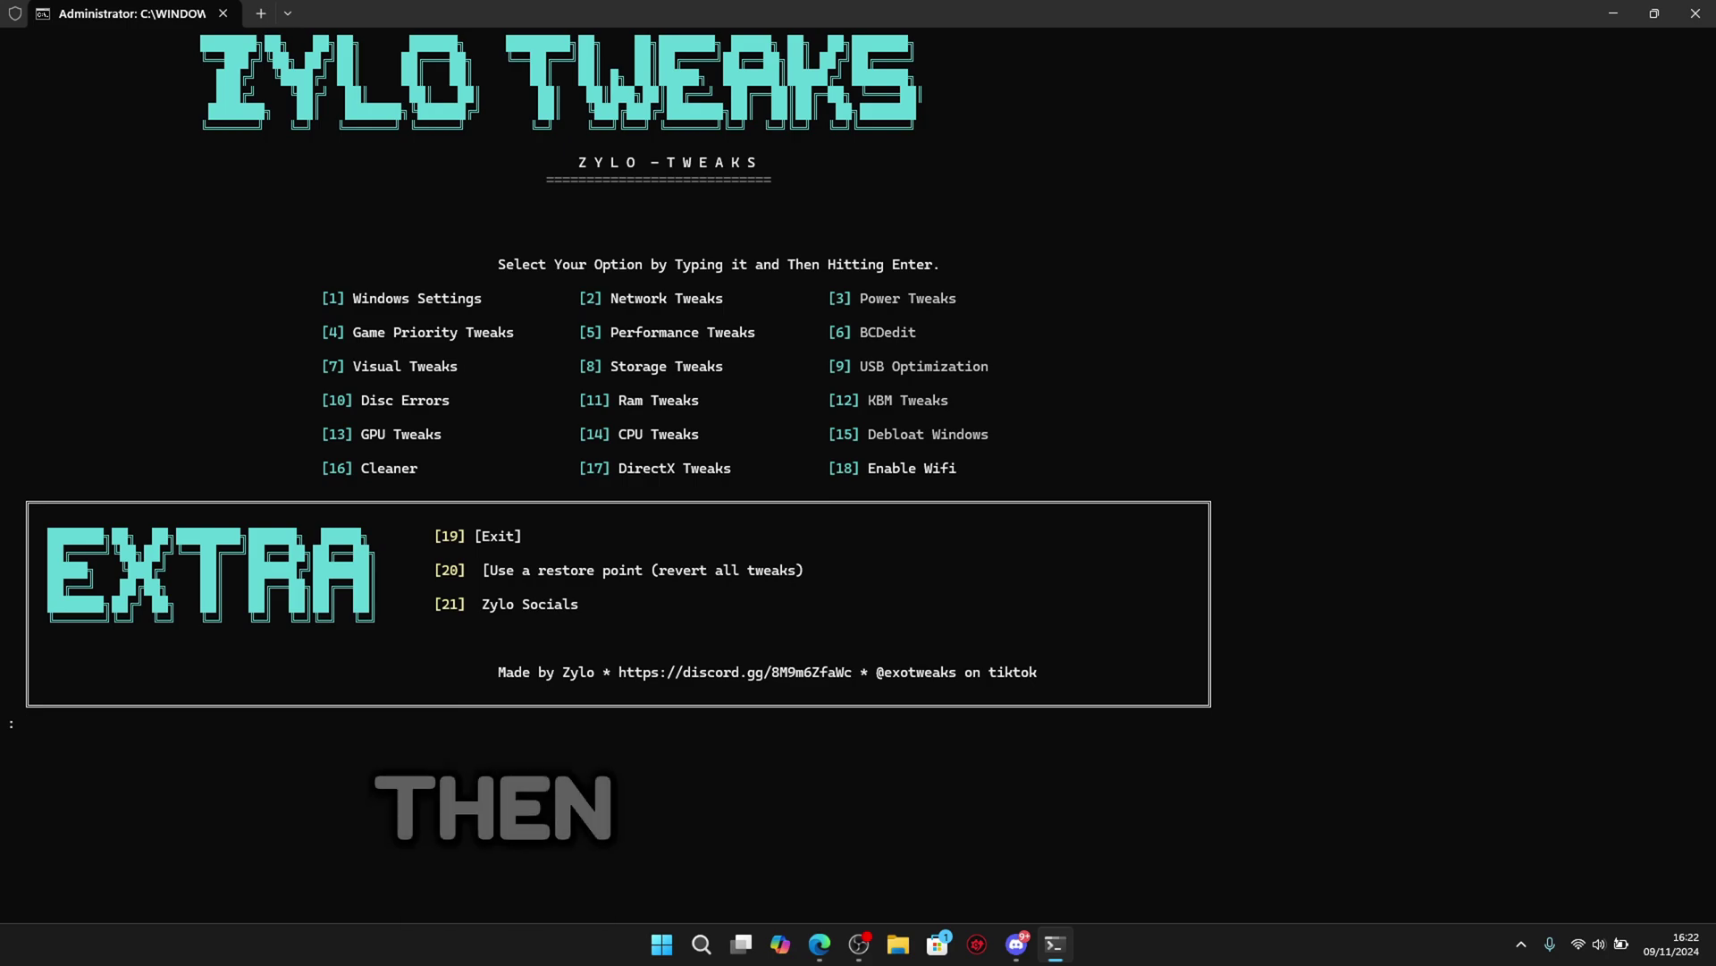
type("8")
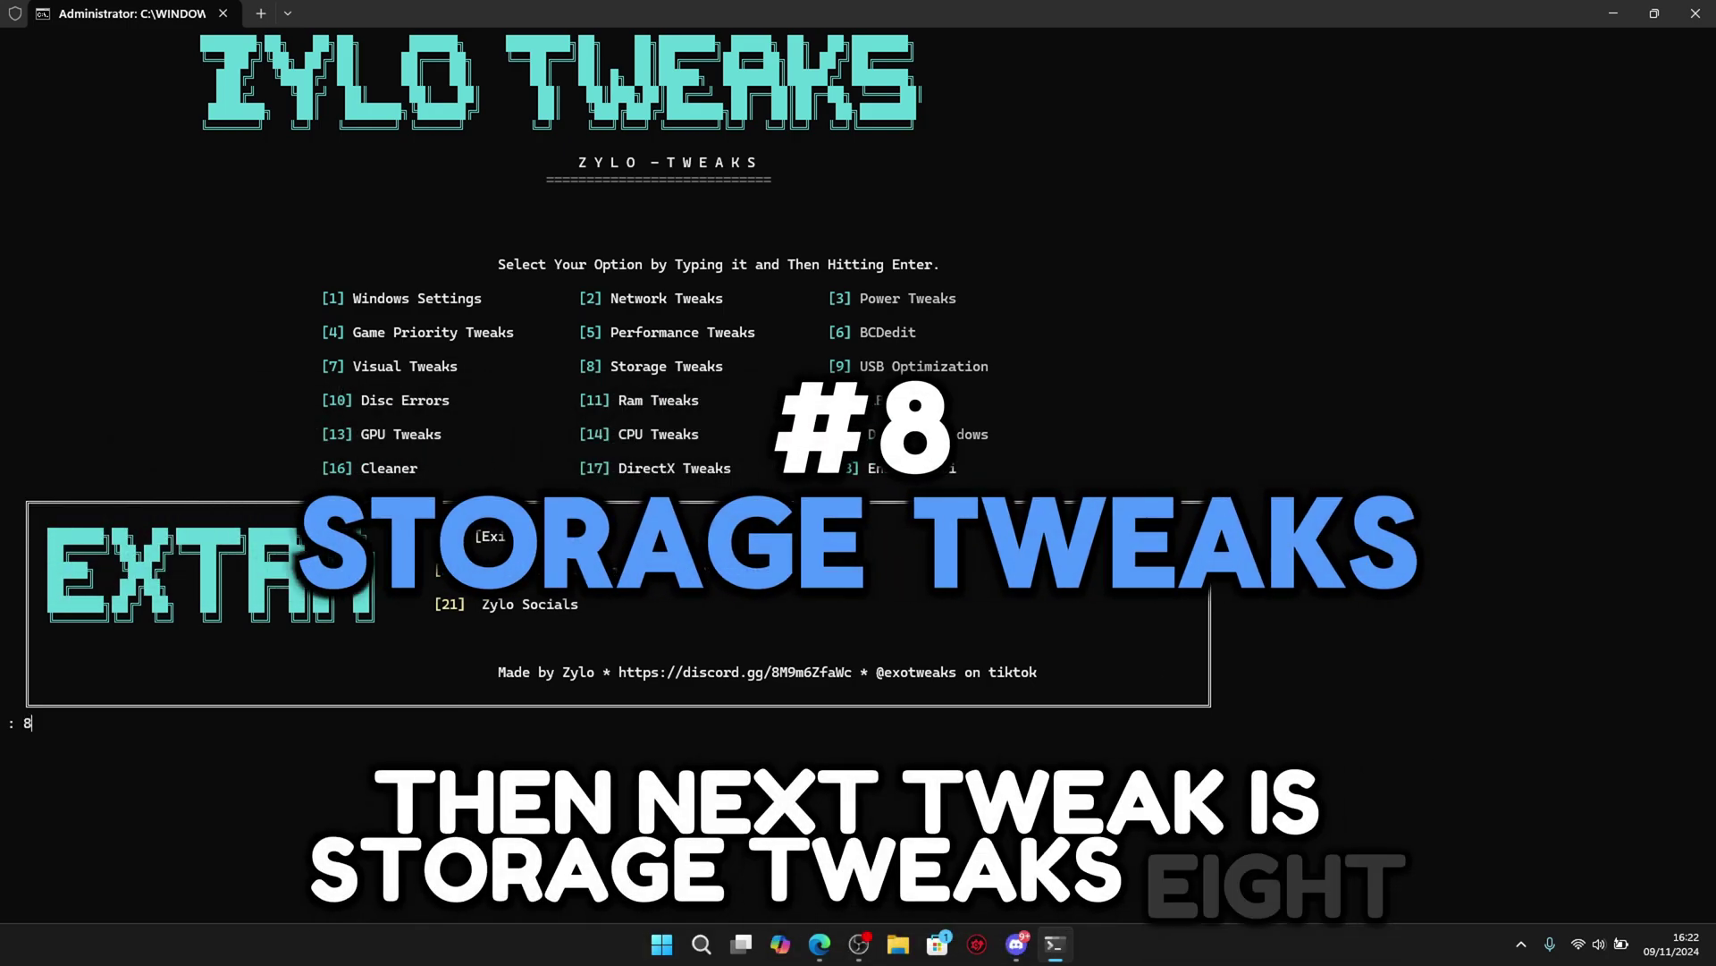
key("Return")
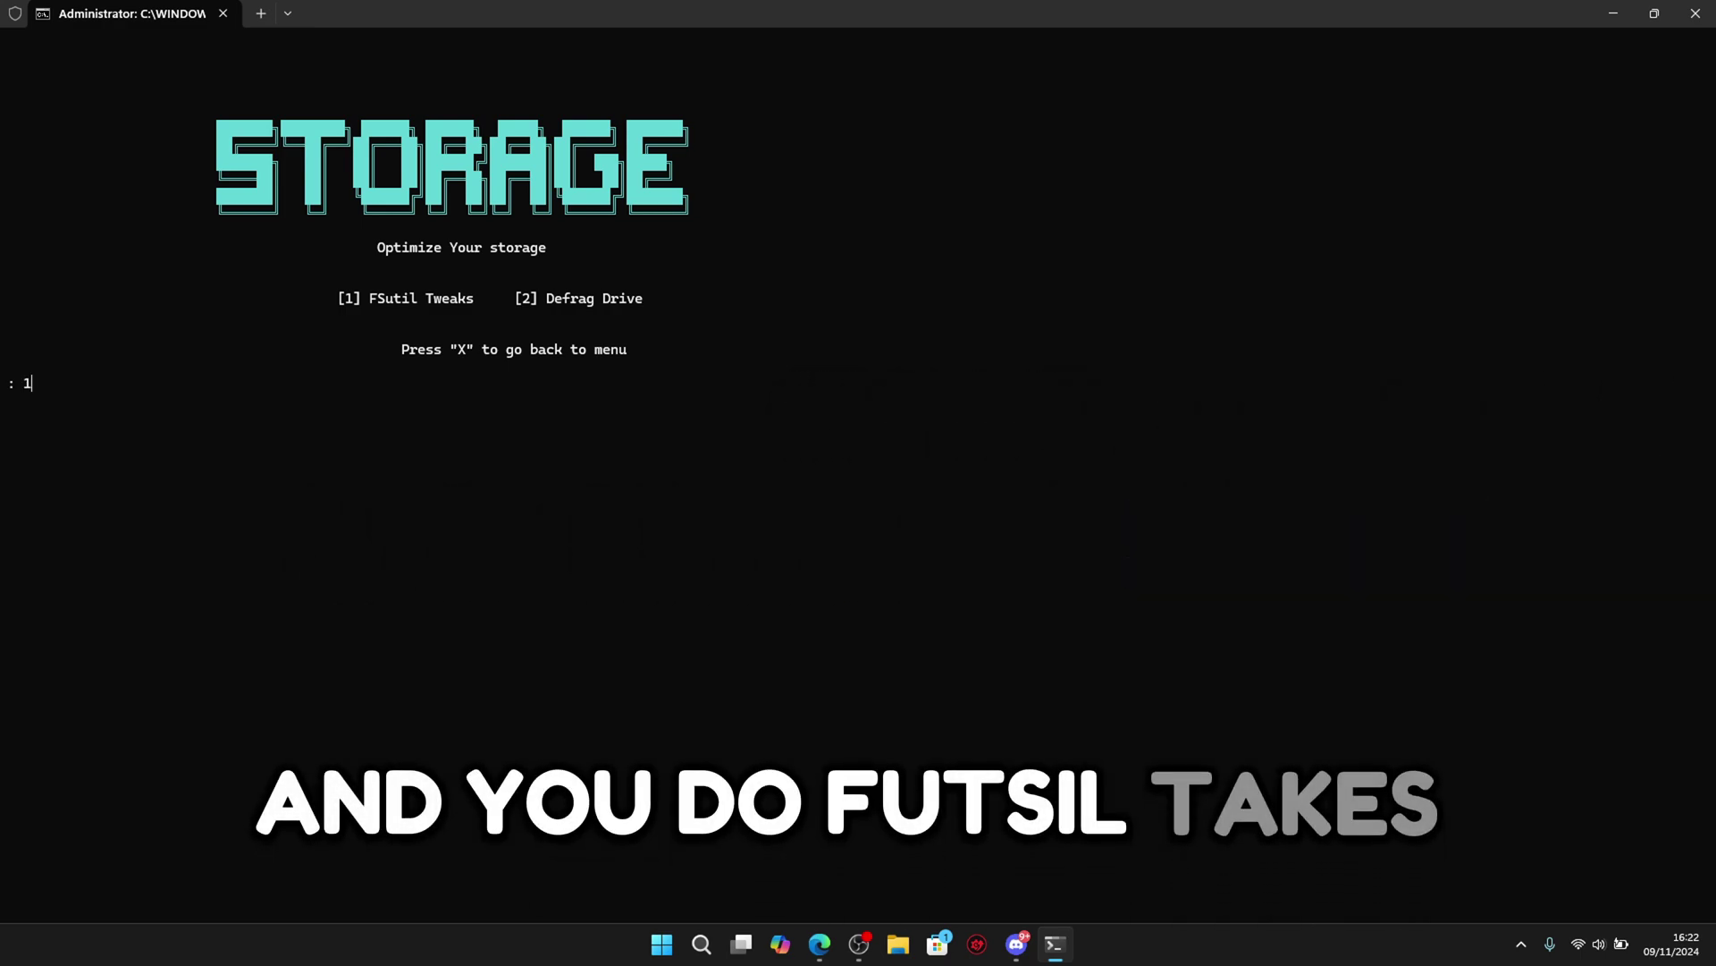
type("1")
key("Return")
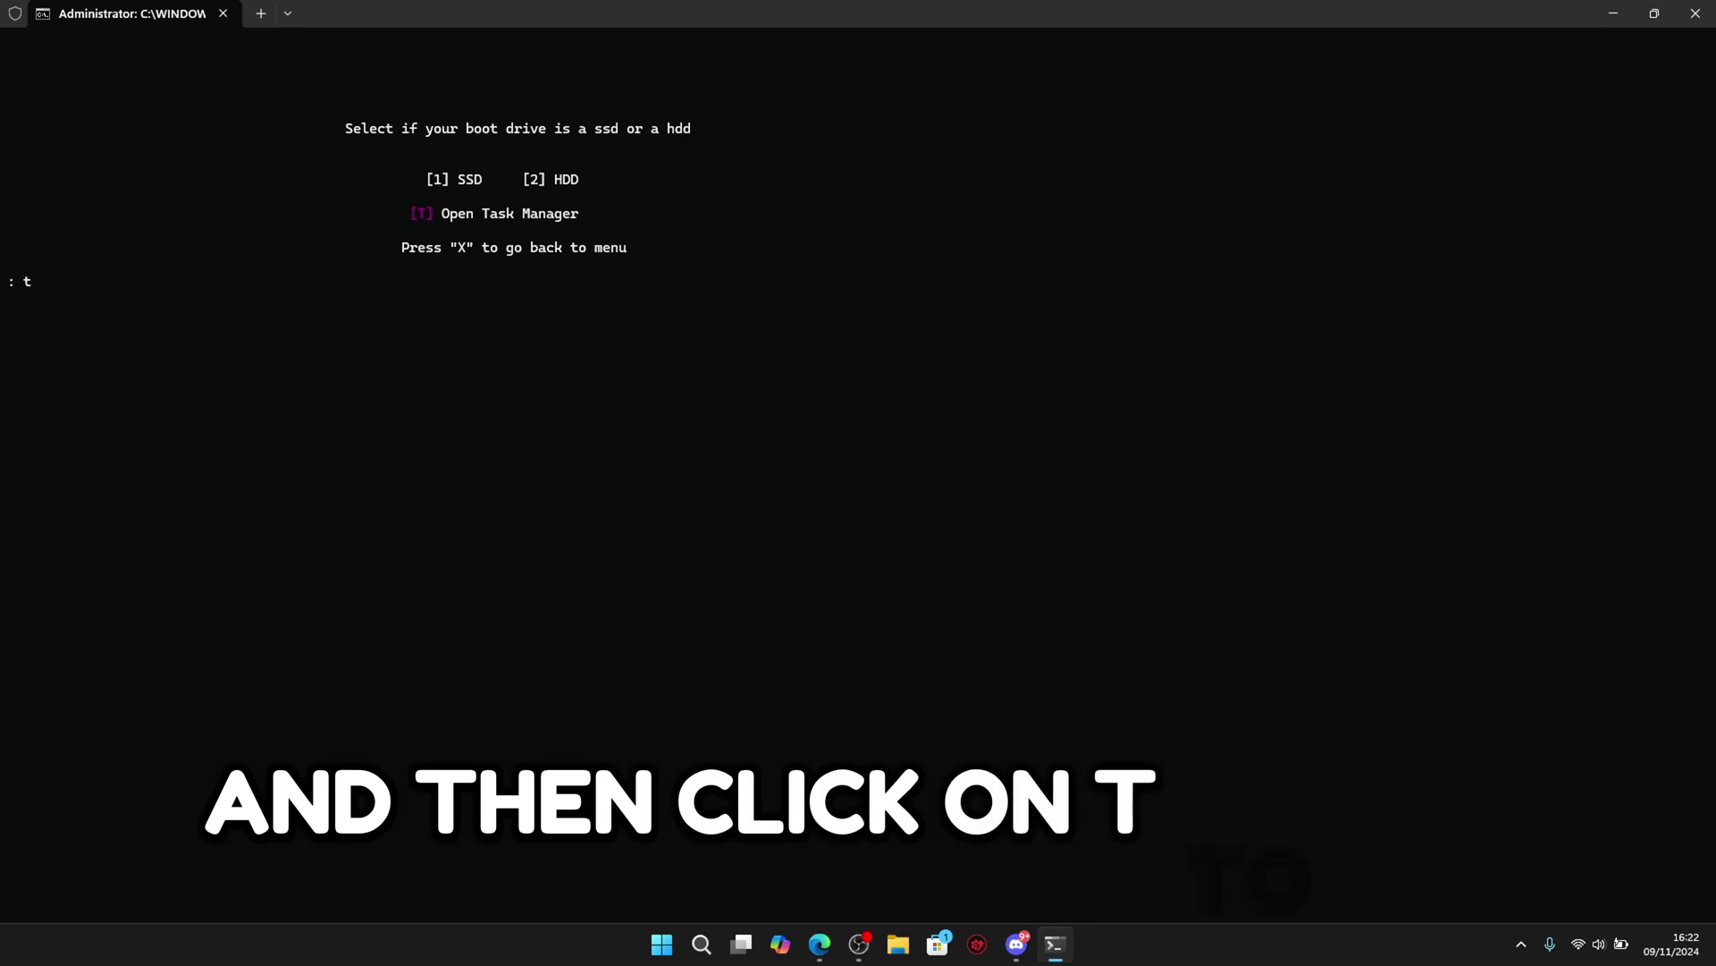
Confirm in Task Manager the boot drive is an SSD, then apply the SSD option (1)
key("Return")
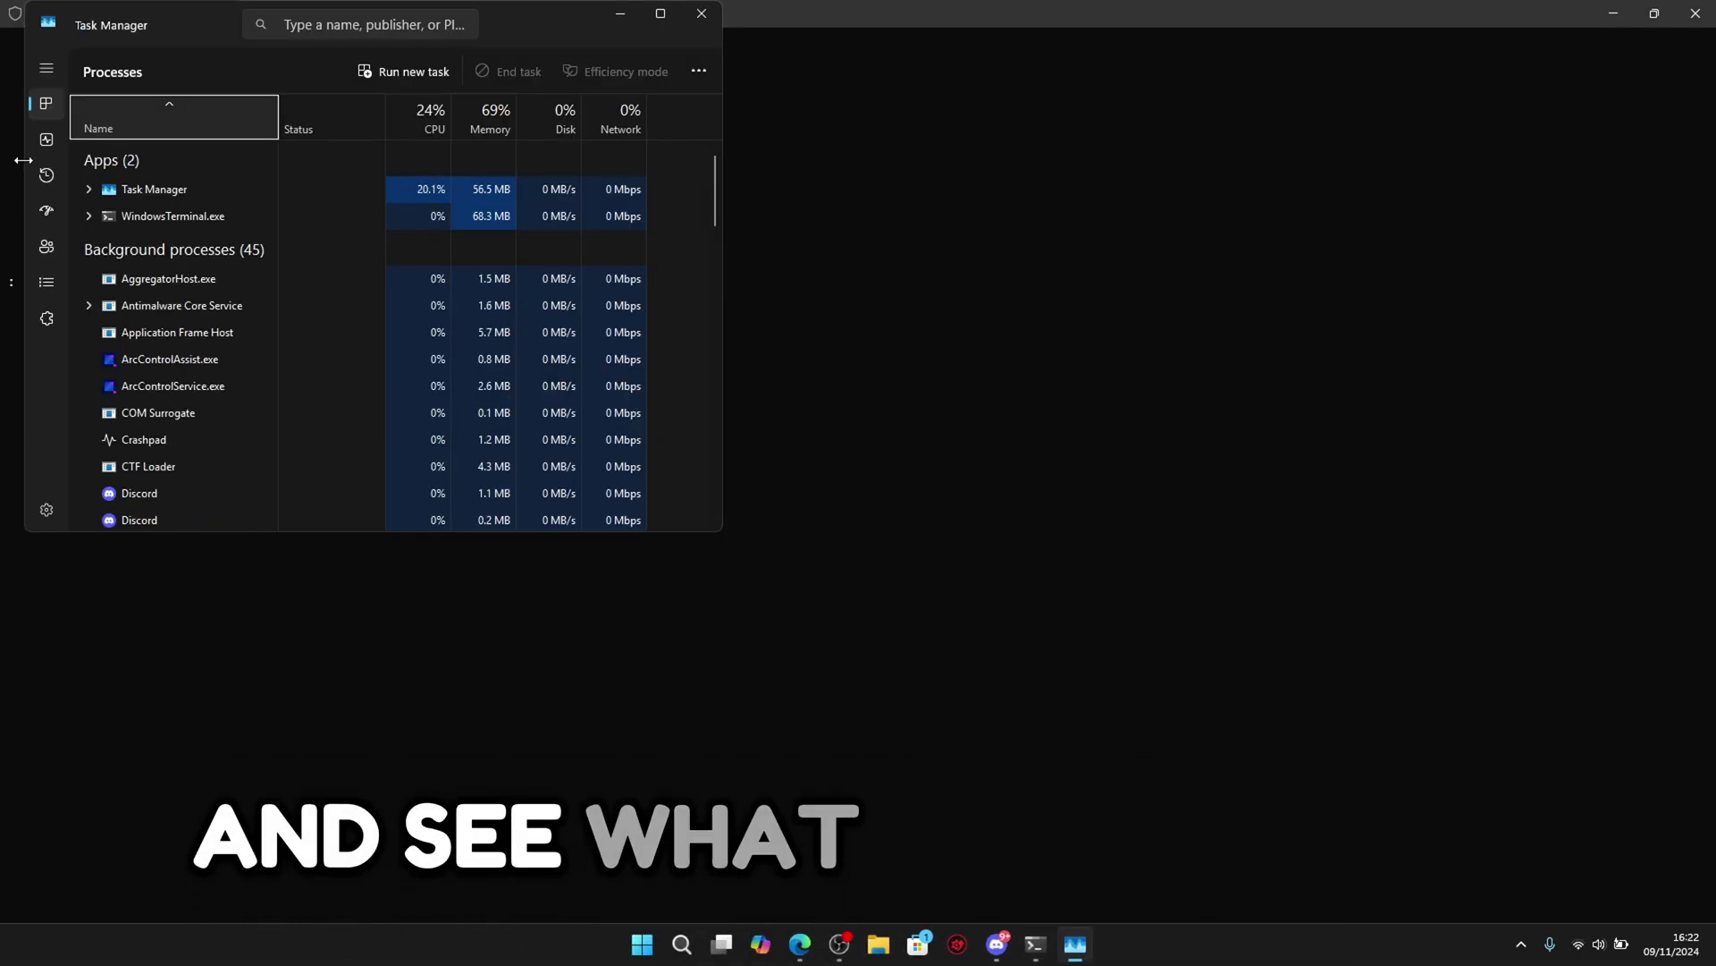
left_click(47, 142)
left_click(168, 255)
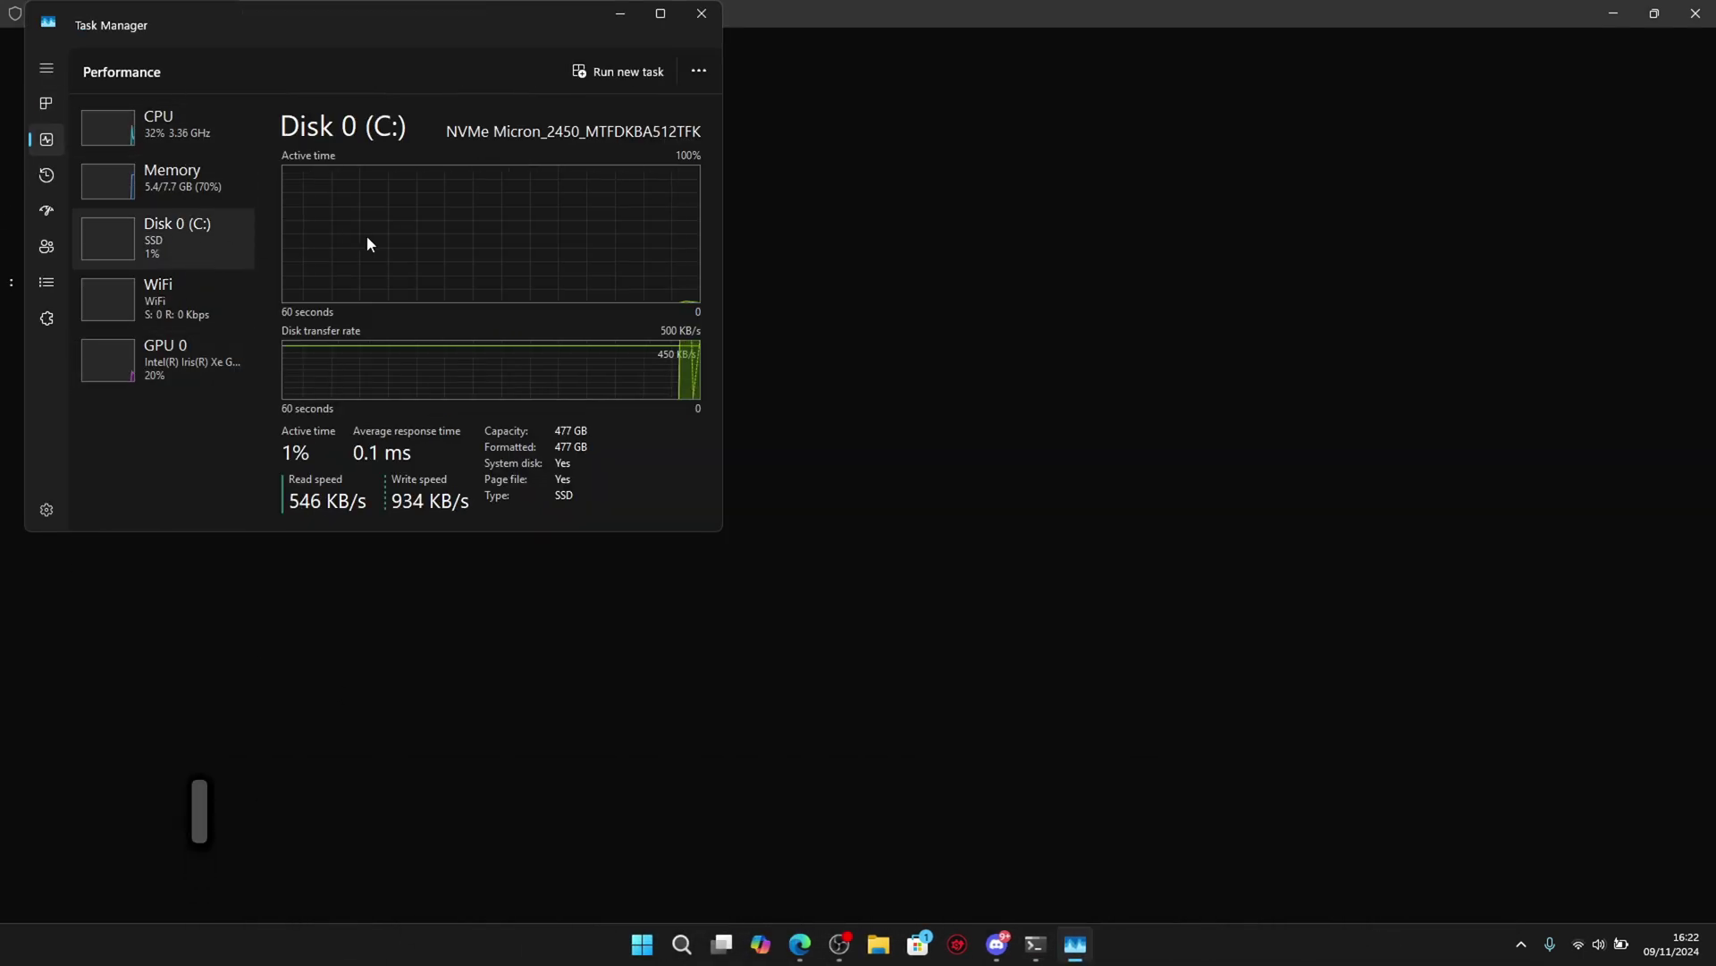
left_click(697, 16)
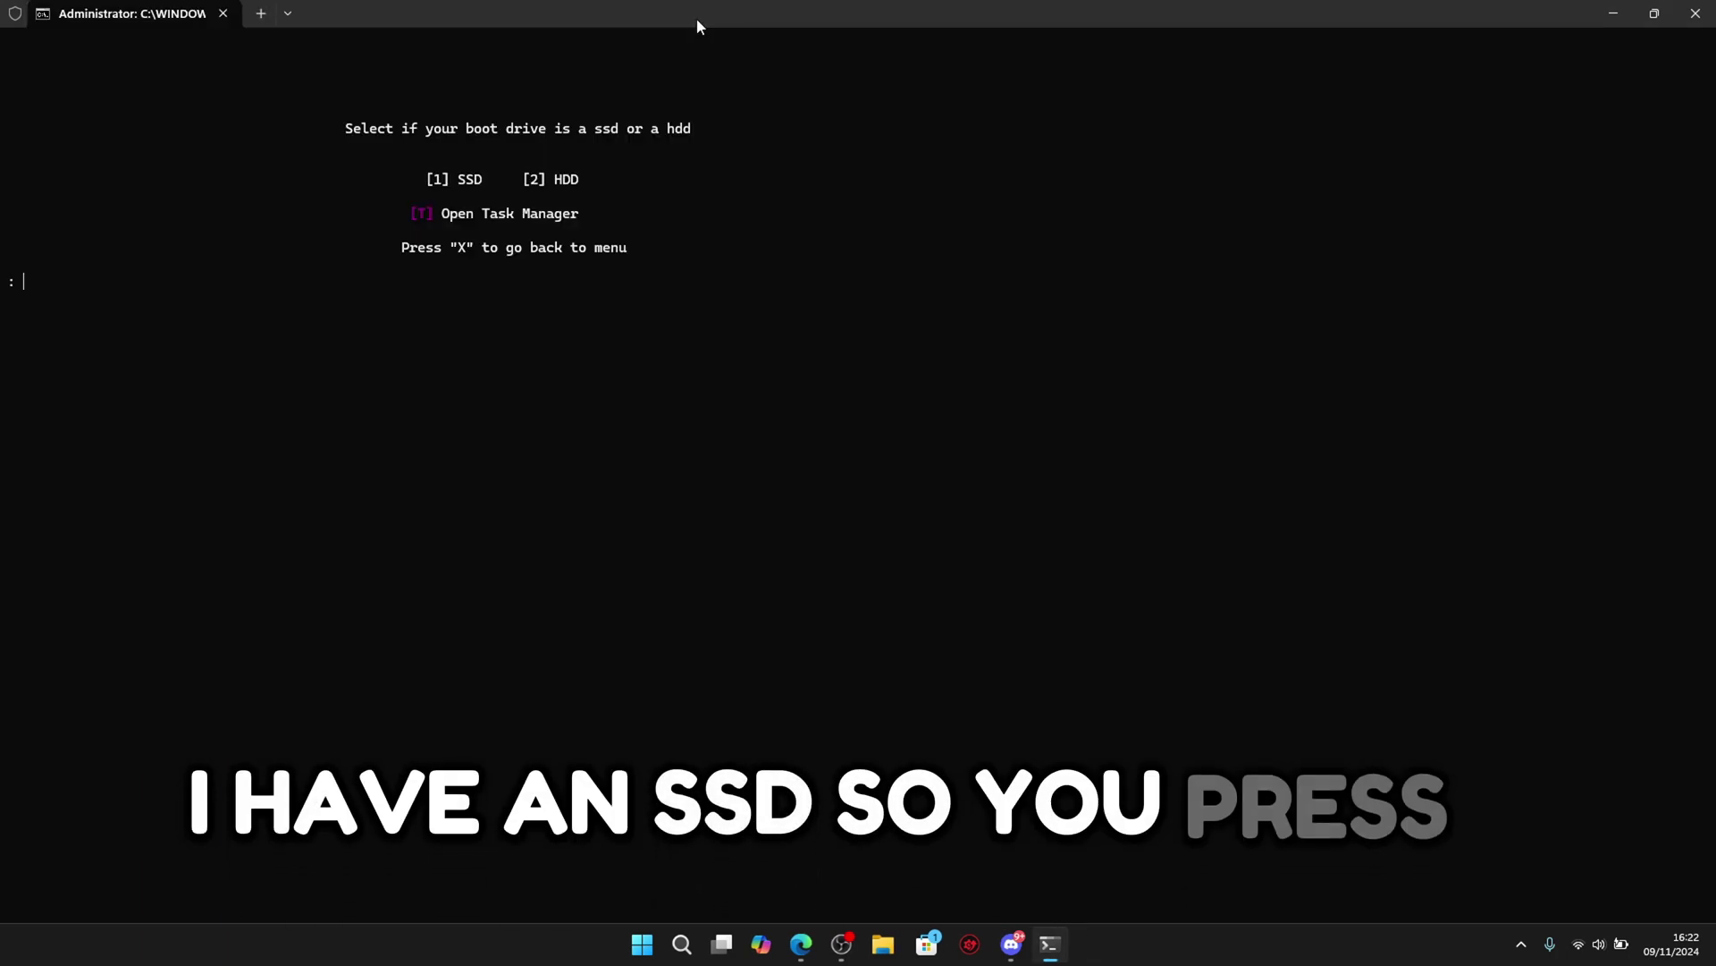
type("1")
key("Return")
key("Return")
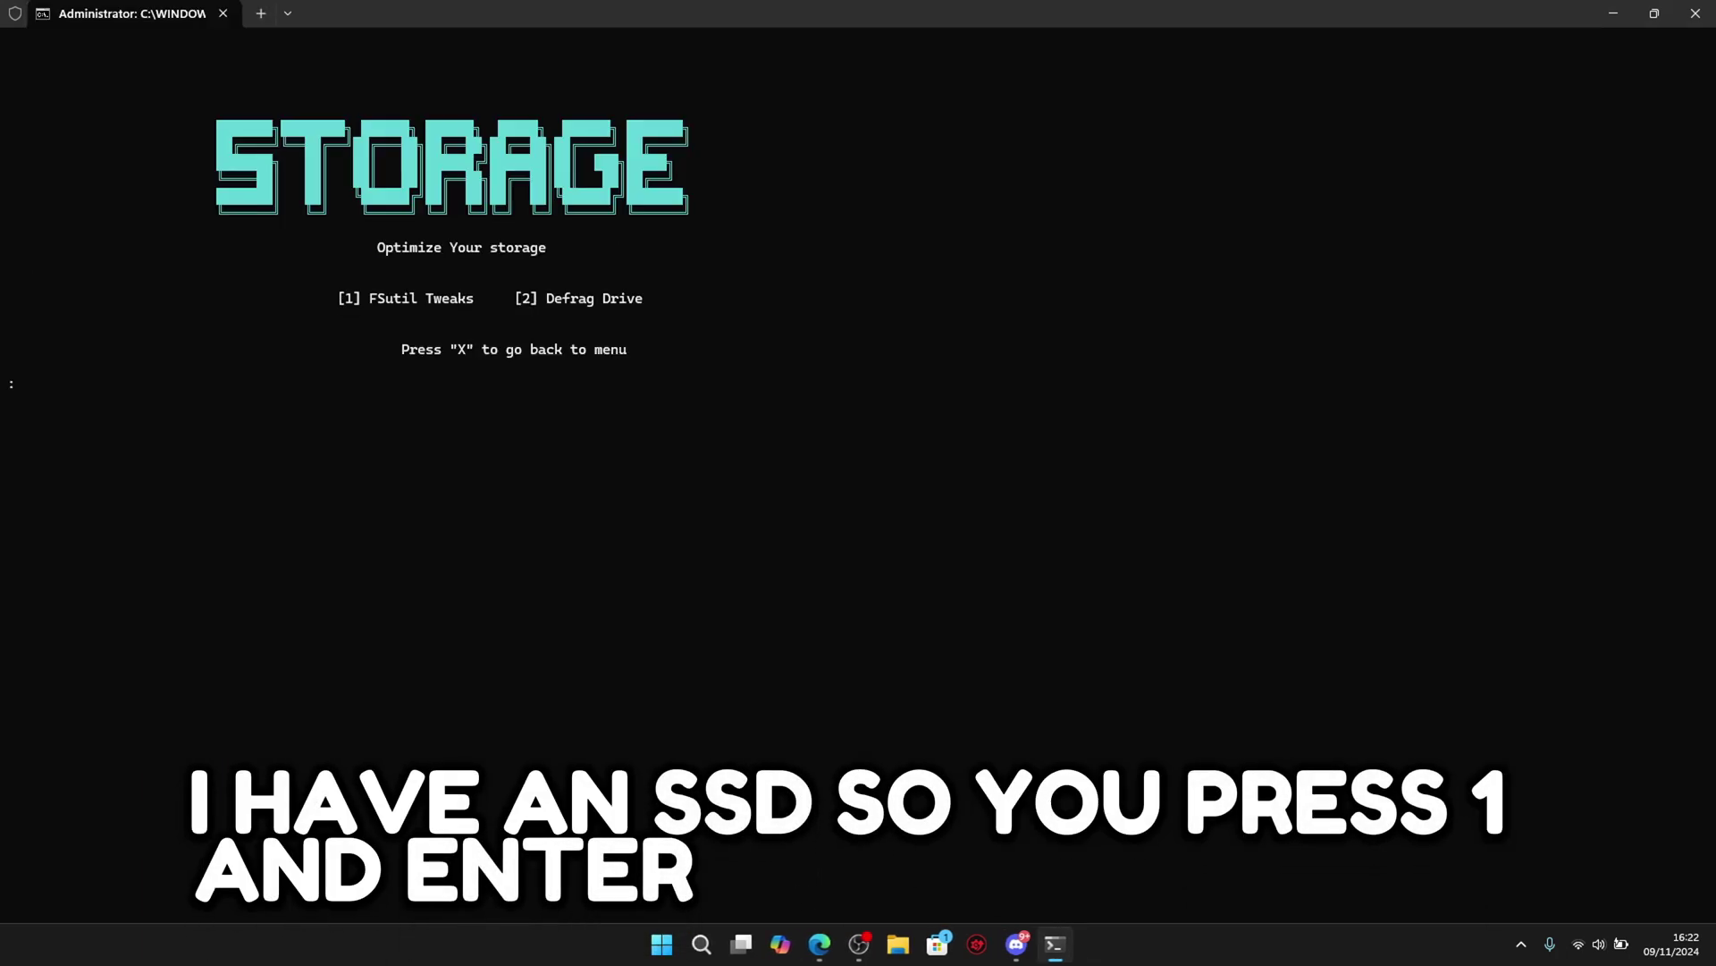
In USB Tweaks (9), run latency tweaks (1) and disable USB power saving (2), then type X
type("x")
key("Return")
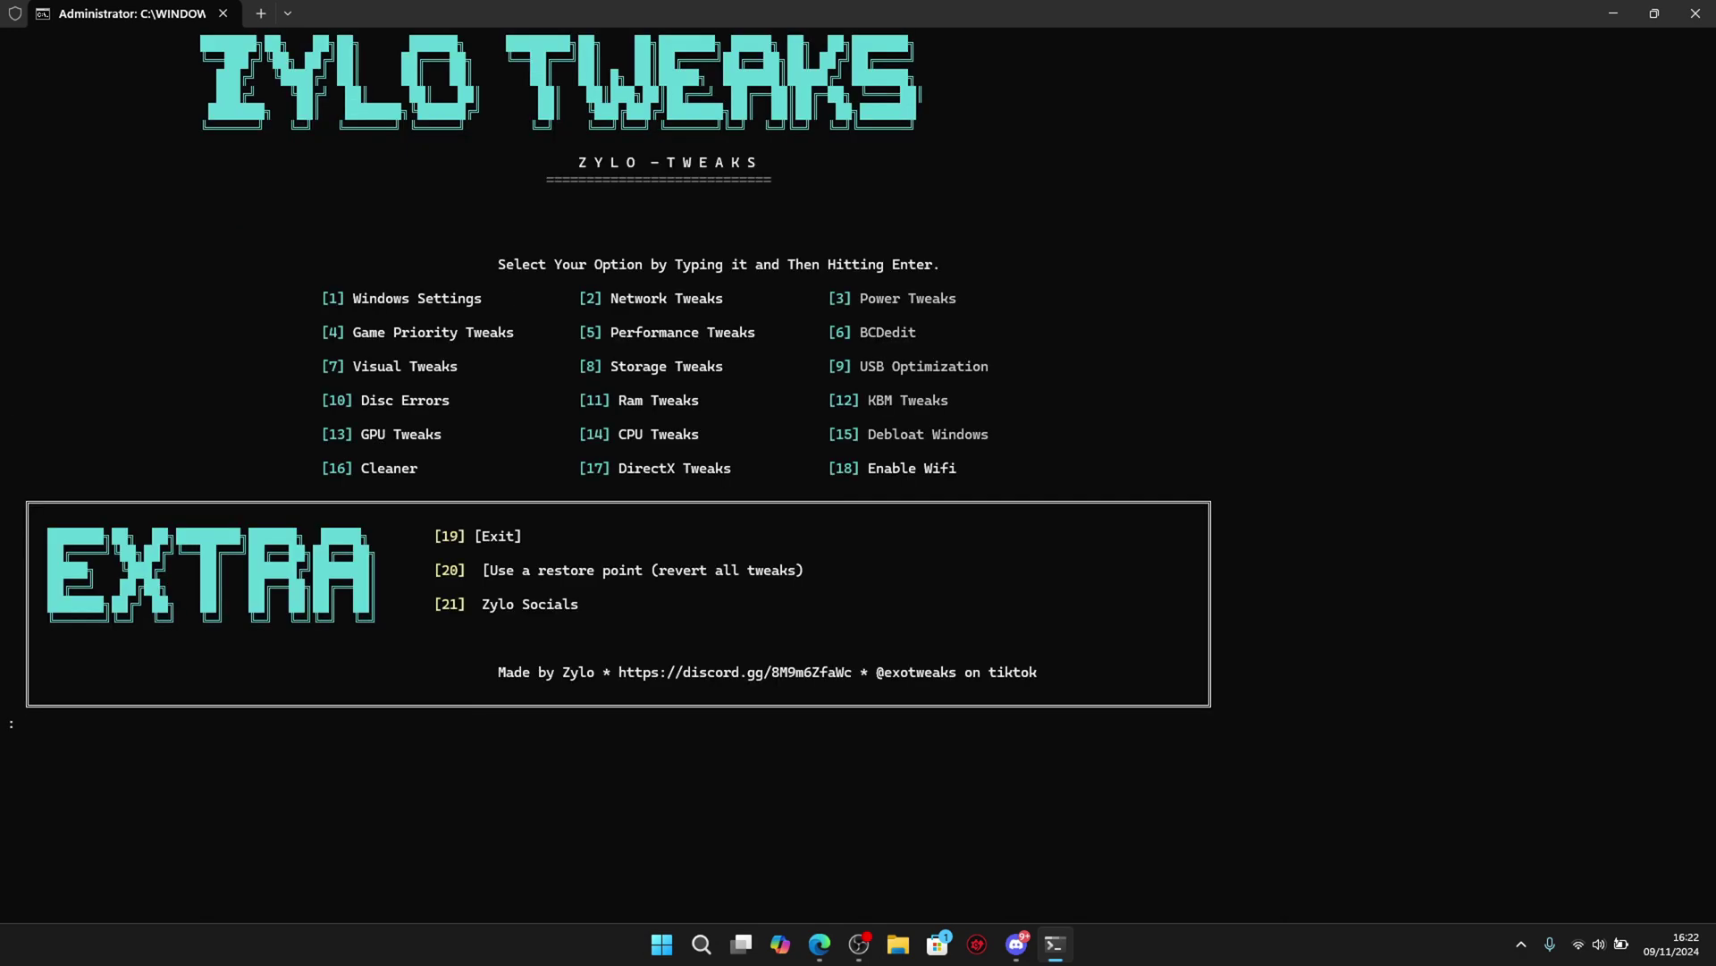
type("9")
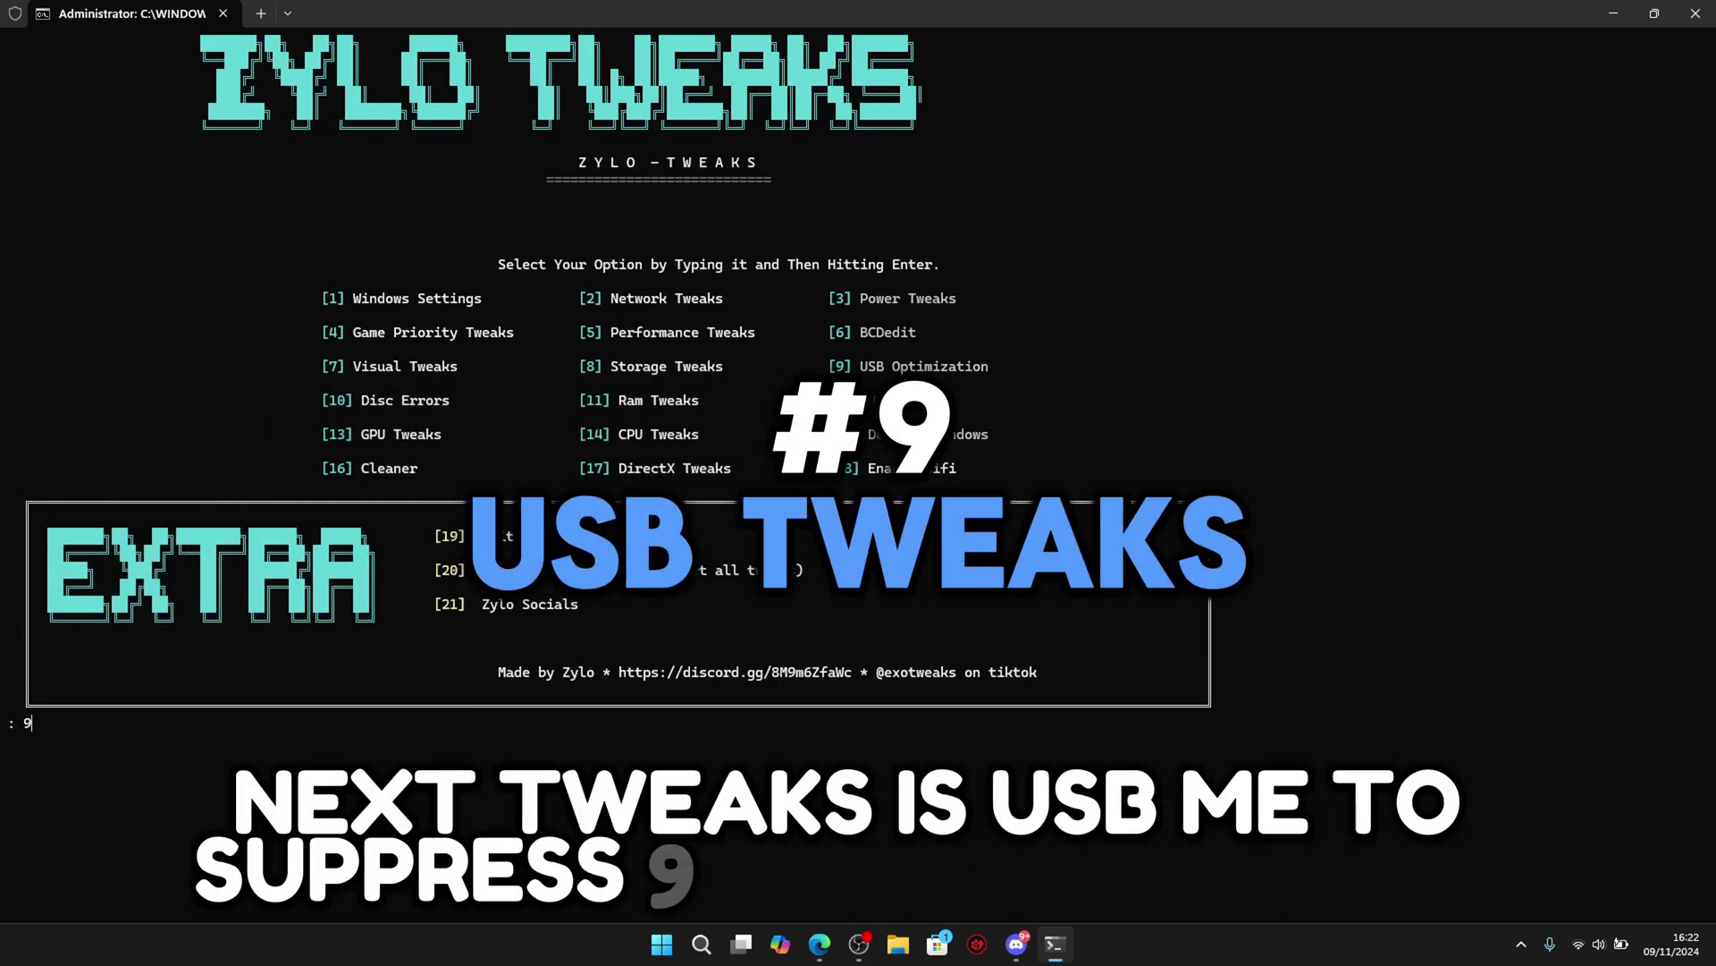
key("Return")
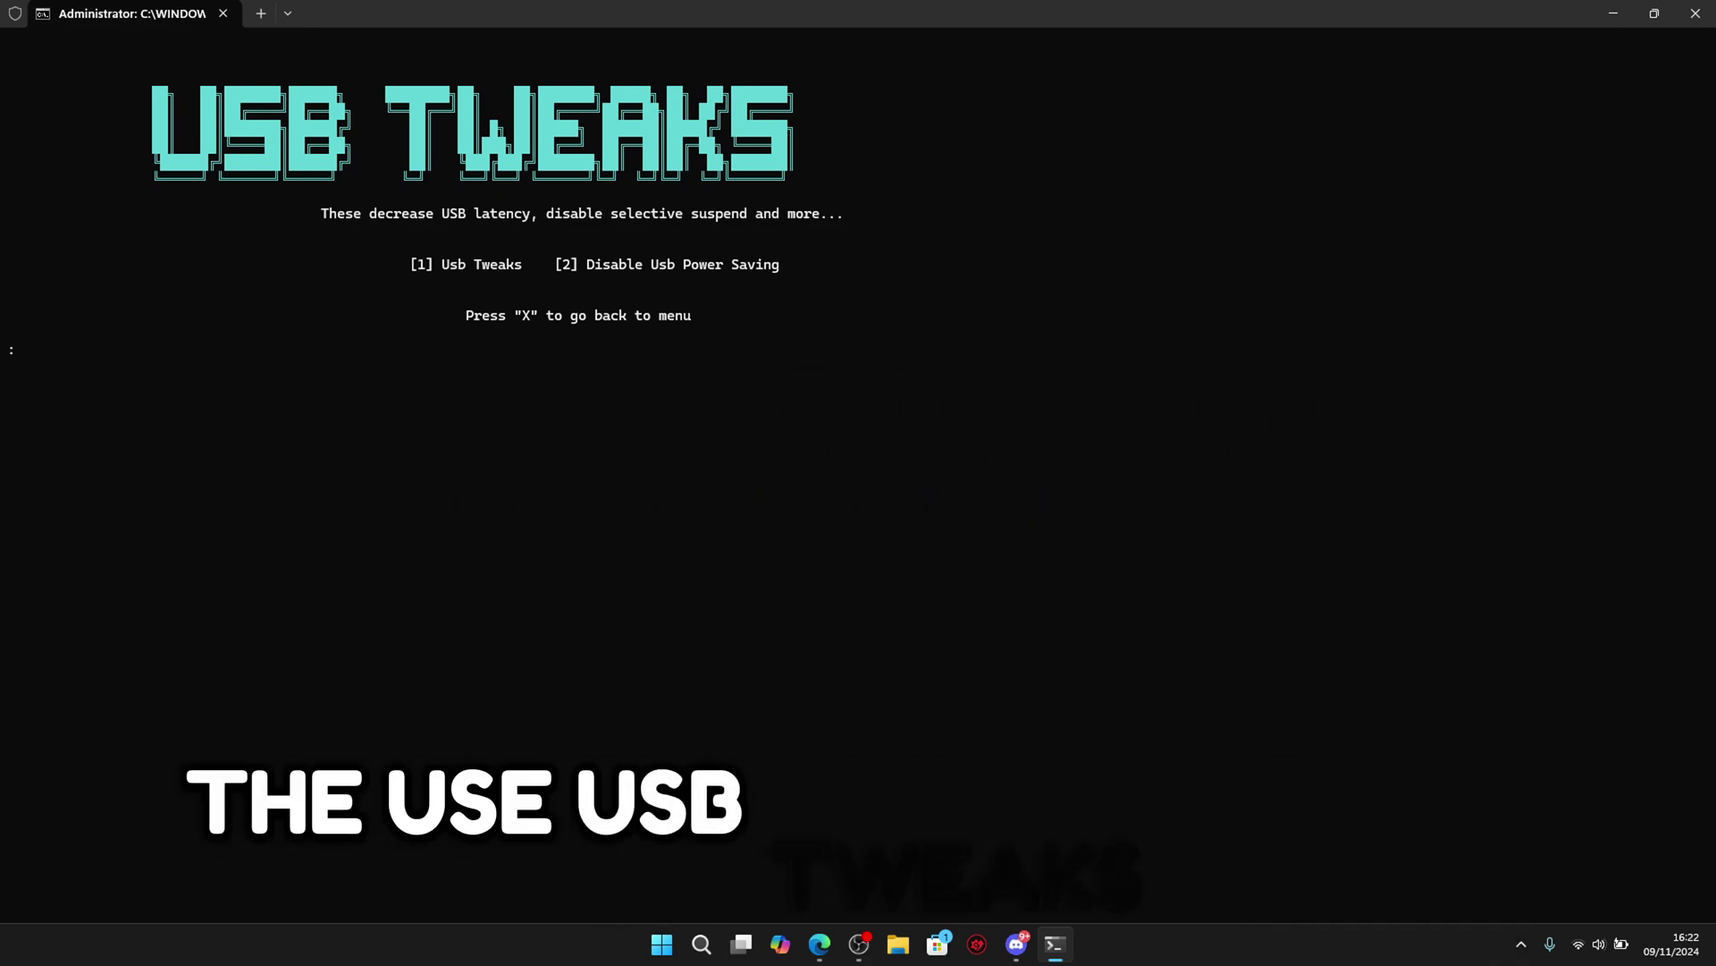
type("1")
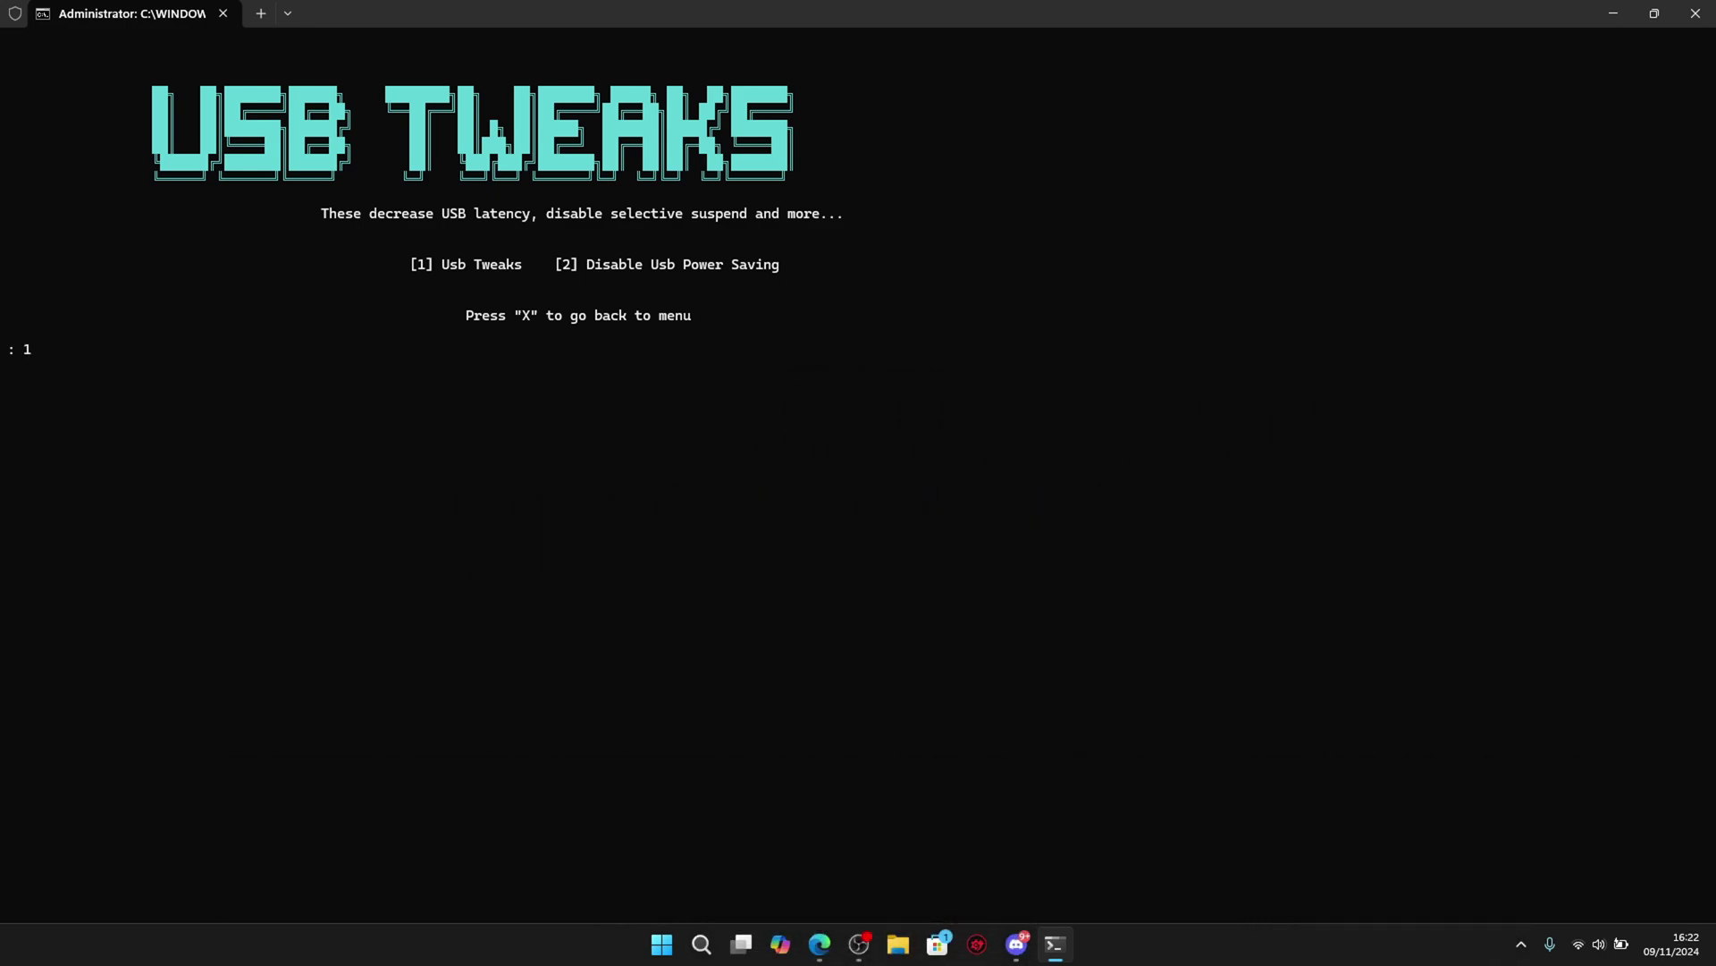
key("Return")
key("Return")
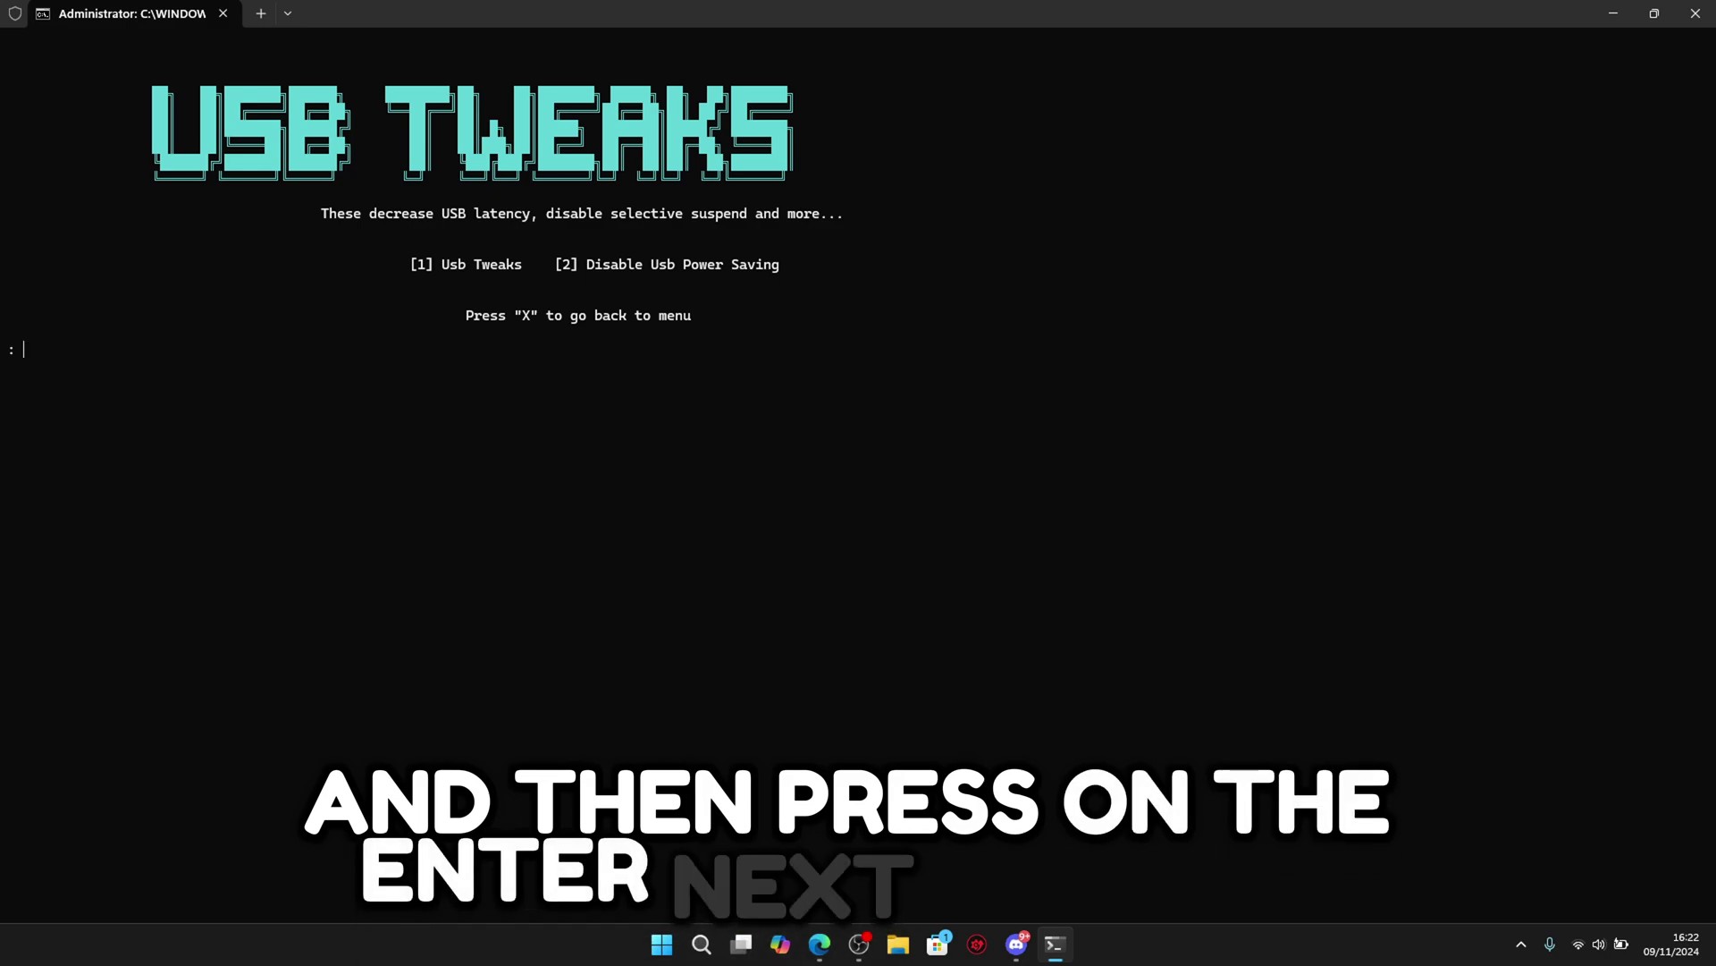
type("2")
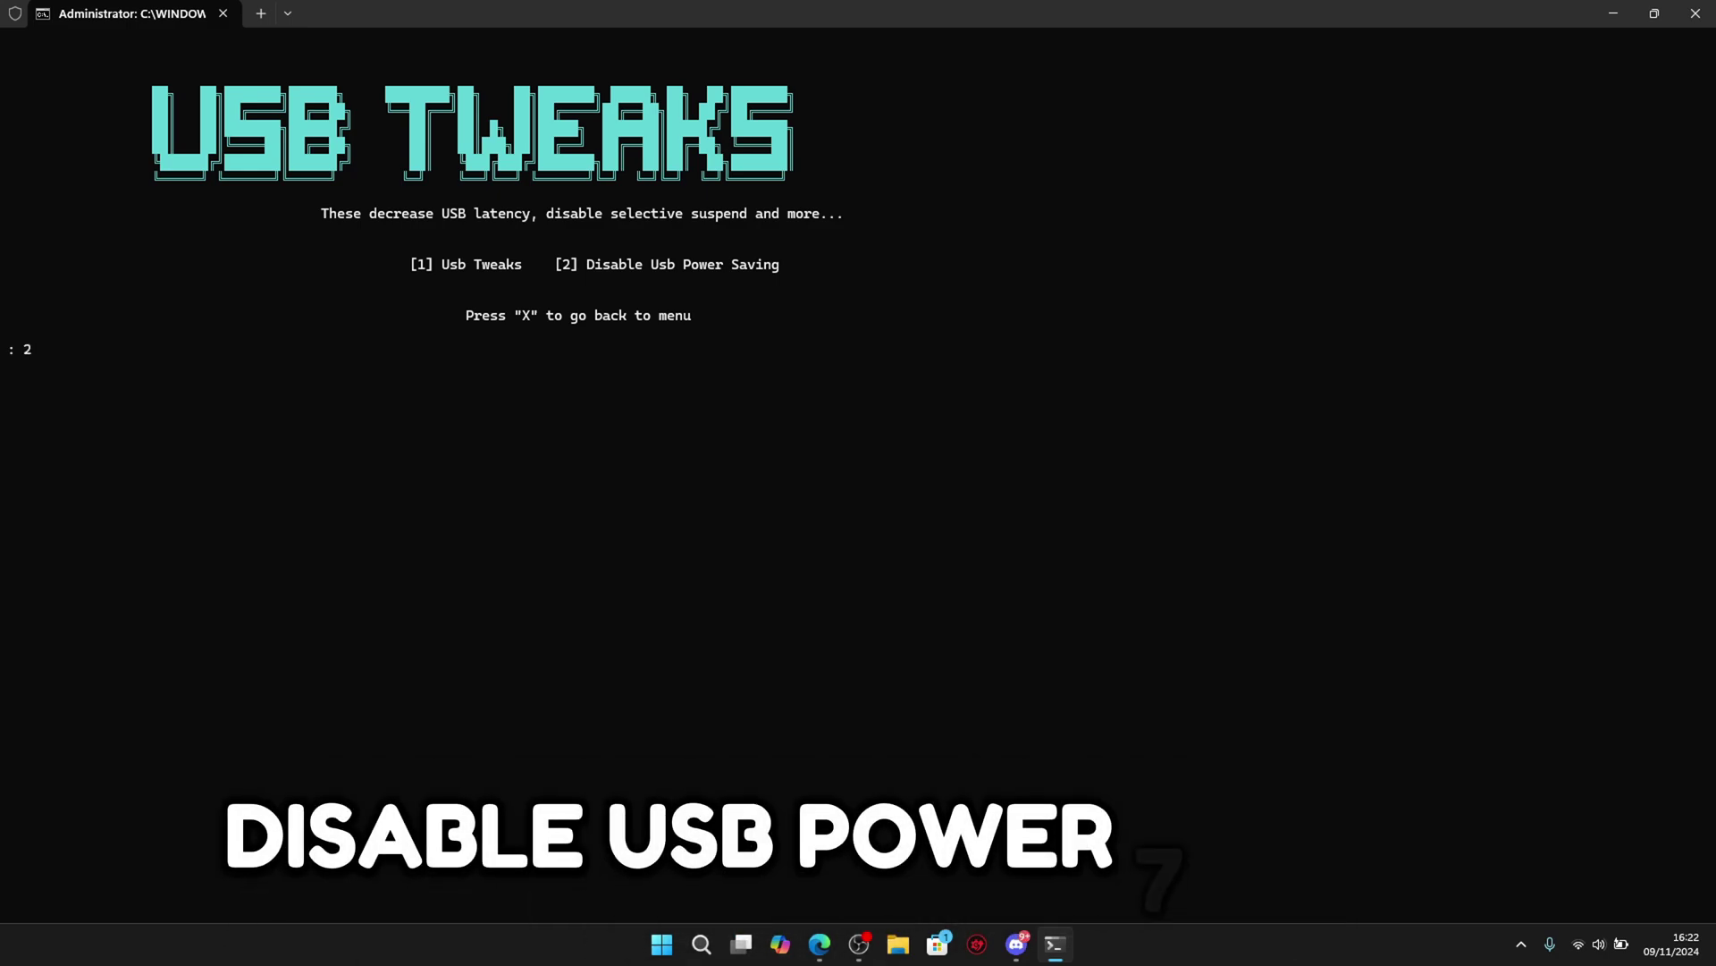
key("Return")
key("Return")
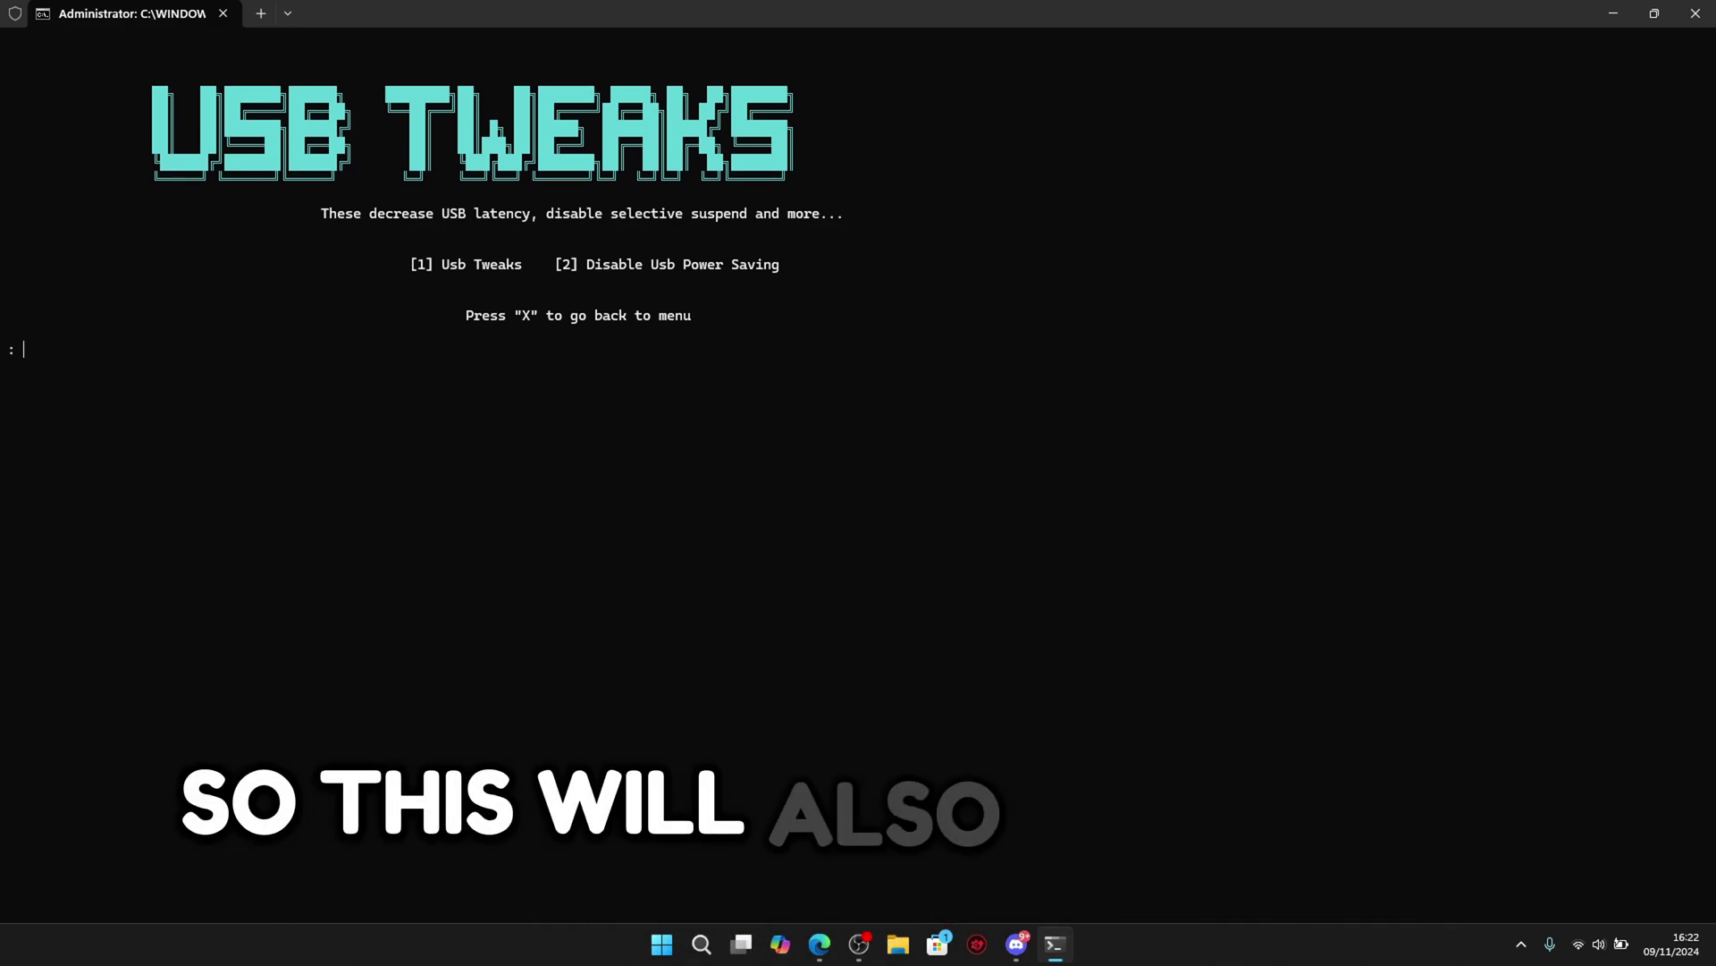
type("X")
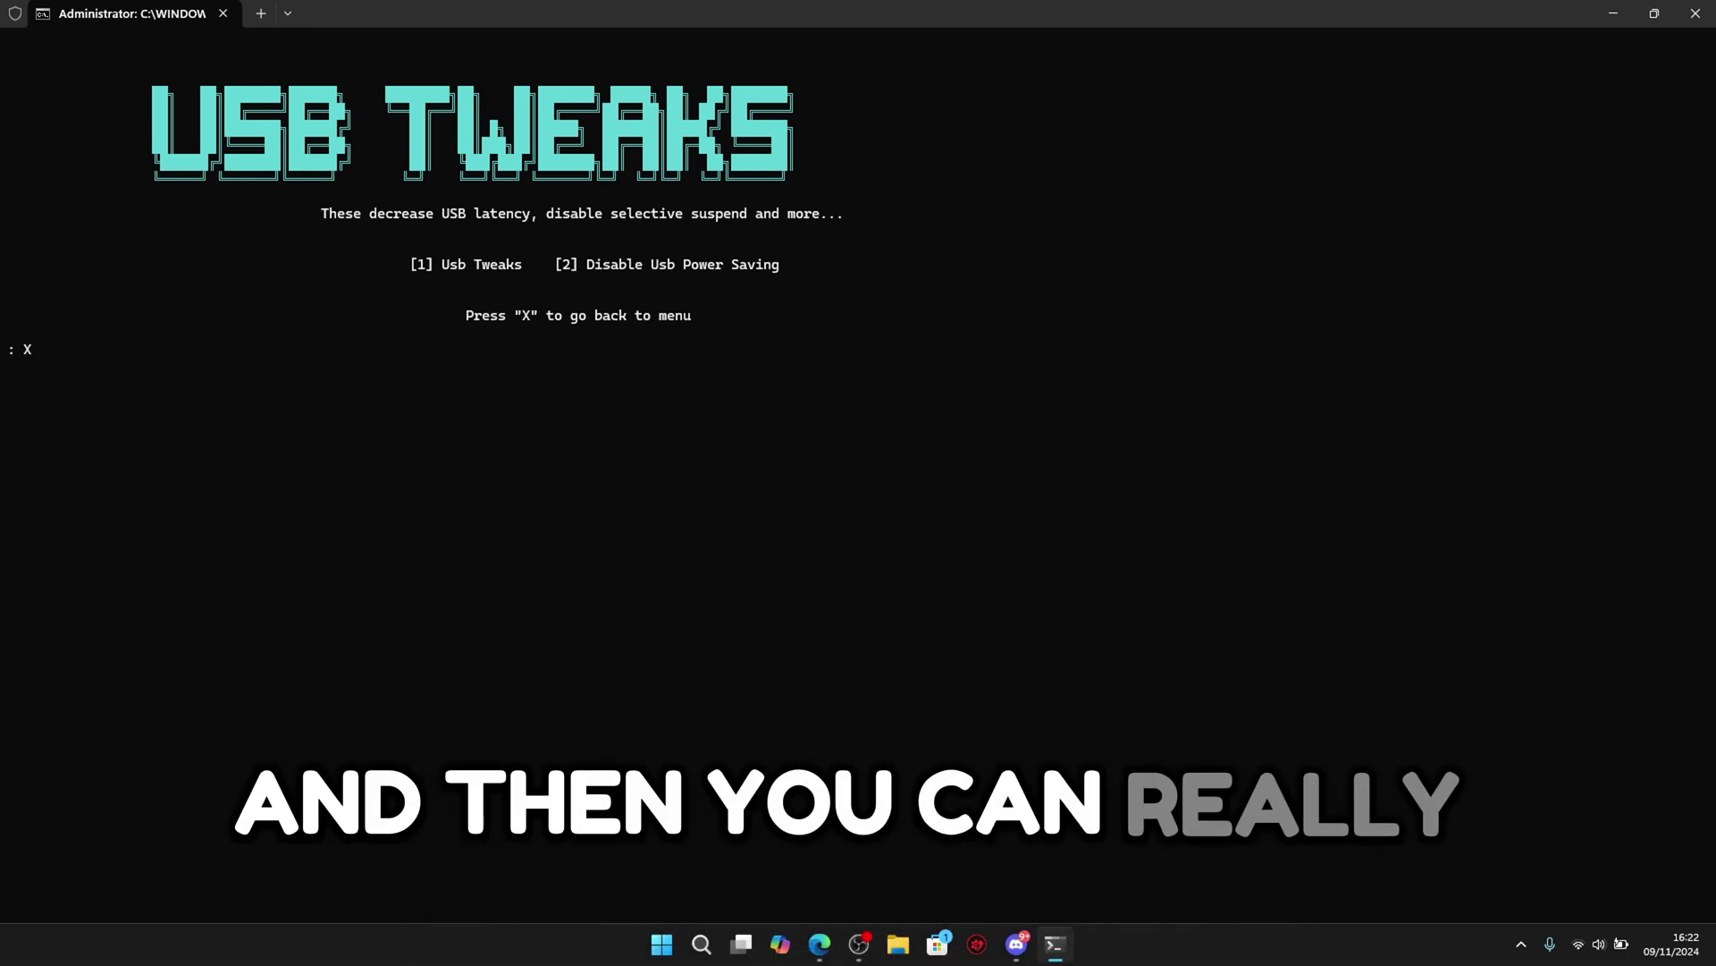
Back at the main menu, visit the Disc Errors category (10) and exit it
key("Return")
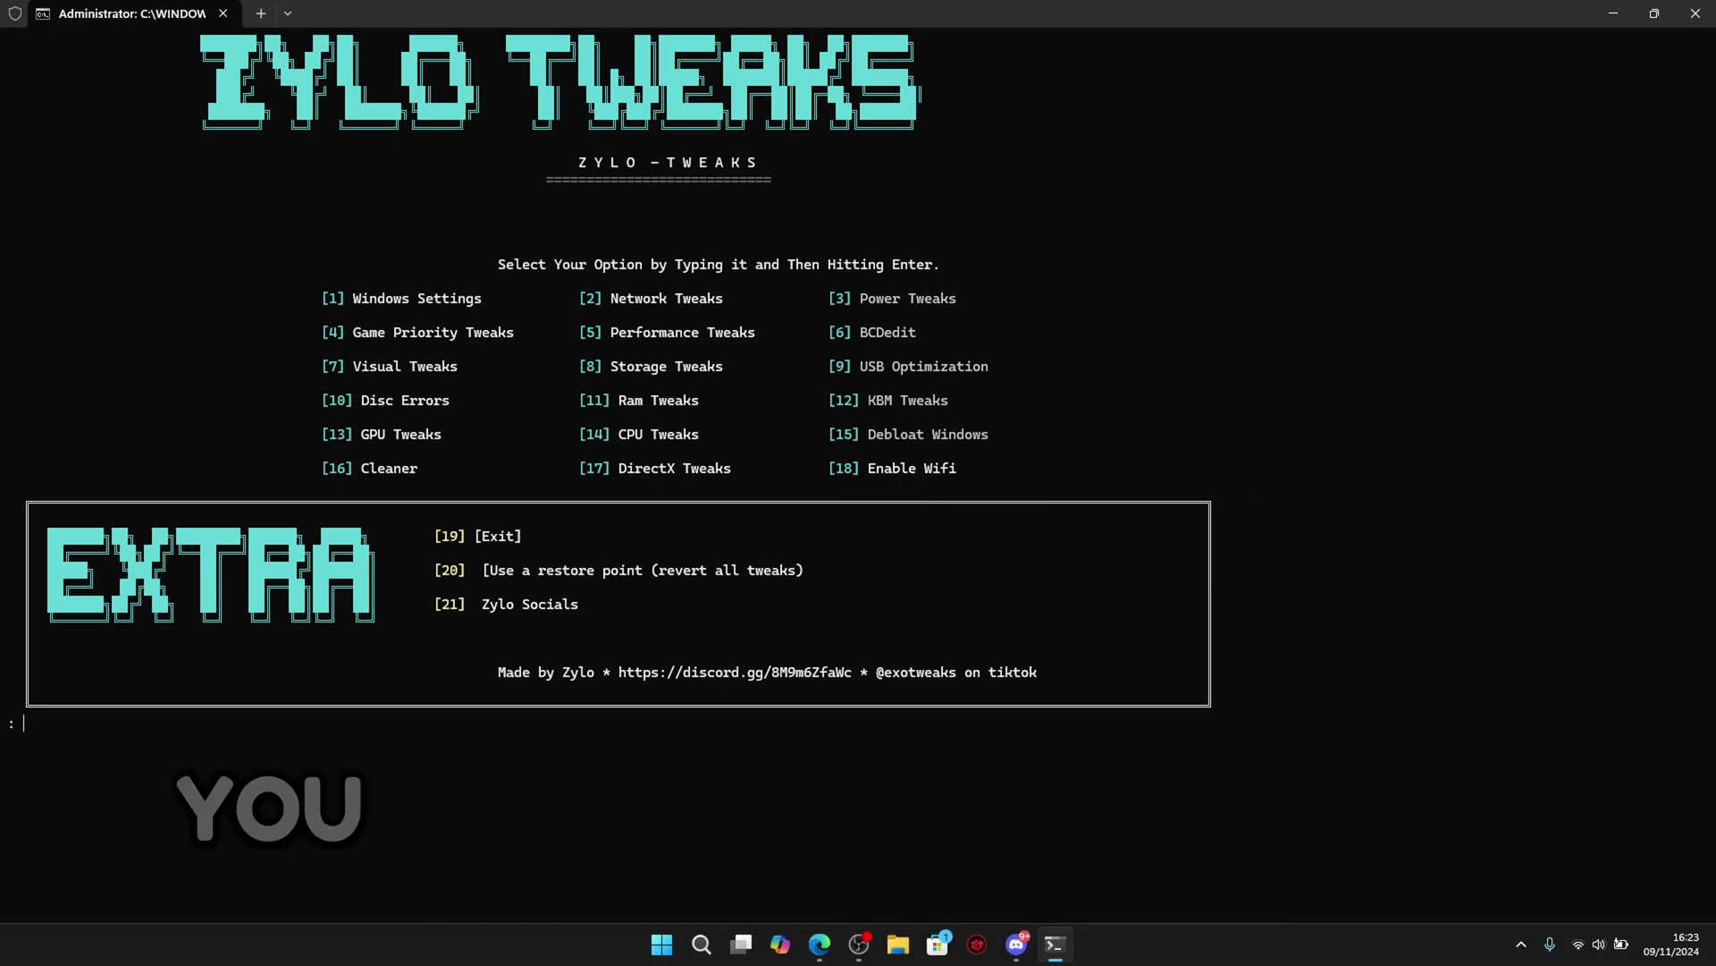
type("10")
key("Return")
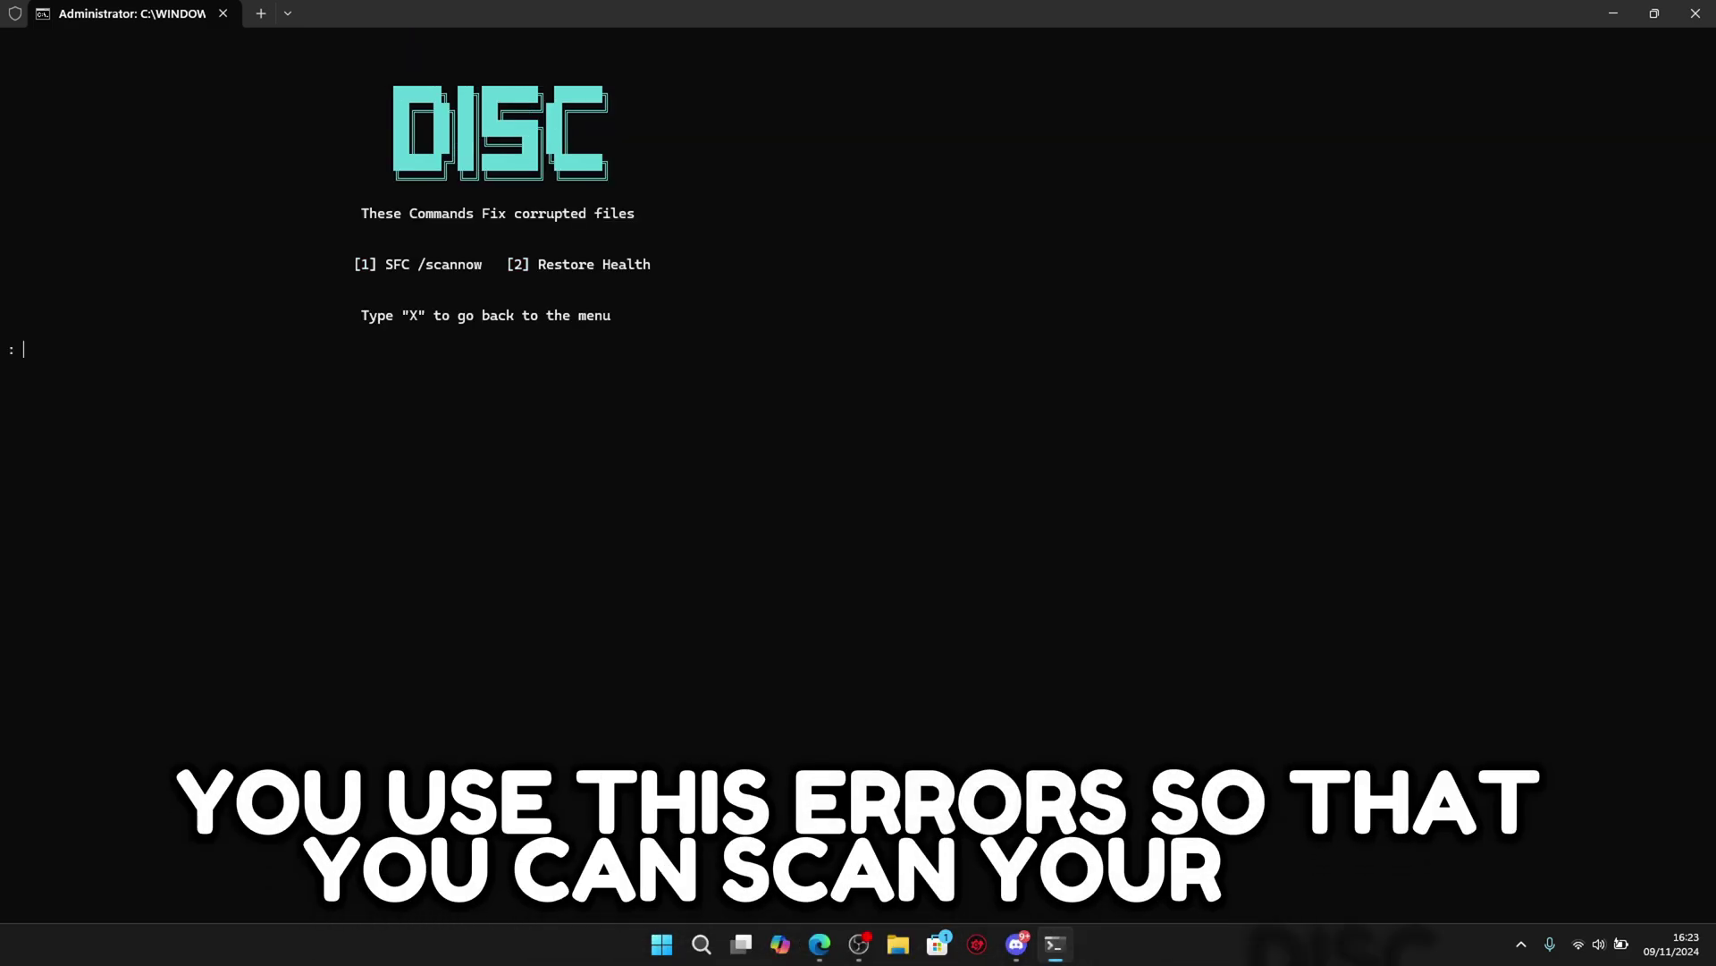
type("x")
key("Return")
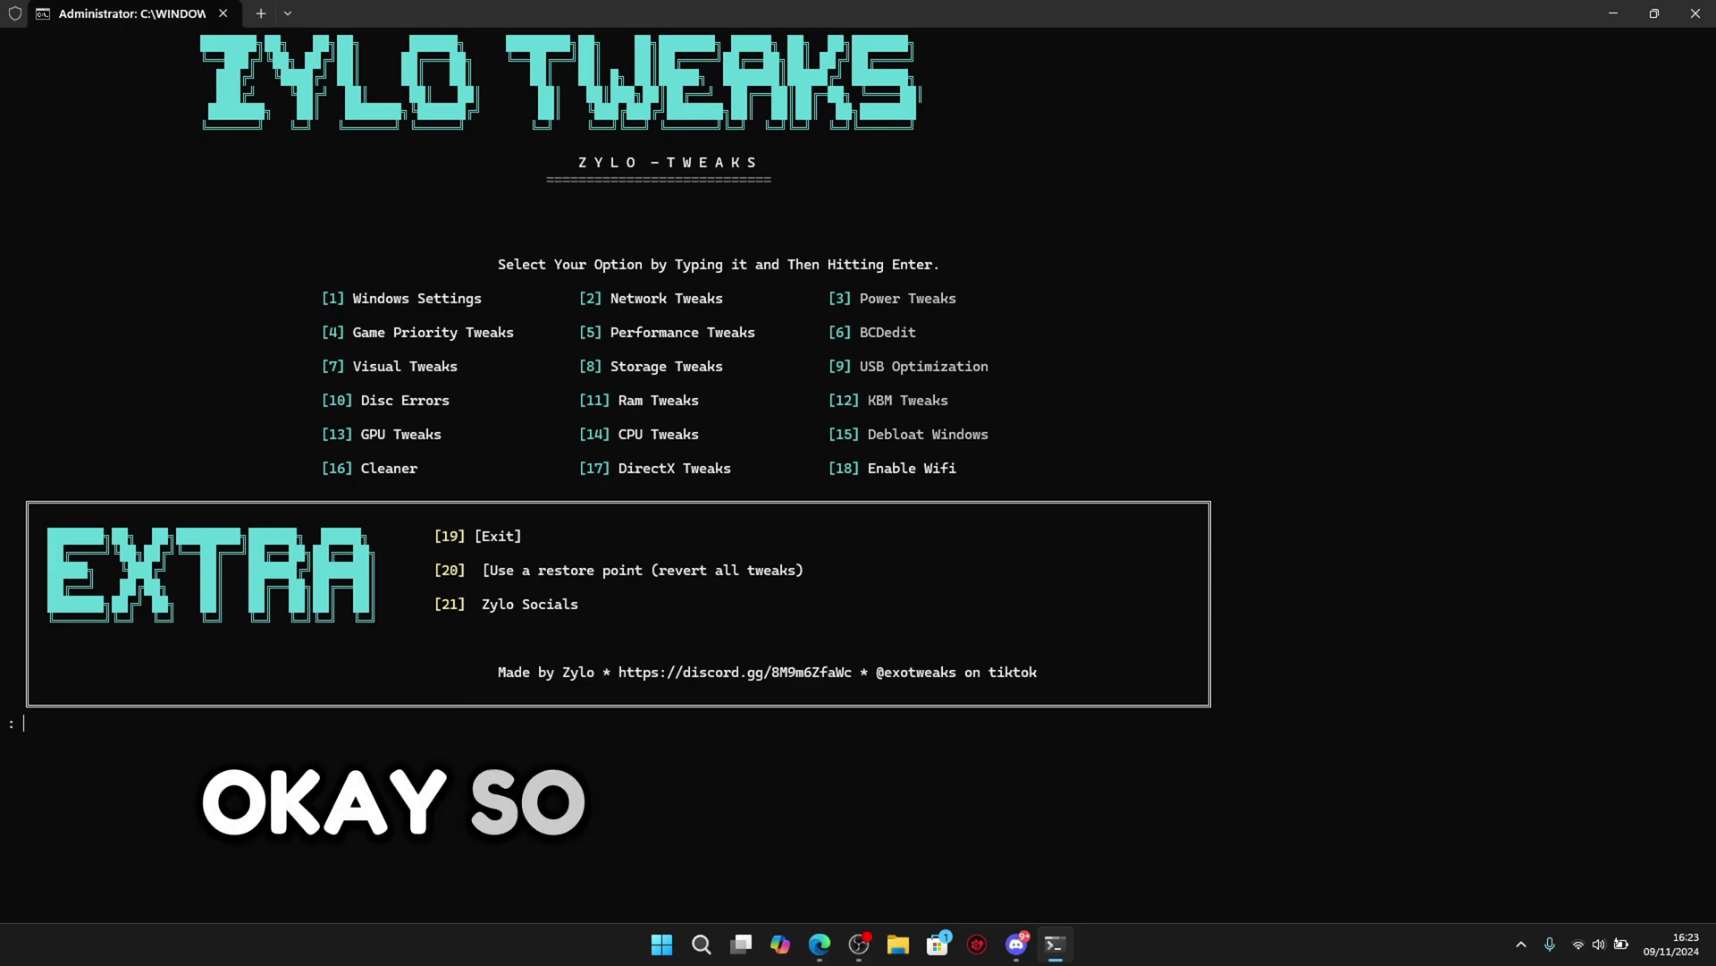
Open Ram Tweaks' Svc Split Host (11, 1) and confirm 8 GB of RAM in Task Manager
type("11")
key("Return")
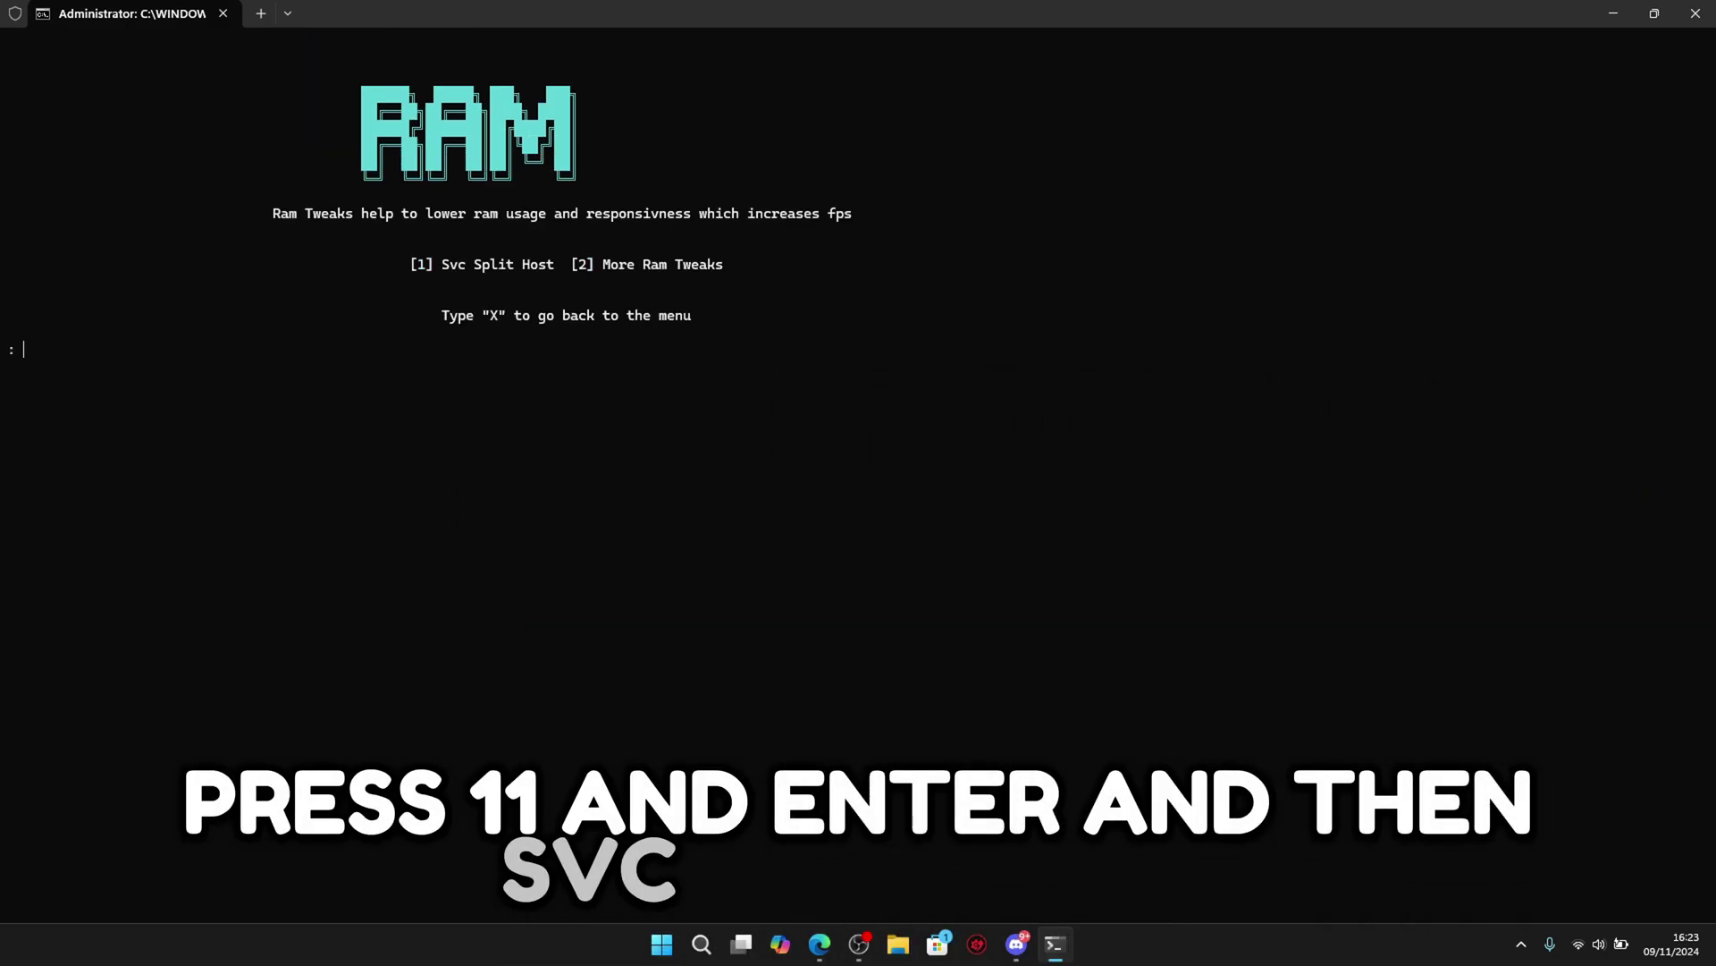
type("1")
key("Return")
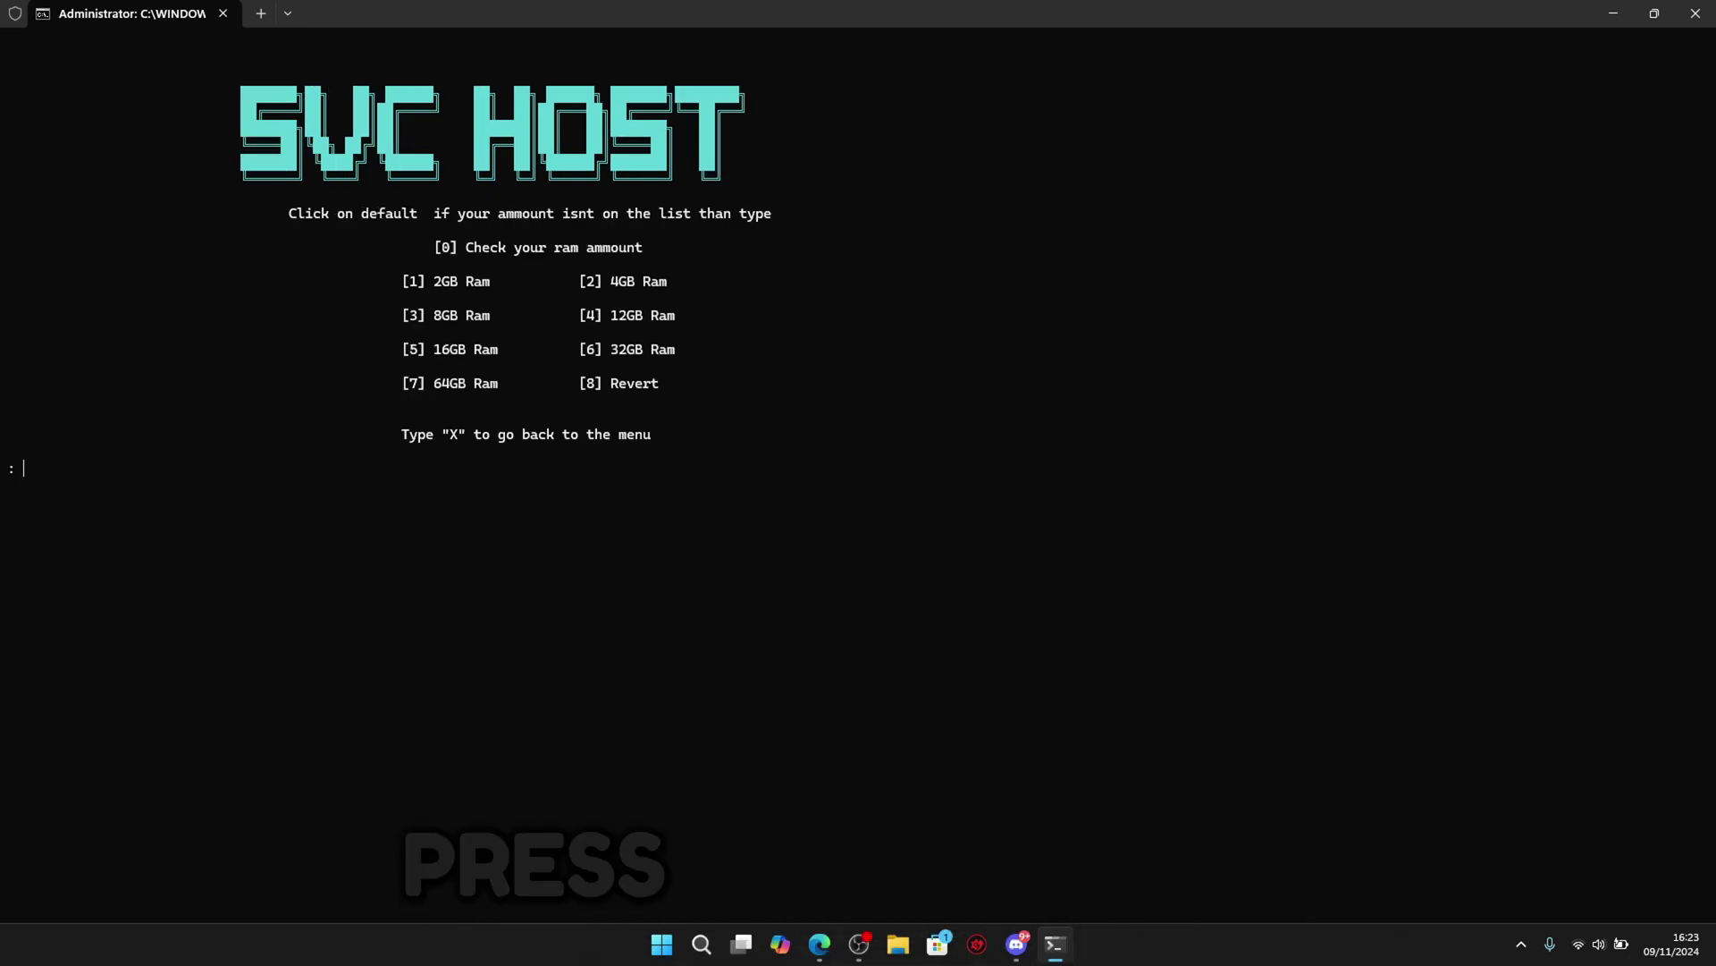
type("0")
key("Return")
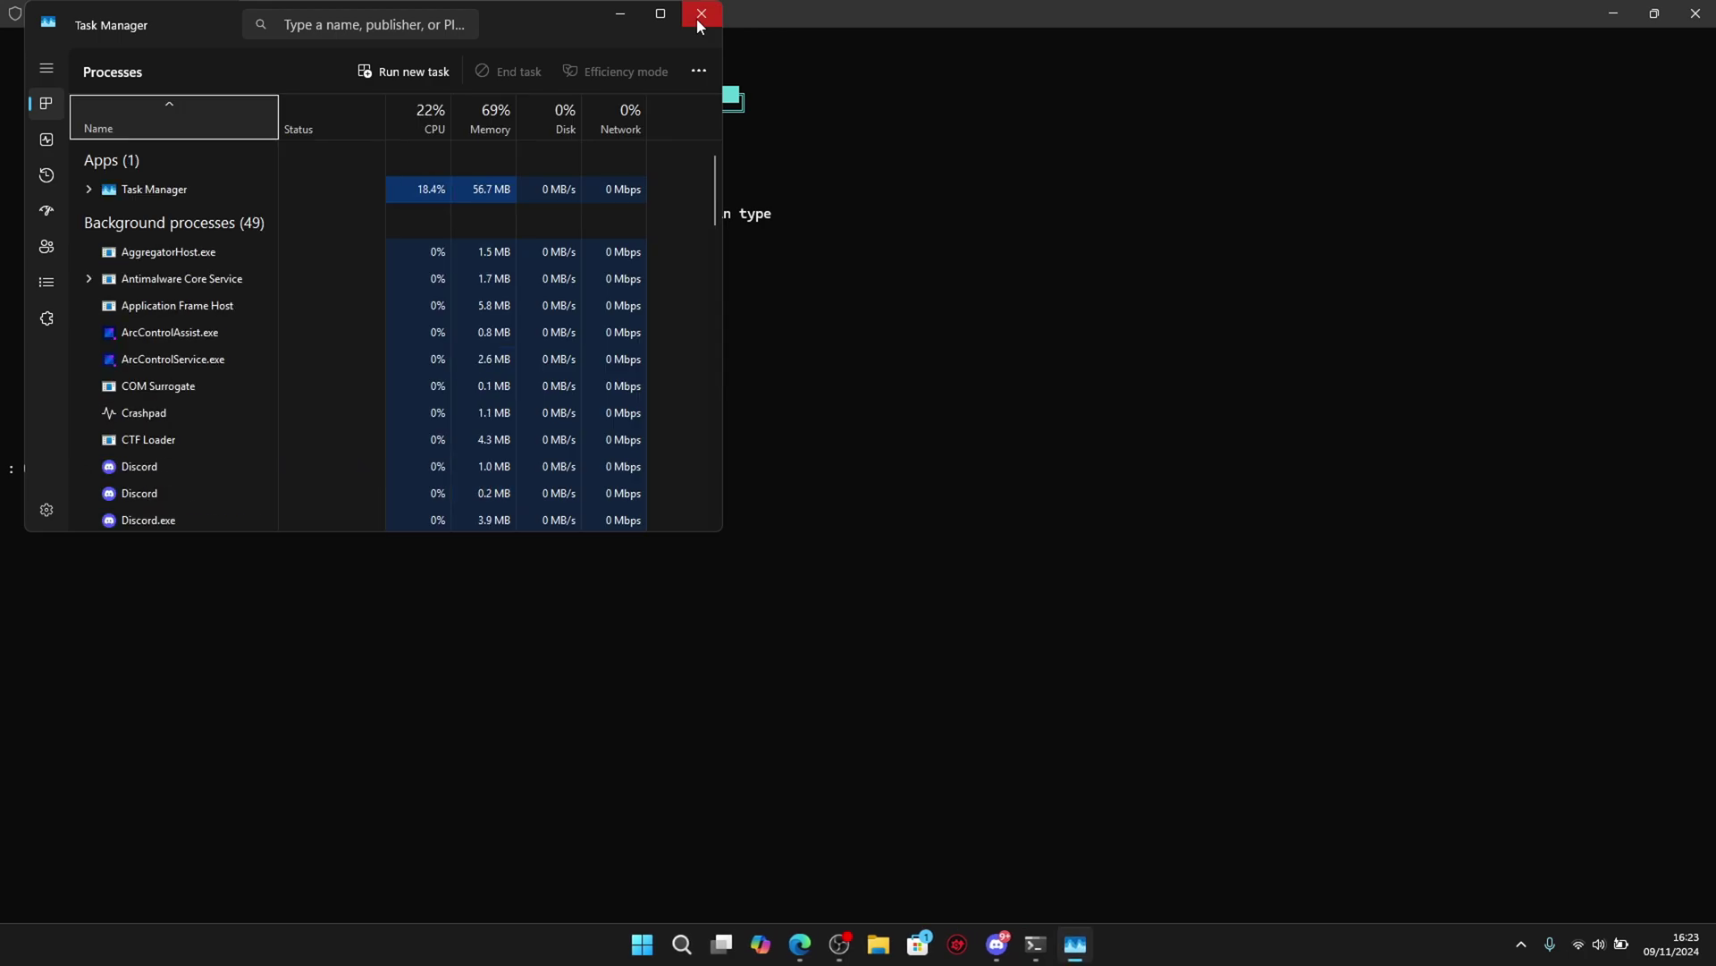
left_click(47, 140)
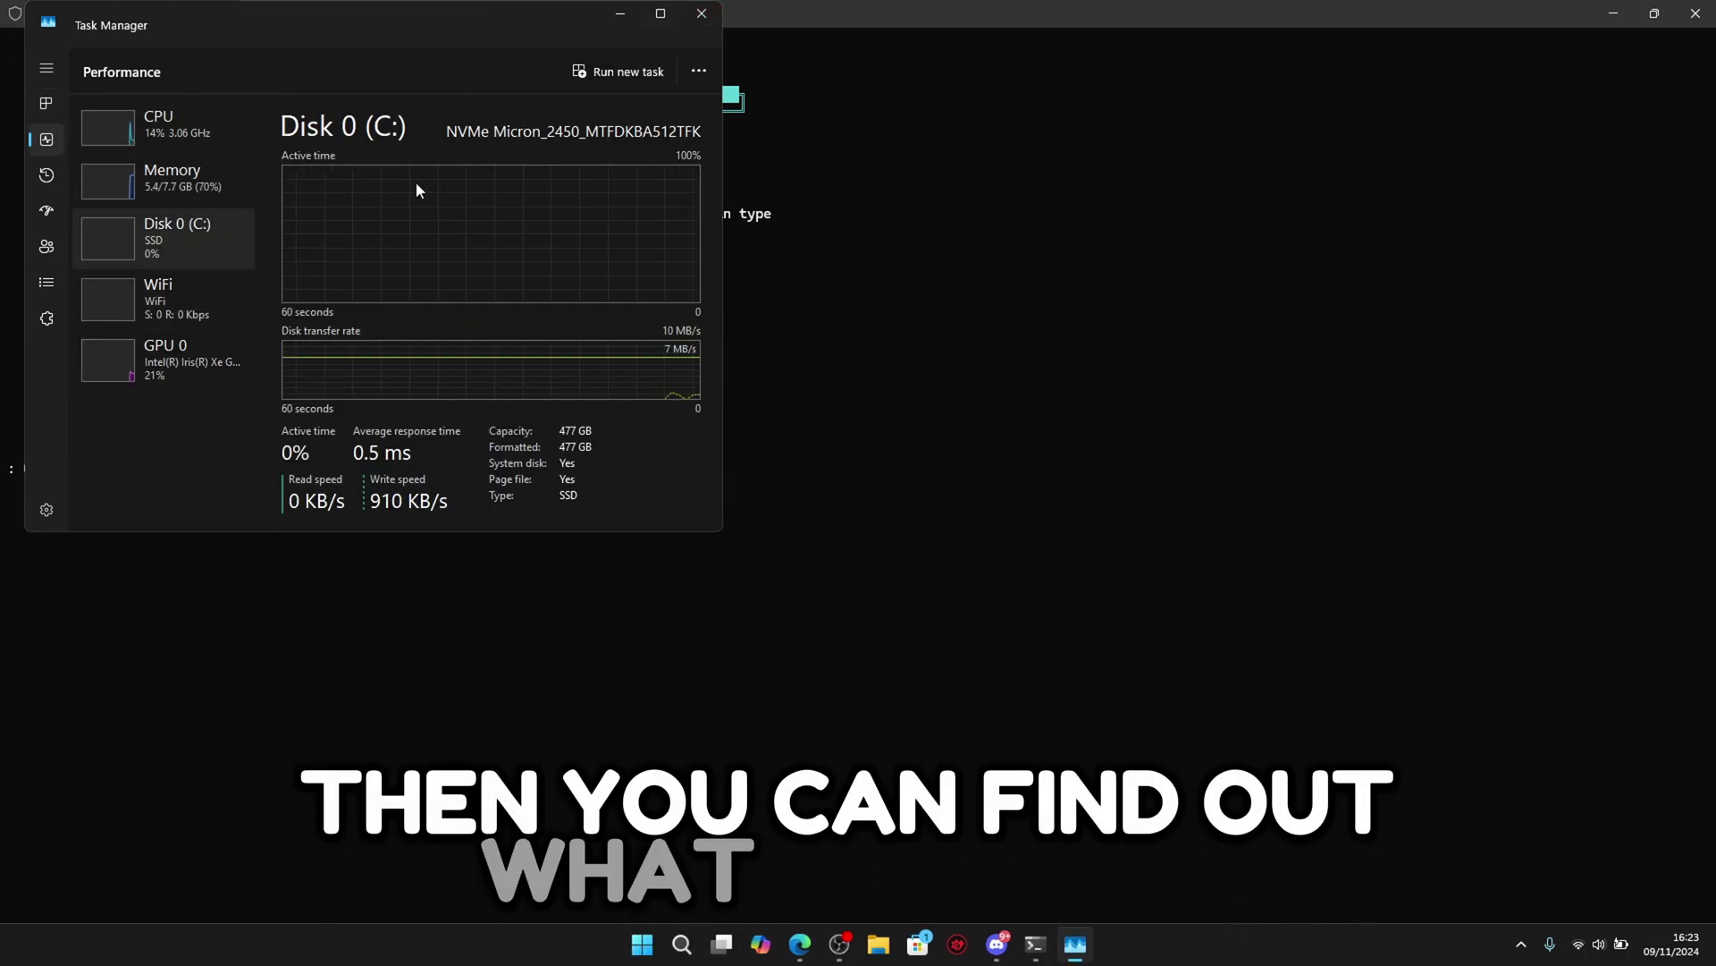
left_click(177, 196)
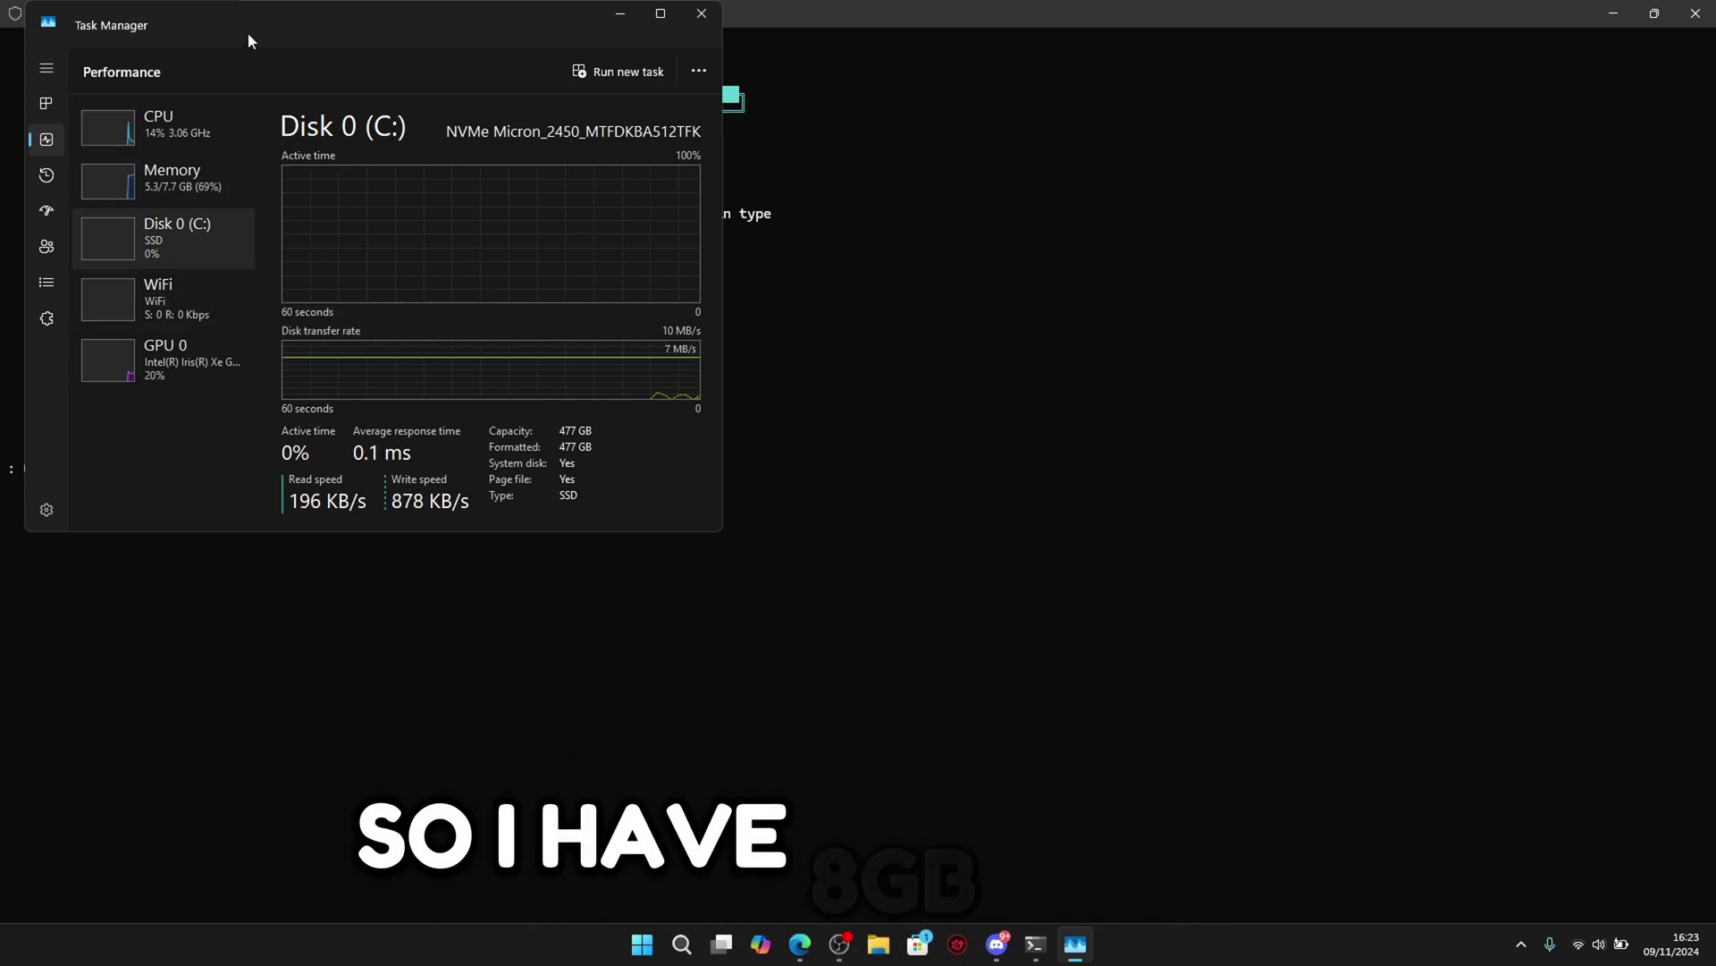
left_click(702, 13)
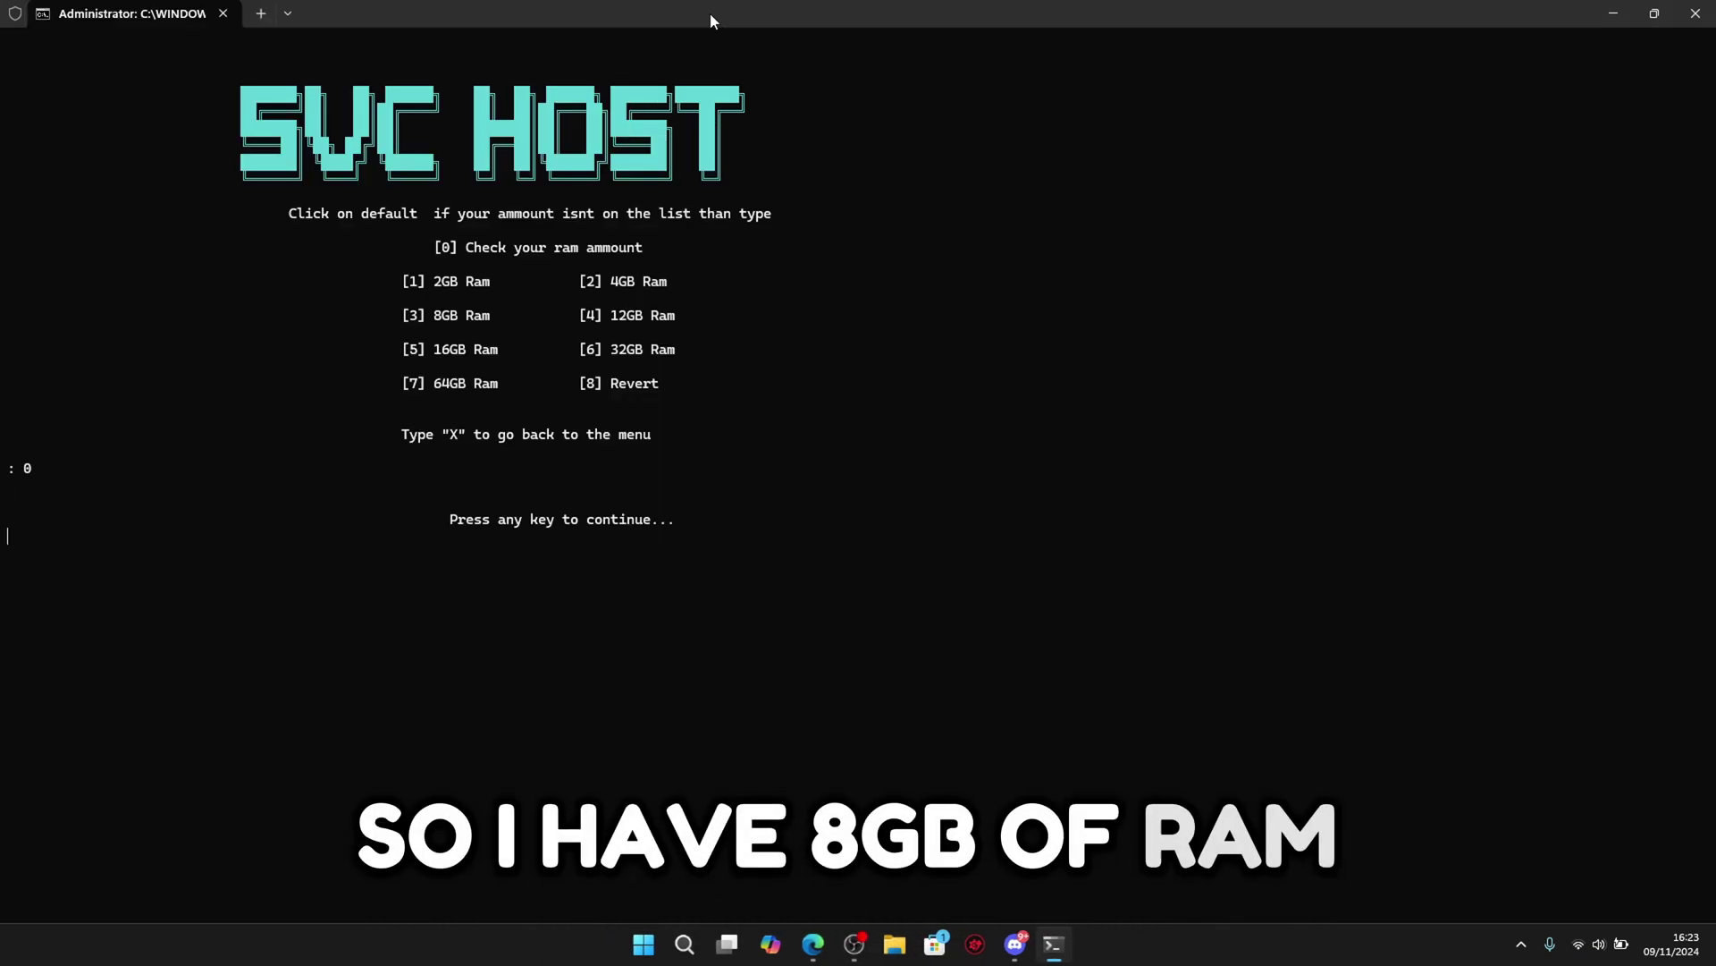
key("Return")
Apply the 8GB Svc Split Host setting (option 3) and return to the main menu
type("1")
key("Return")
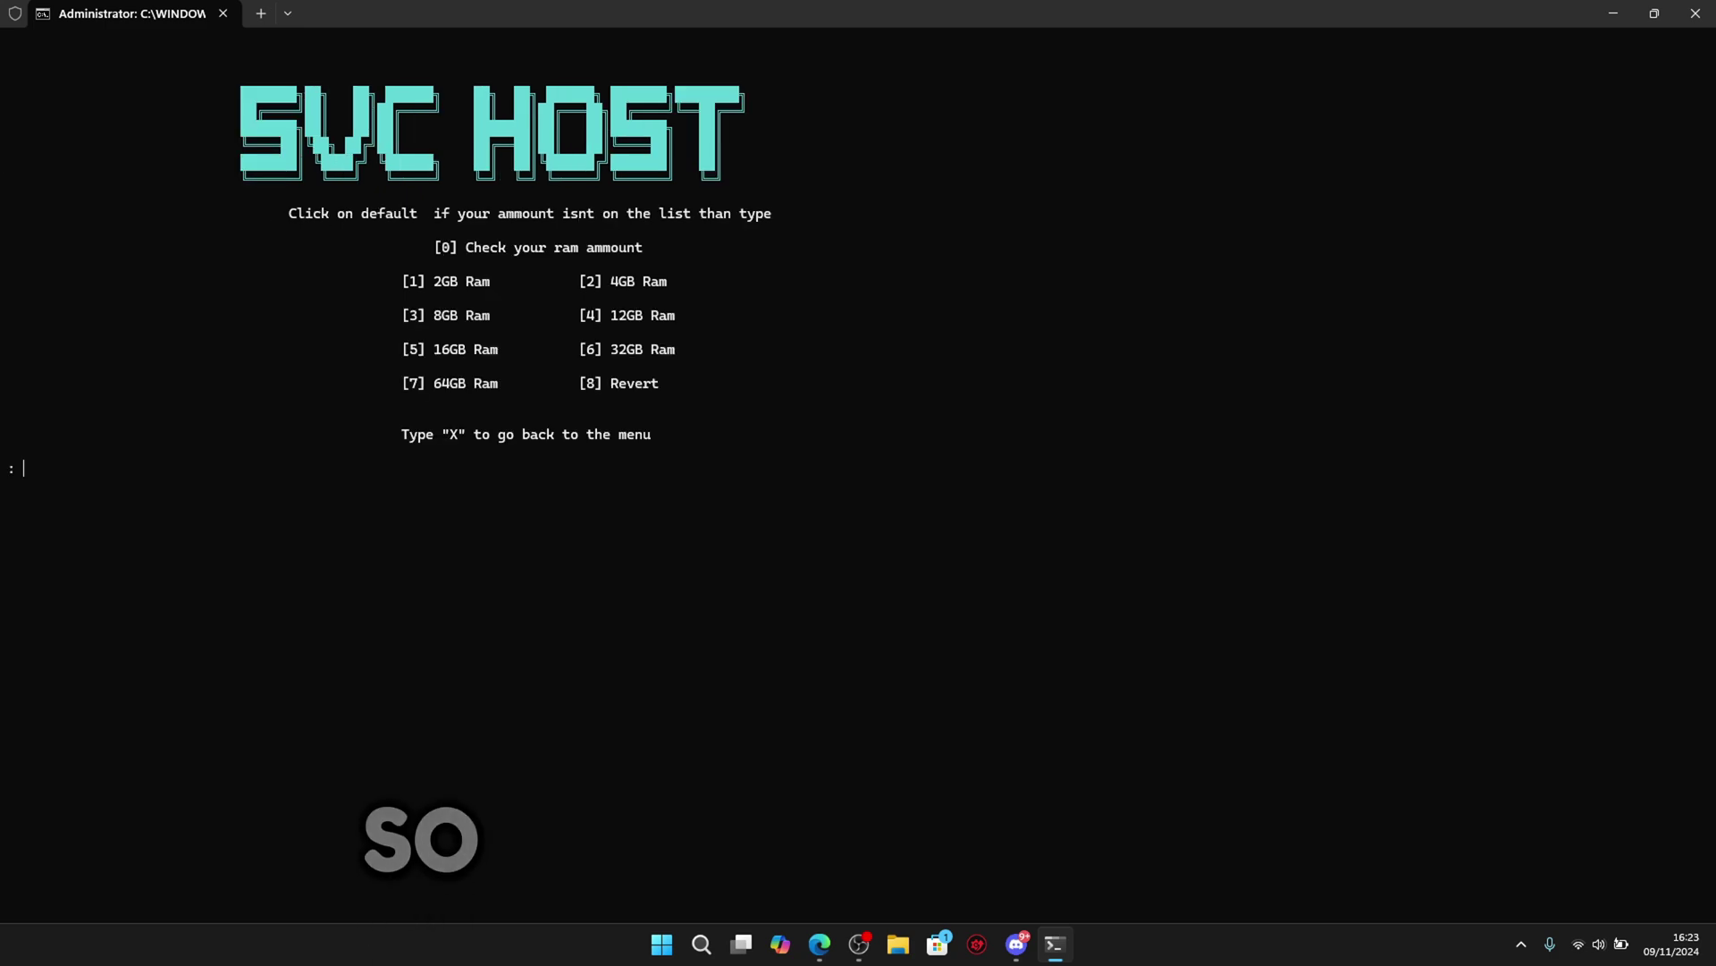
type("3")
key("Return")
key("Return")
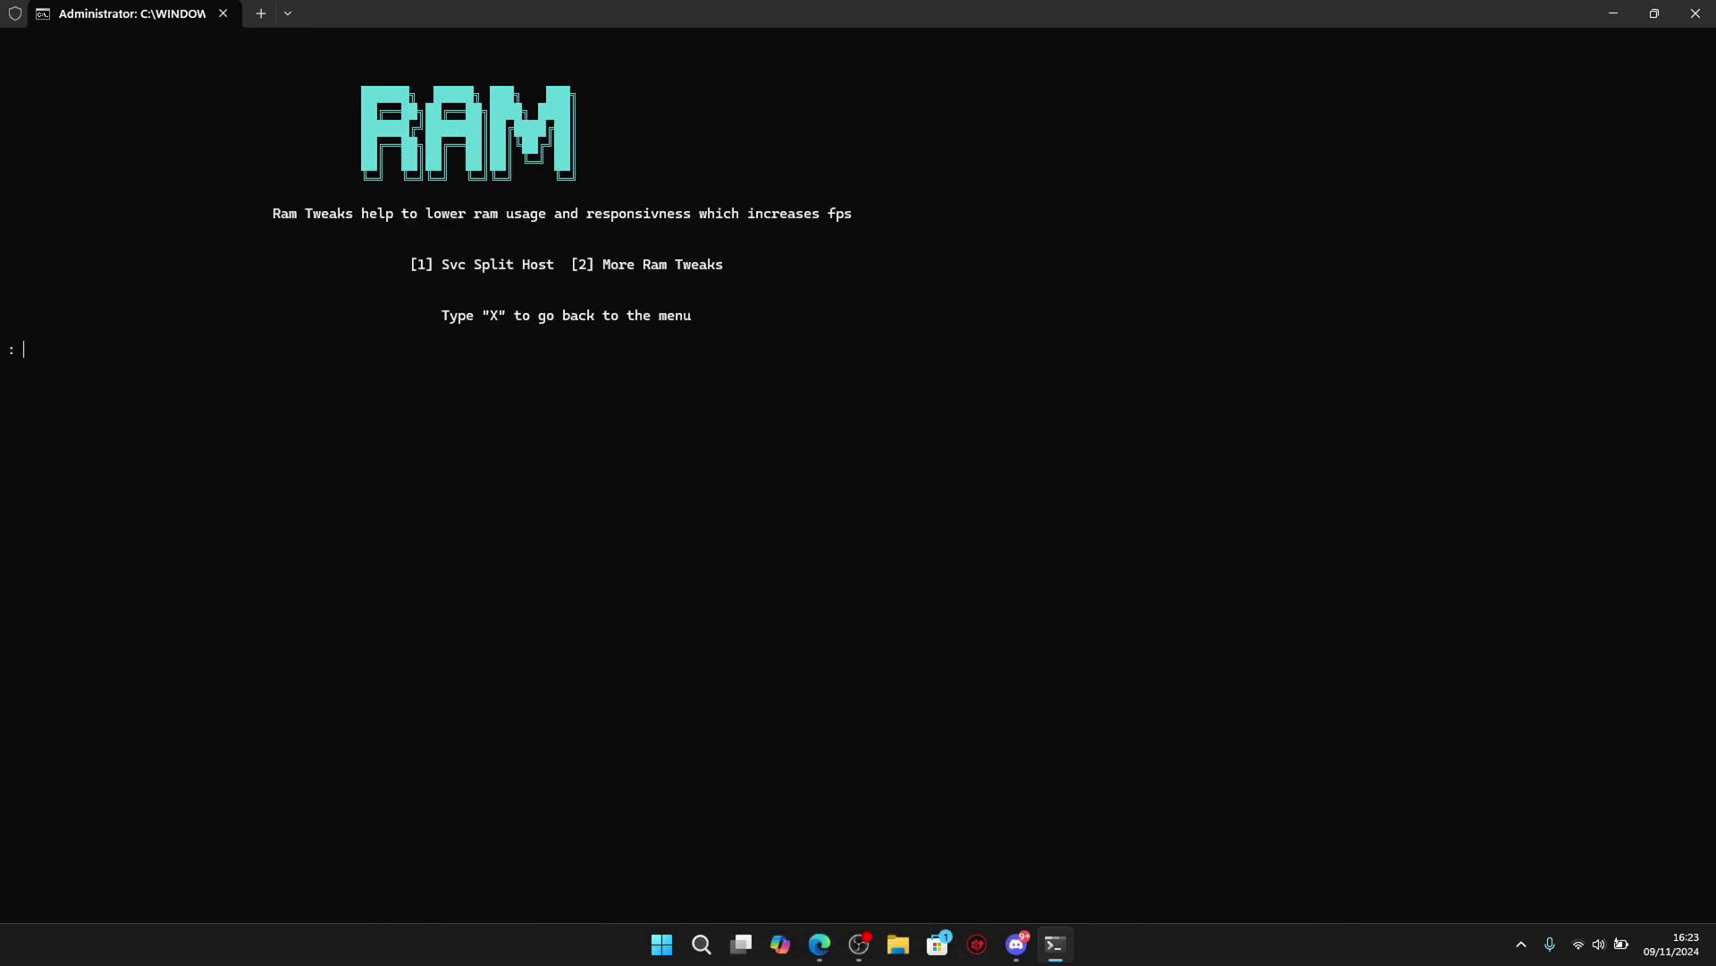
type("x")
key("Return")
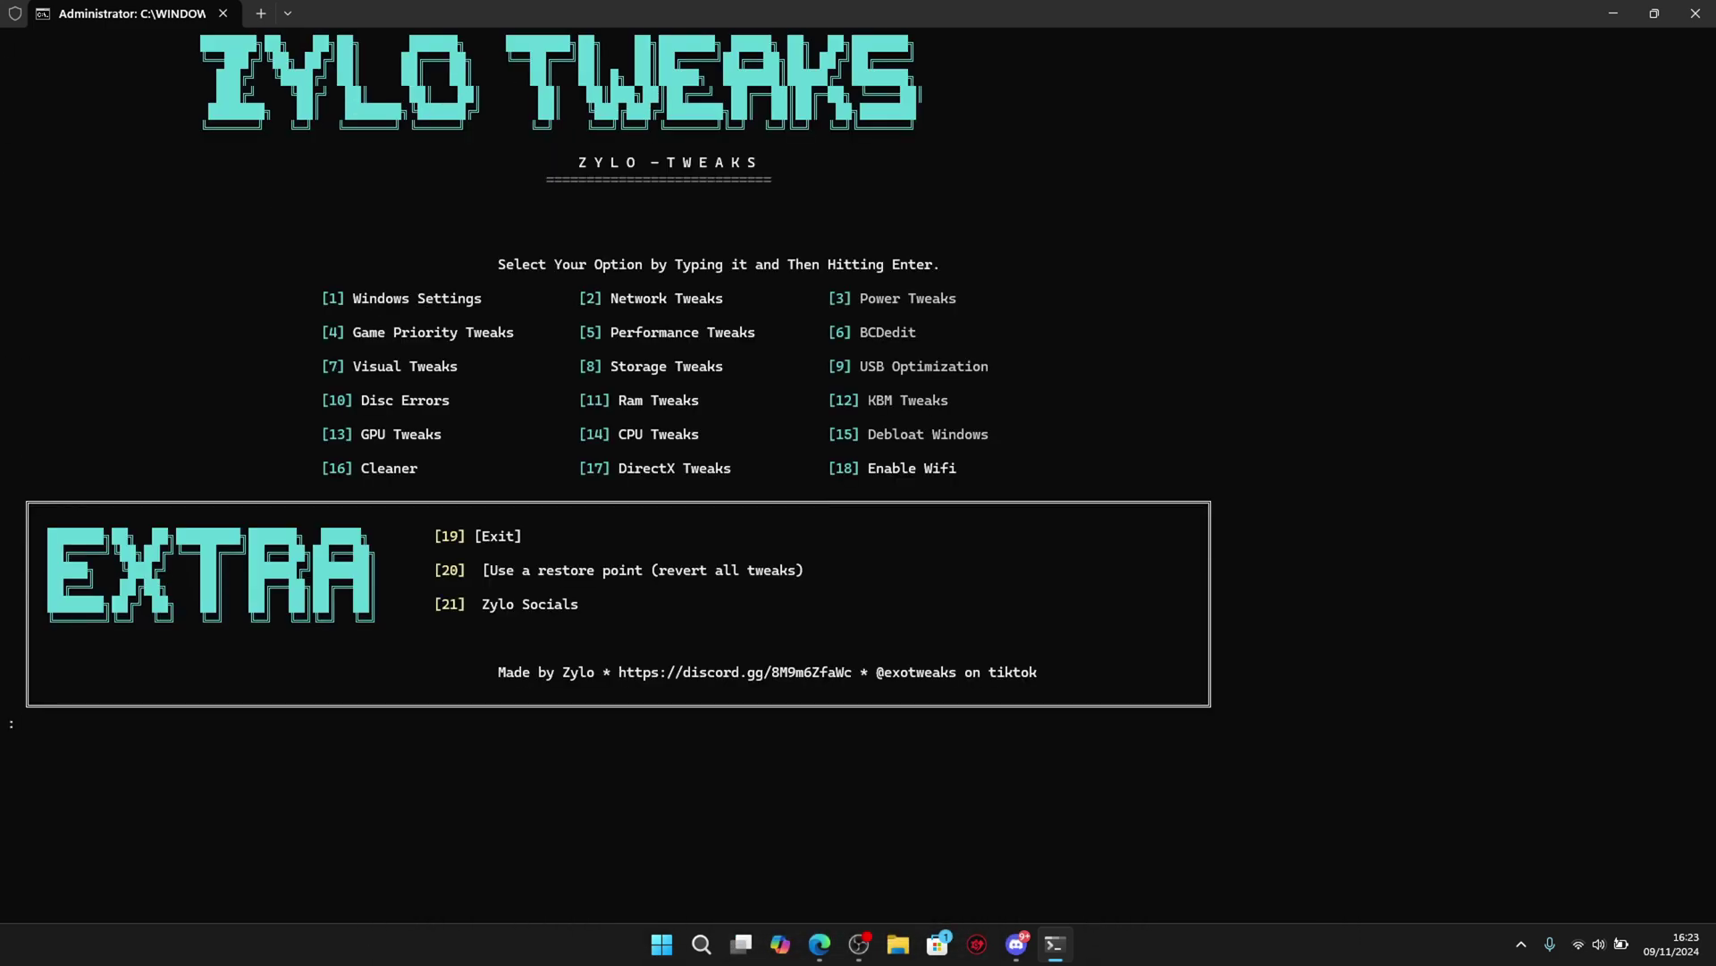
In KBM Tweaks (12), set the data queue size to 17 (option 4), applying it twice
type("12")
key("Return")
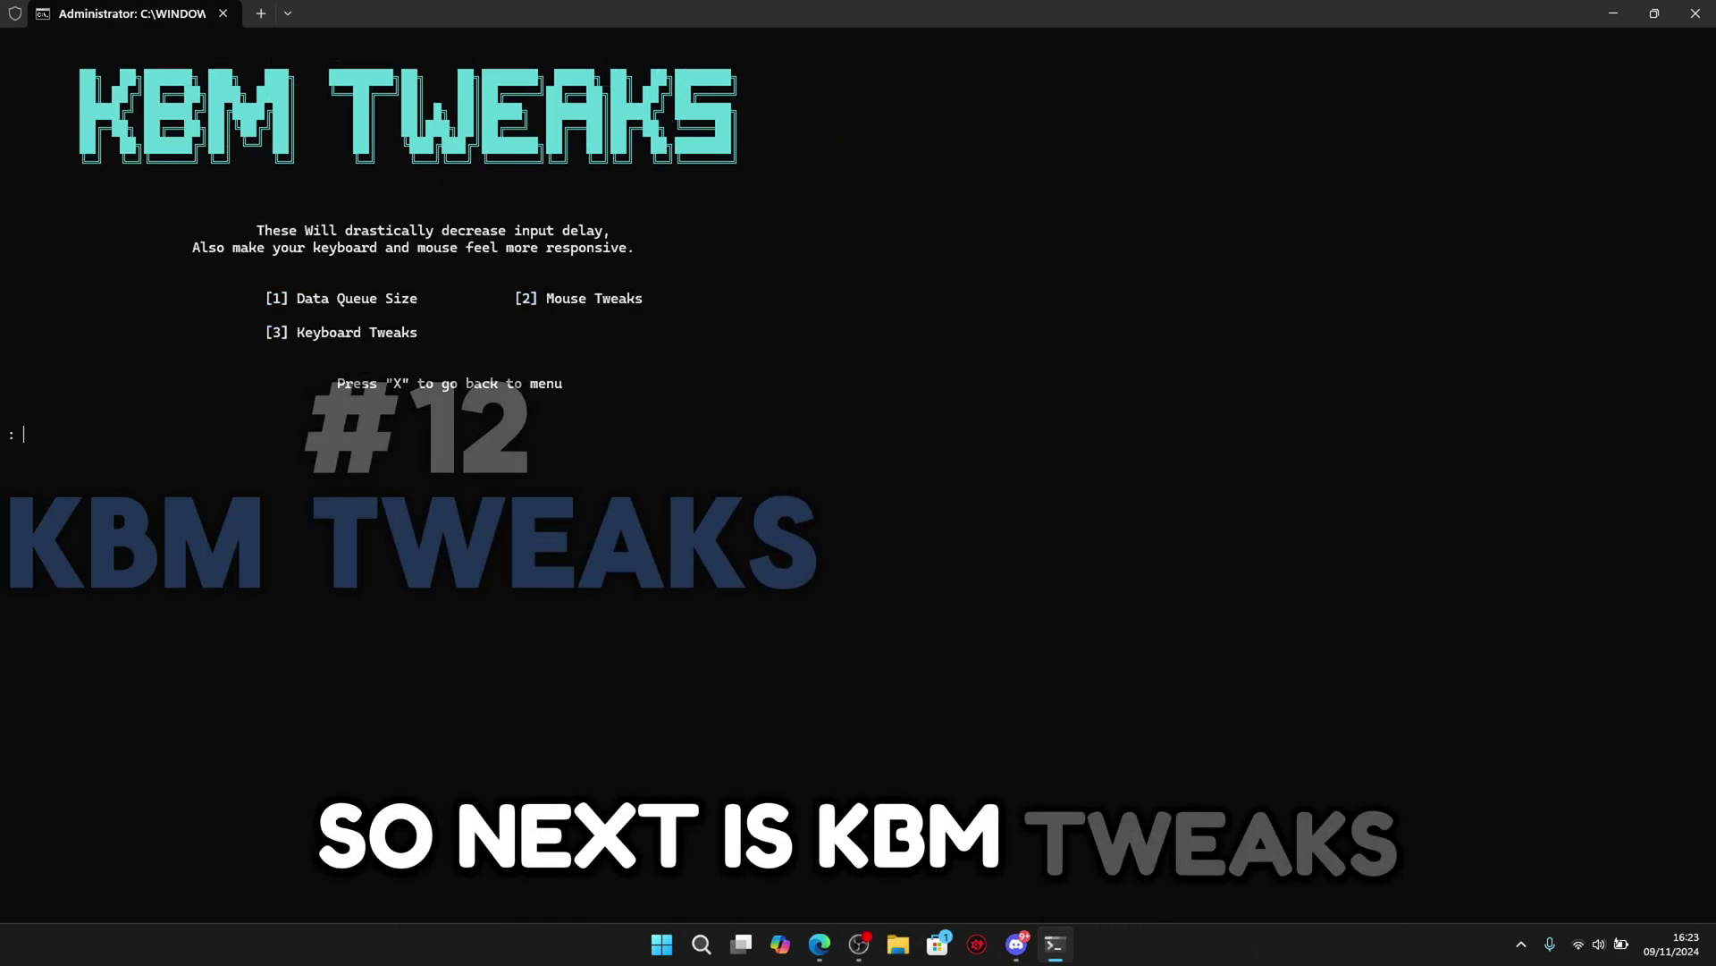
type("1")
key("Return")
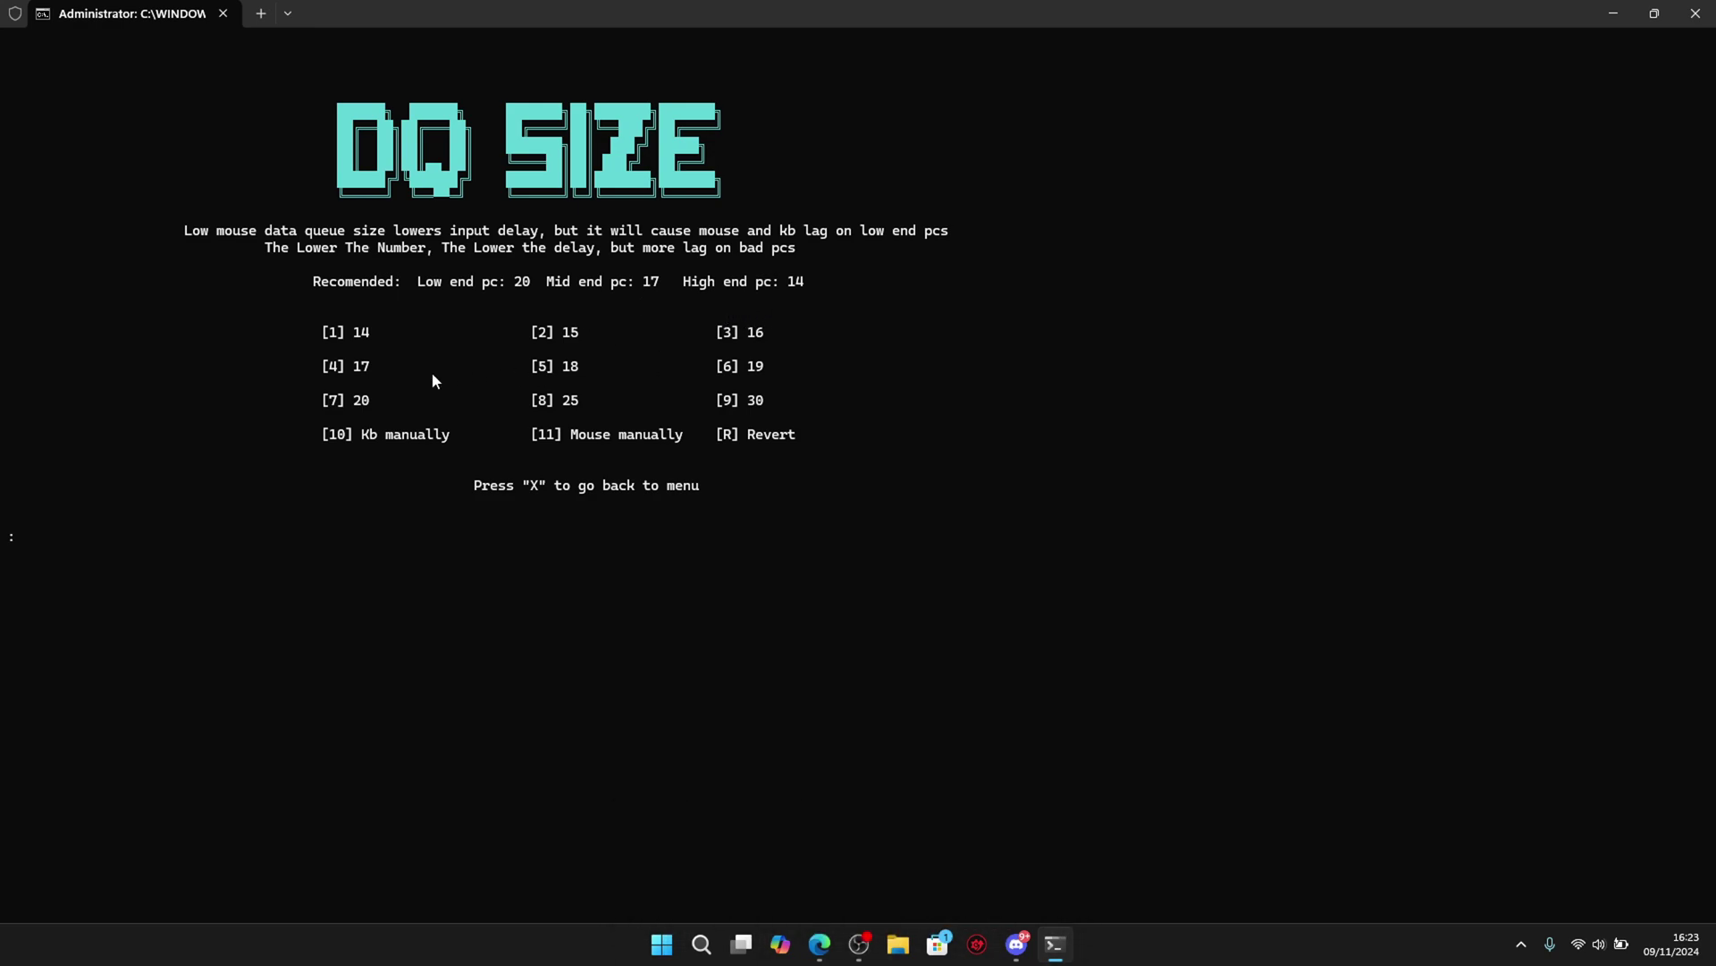
type("4")
key("Return")
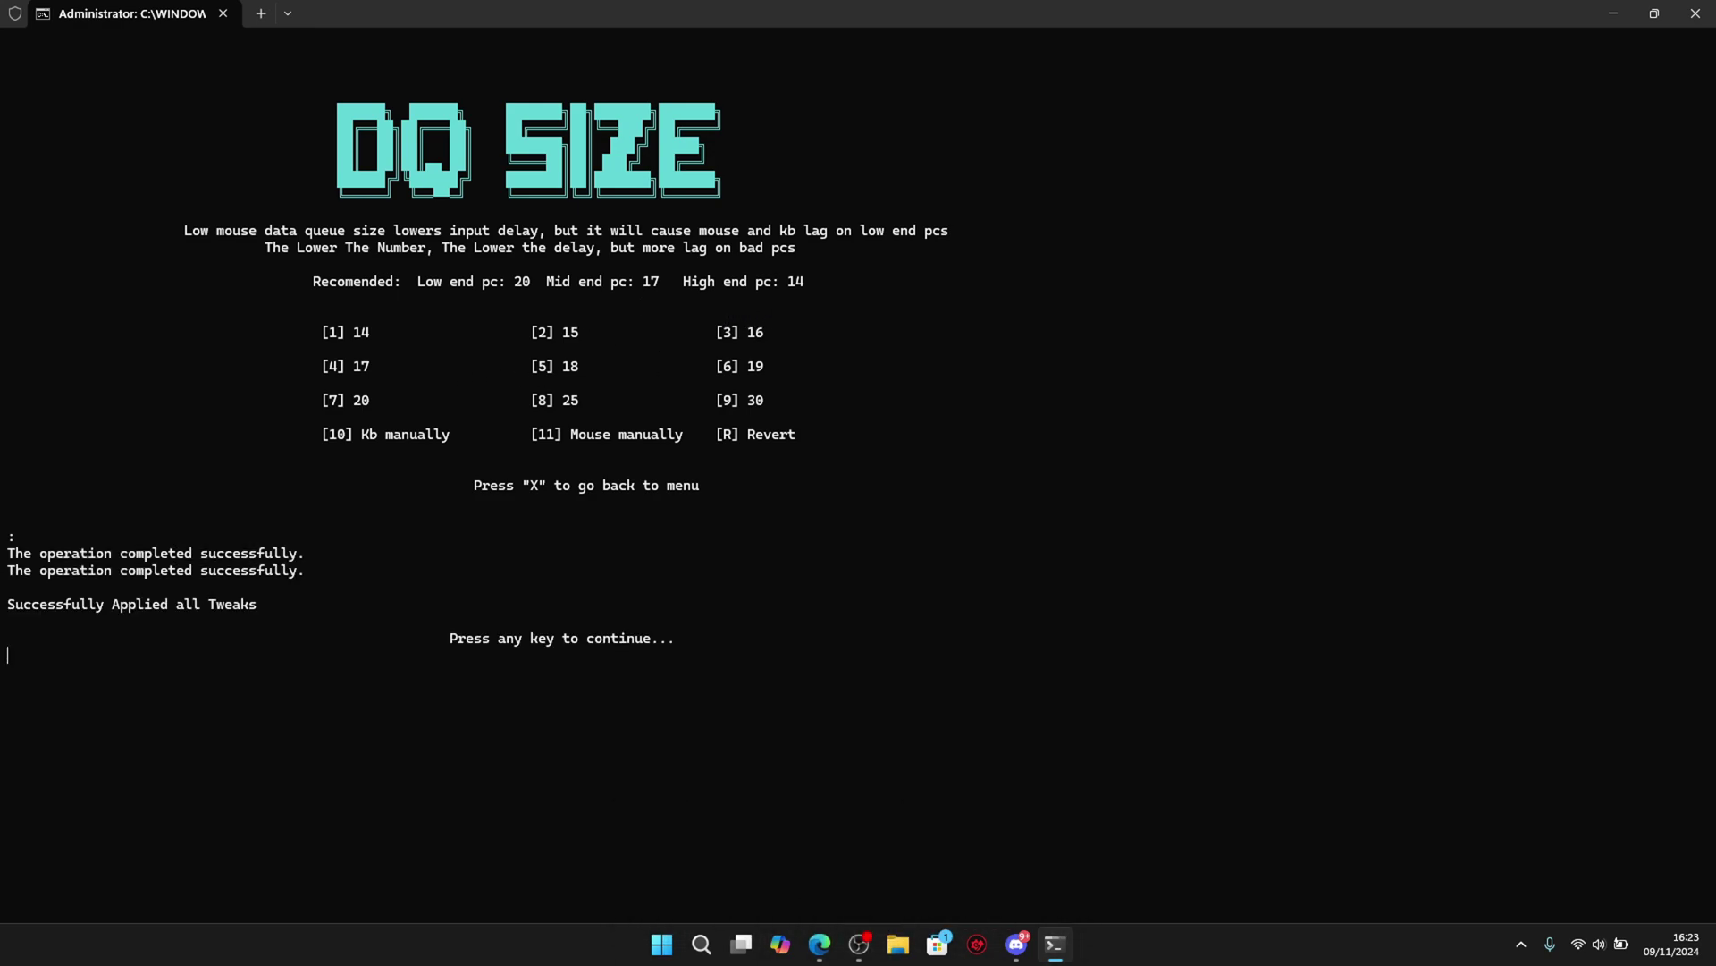
key("Return")
type("1")
key("Return")
type("4")
key("Return")
Apply the mouse (2) and keyboard (3) tweaks, then return to the main menu
key("Return")
type("2")
key("Return")
type("3")
key("Return")
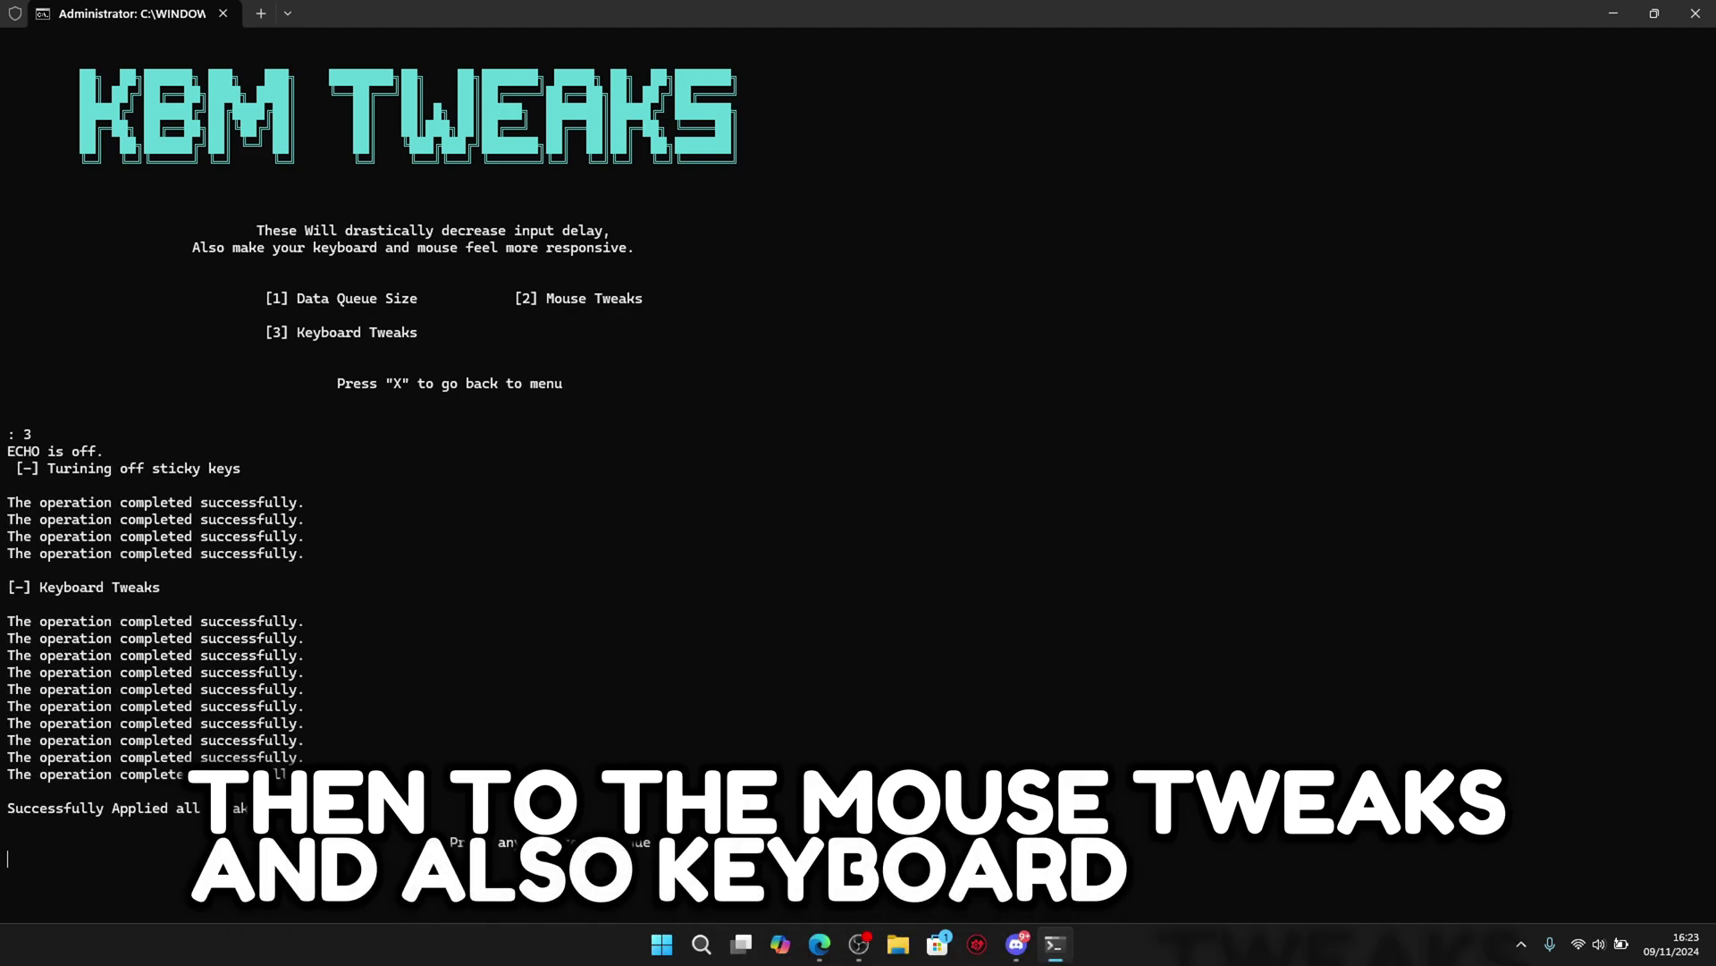
key("Return")
type("x")
key("Return")
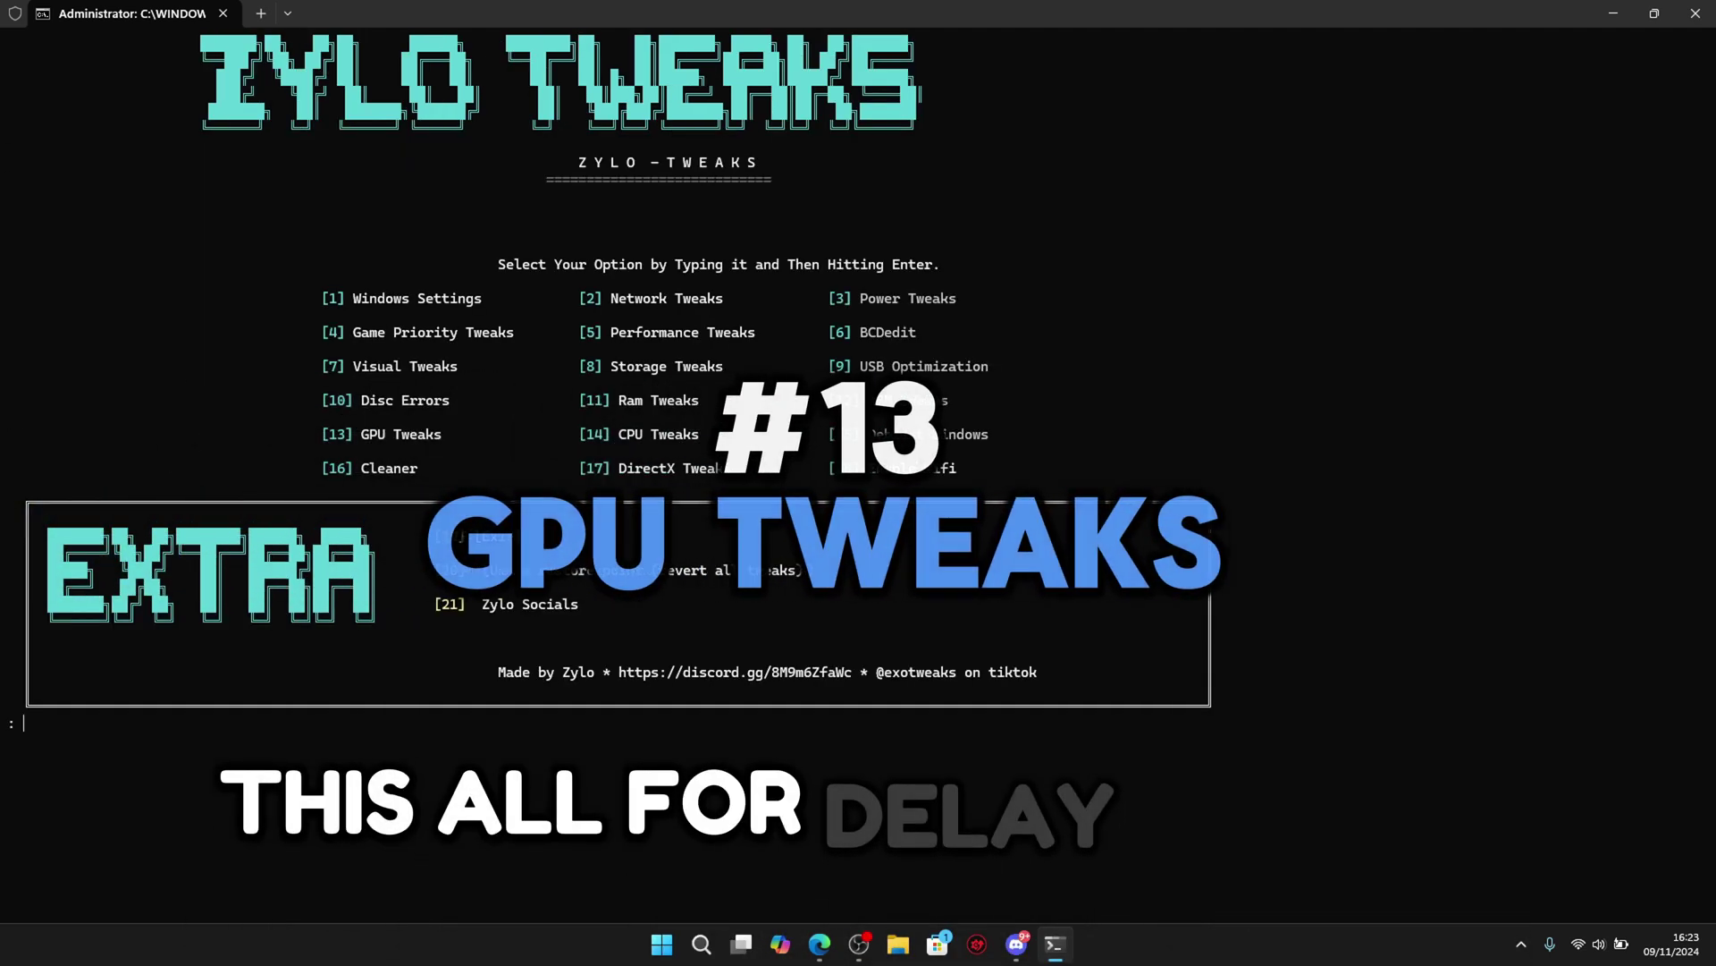
Apply the Intel GPU tweaks (13, then option 3)
type("13")
key("Return")
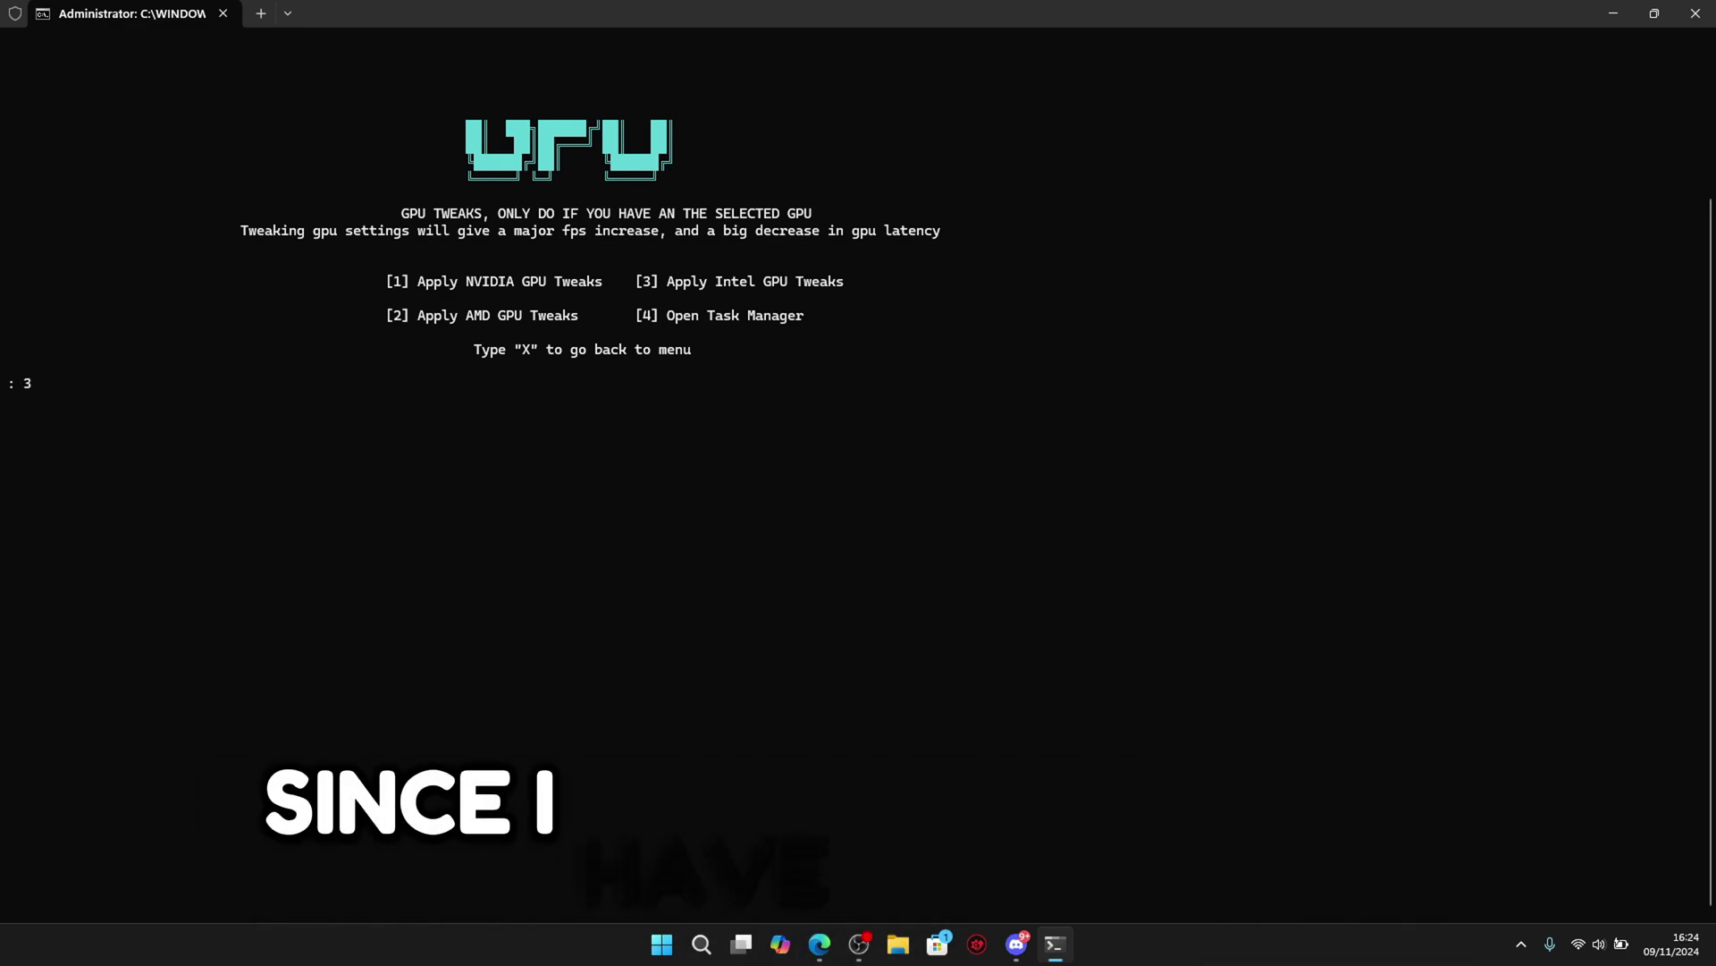
type("3")
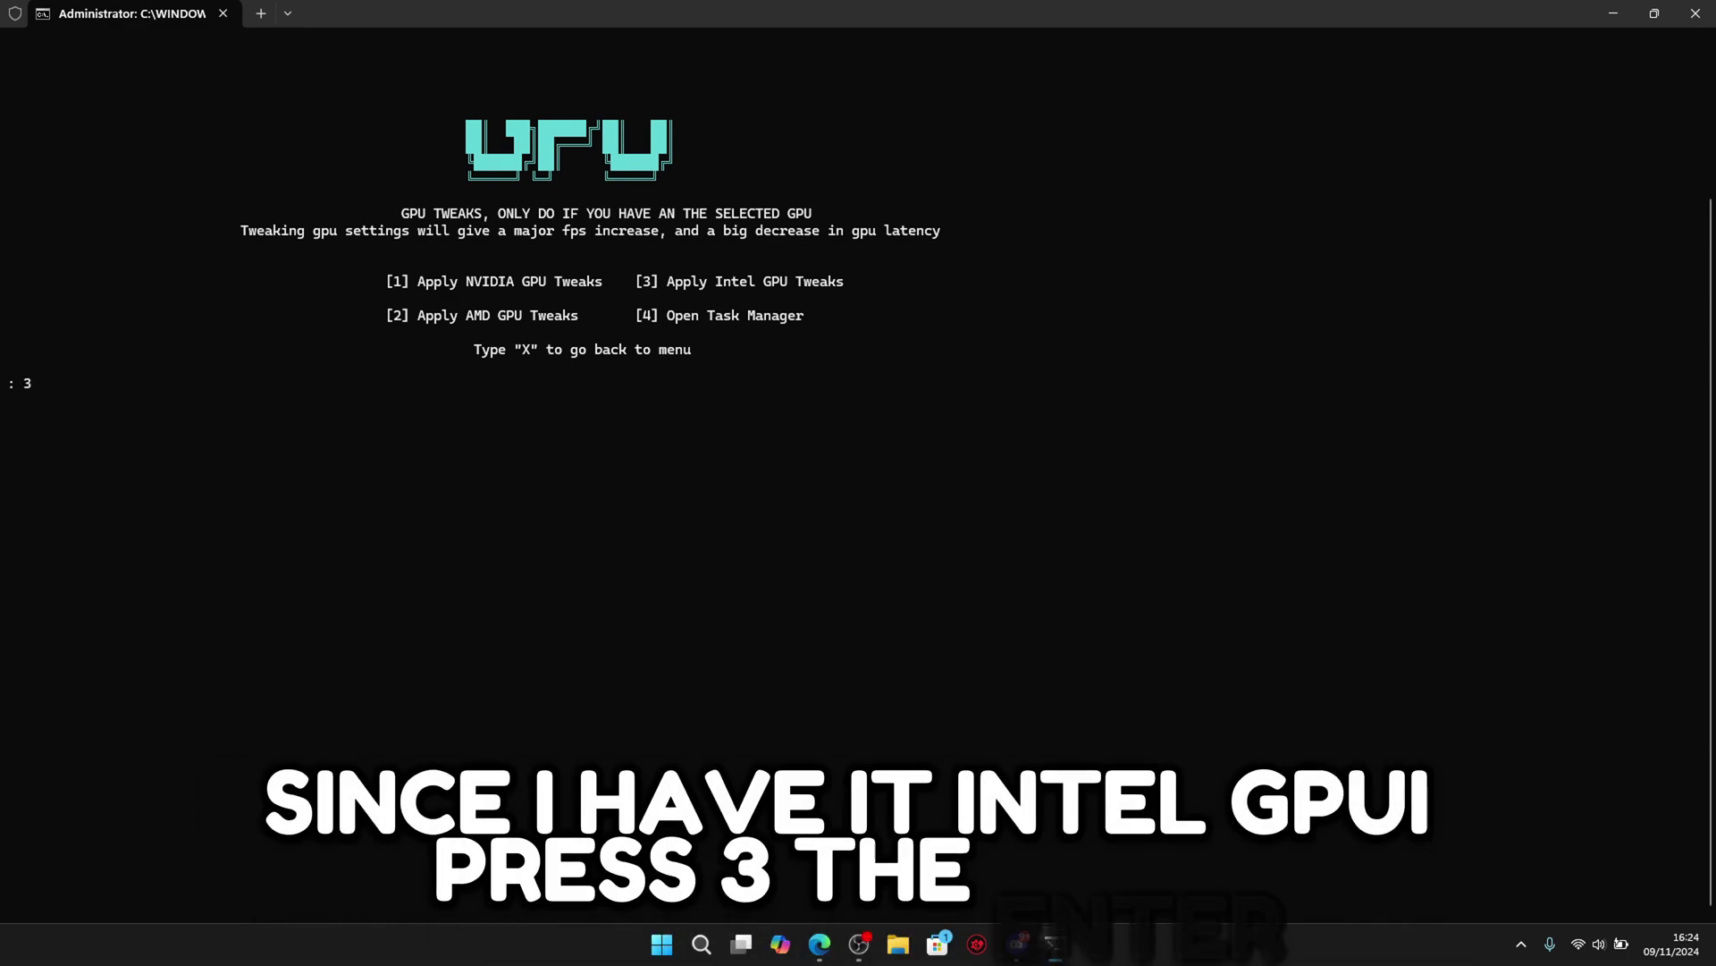
key("Return")
key("Return")
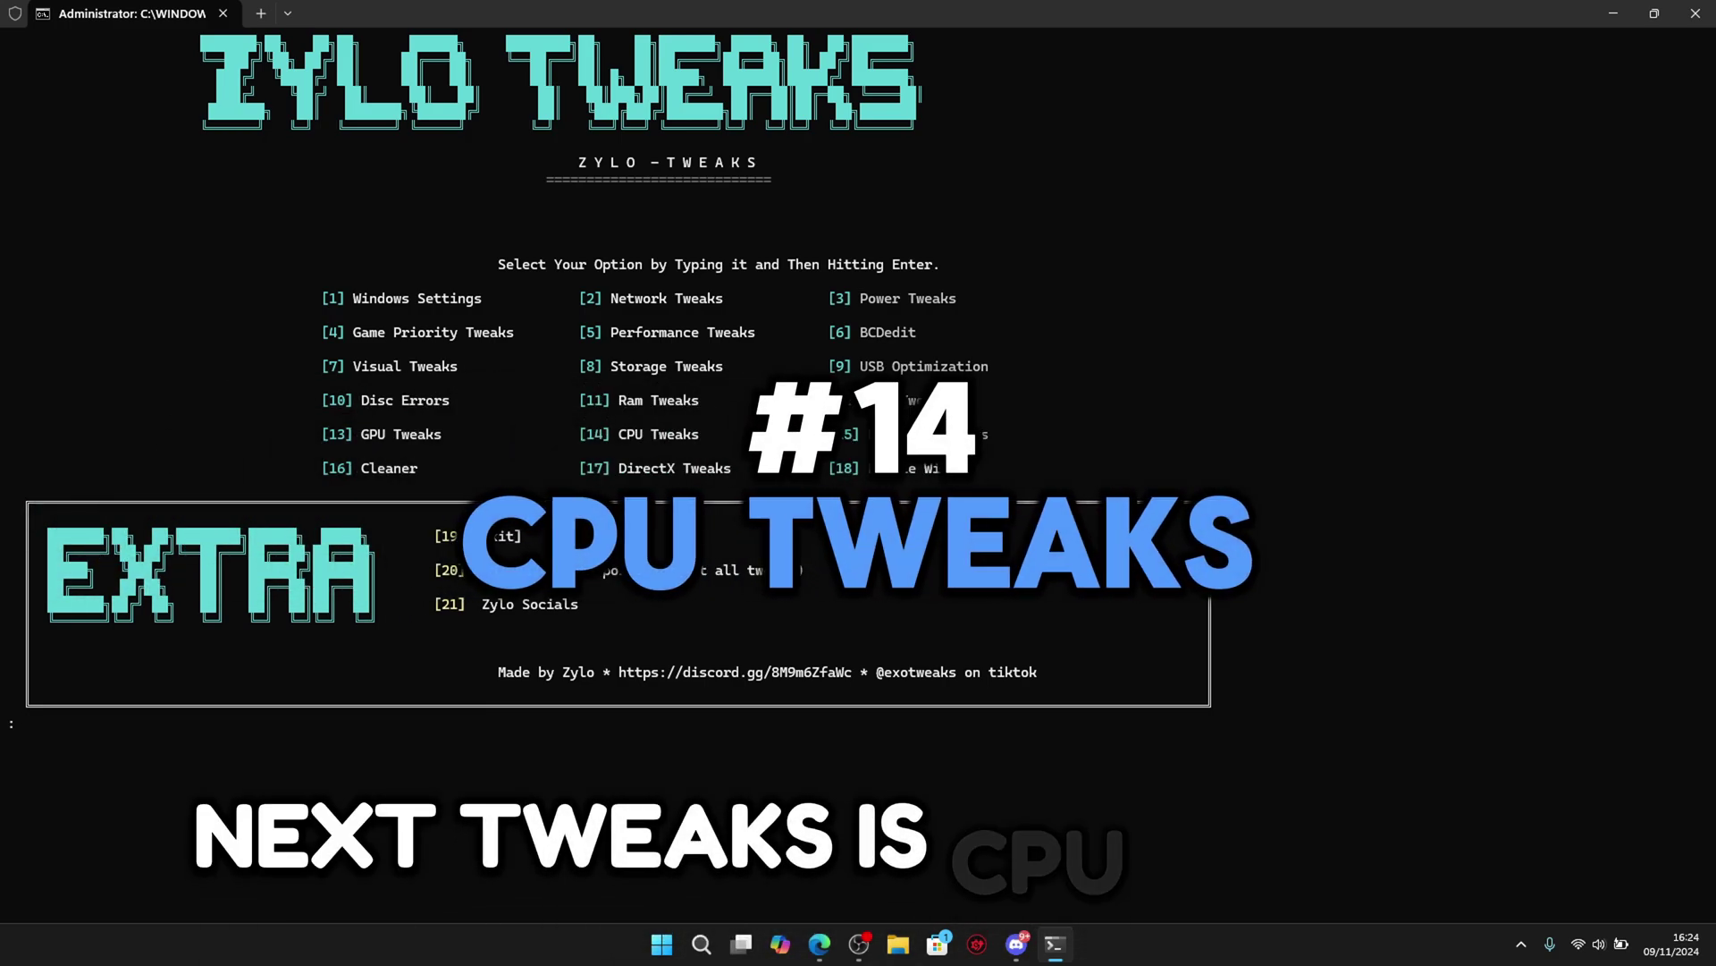
type("14")
In CPU Tweaks, check the processor in Task Manager, then apply the Intel CPU tweaks (2)
key("Return")
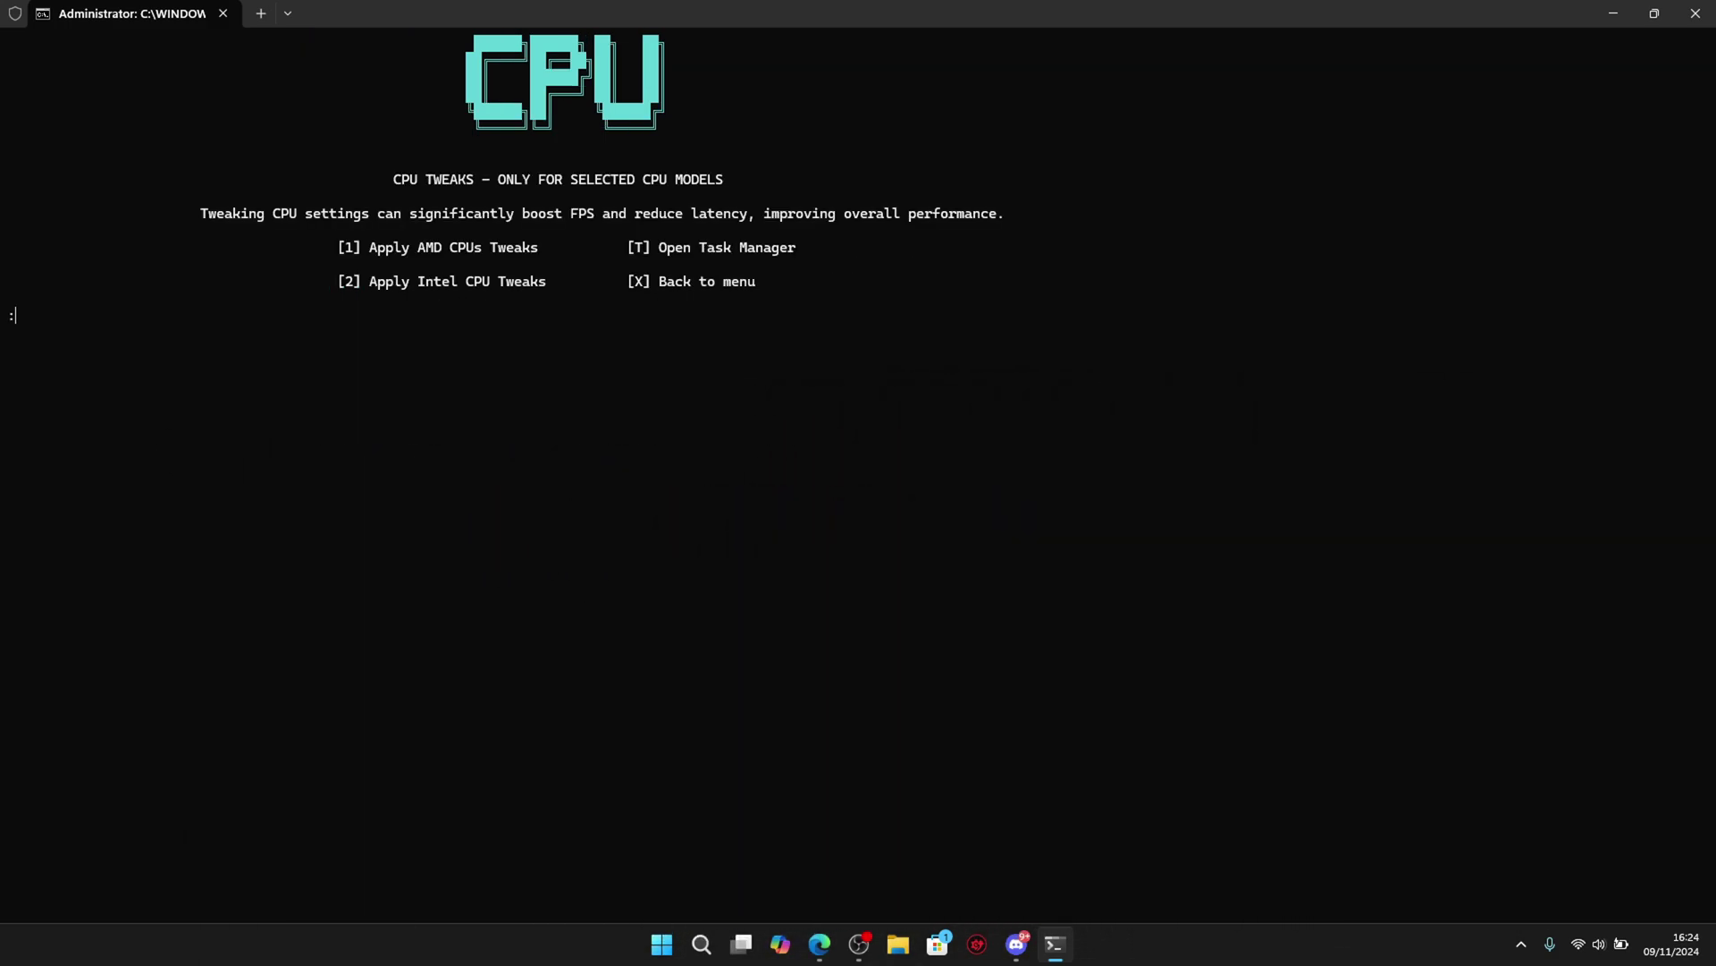
key("t")
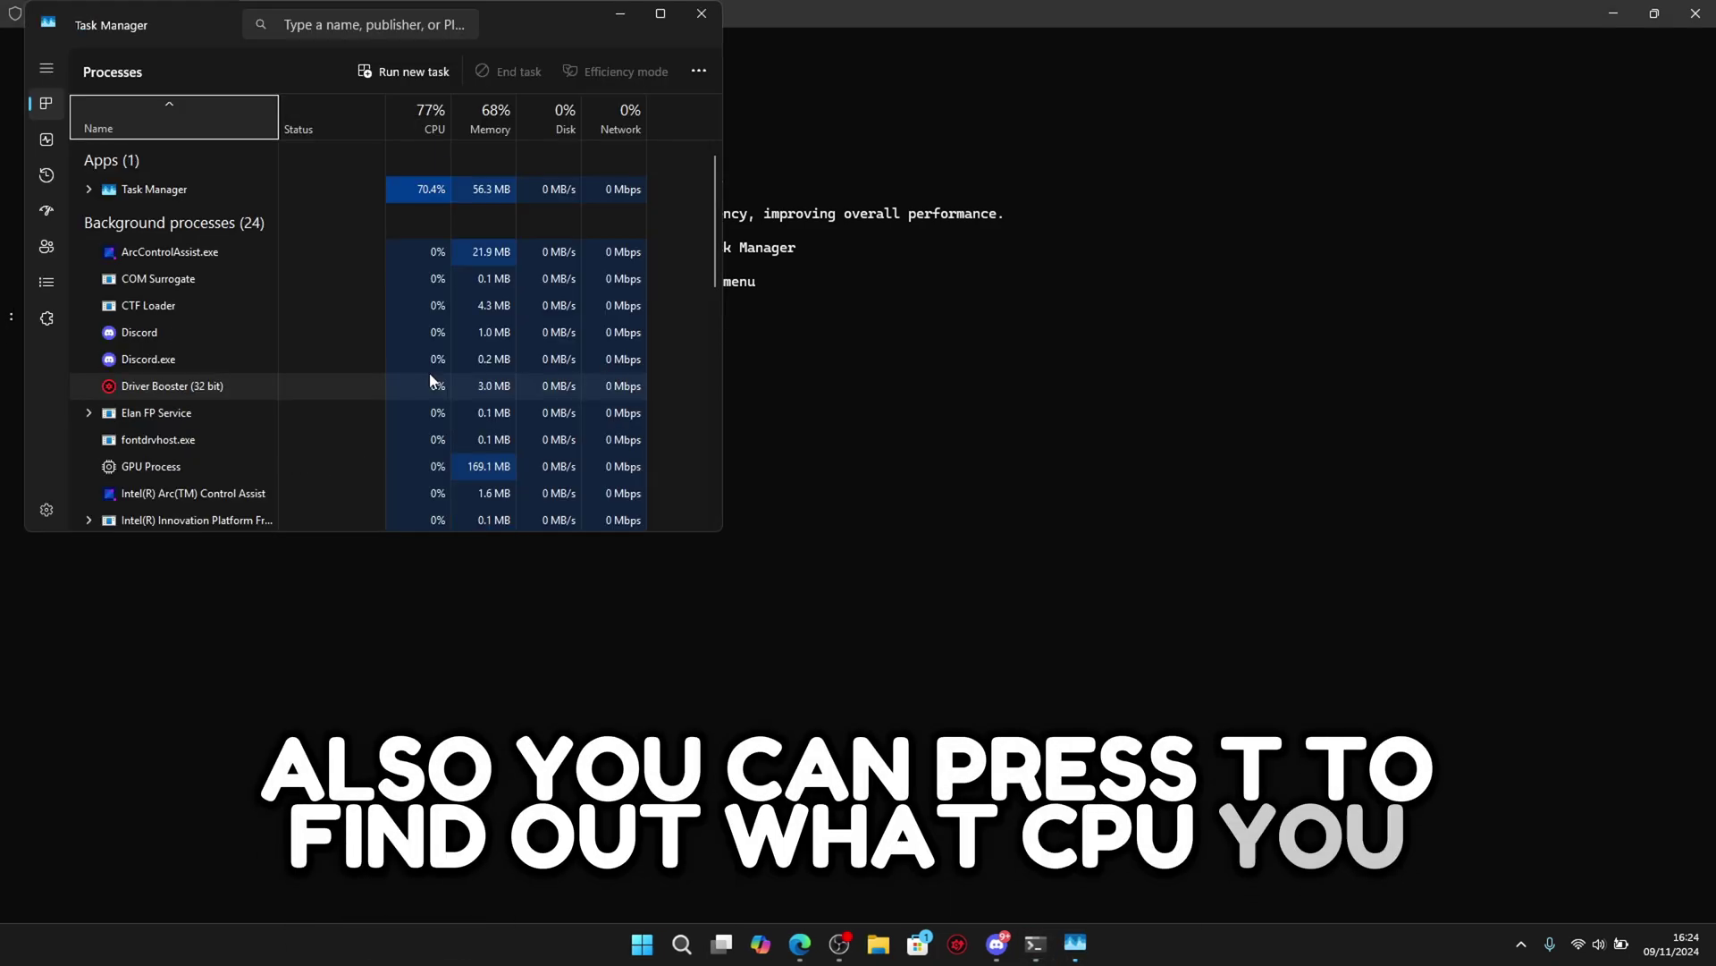
left_click(47, 138)
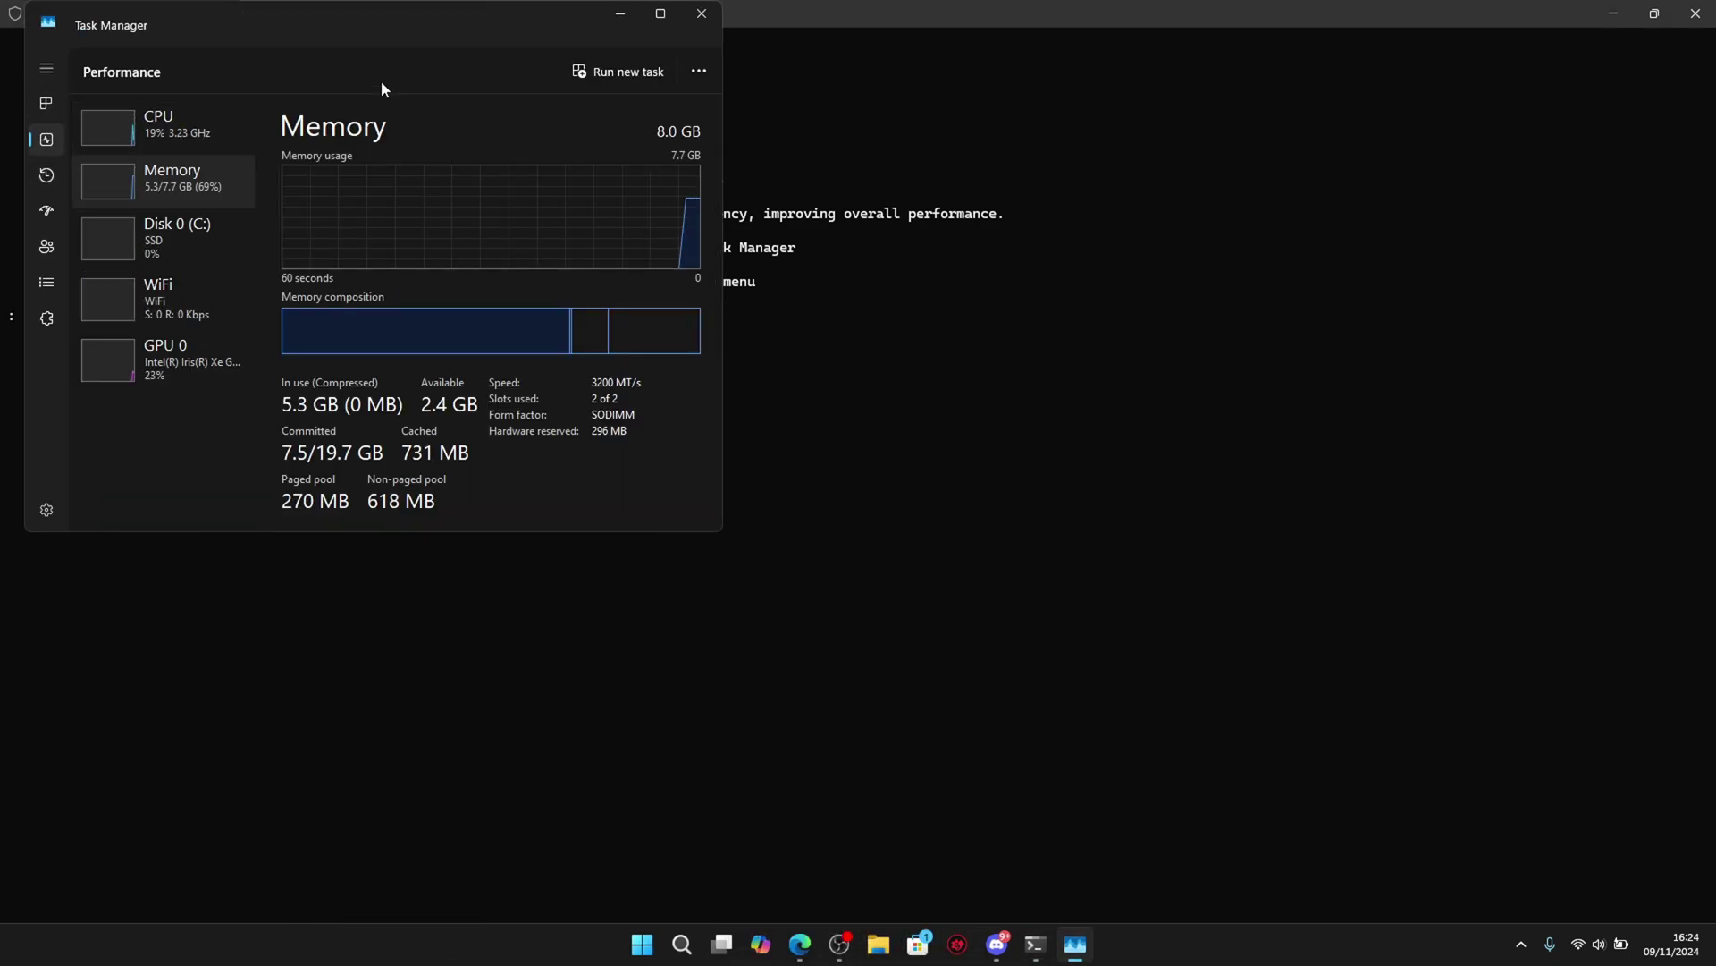
left_click(700, 16)
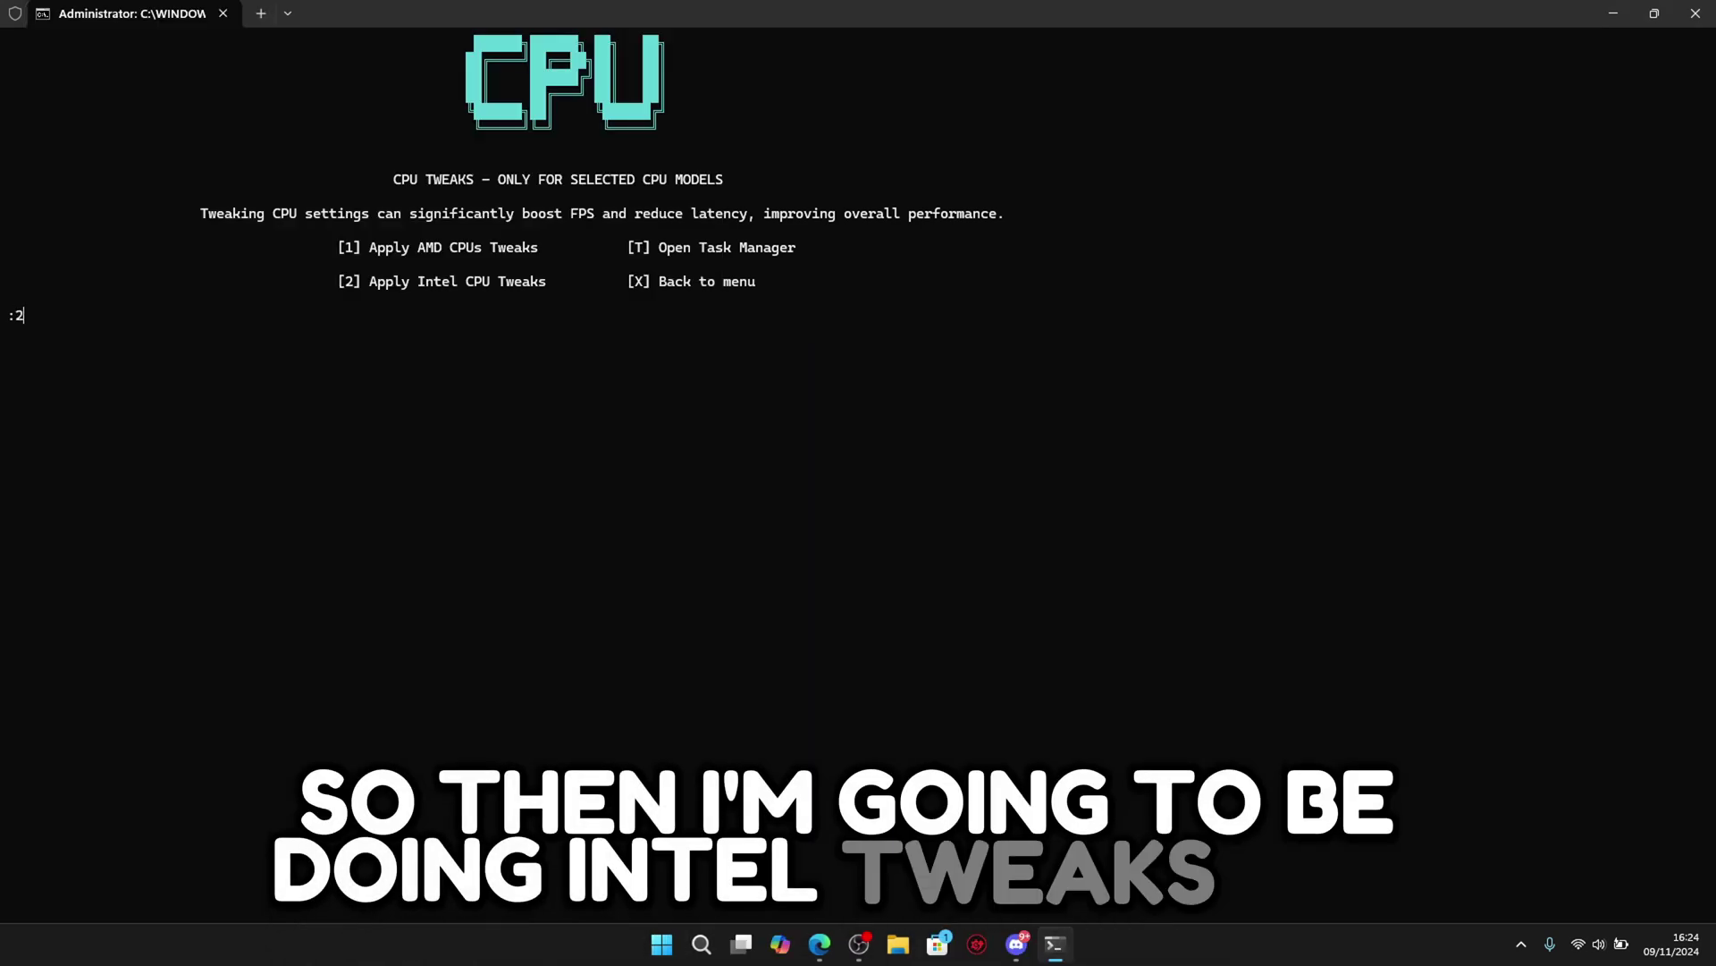
type("2")
key("Return")
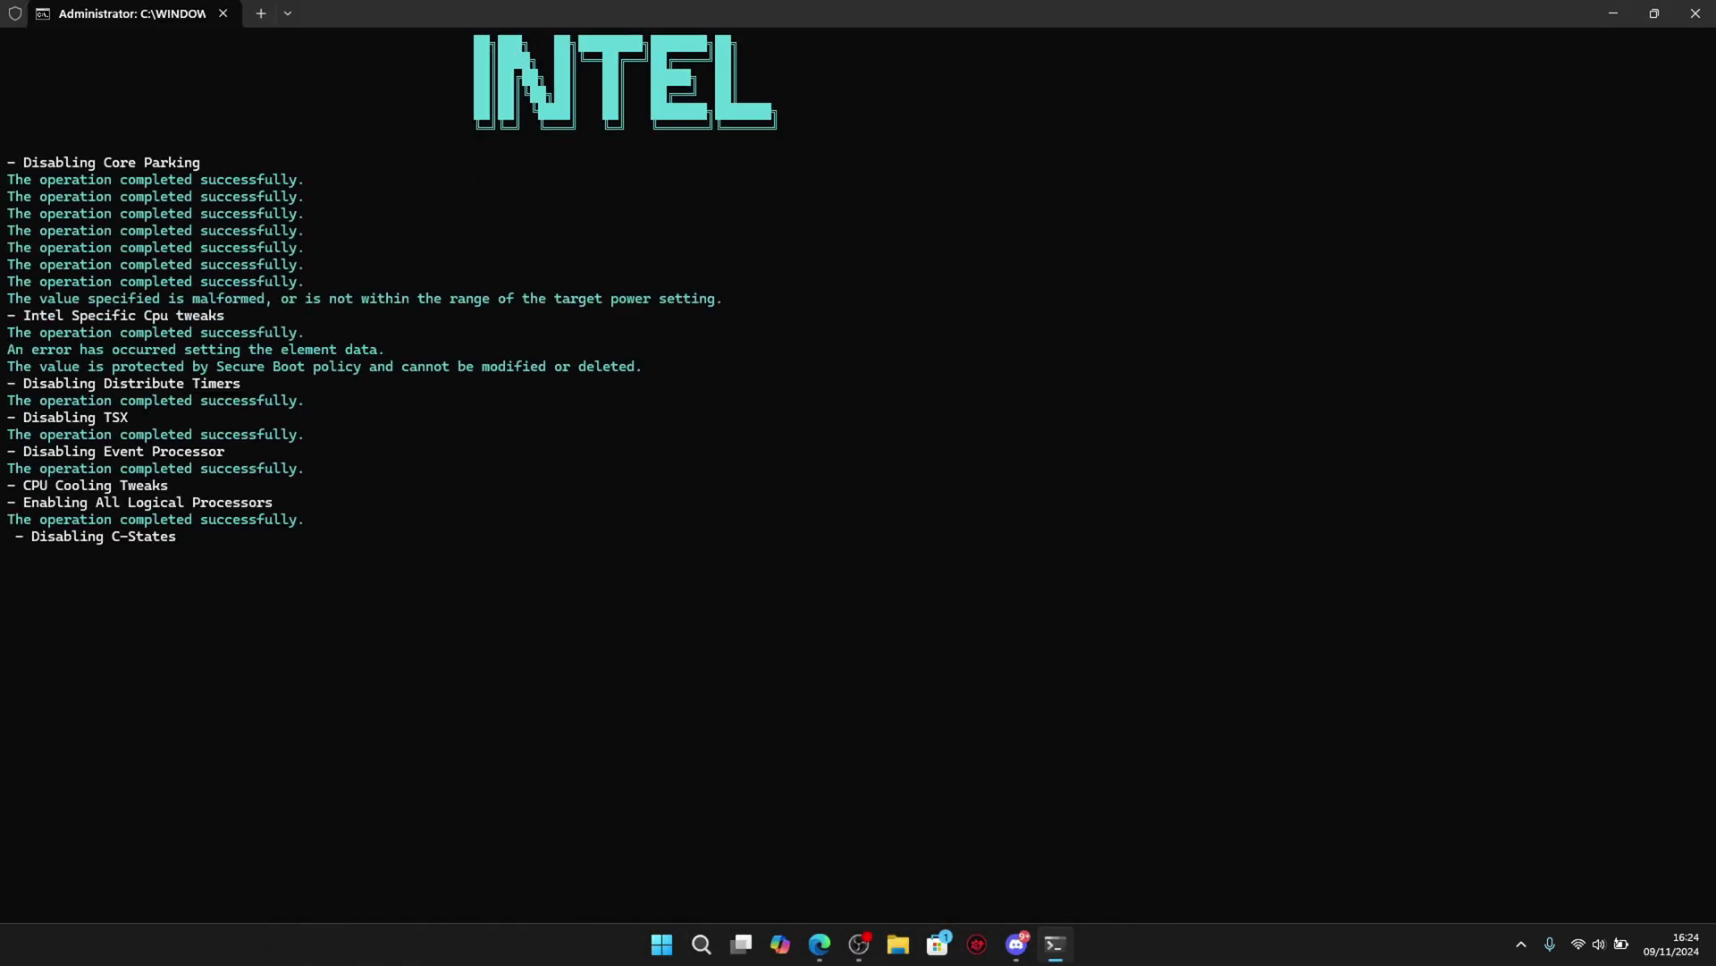
Run Debloat Windows option 1 (category 15) and return to the main menu once finished
key("Return")
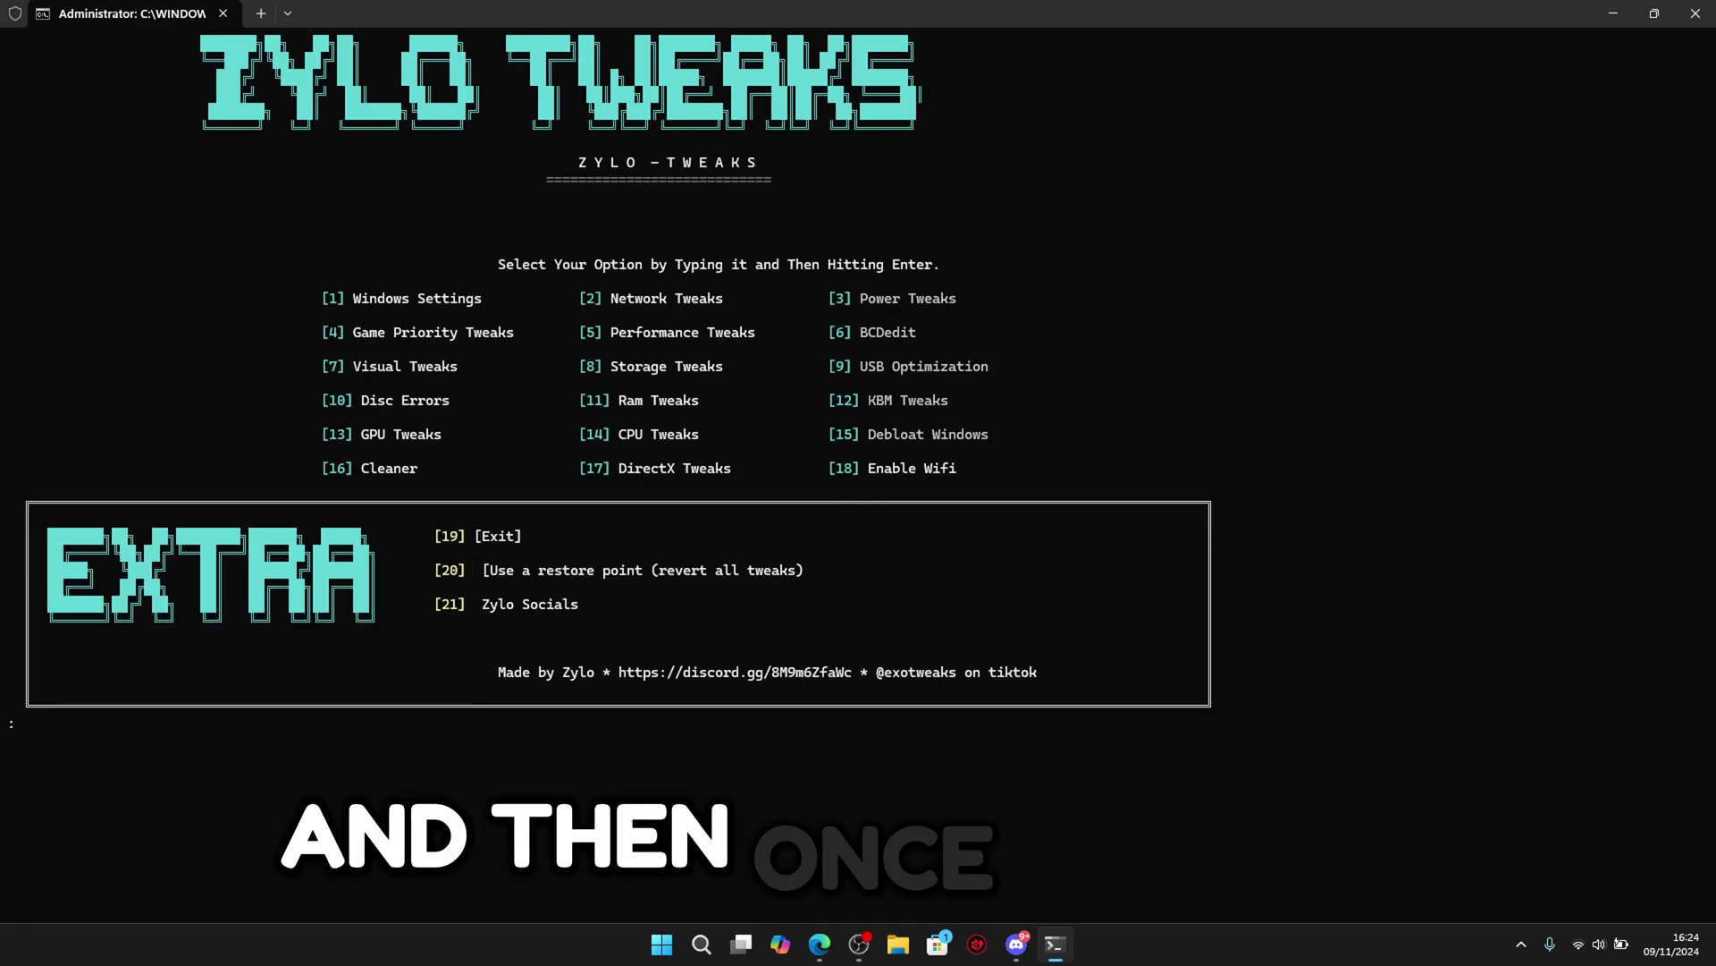
type("15")
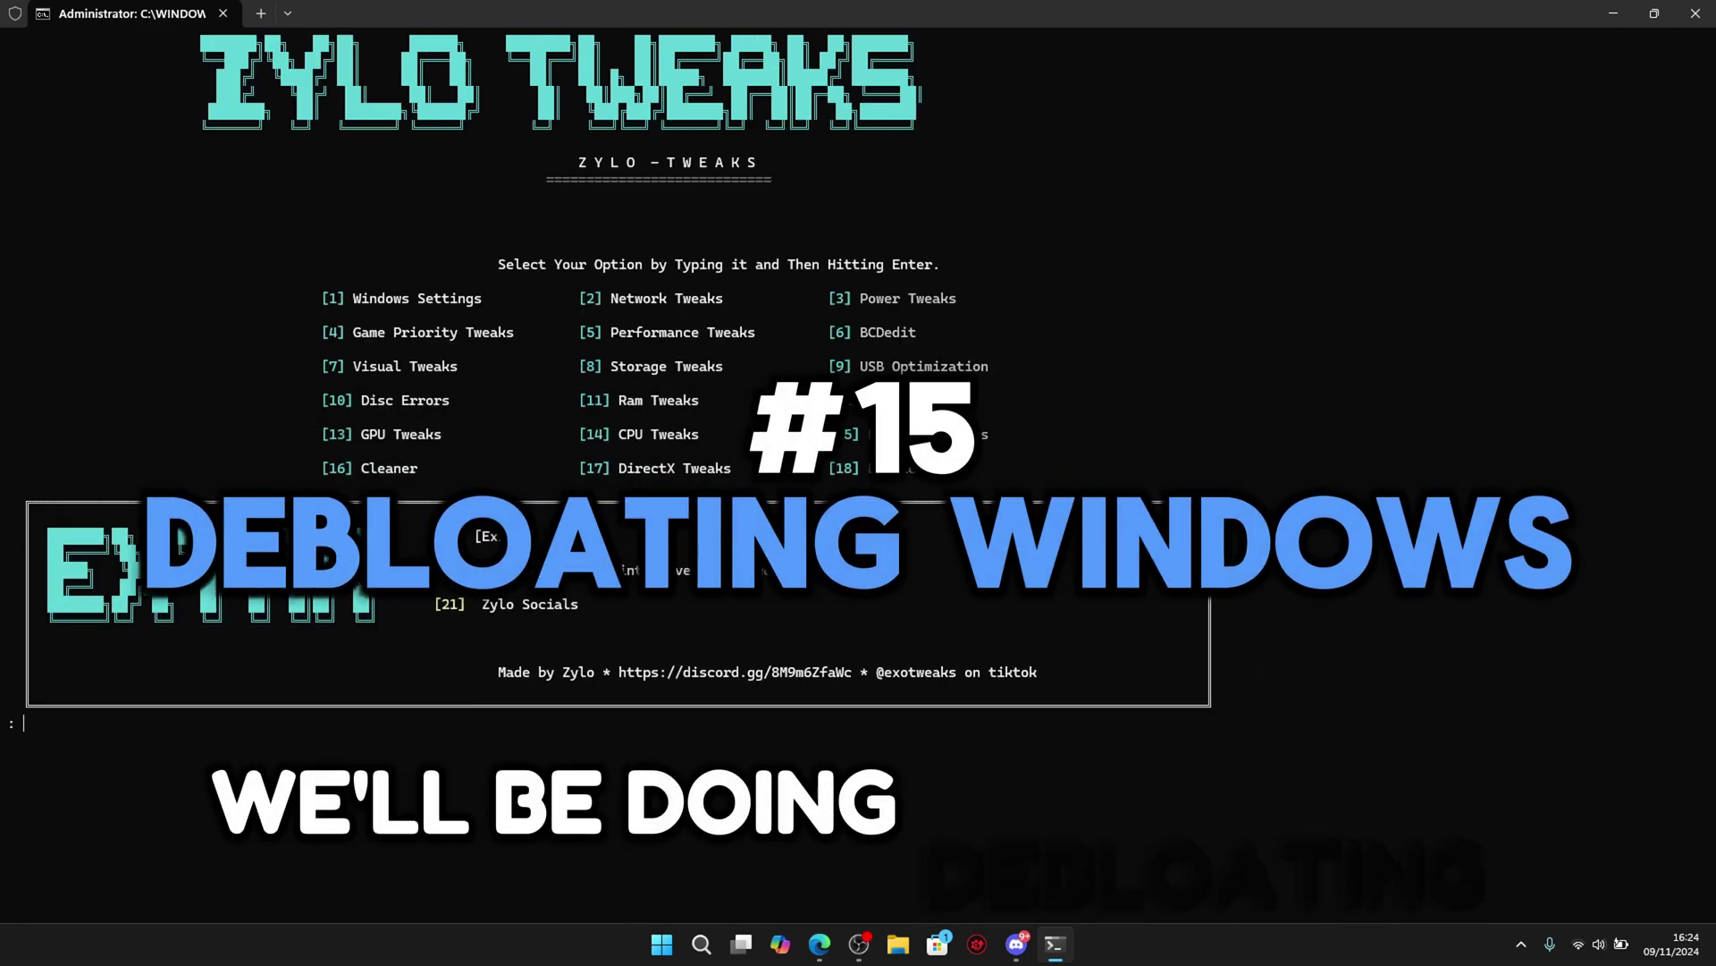
key("Return")
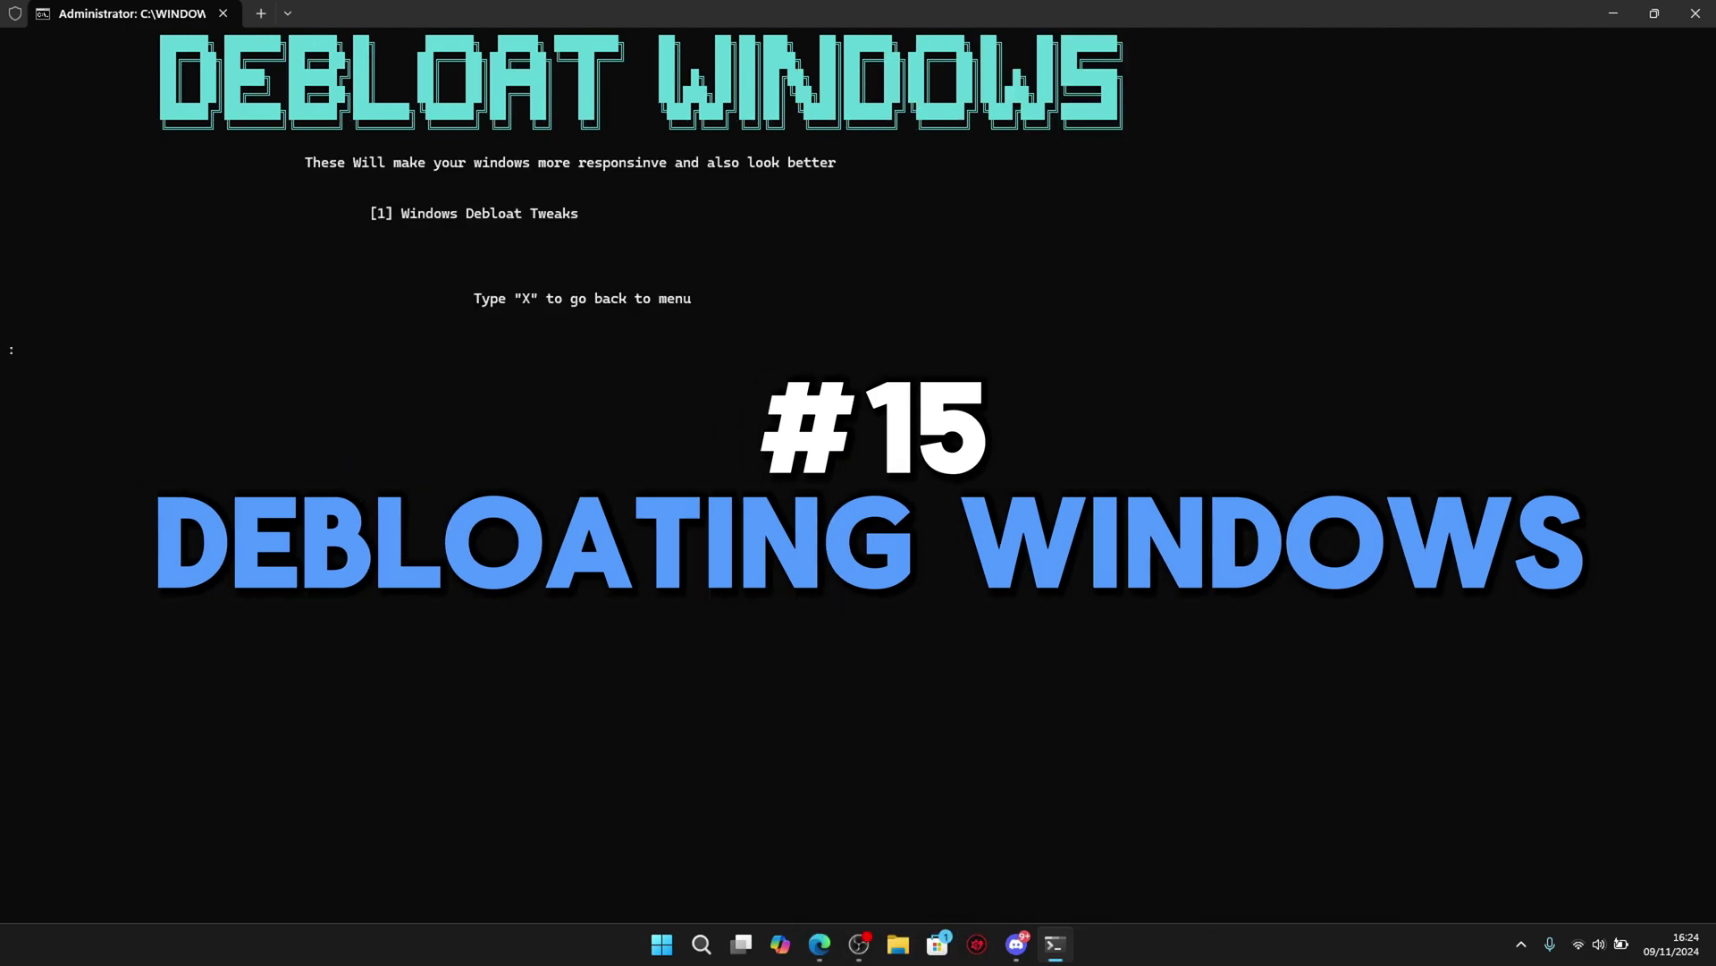
type(" 11")
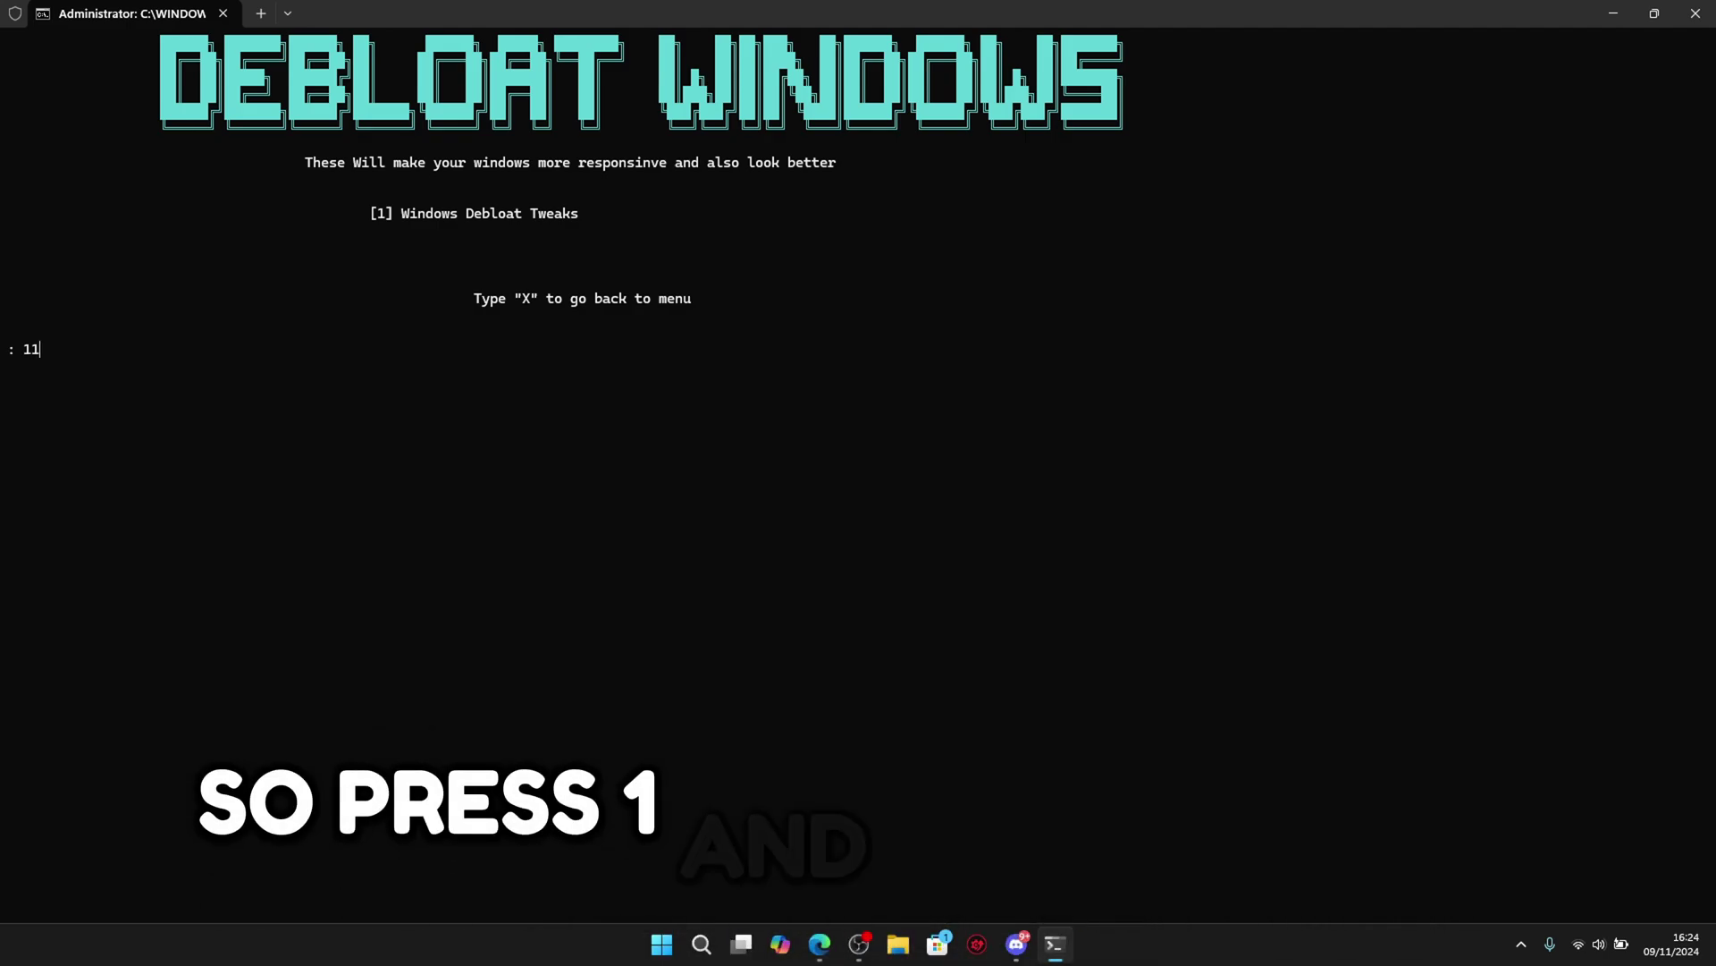
key("Return")
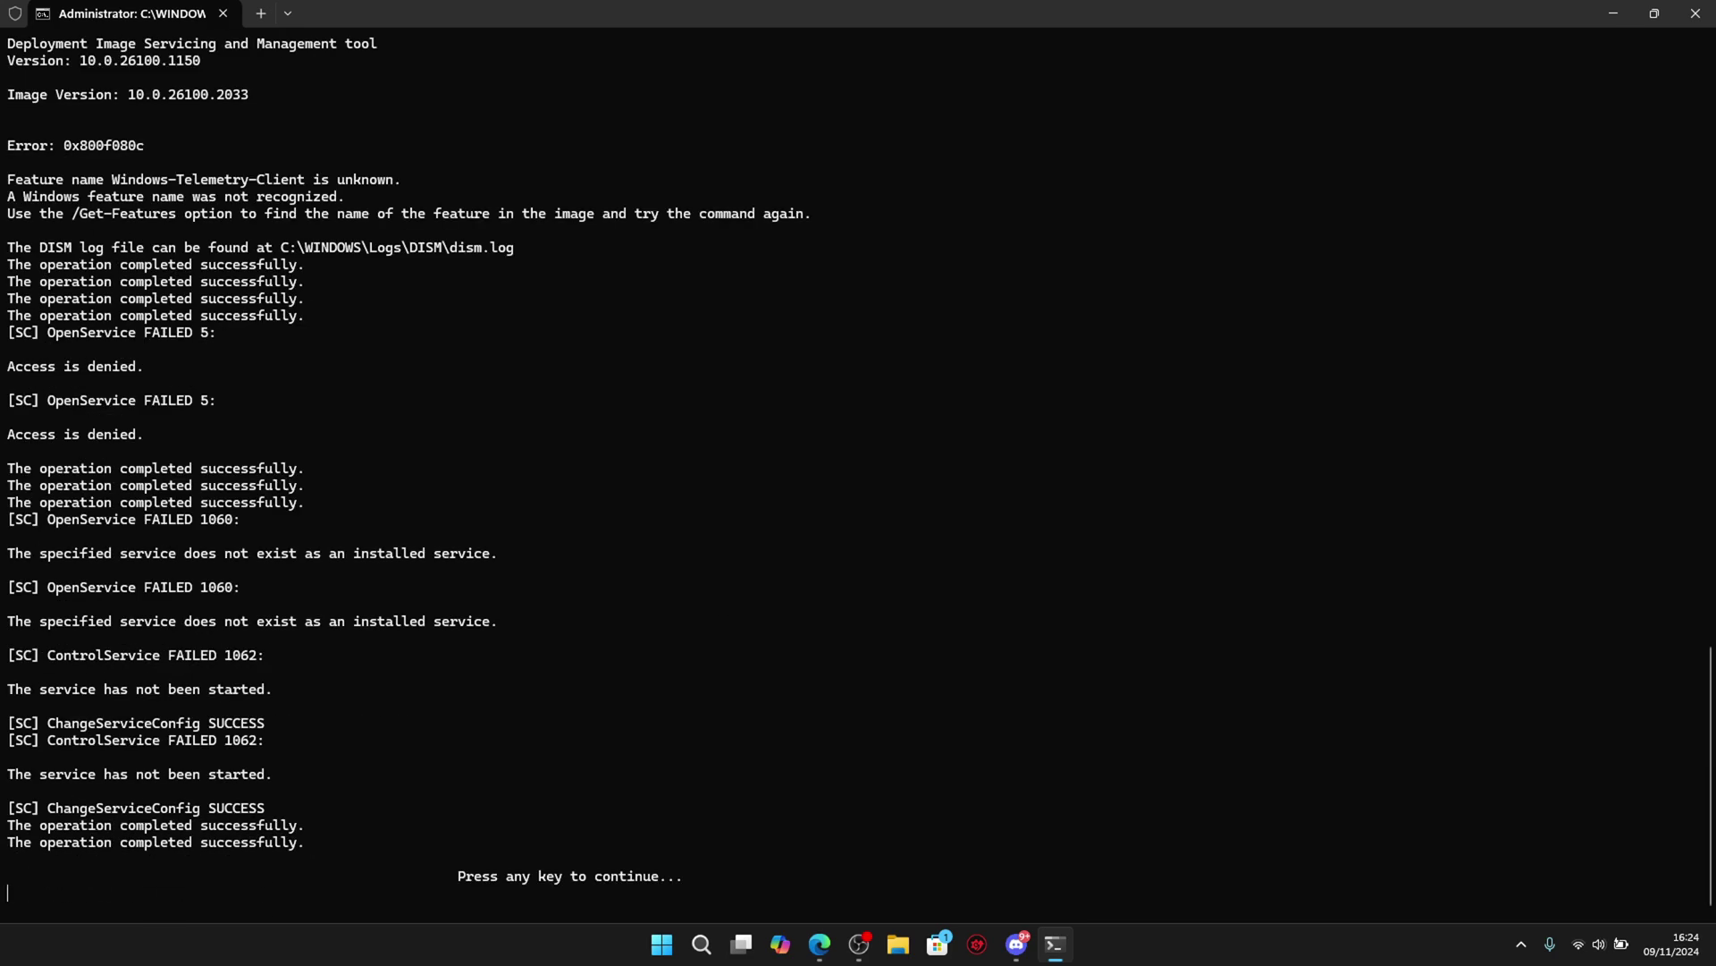
key("Return")
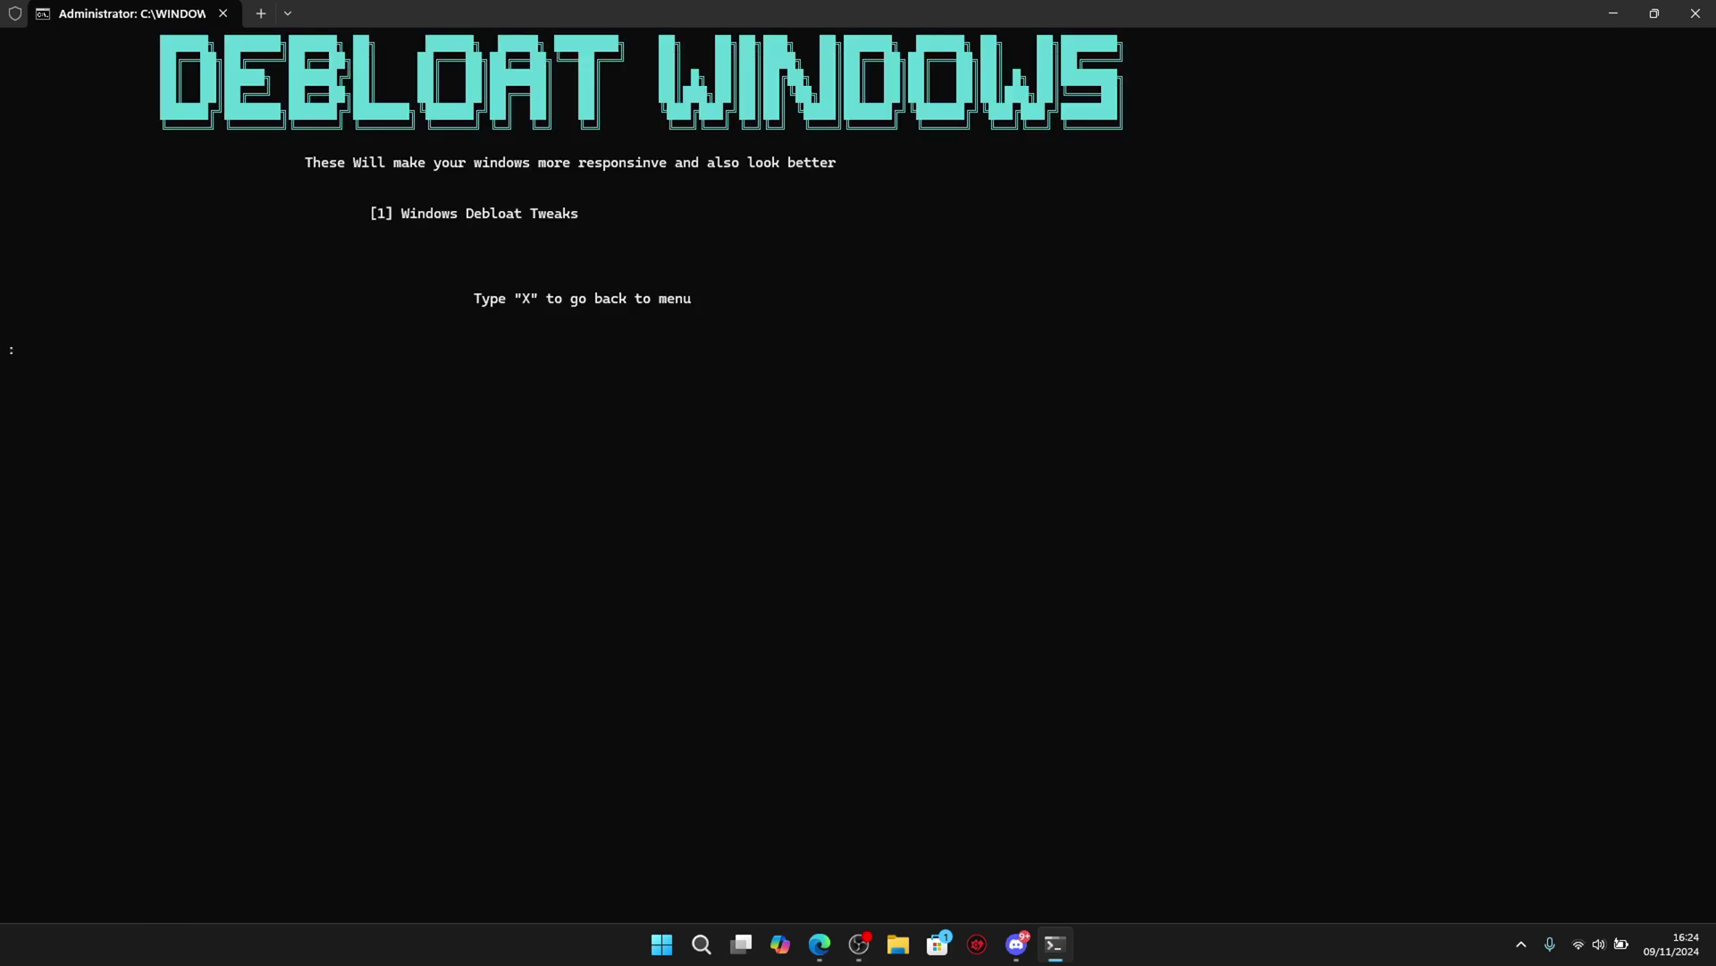
type("X")
key("Return")
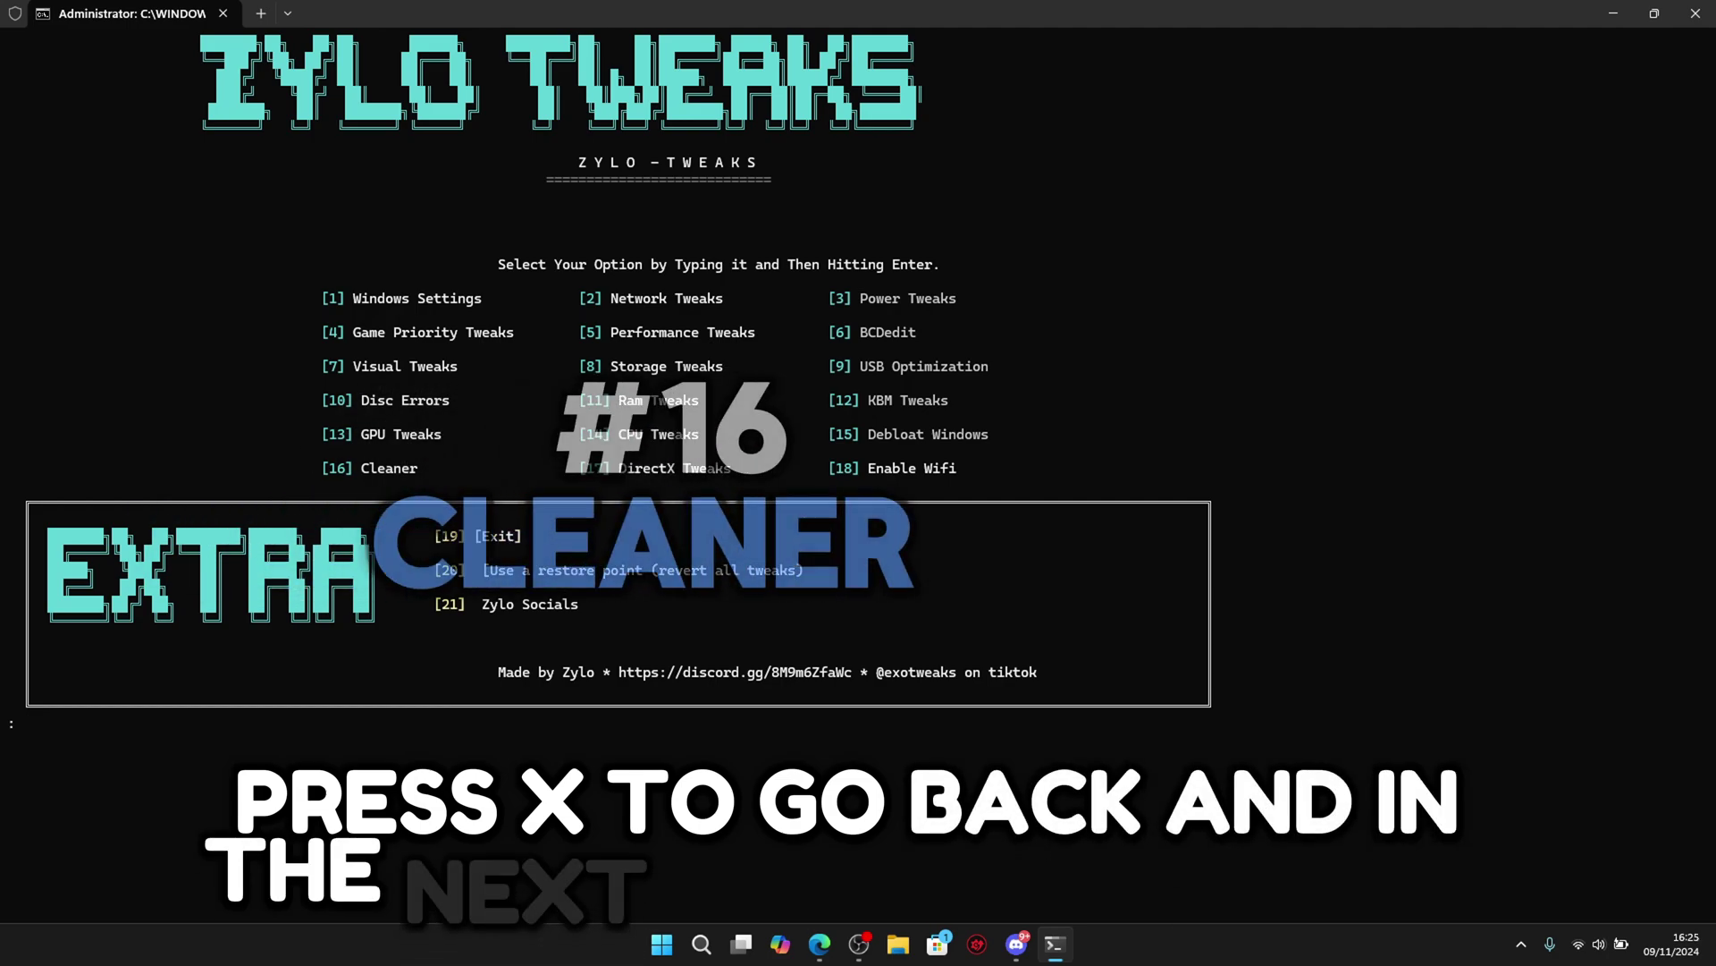
type("16")
In the Cleaner category, clean out all temporary files (option 1)
key("Return")
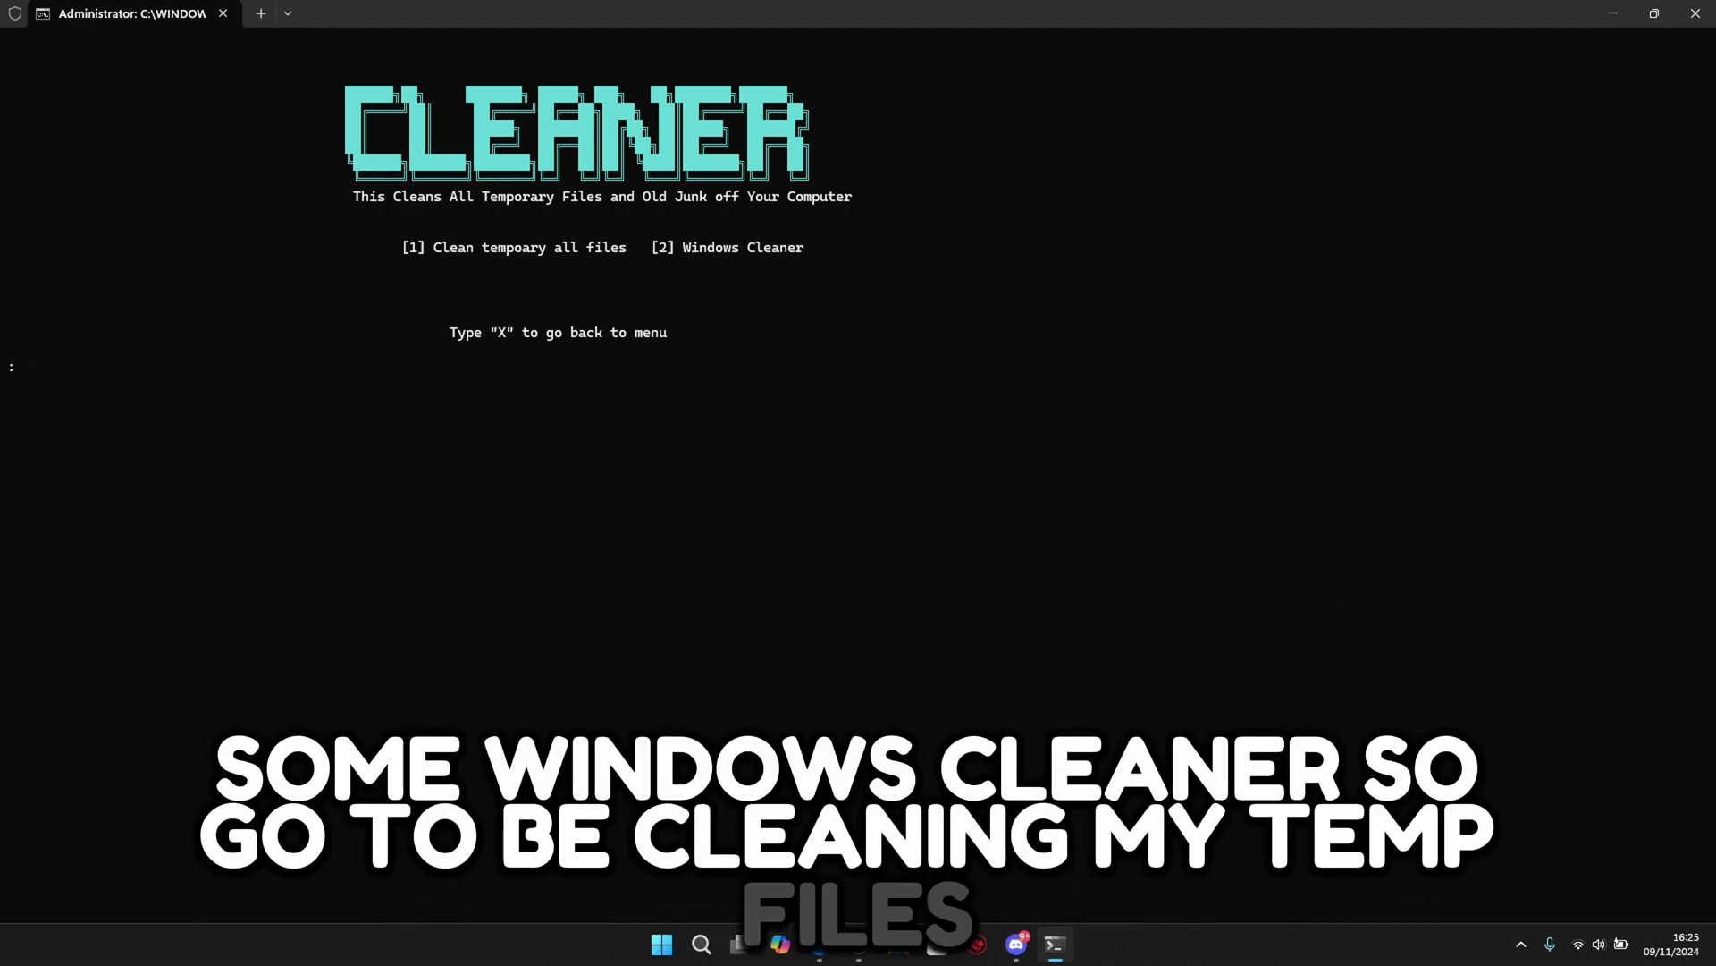
type("1")
key("Return")
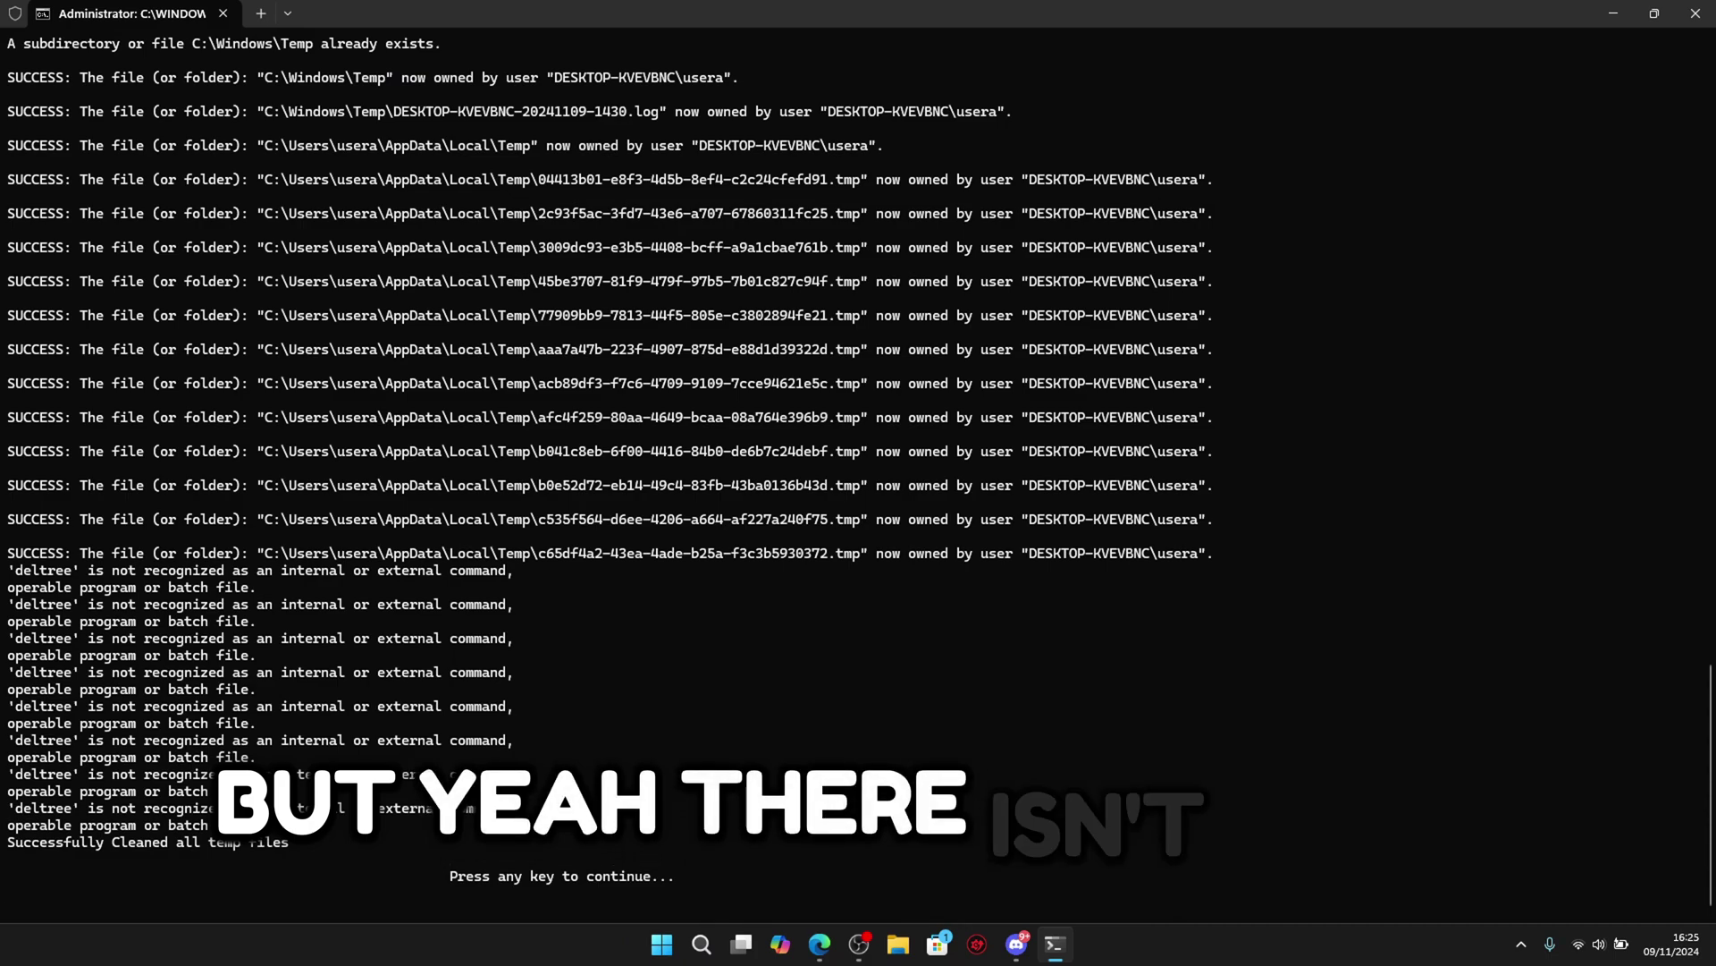
key("Return")
type("2")
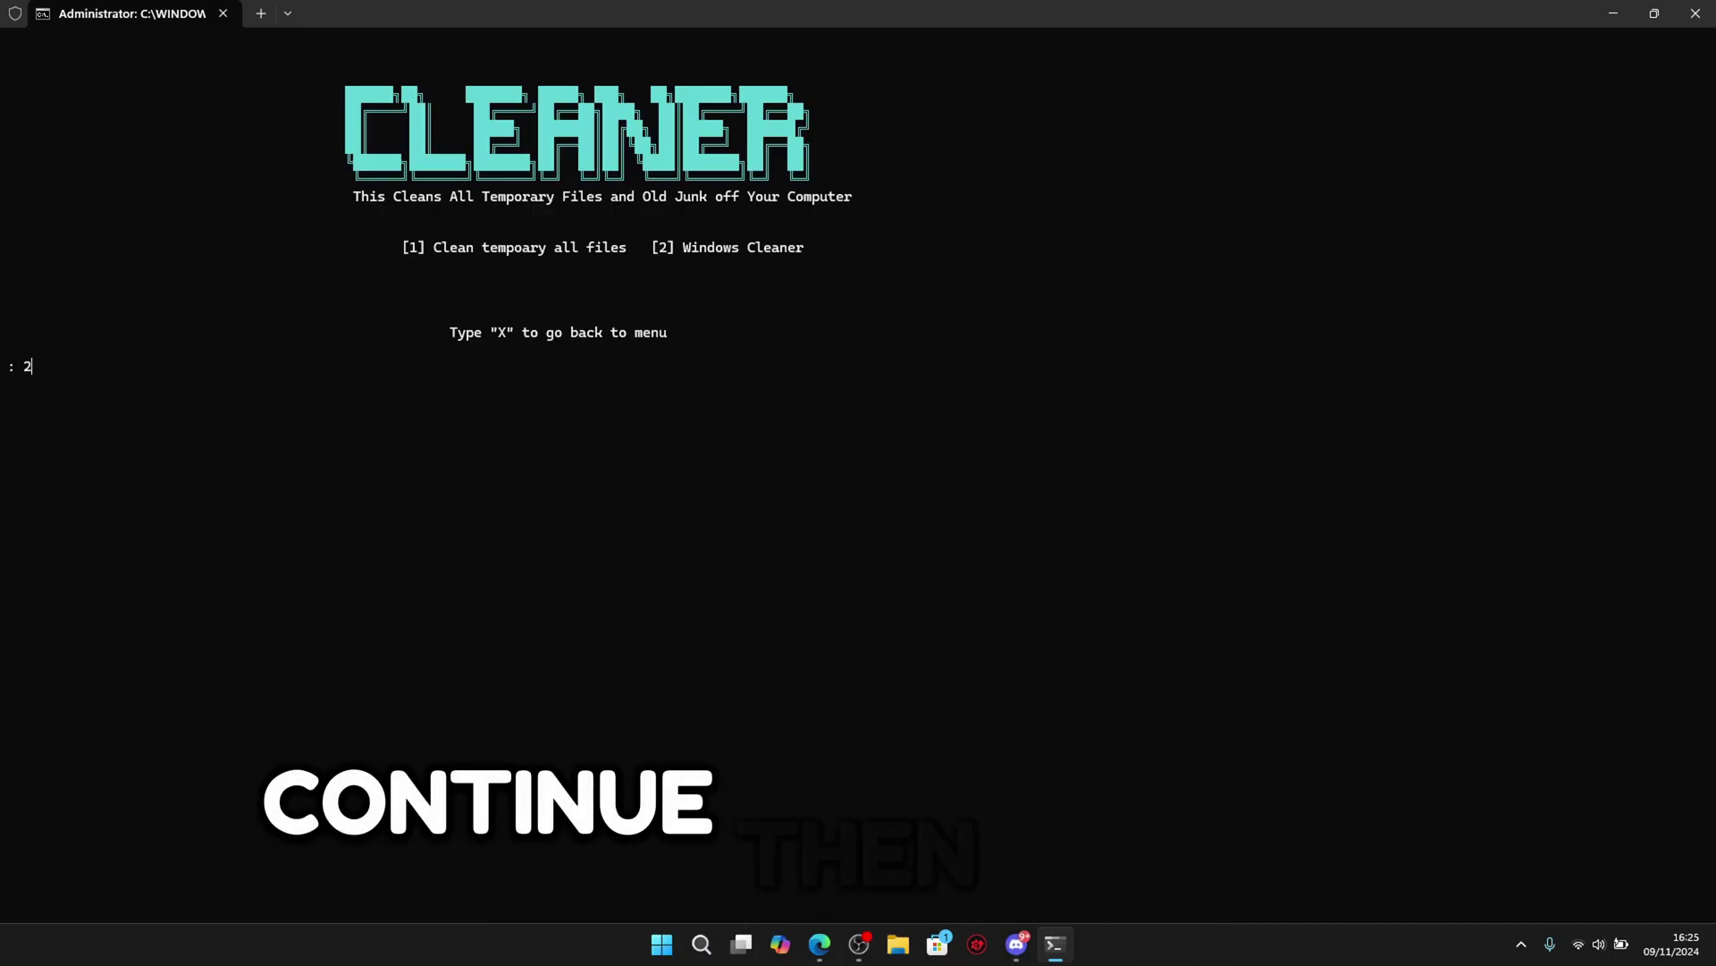
Launch Windows Disk Clean-up, cancel it without deleting anything, and return to the main menu
key("Return")
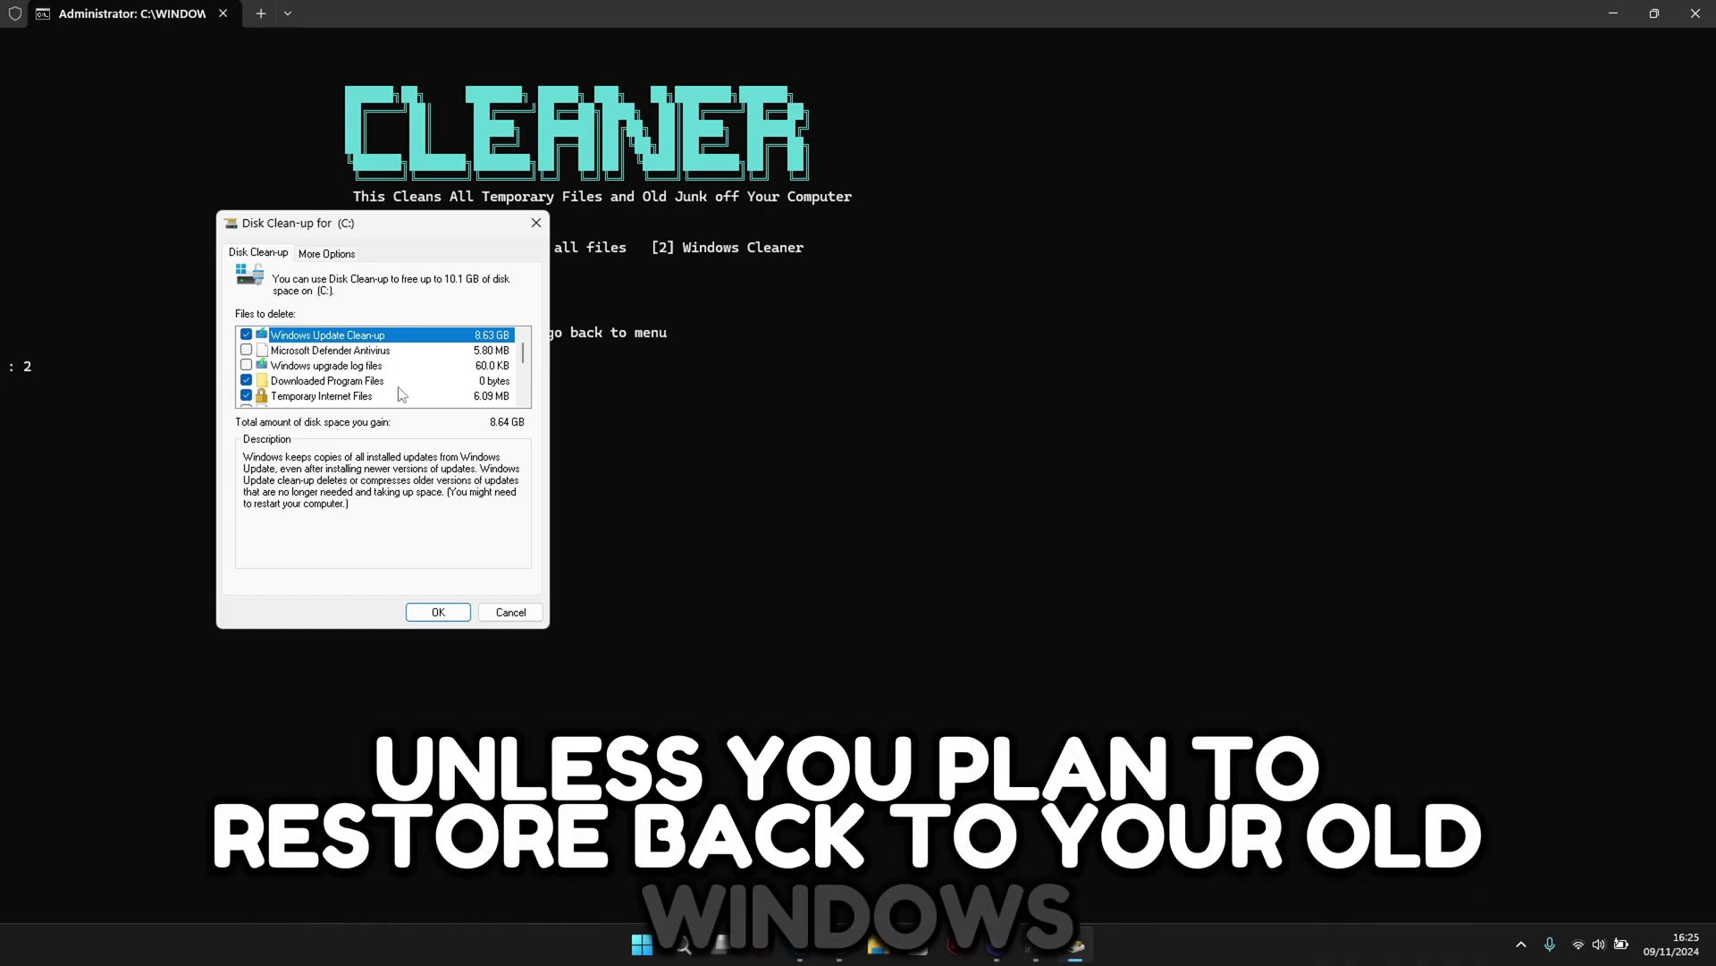
left_click(510, 612)
key("Return")
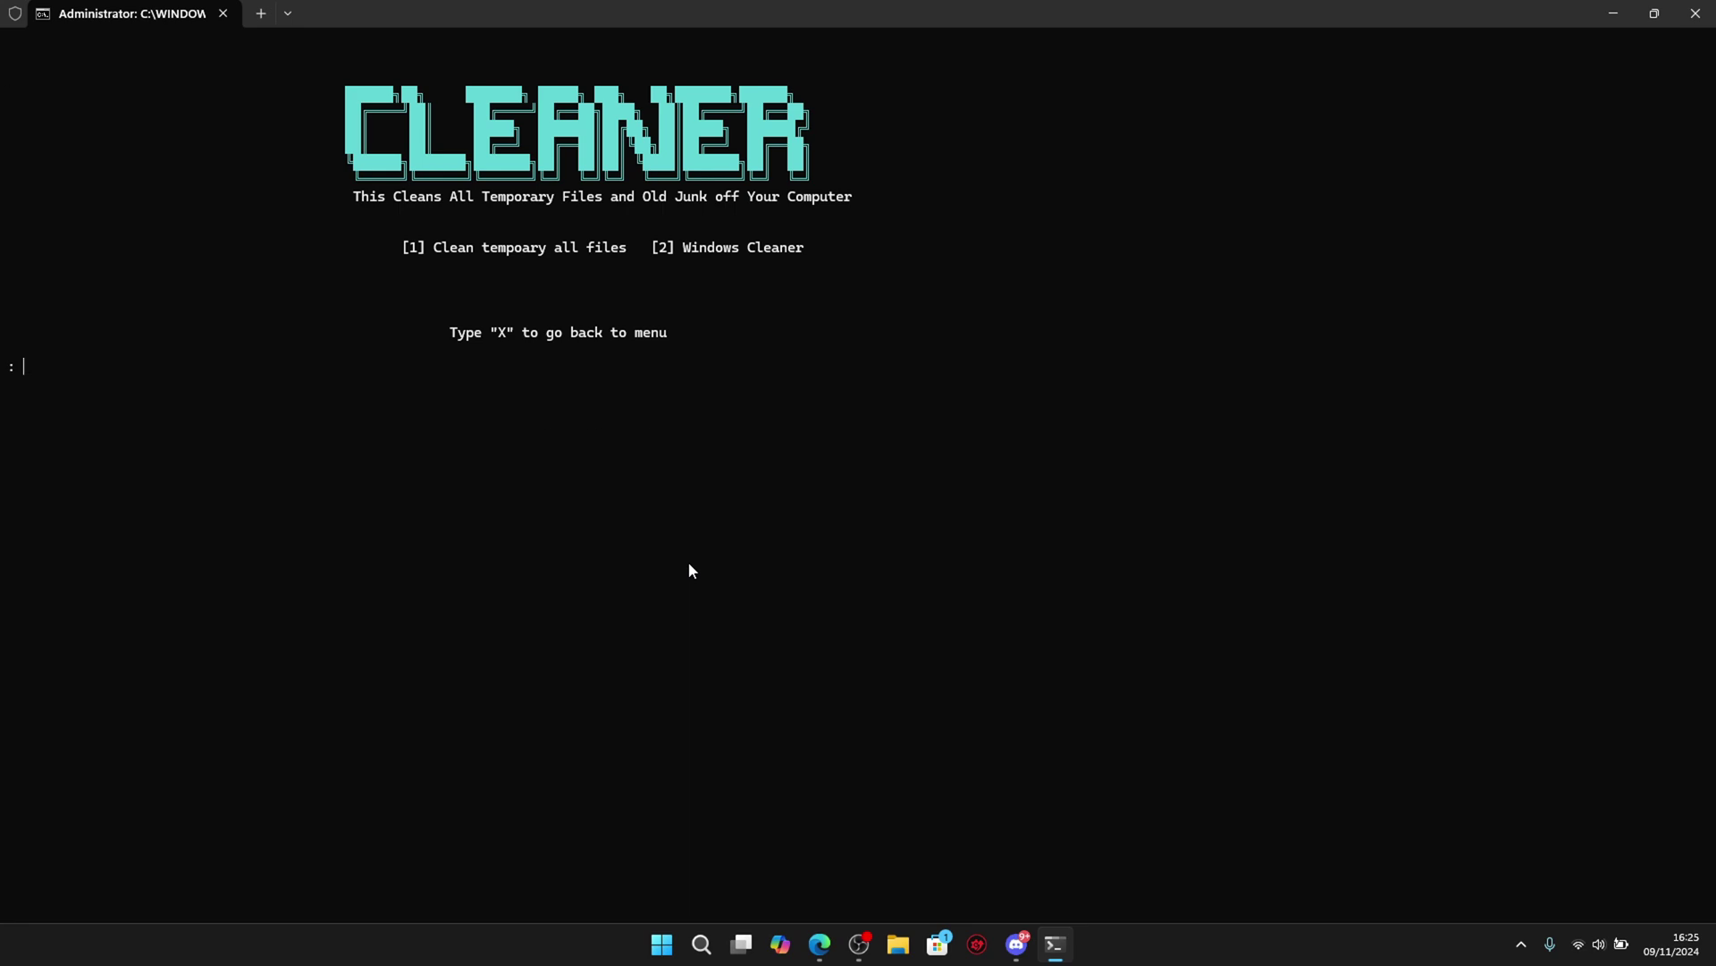
type("x")
key("Return")
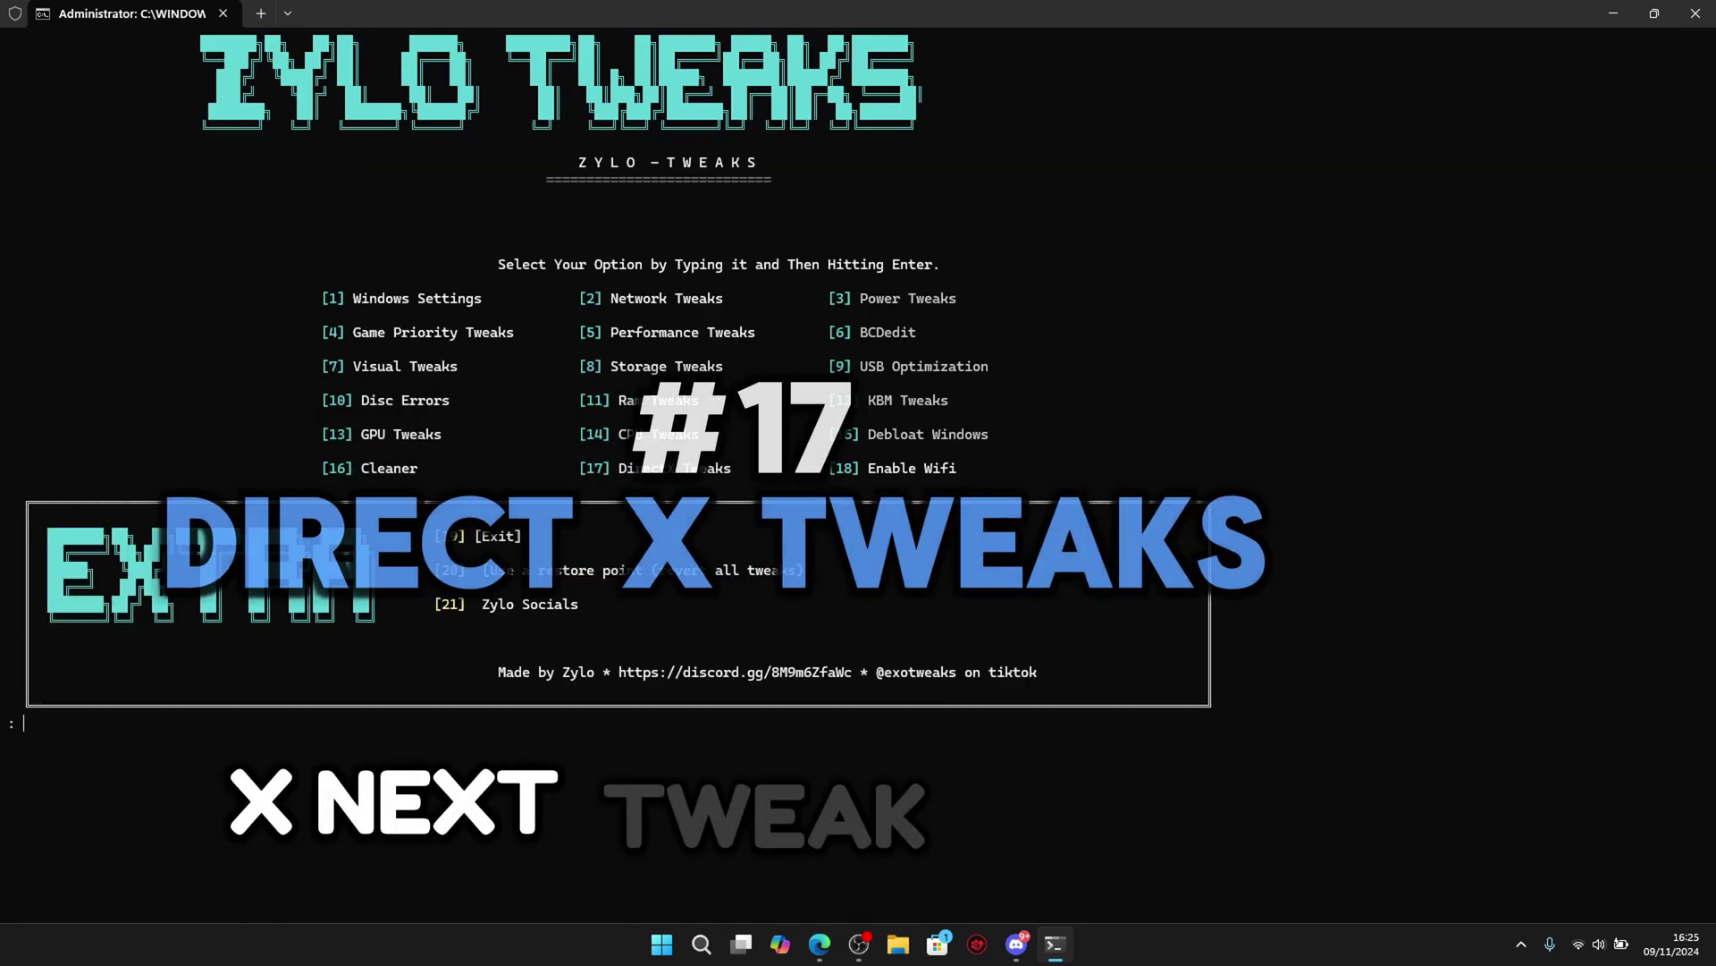
type("17")
Apply DirectX tweaks (17), exit WiFi Fixer with 2, and open Zylo Socials (21)
key("Return")
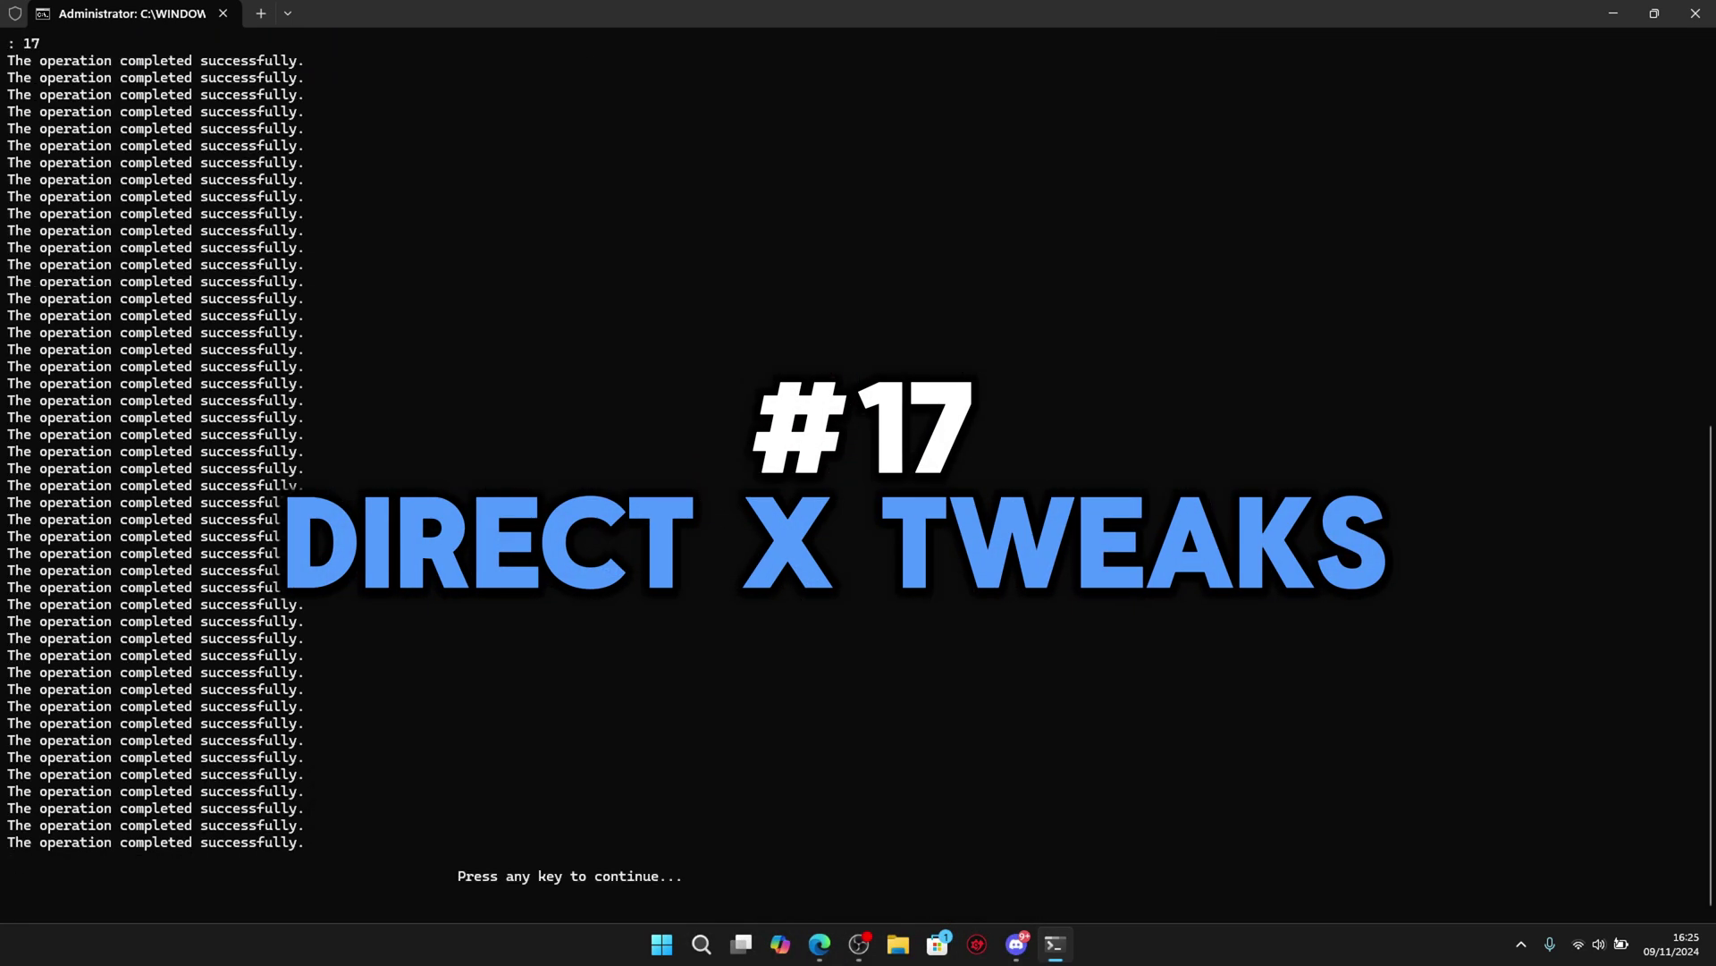
key("Return")
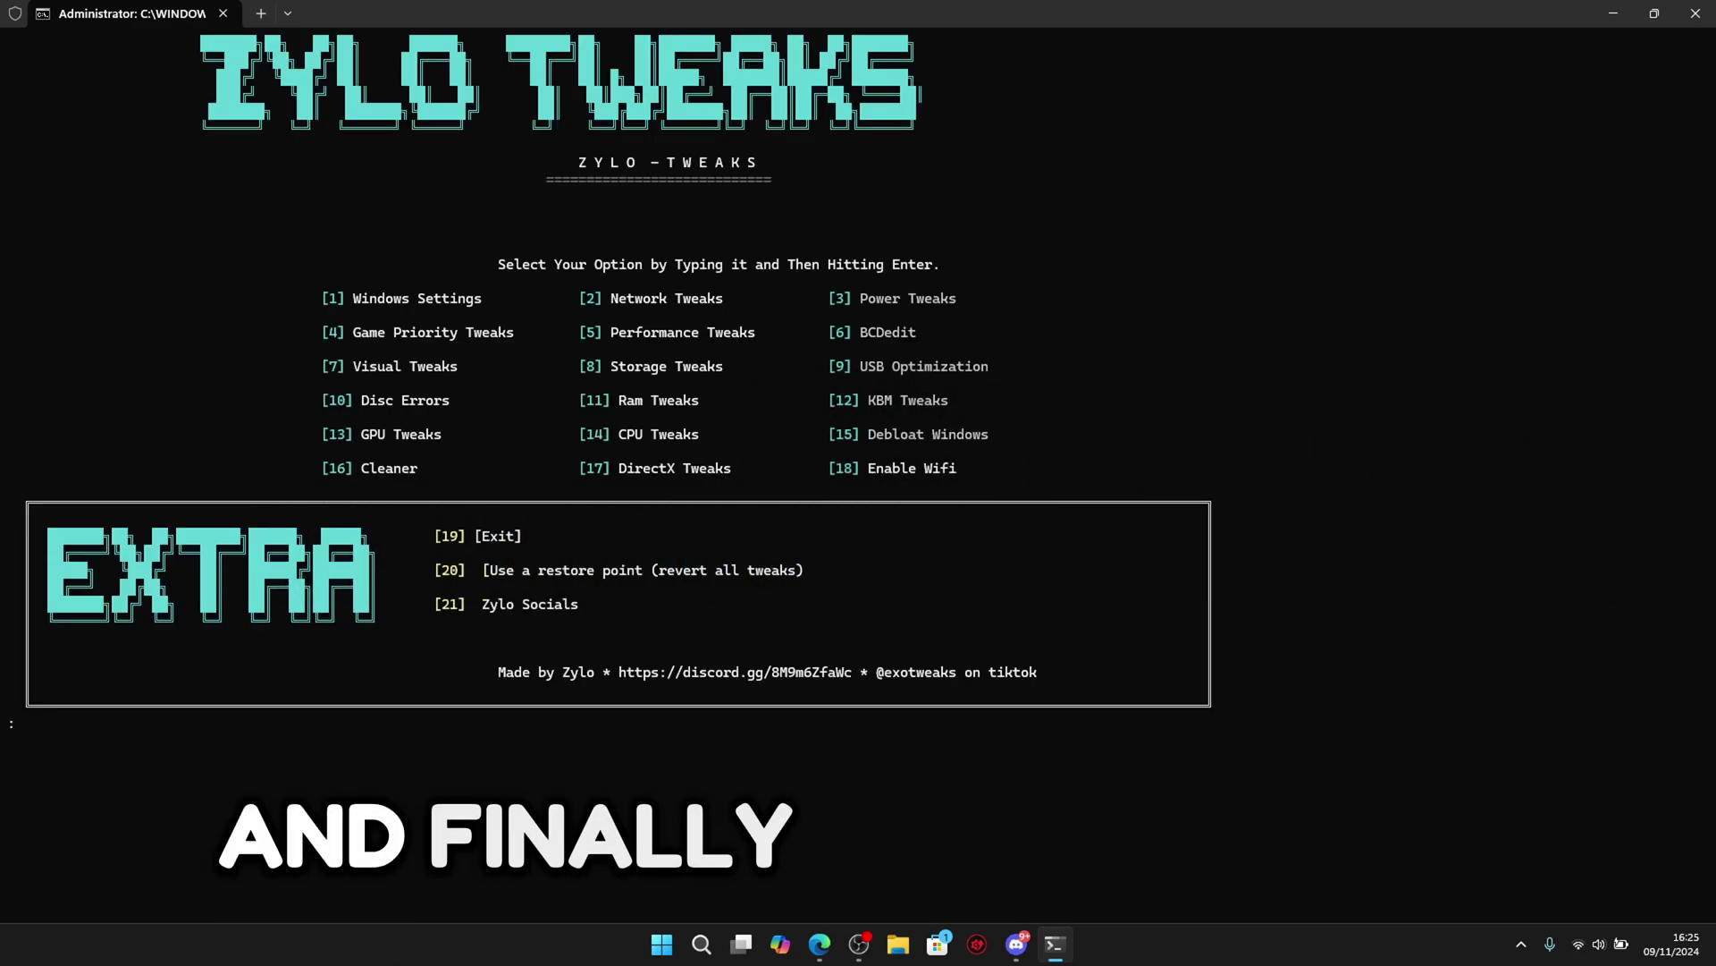
type("18")
key("Return")
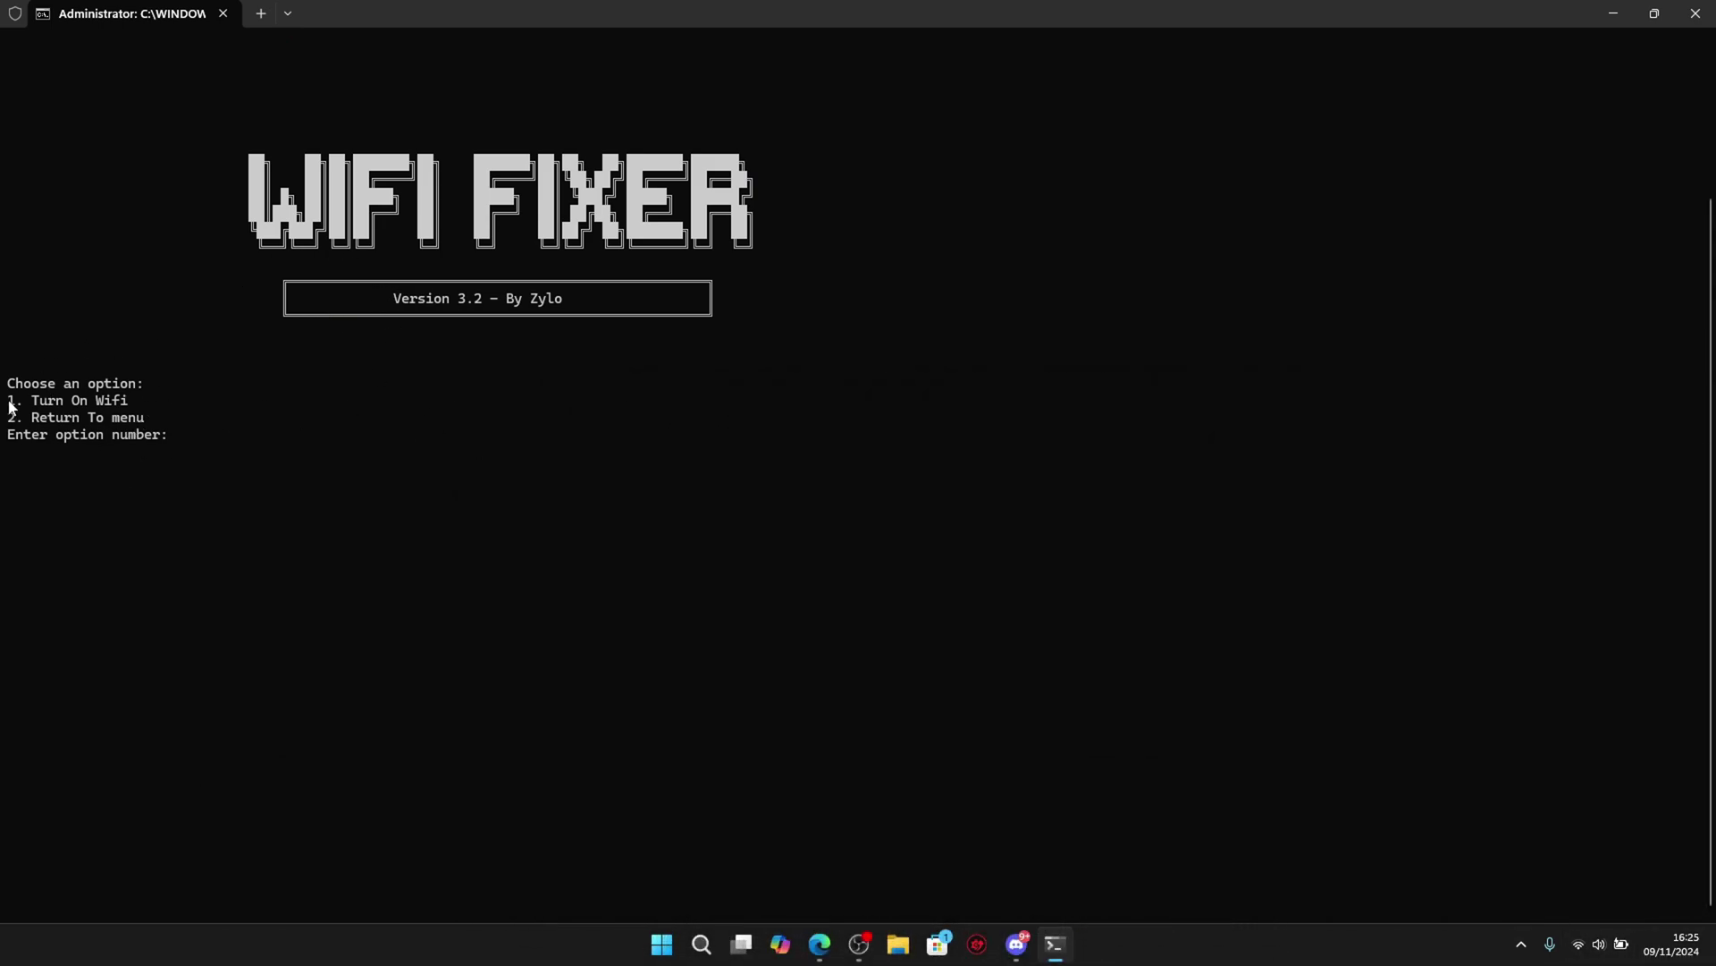
type("2")
key("Return")
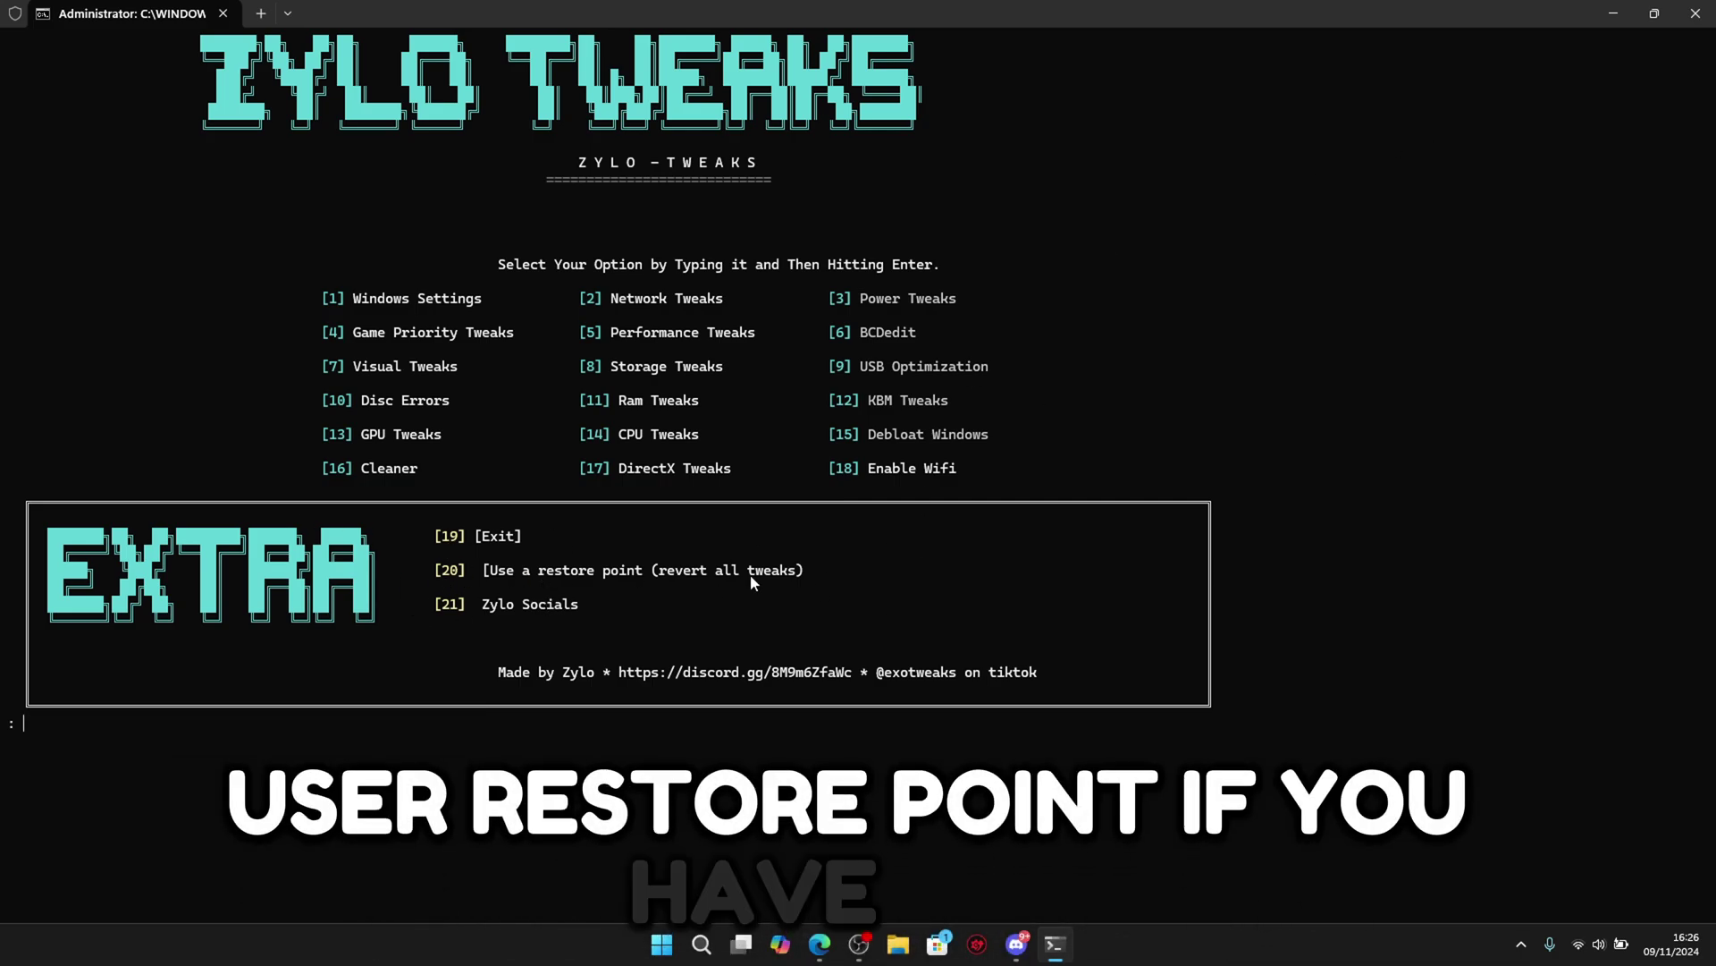
type("21")
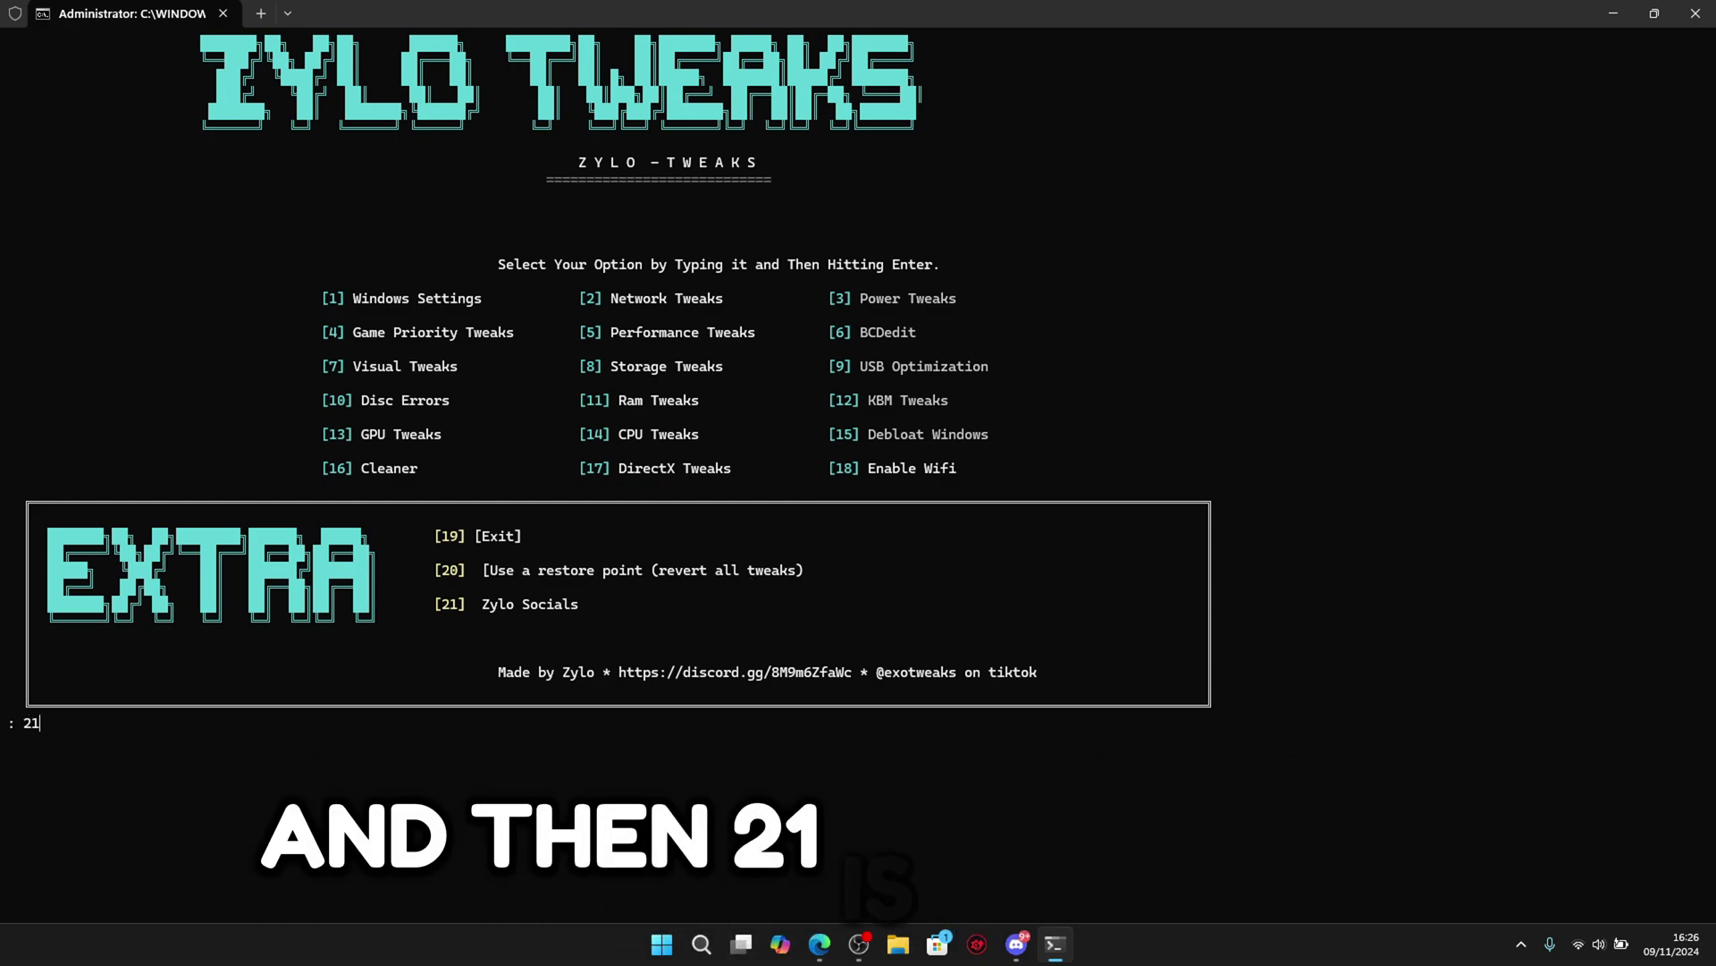
key("Return")
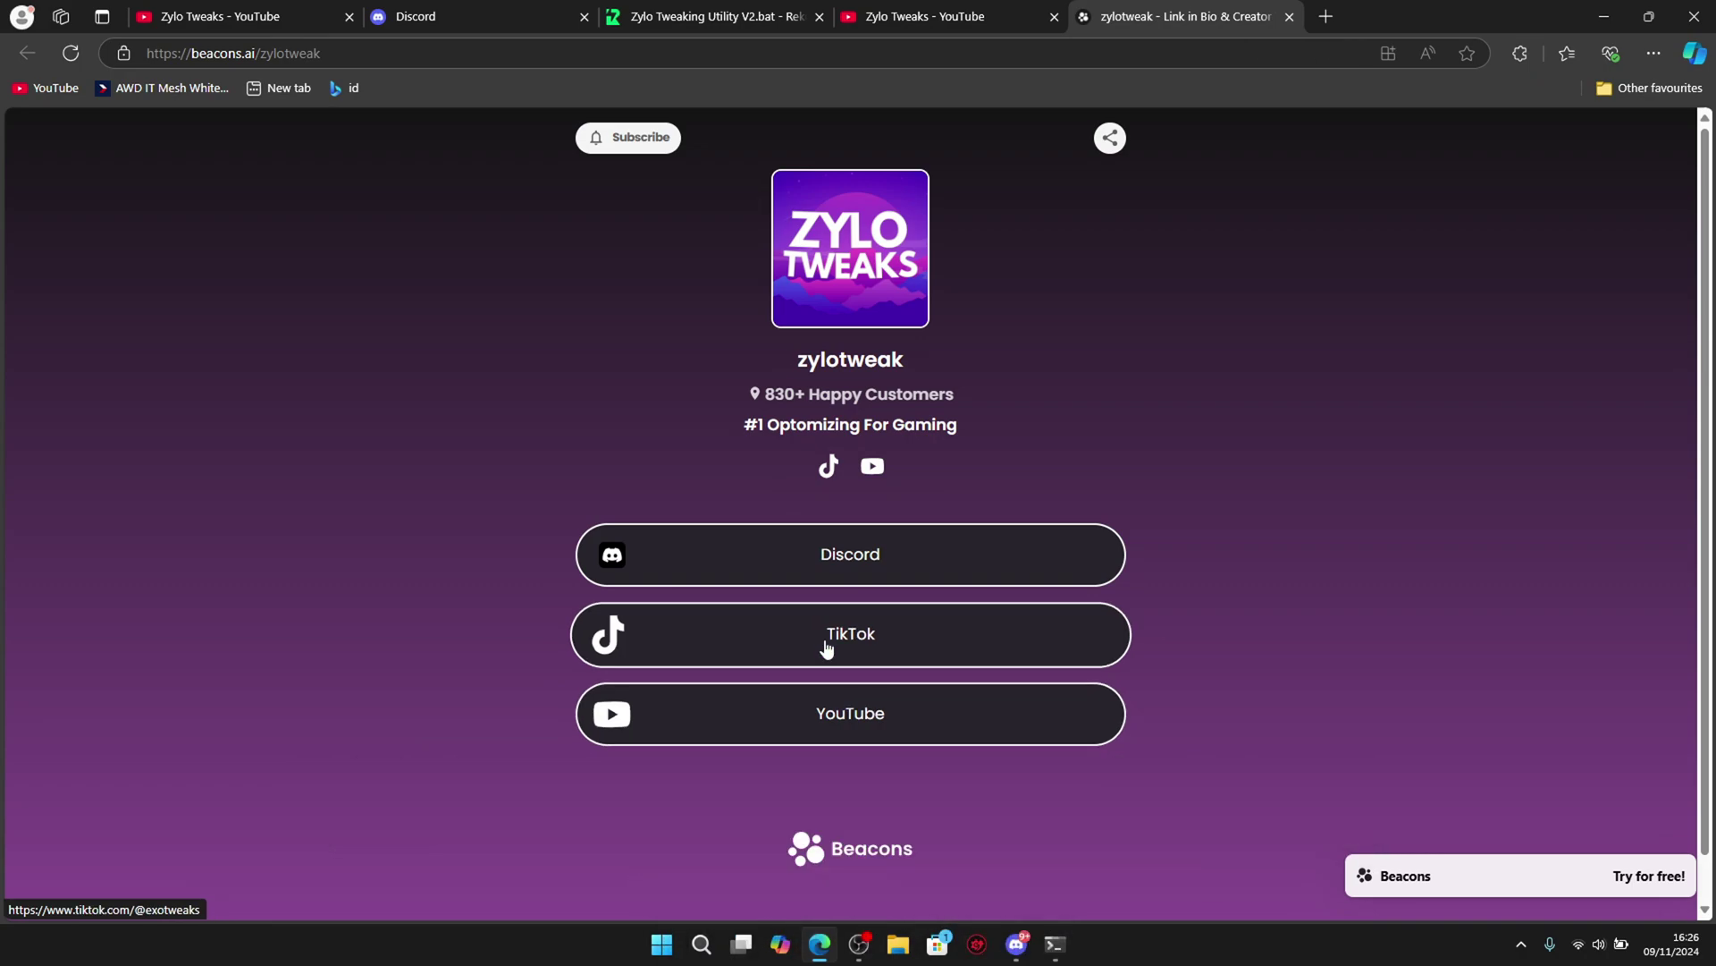
Switch to Discord and view the #standard-utility and #premium-utility channels
left_click(1018, 945)
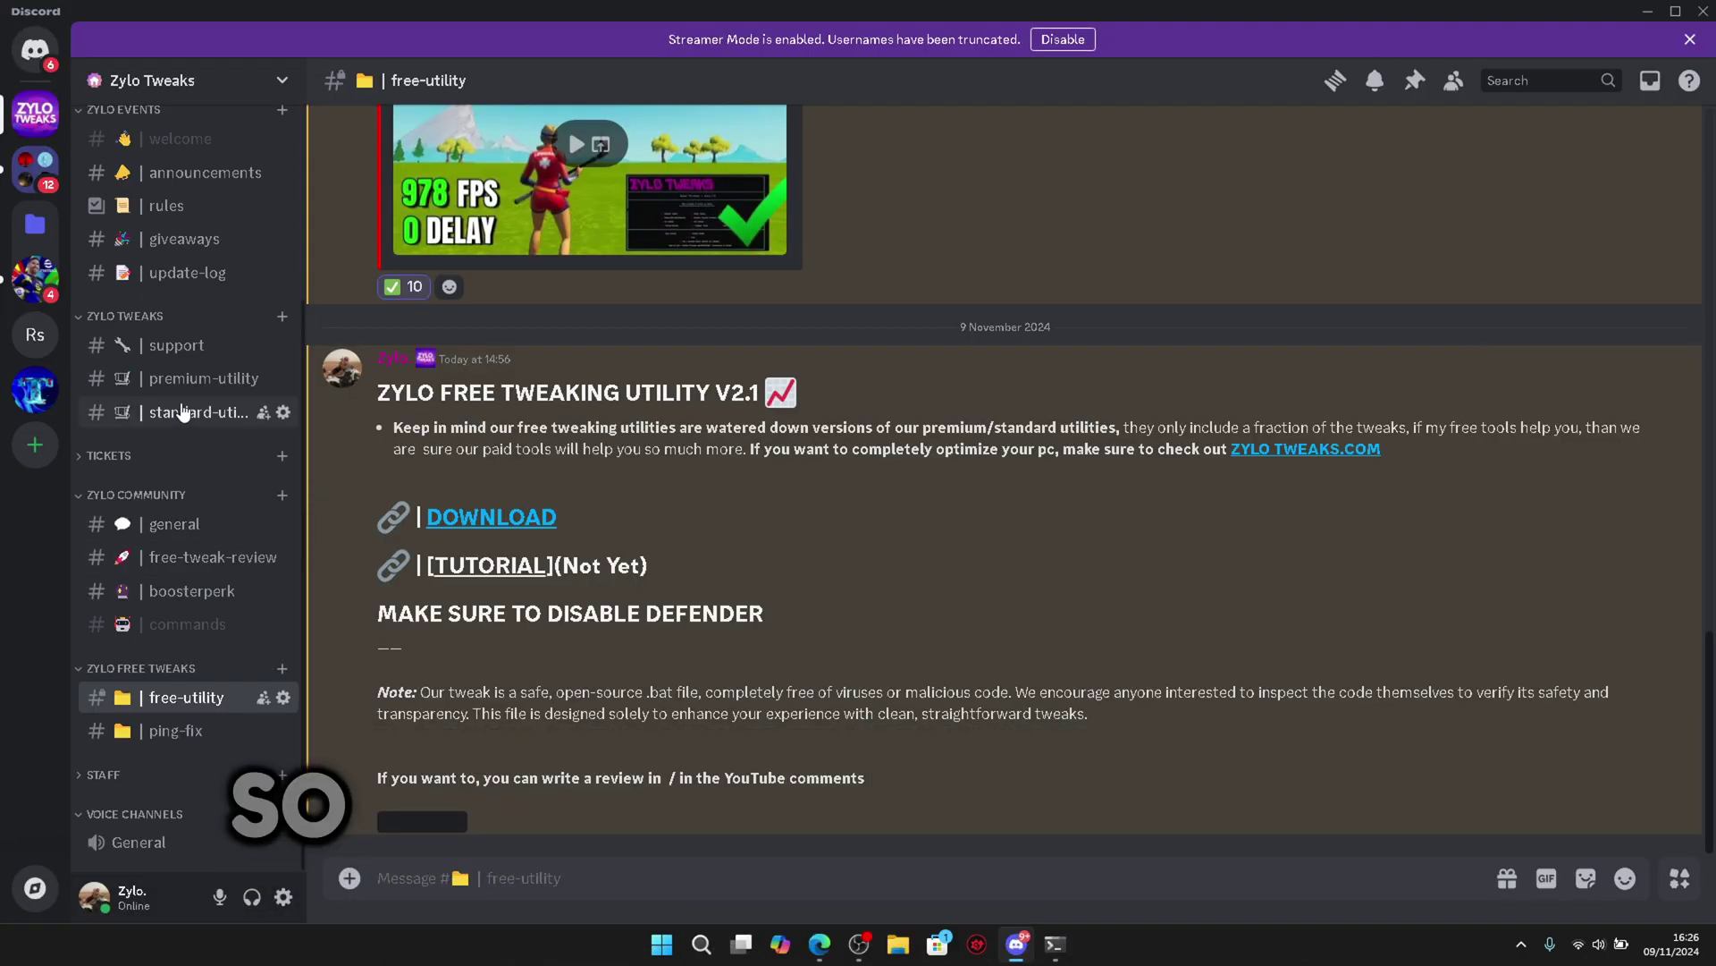
left_click(182, 412)
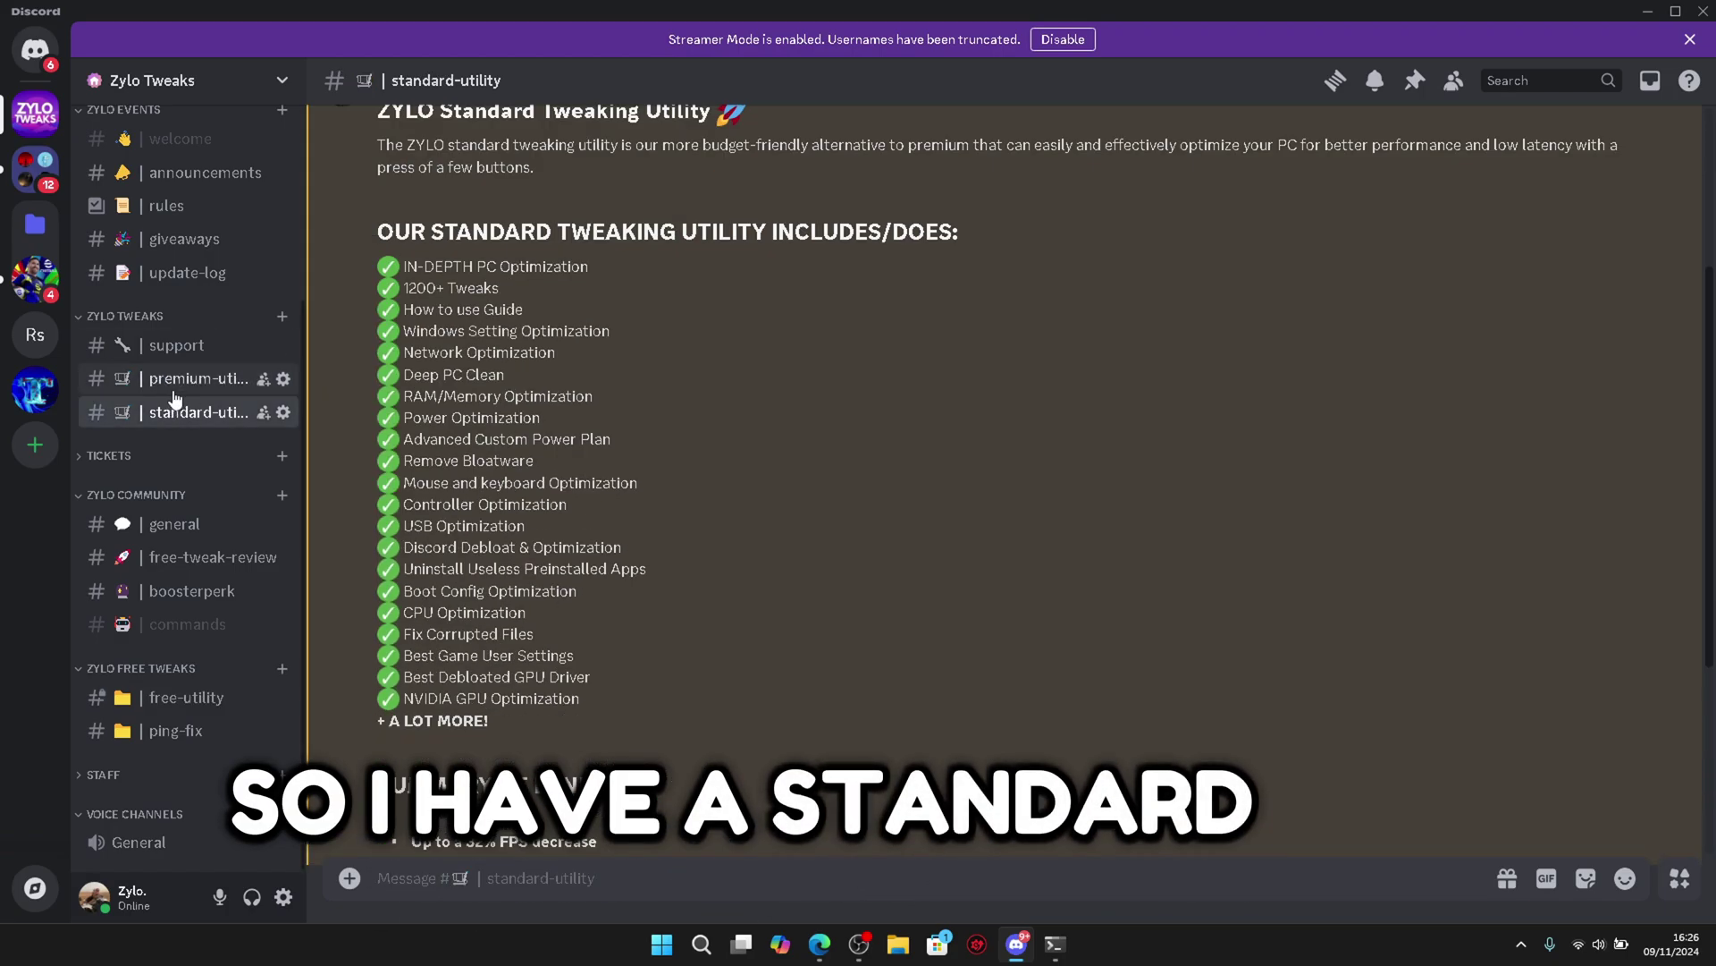
left_click(175, 391)
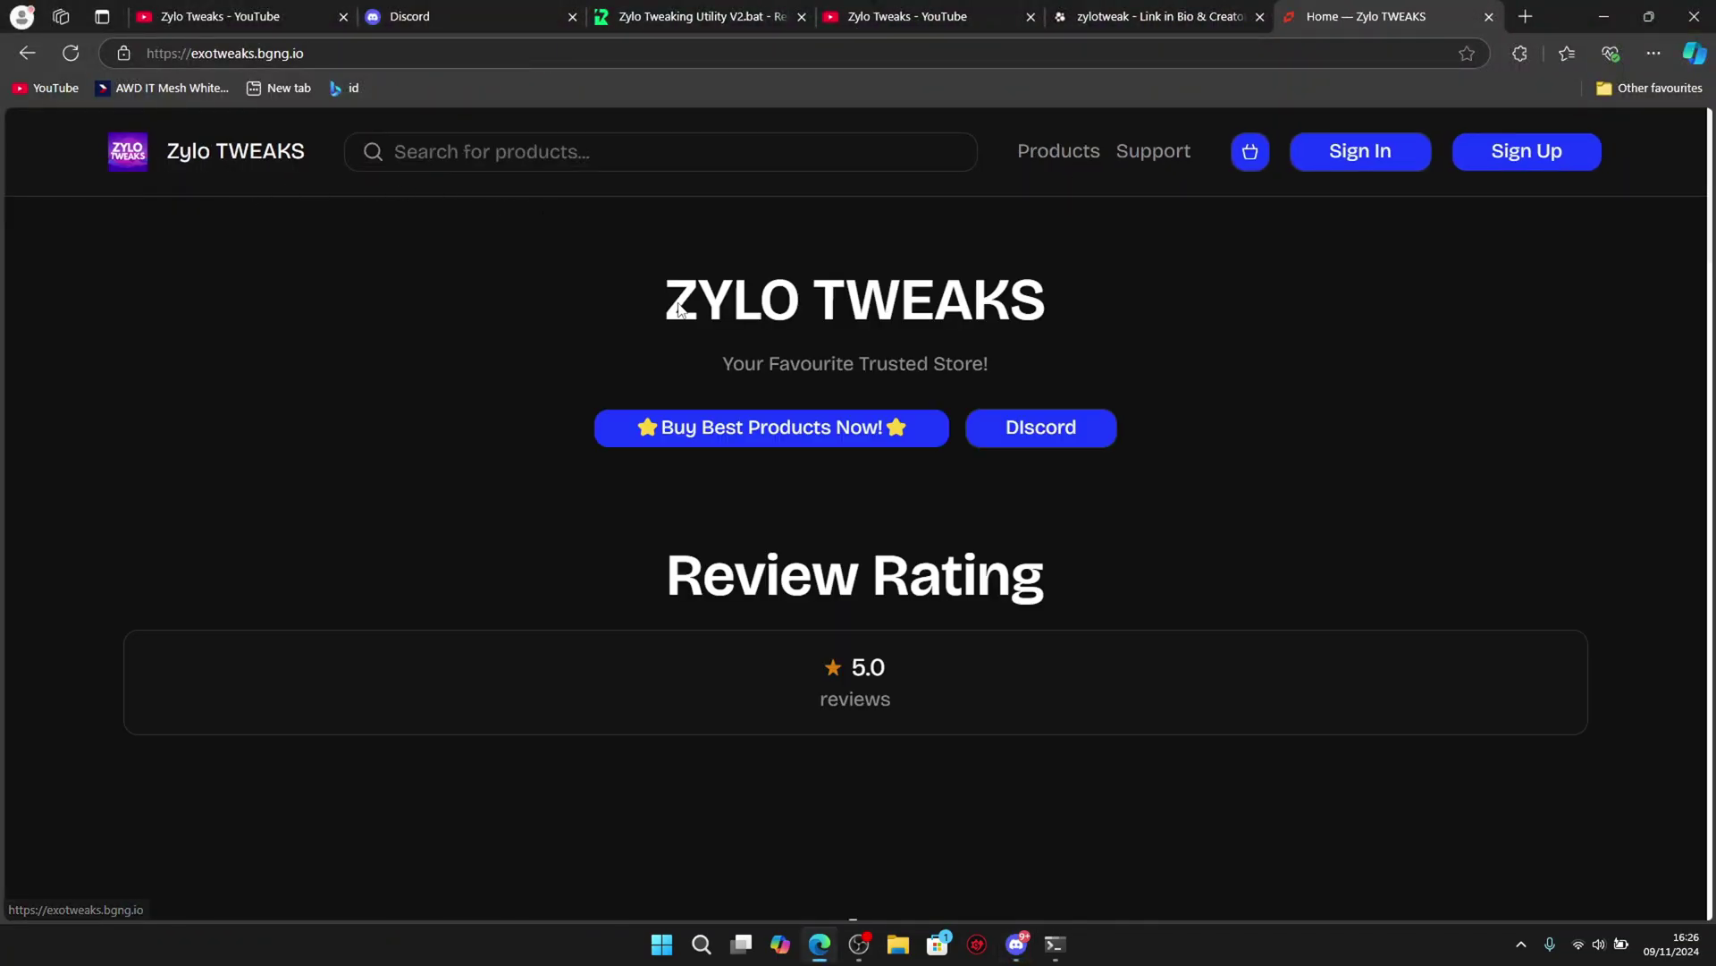
Browse the Zylo Pro Tweaking Utility product page, then return to the store home
scroll(894, 313, "down", 8)
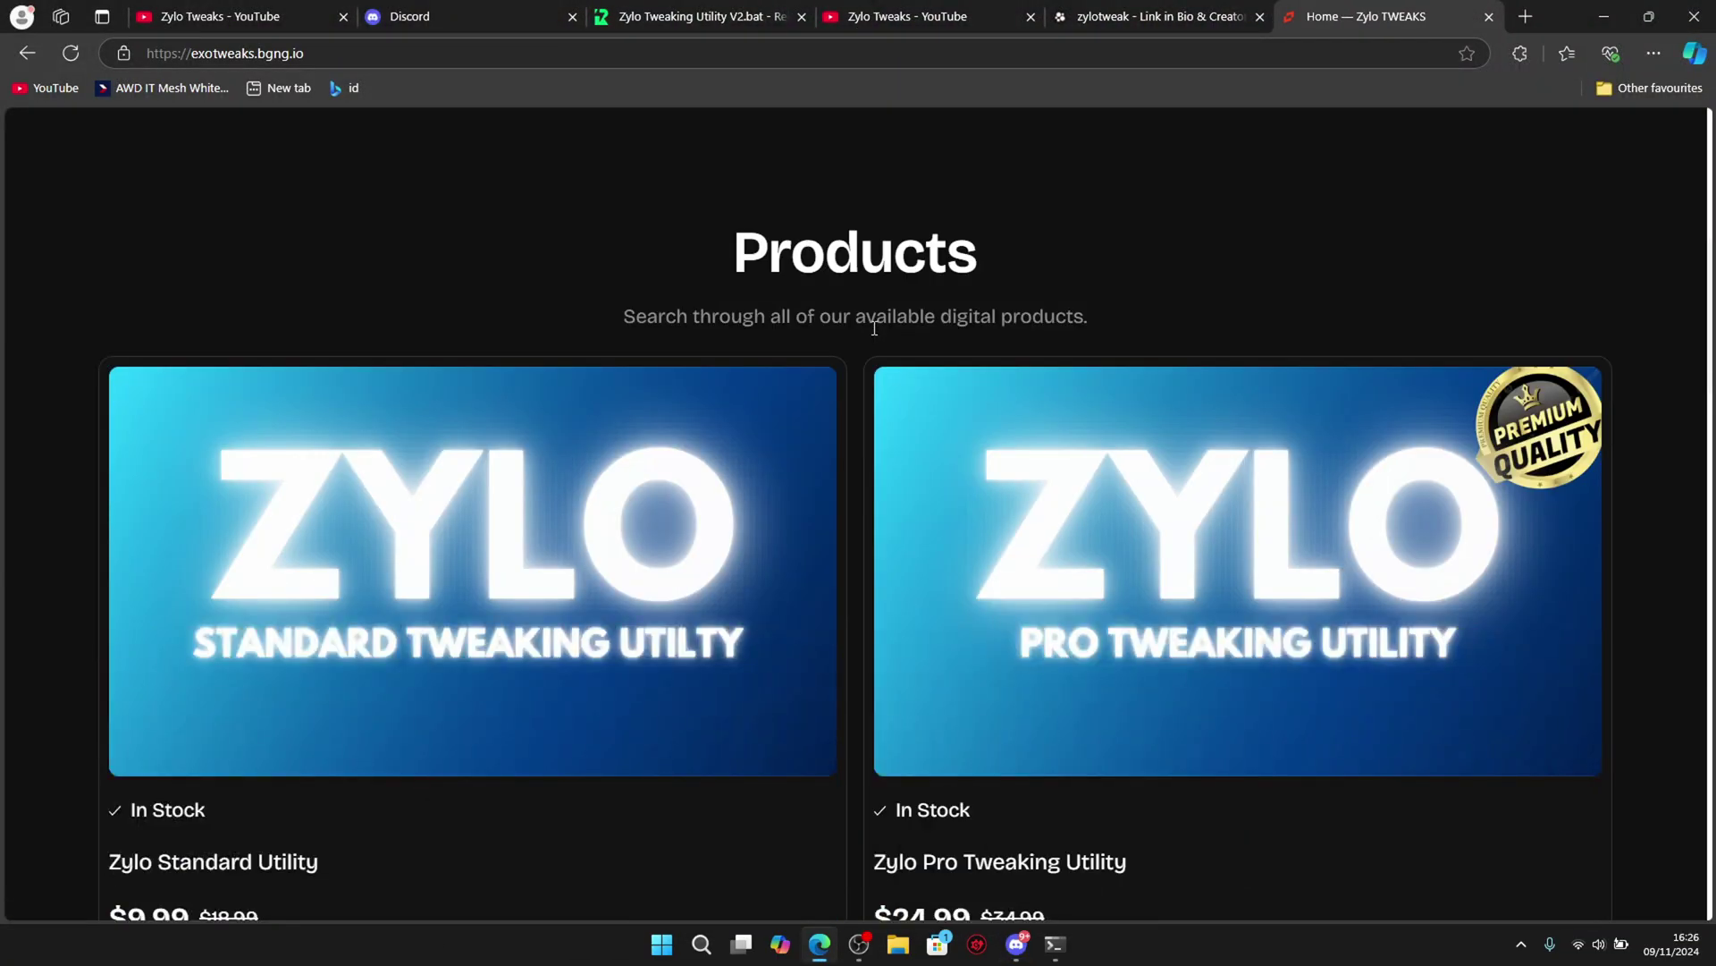
scroll(880, 293, "down", 2)
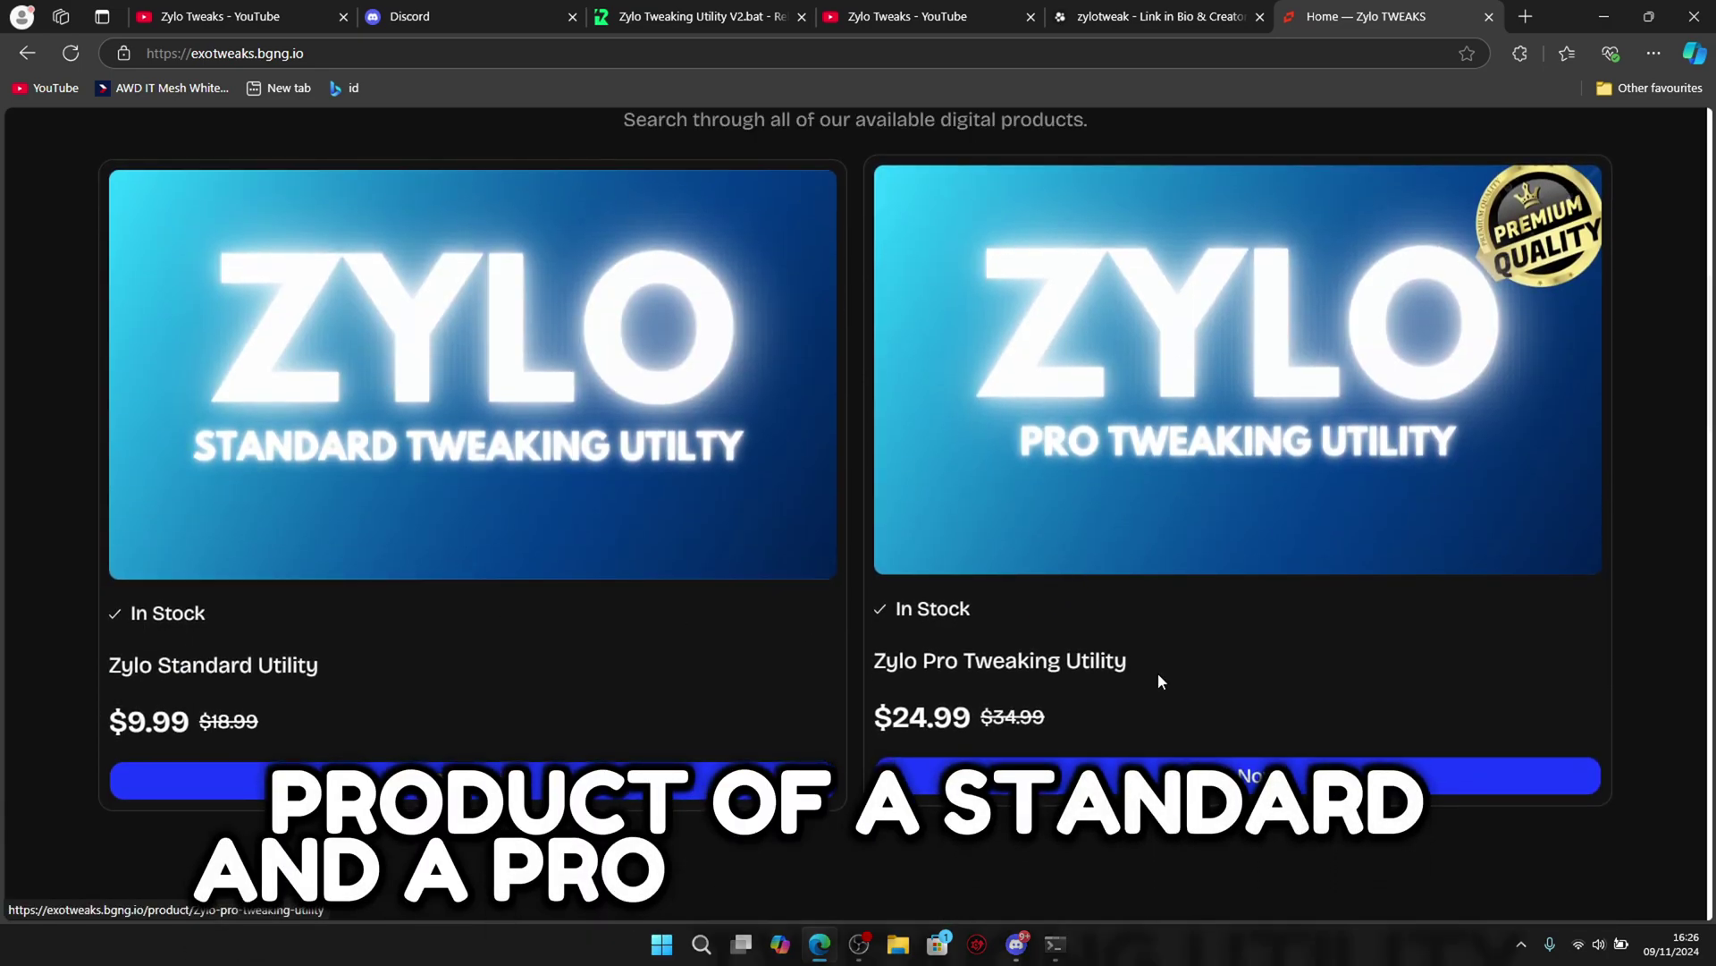
left_click(1059, 590)
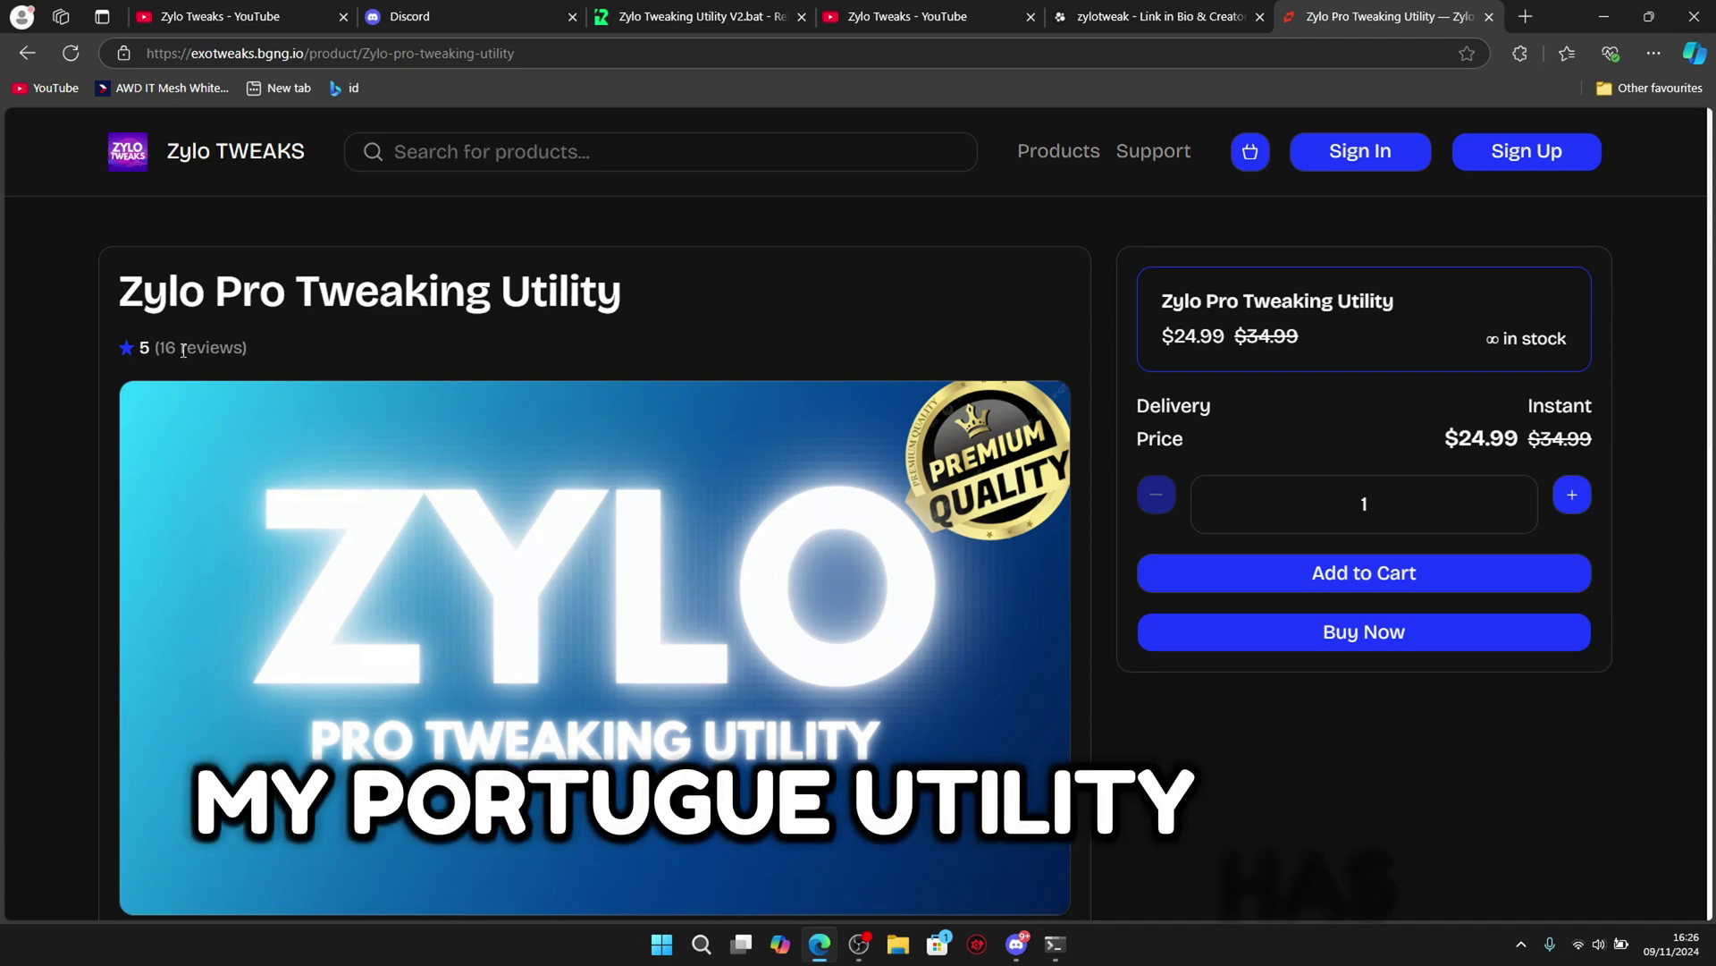
scroll(179, 340, "down", 5)
scroll(268, 375, "down", 5)
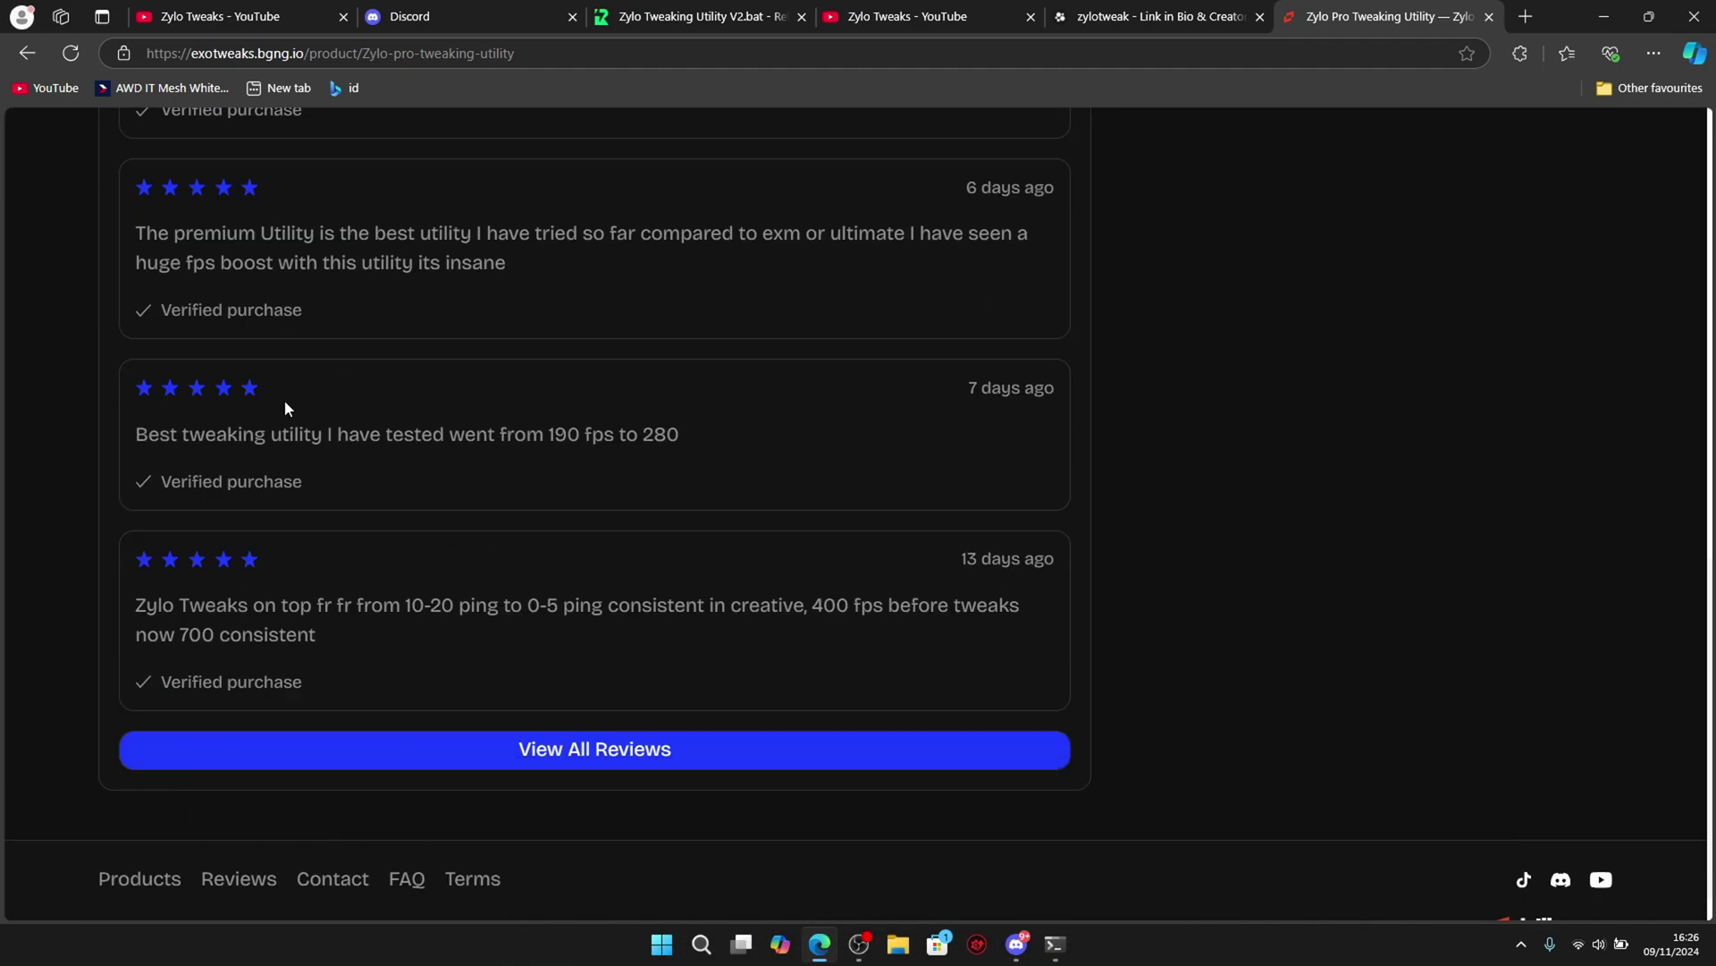
scroll(613, 644, "up", 3)
scroll(613, 644, "up", 10)
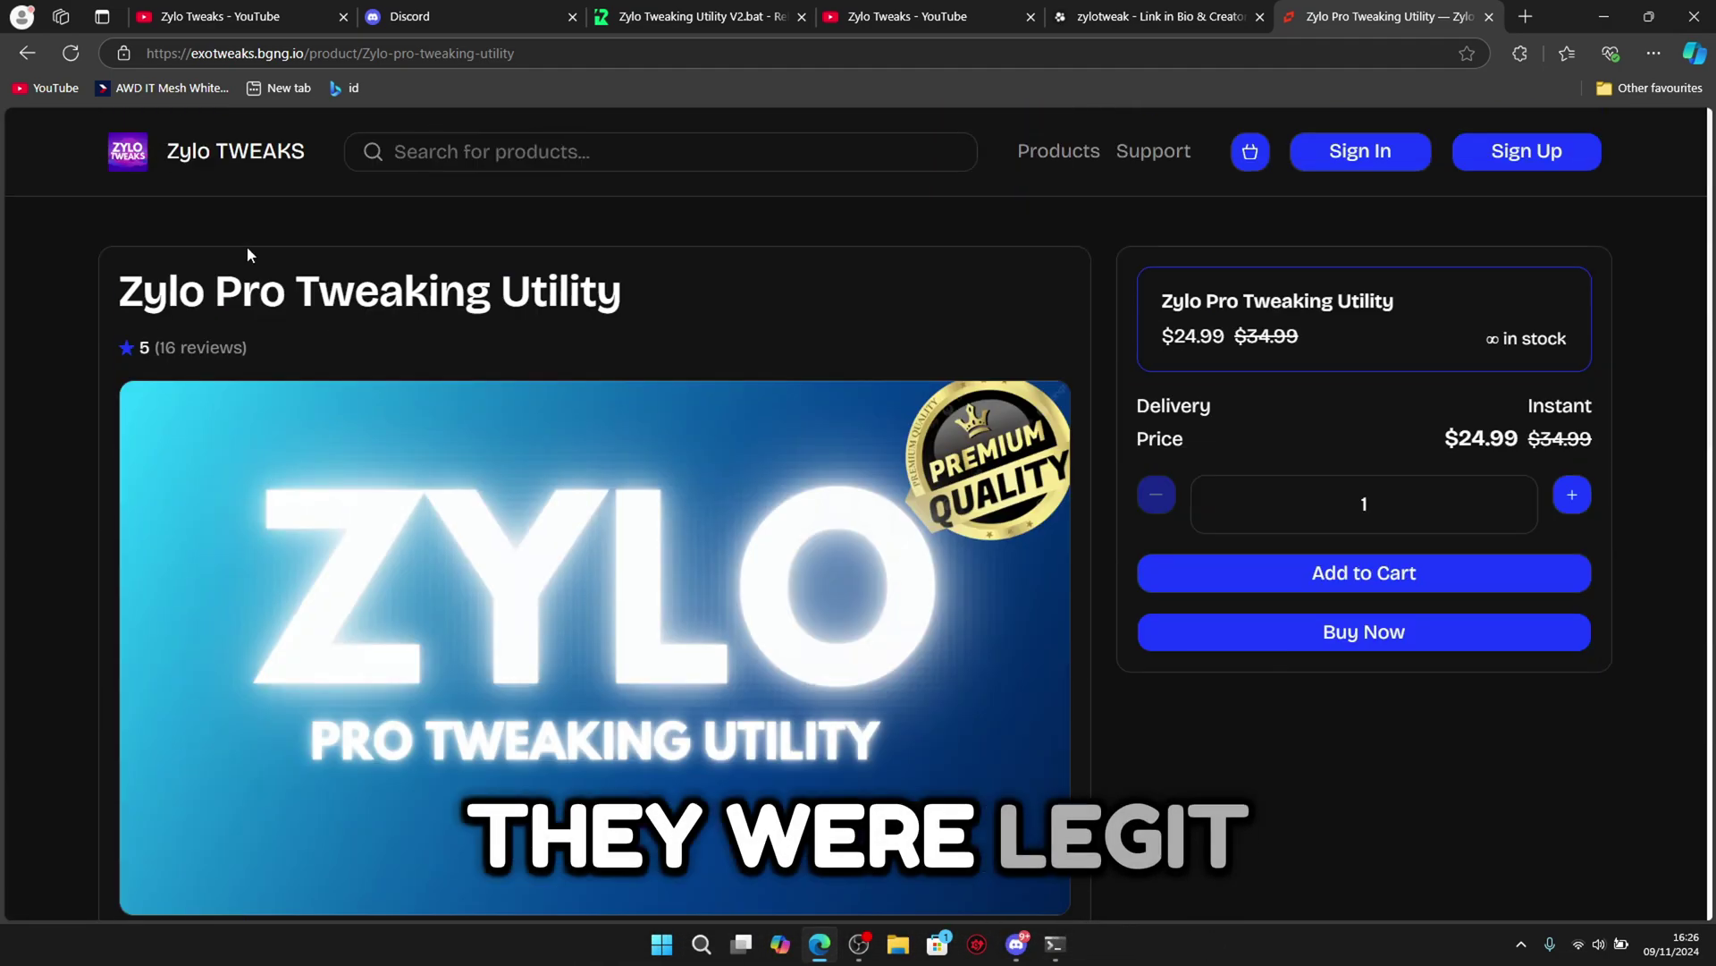
left_click(201, 156)
View the Zylo Standard Utility product page and go back to the store home
scroll(629, 400, "down", 5)
scroll(713, 567, "down", 5)
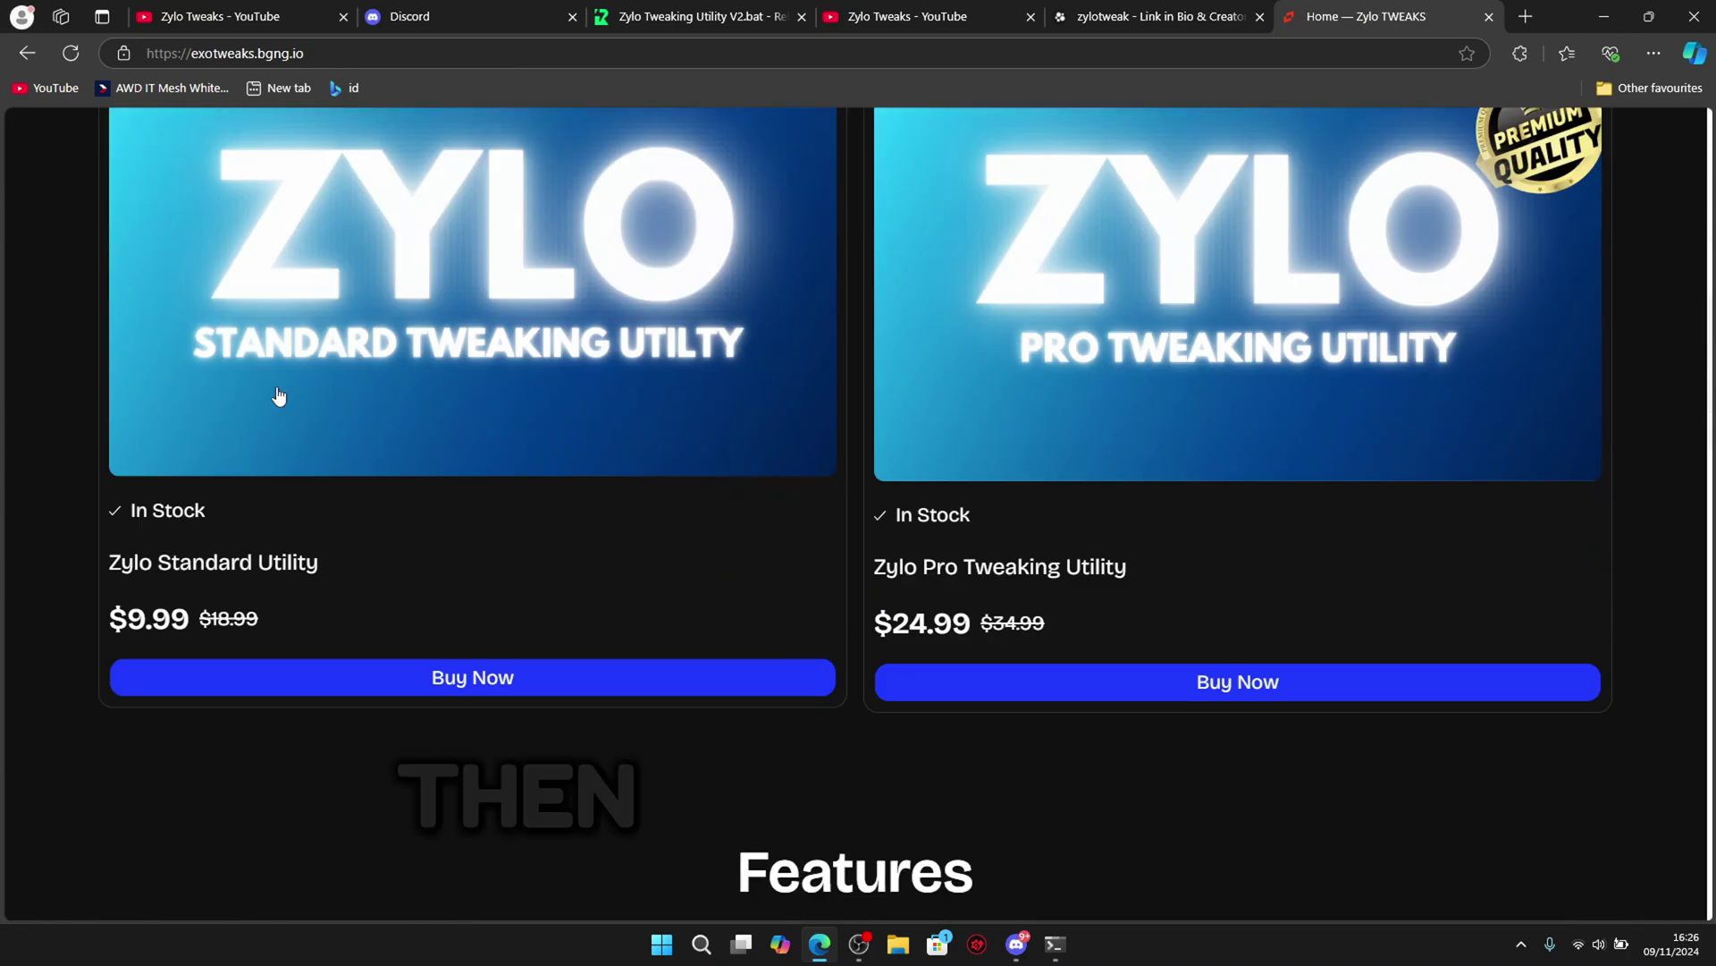
scroll(442, 391, "up", 4)
scroll(582, 387, "down", 5)
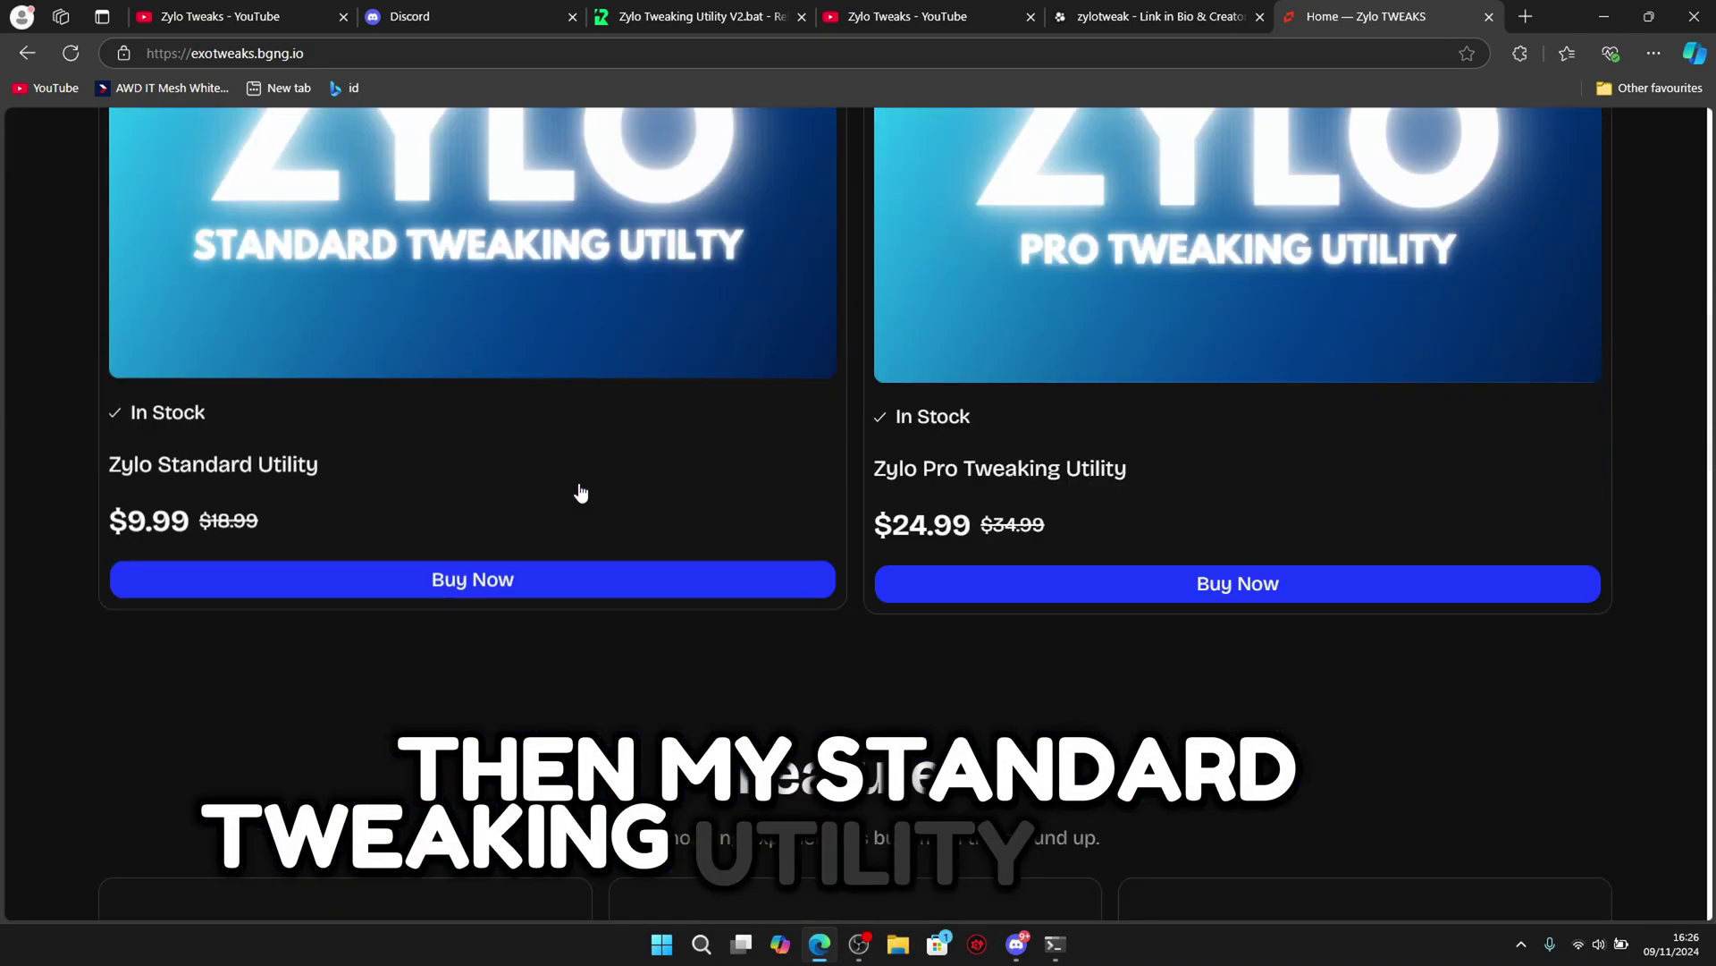
left_click(579, 490)
left_click(37, 56)
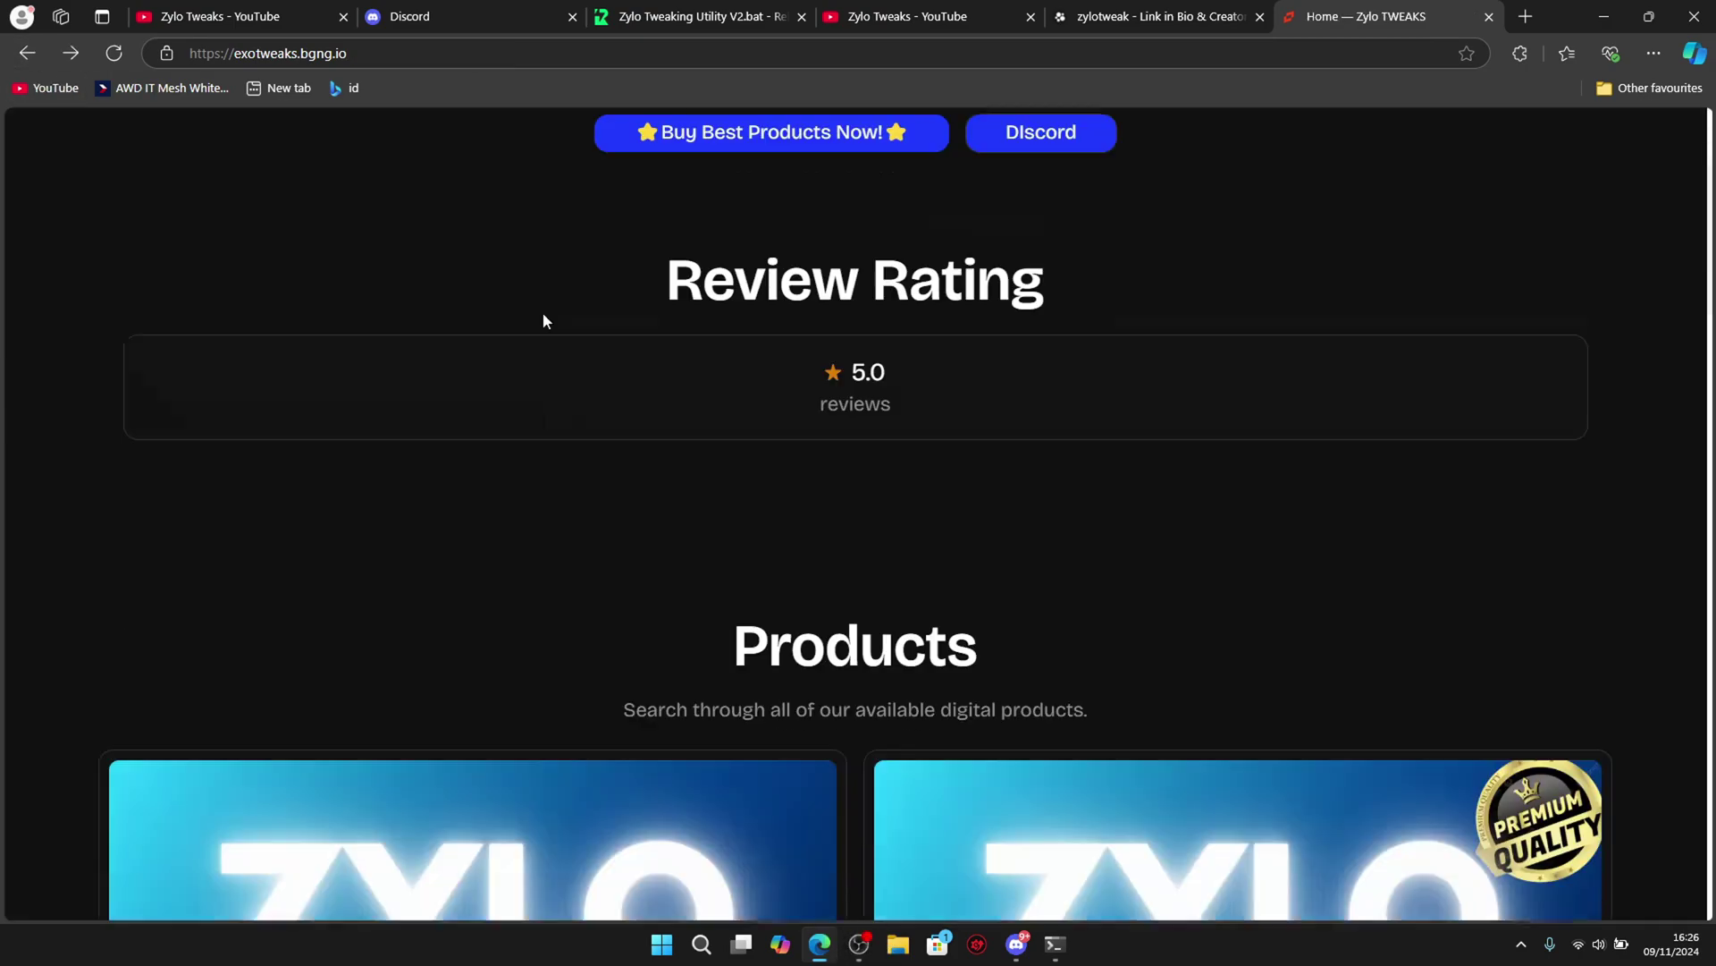
Expand the FAQ answers on safety, bannability and whether FPS tweaks improve performance
scroll(572, 367, "down", 5)
scroll(724, 464, "down", 5)
scroll(920, 375, "up", 2)
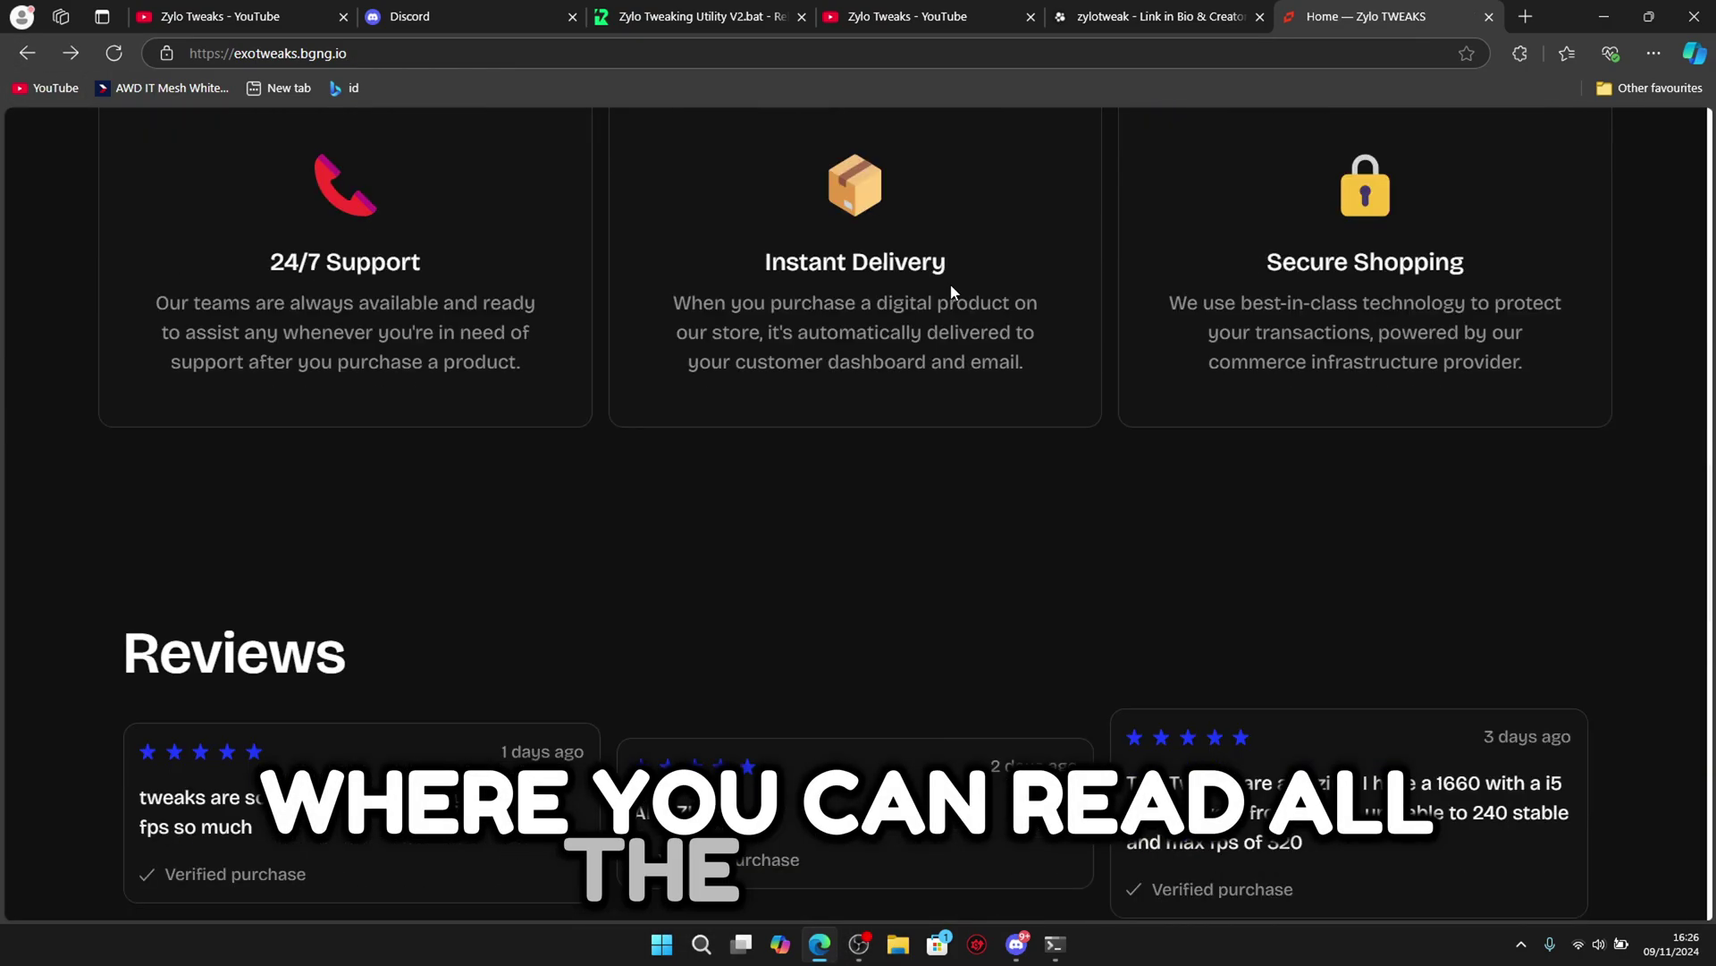
scroll(805, 358, "down", 5)
scroll(1144, 422, "down", 7)
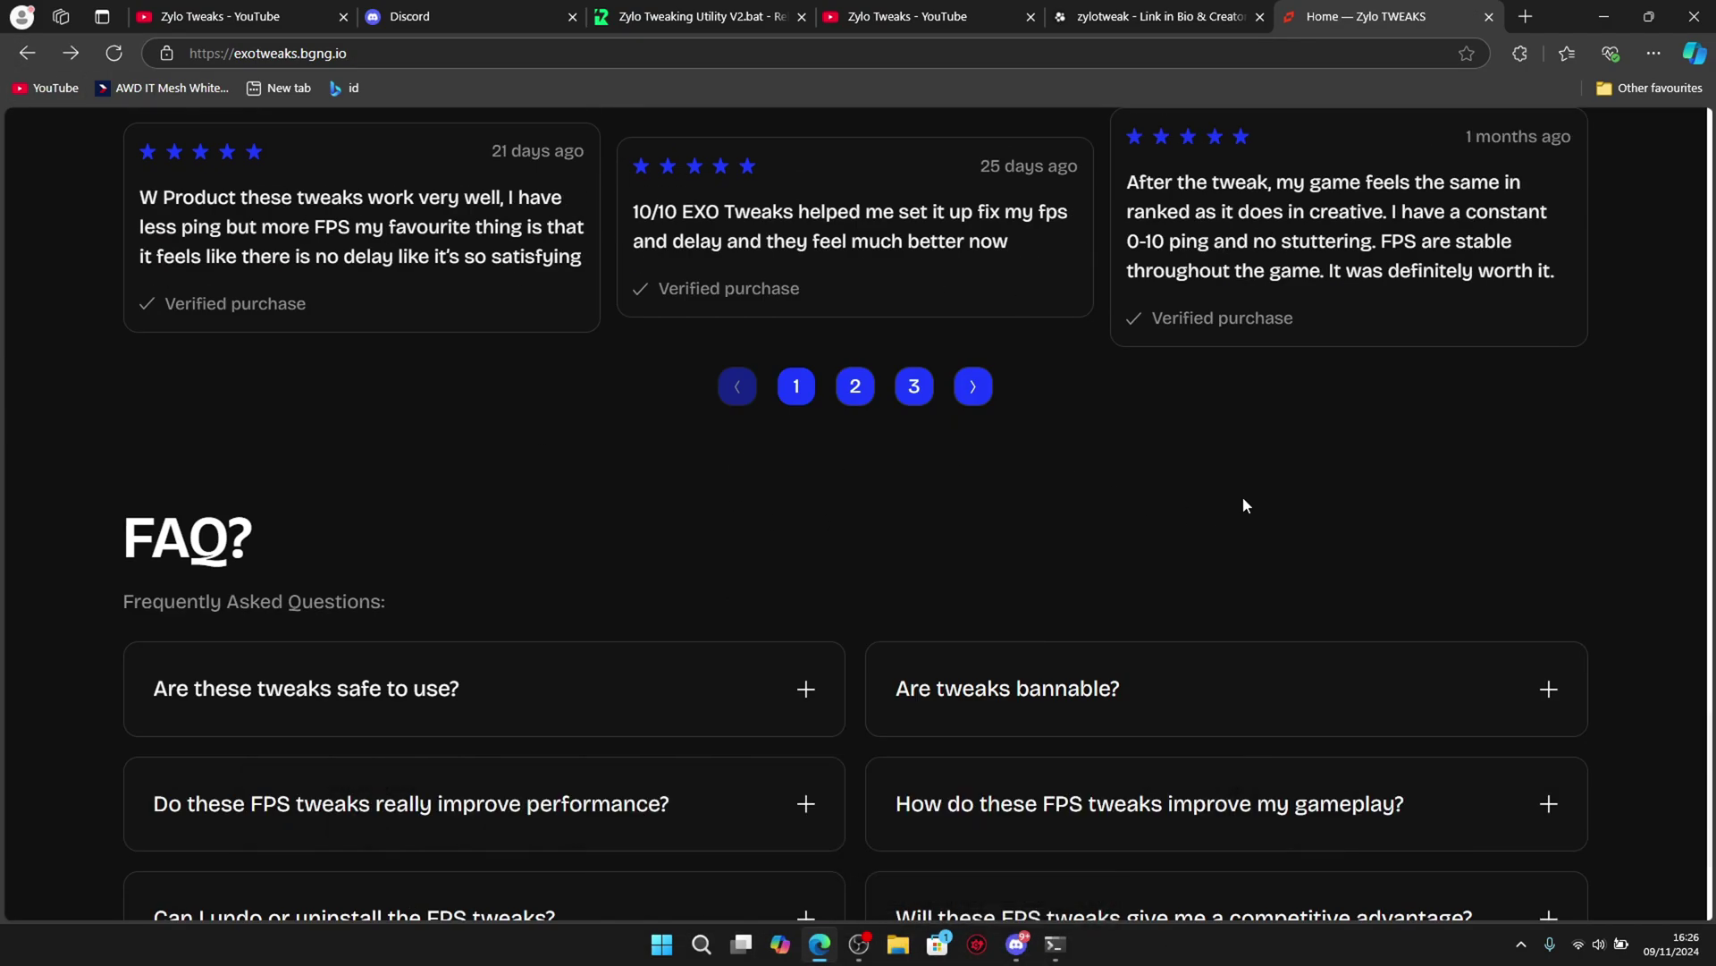
scroll(1242, 492, "down", 3)
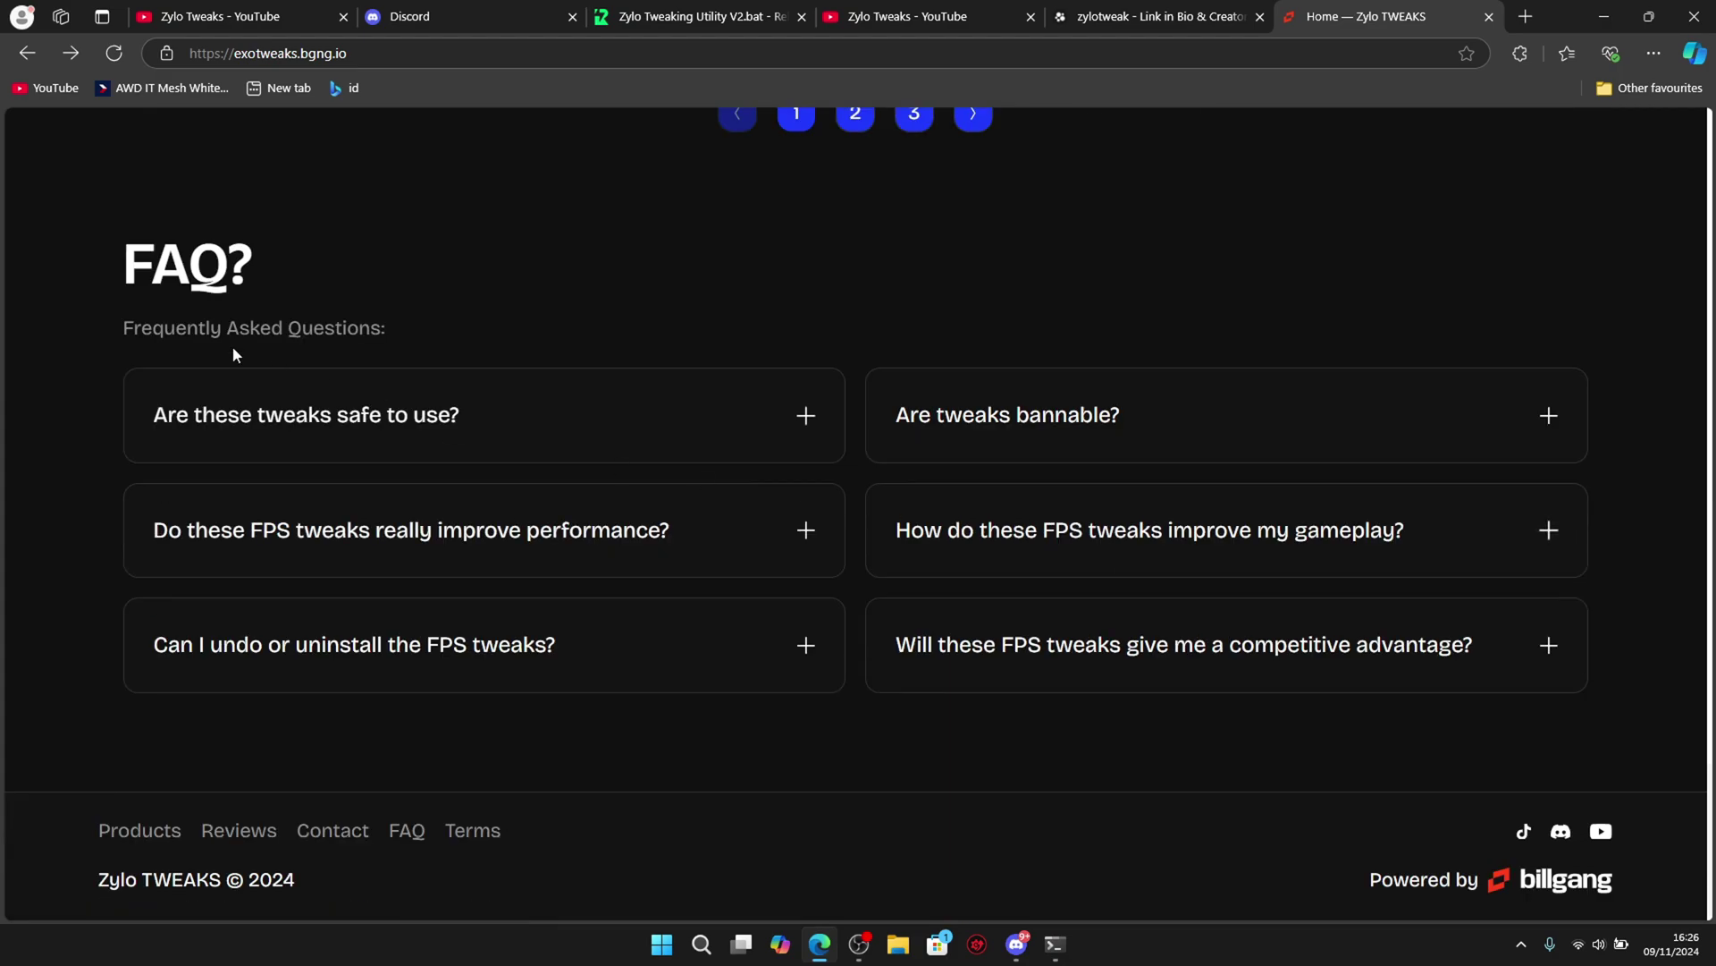
left_click(563, 414)
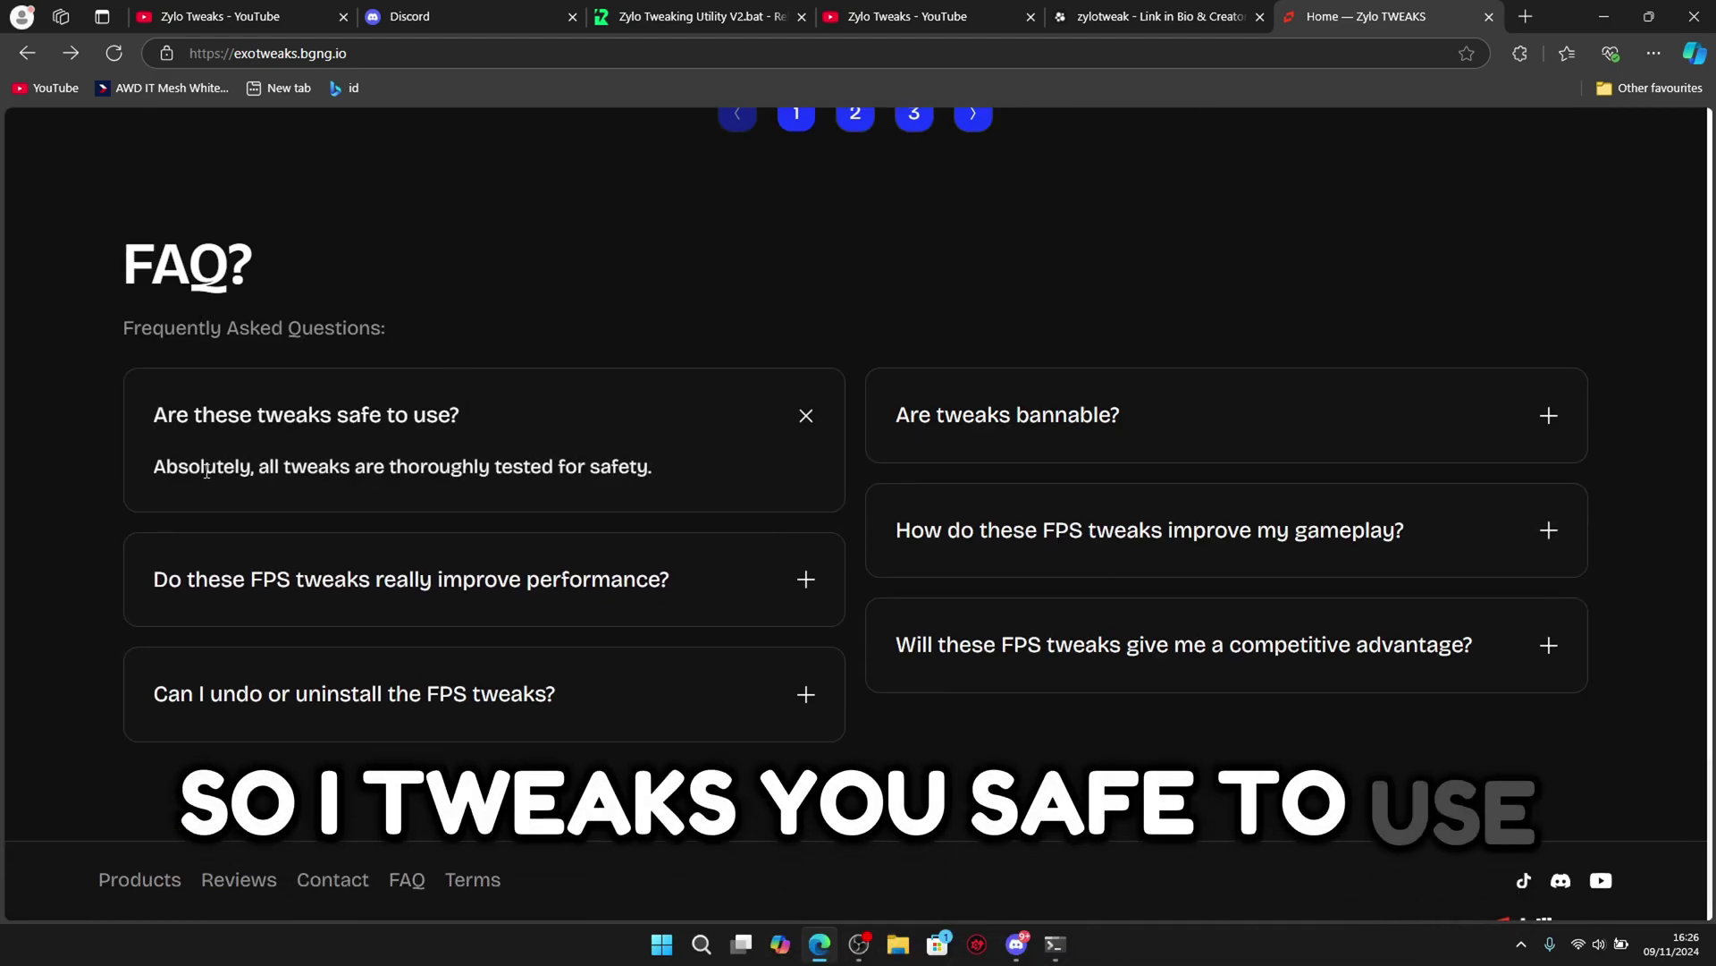
left_click(1092, 420)
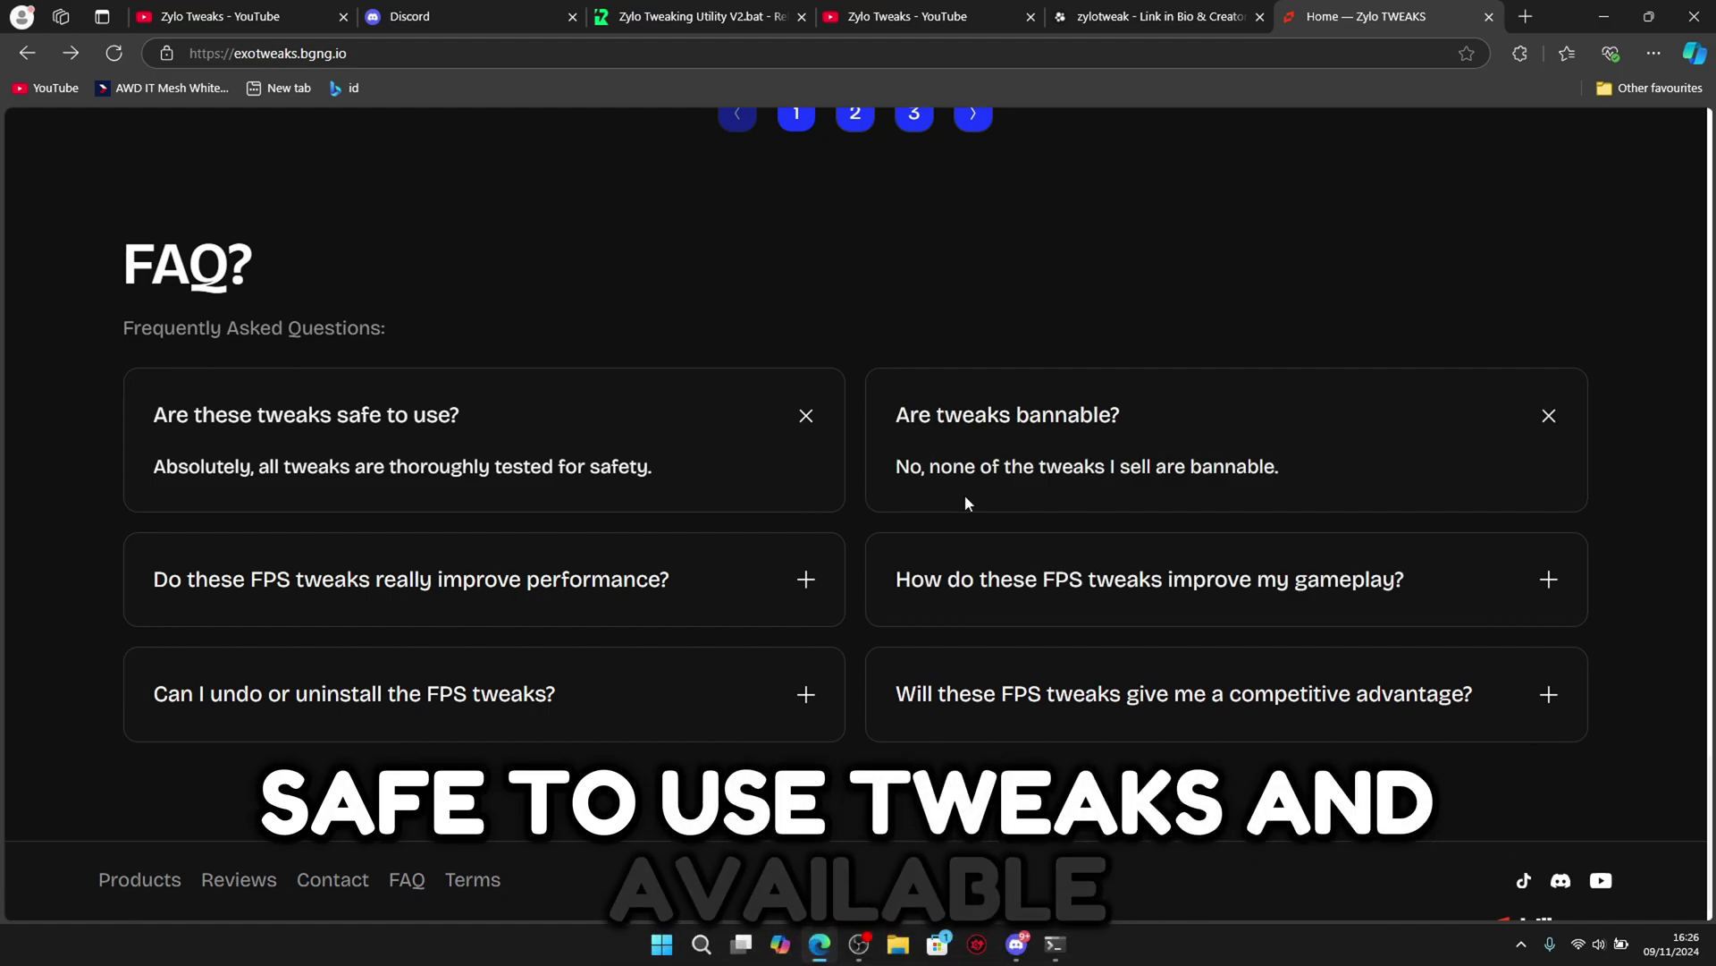
left_click(697, 564)
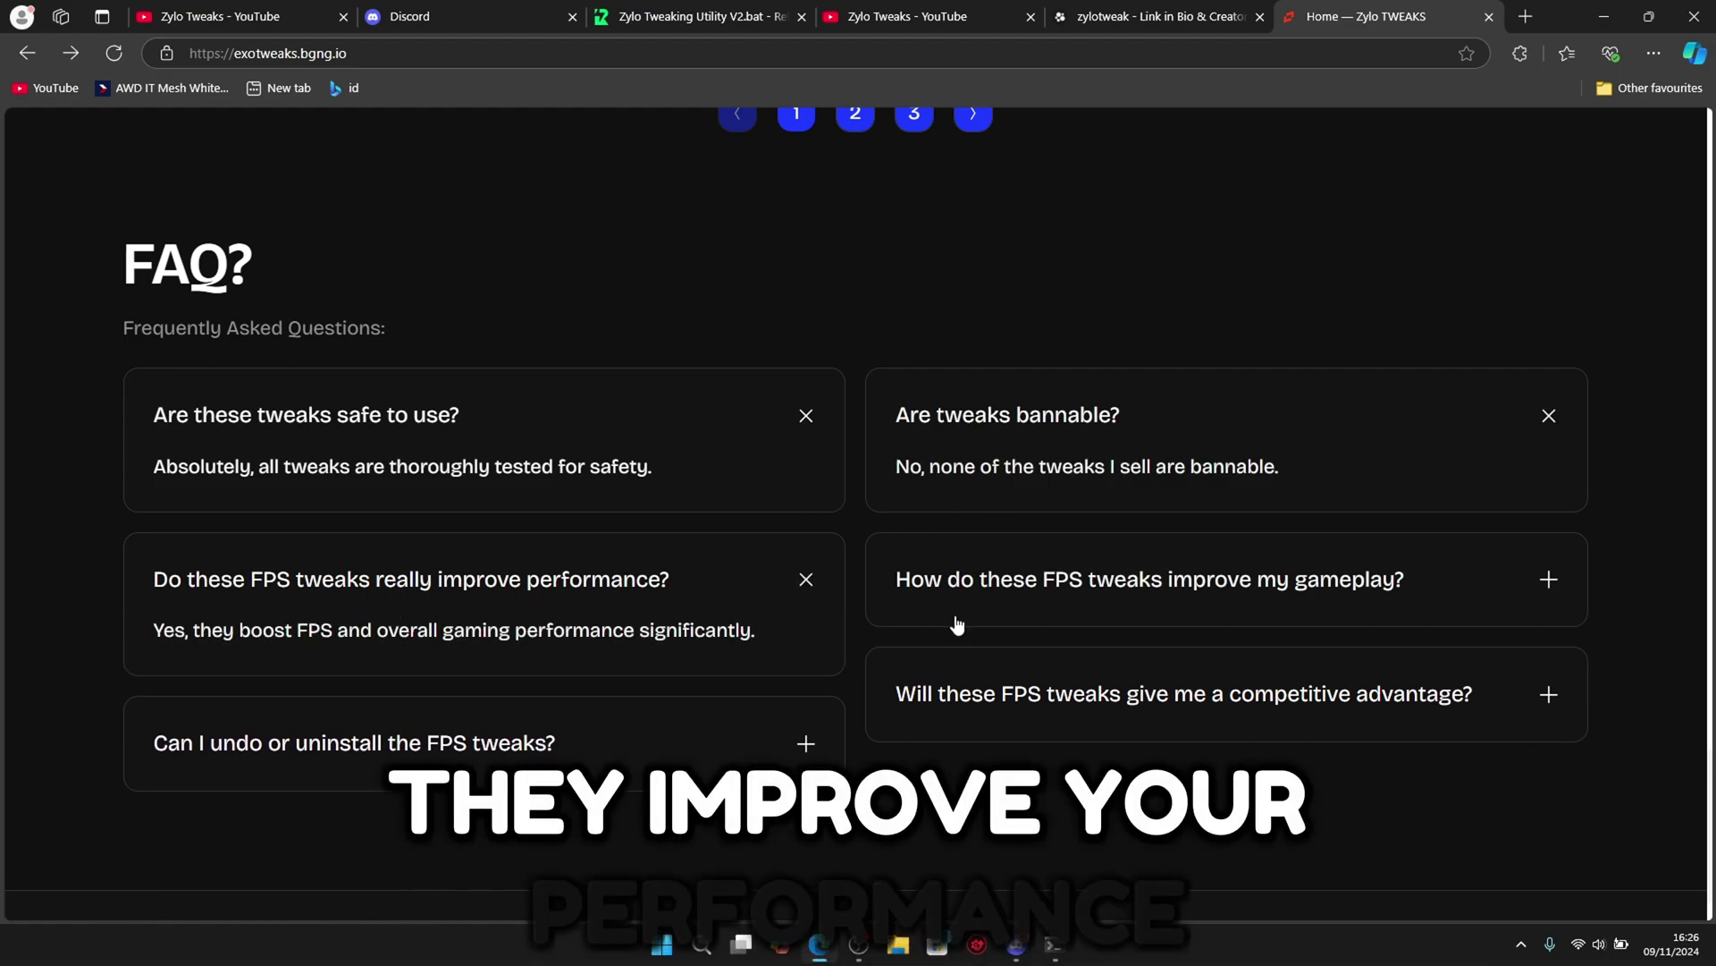